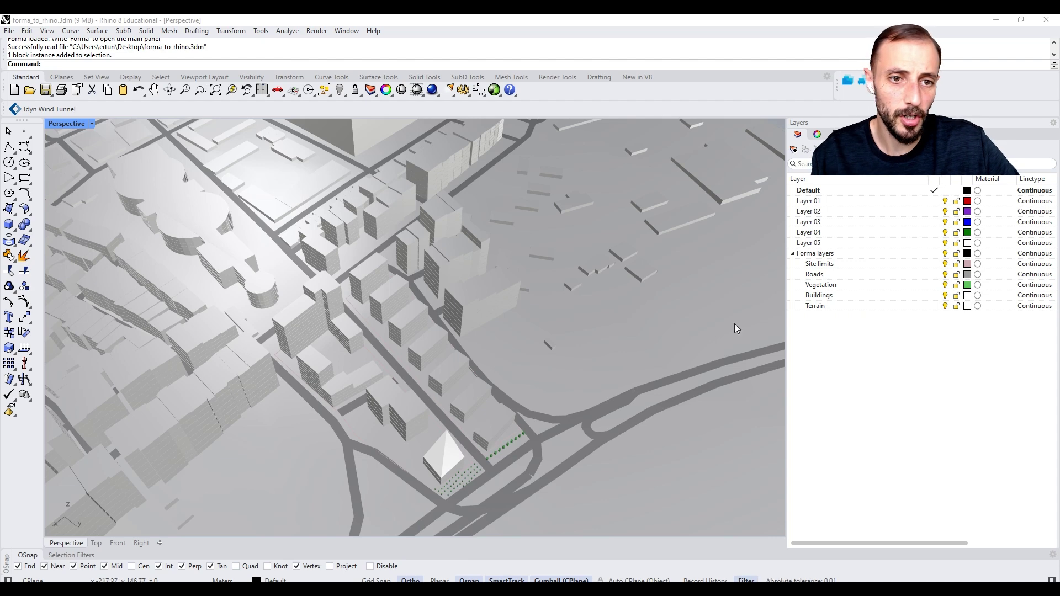
Open the Forma plug-in and place its panel floating over the Perspective viewport
{"action": "right_click_drag", "start_coordinate": [735, 324], "coordinate": [415, 301]}
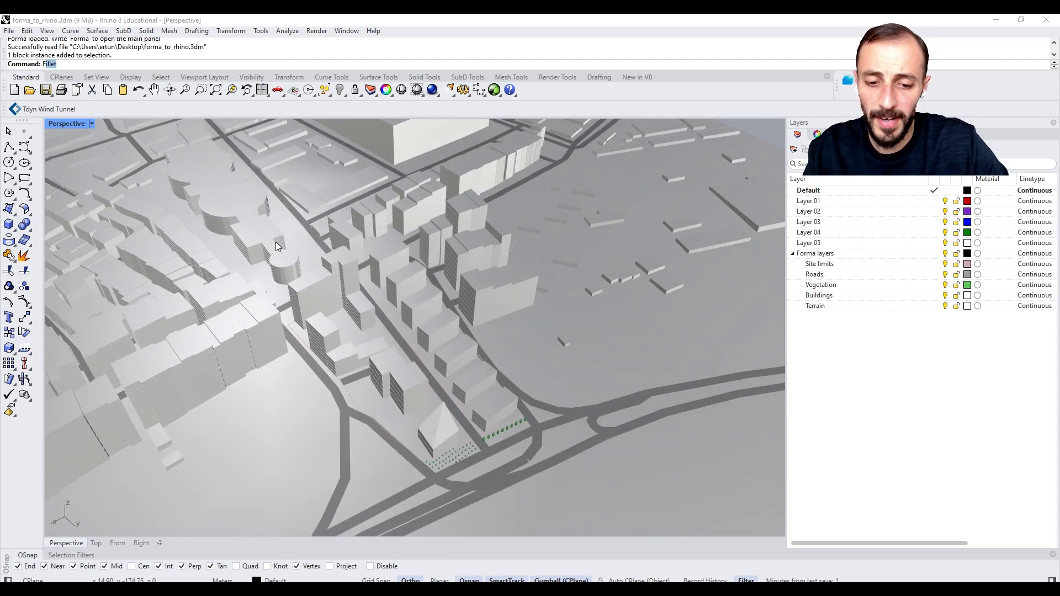
{"action": "key", "text": "Return"}
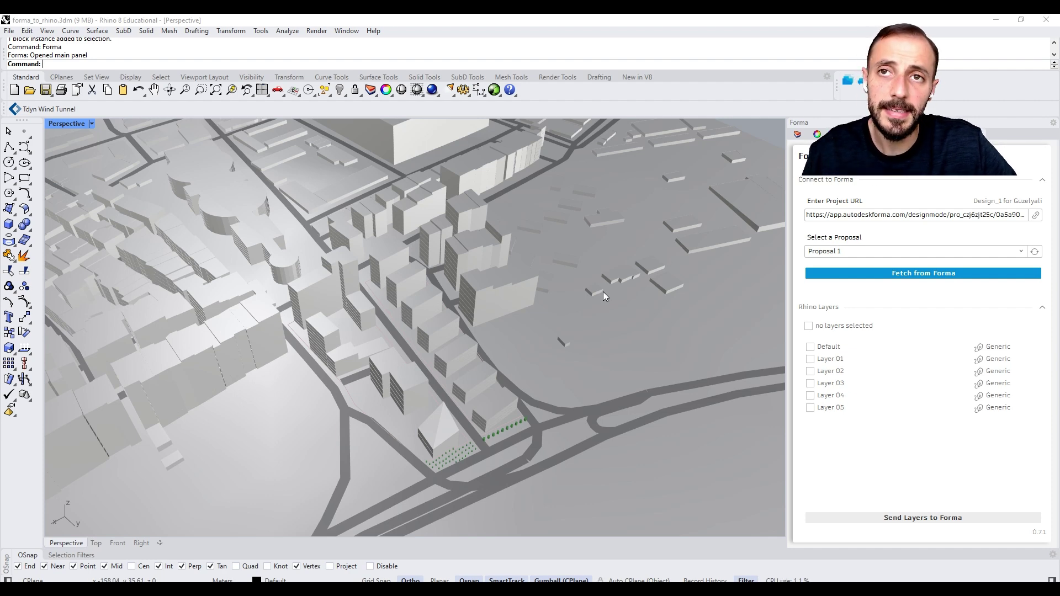
{"action": "left_click_drag", "start_coordinate": [975, 134], "coordinate": [561, 187]}
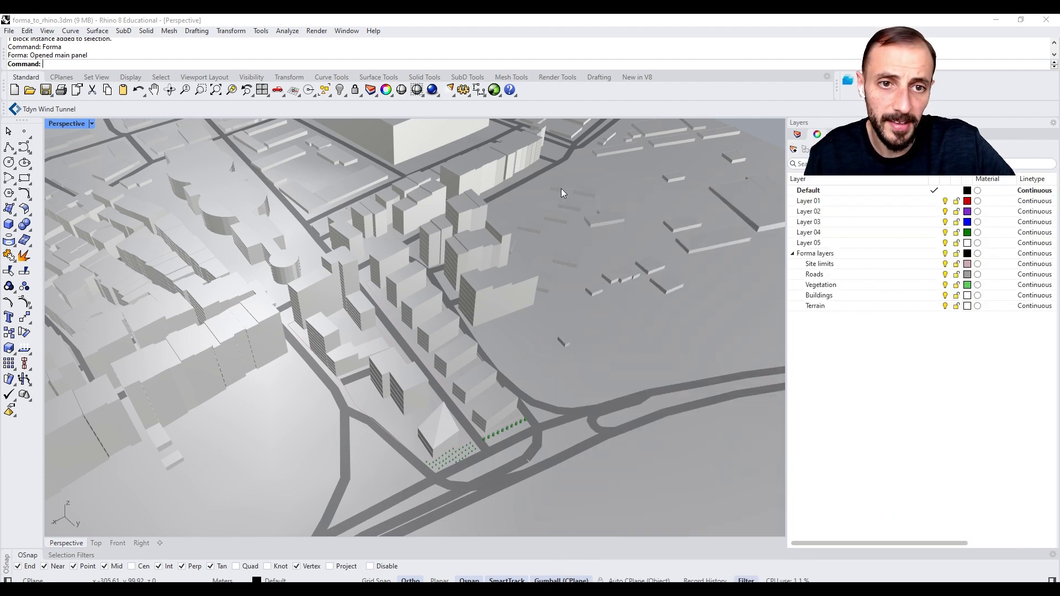
{"action": "left_click", "coordinate": [772, 158]}
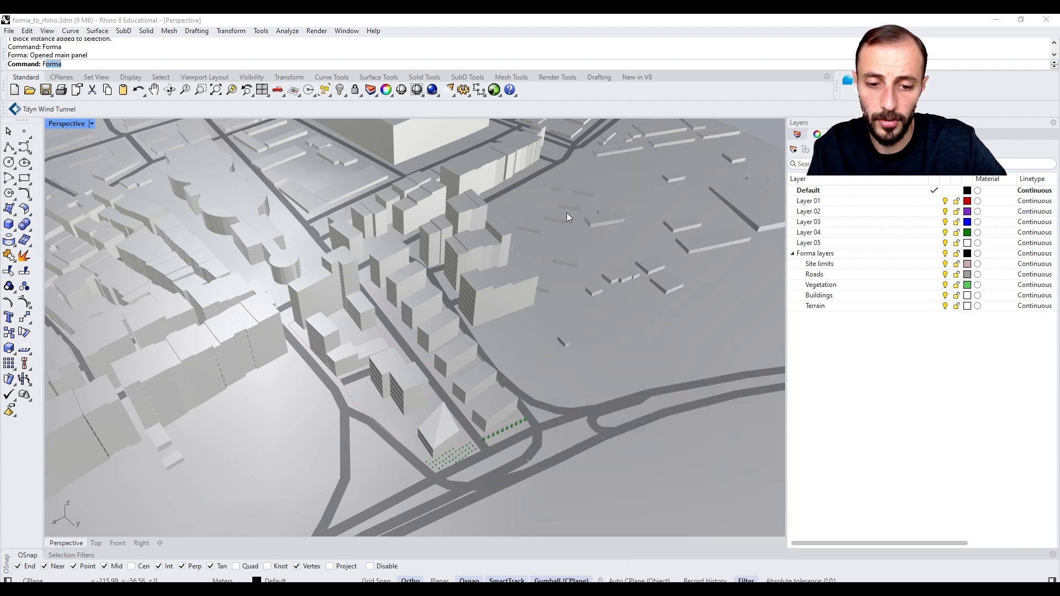
{"action": "type", "text": "Forma"}
{"action": "key", "text": "Return"}
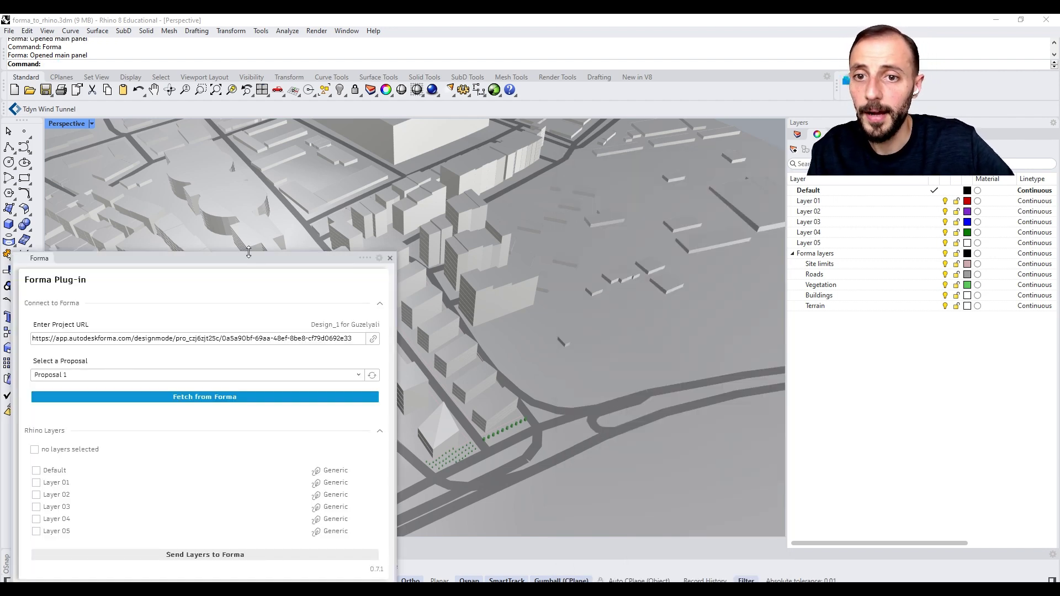
{"action": "left_click_drag", "start_coordinate": [244, 260], "coordinate": [329, 151]}
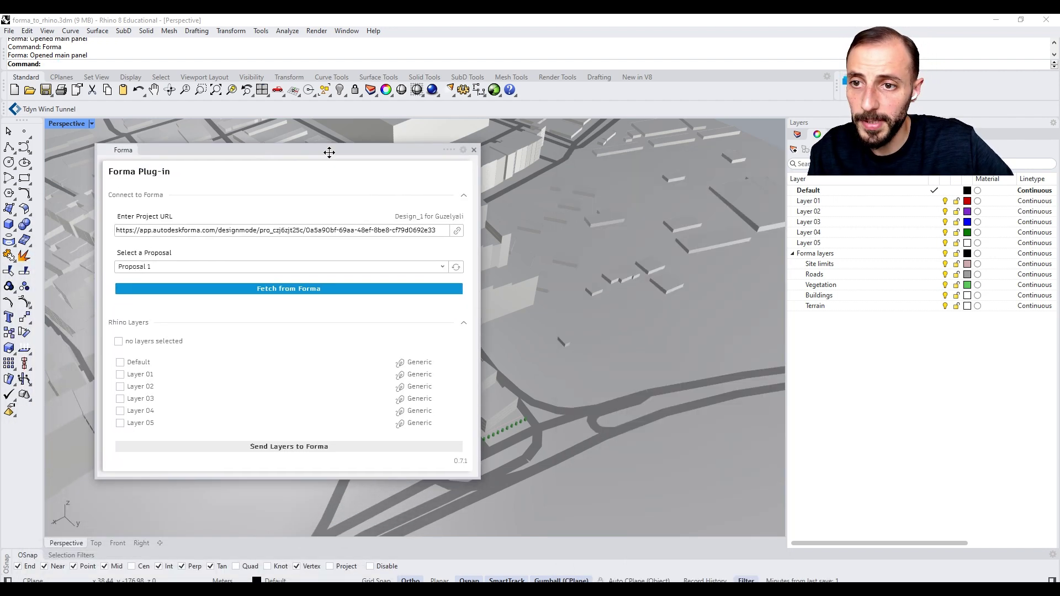
Add the Forma panel to the docked side panels and close its floating copy
{"action": "right_click", "coordinate": [997, 145]}
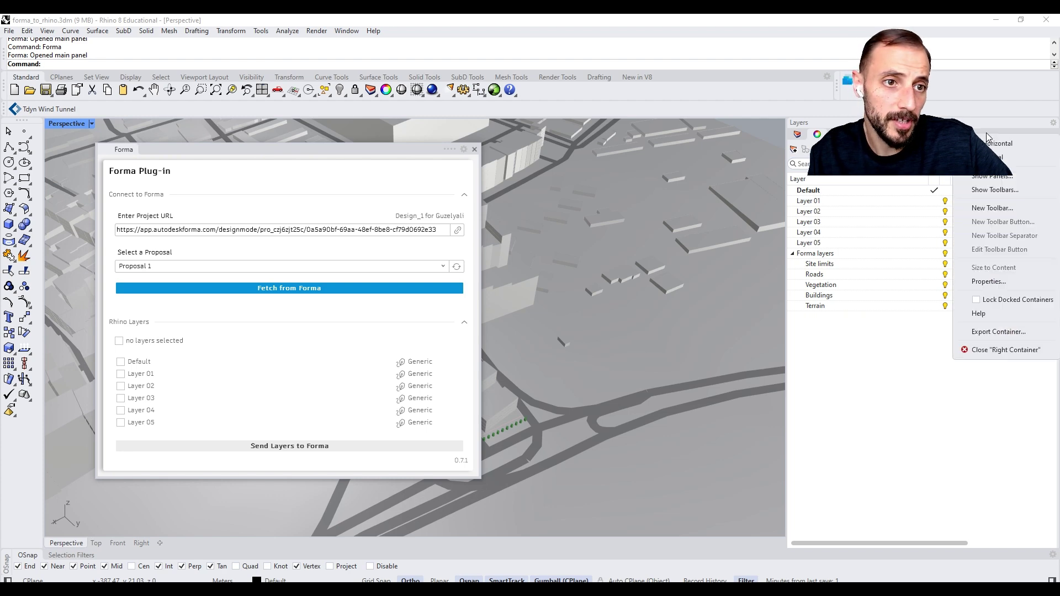
{"action": "left_click", "coordinate": [994, 177]}
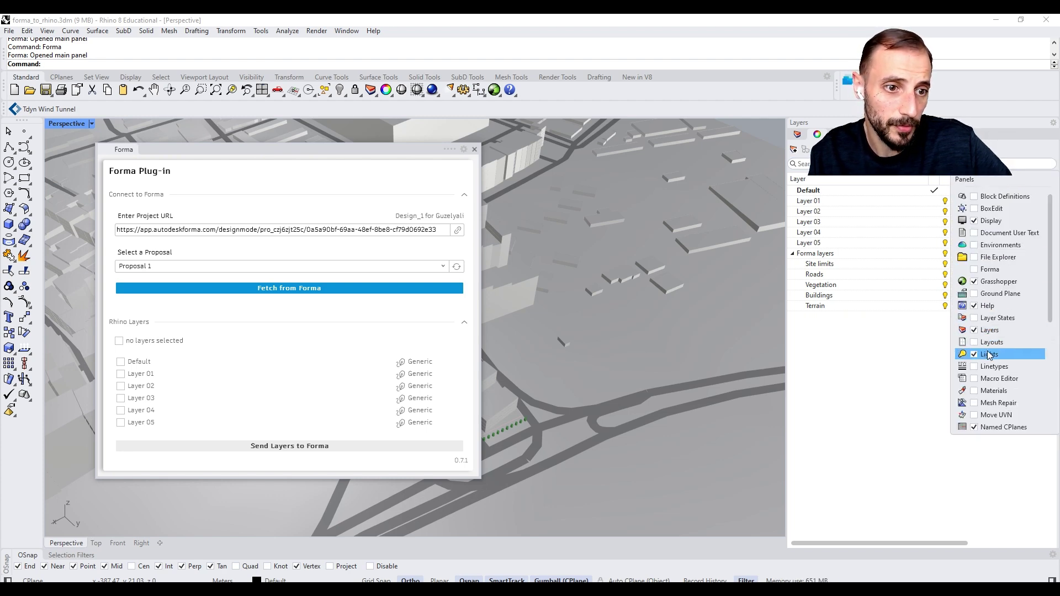
{"action": "left_click", "coordinate": [973, 269]}
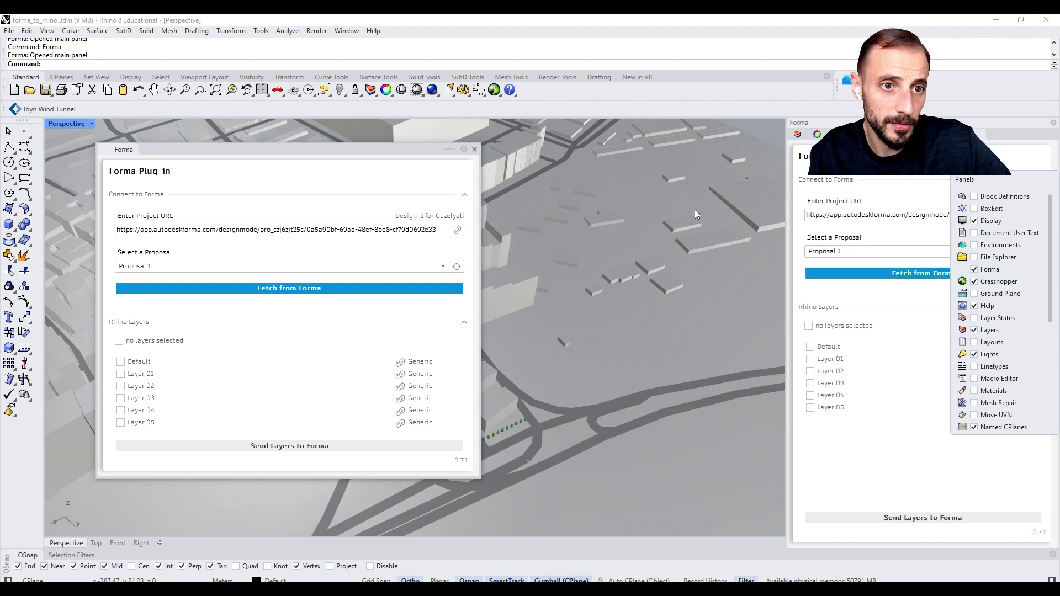
{"action": "left_click", "coordinate": [474, 150]}
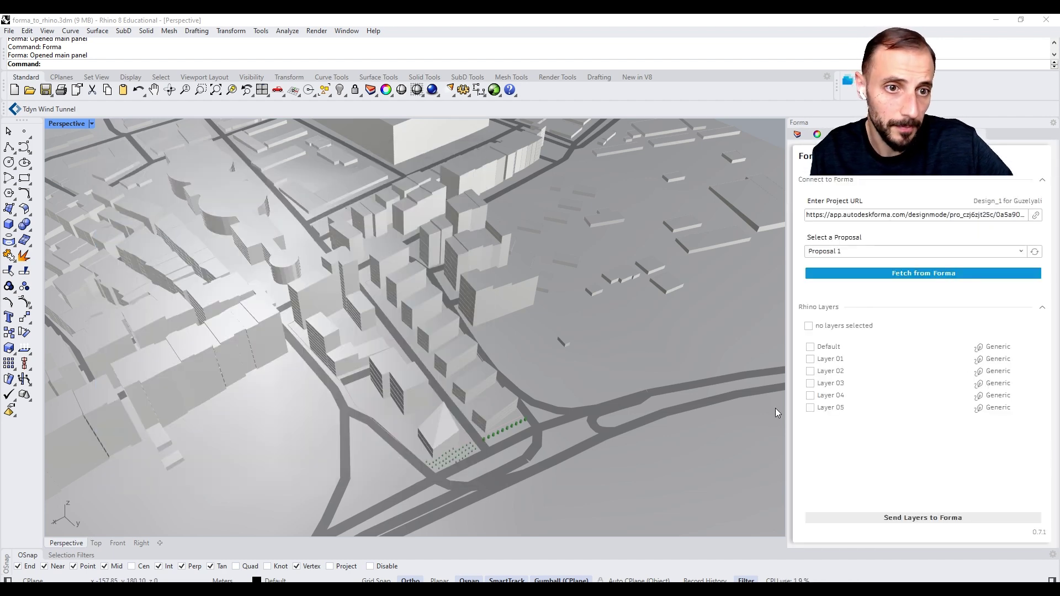
Hide the Terrain, Buildings, Roads and Vegetation layers under Forma layers
{"action": "right_click_drag", "start_coordinate": [586, 346], "coordinate": [574, 365], "text": "shift"}
{"action": "right_click_drag", "start_coordinate": [455, 302], "coordinate": [435, 317], "text": "shift"}
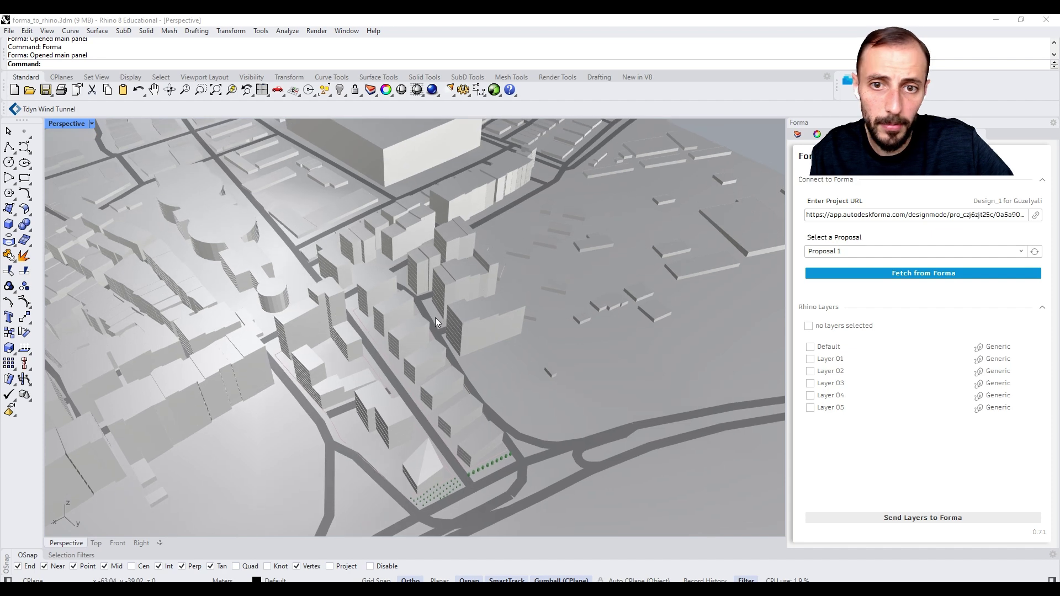
{"action": "scroll", "coordinate": [440, 322], "scroll_direction": "up", "scroll_amount": 1}
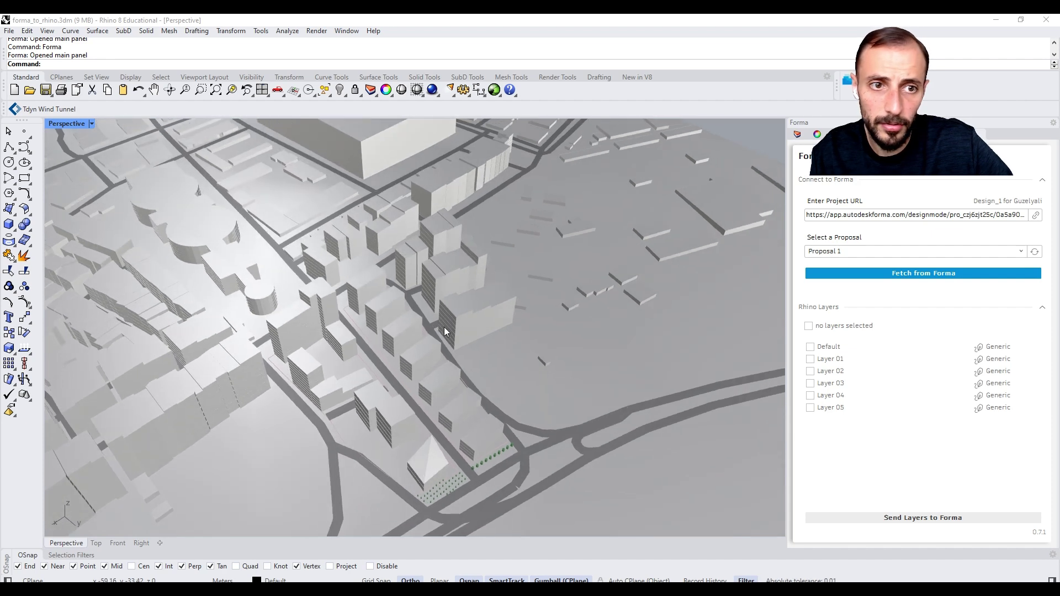
{"action": "left_click", "coordinate": [797, 135]}
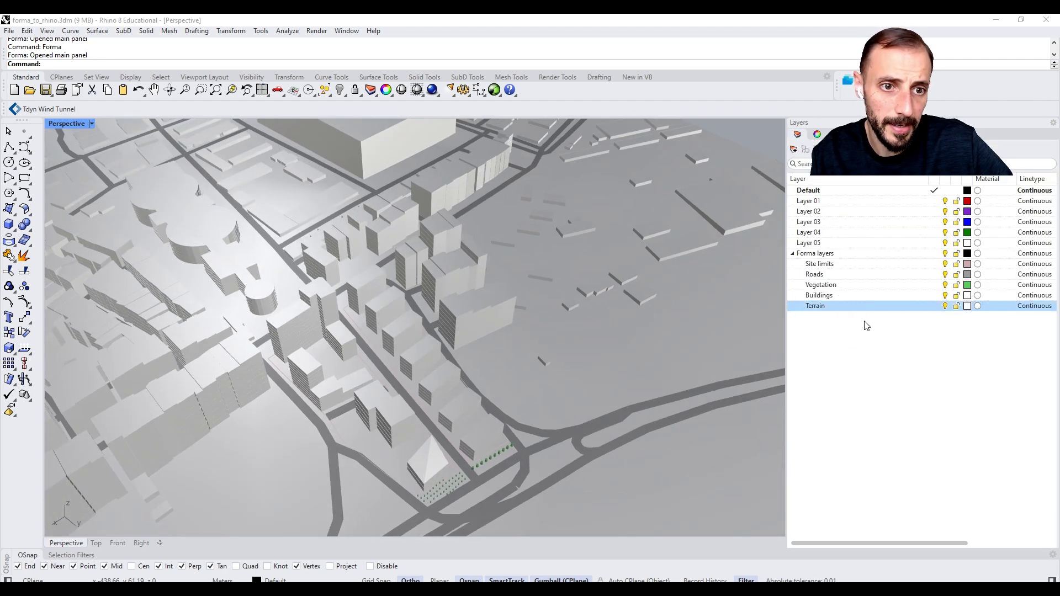
{"action": "left_click", "coordinate": [945, 306]}
{"action": "left_click", "coordinate": [945, 296]}
{"action": "left_click", "coordinate": [945, 274]}
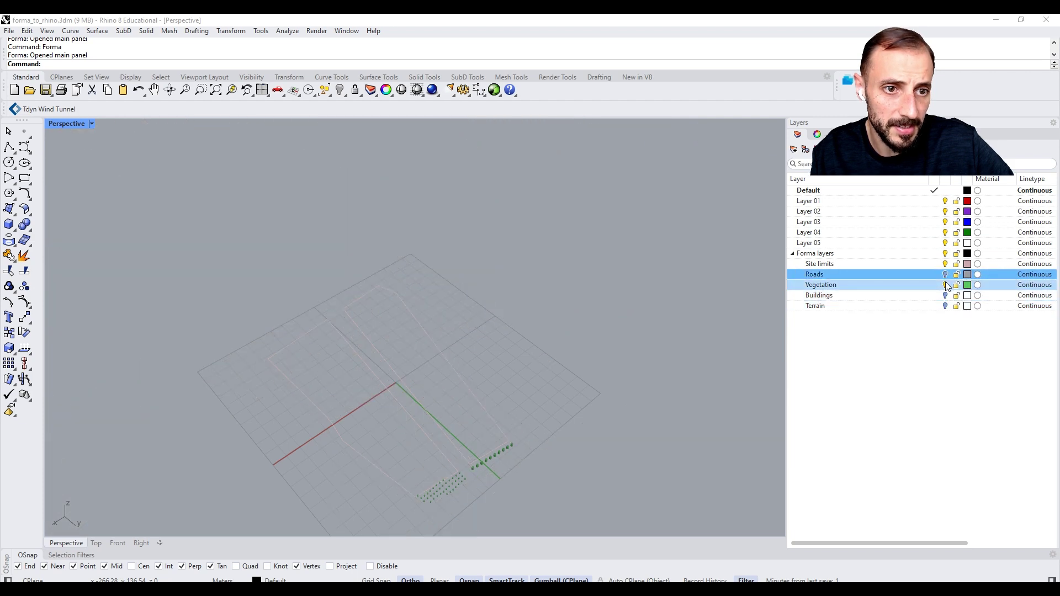
{"action": "left_click", "coordinate": [946, 285]}
Break the site limits block into separate curves with ExplodeBlock
{"action": "right_click_drag", "start_coordinate": [532, 324], "coordinate": [558, 278], "text": "shift"}
{"action": "left_click_drag", "start_coordinate": [555, 267], "coordinate": [334, 373]}
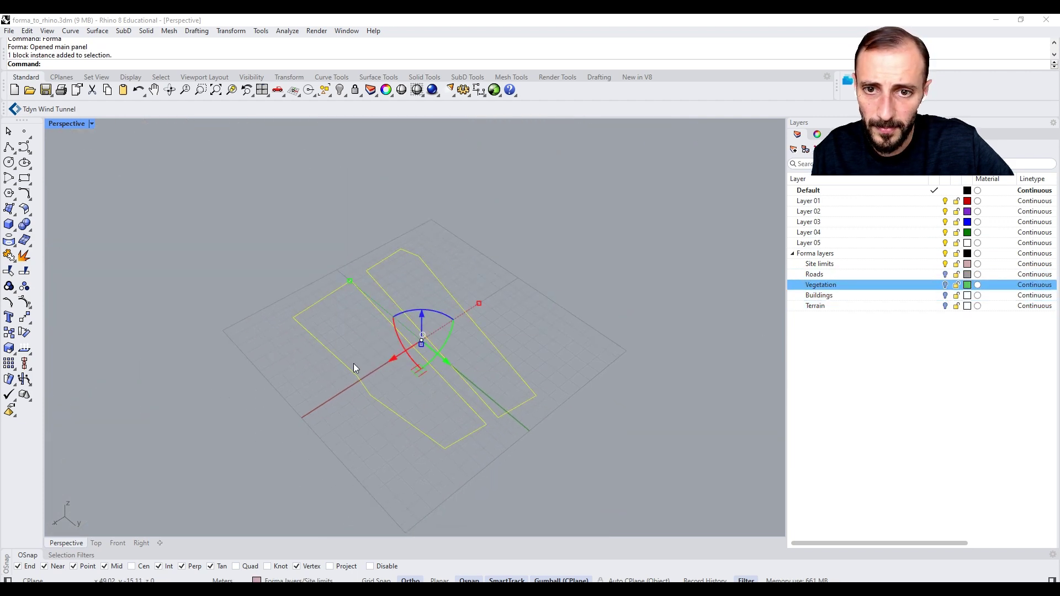
{"action": "type", "text": "Ex"}
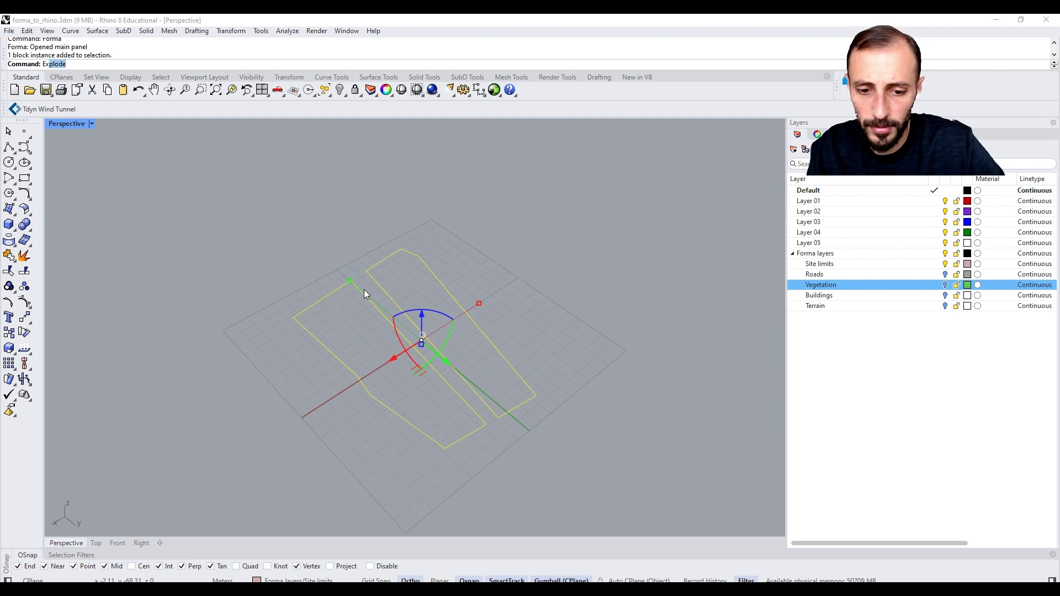
{"action": "type", "text": "plo"}
{"action": "key", "text": "Down"}
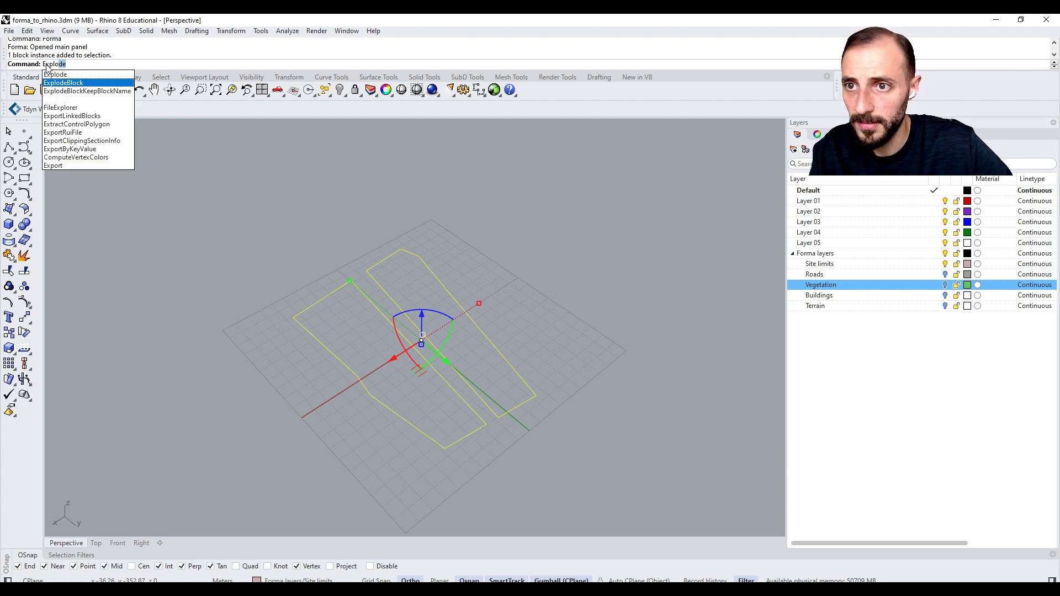
{"action": "key", "text": "Return"}
{"action": "key", "text": "Escape"}
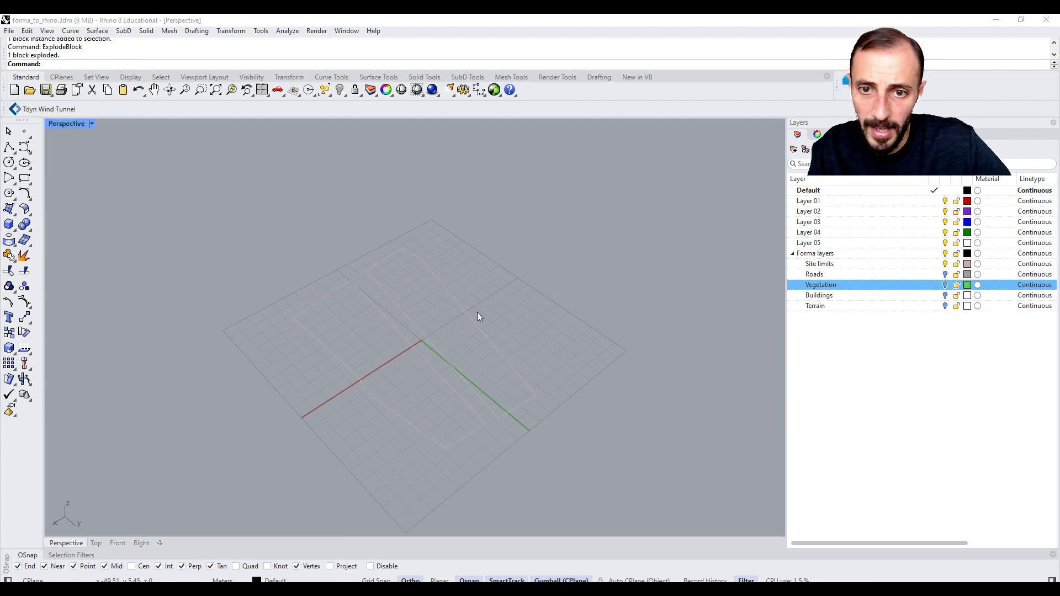
Move the two site boundary curves to Layer 01 and hide the Site limits layer
{"action": "left_click_drag", "start_coordinate": [524, 254], "coordinate": [290, 448]}
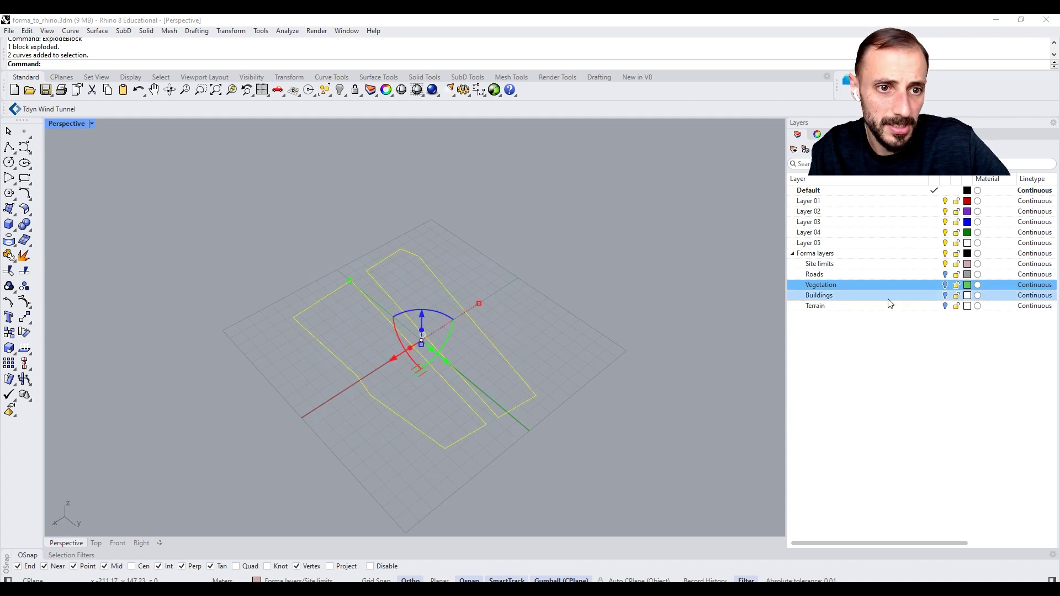
{"action": "right_click", "coordinate": [863, 207]}
{"action": "left_click", "coordinate": [889, 249]}
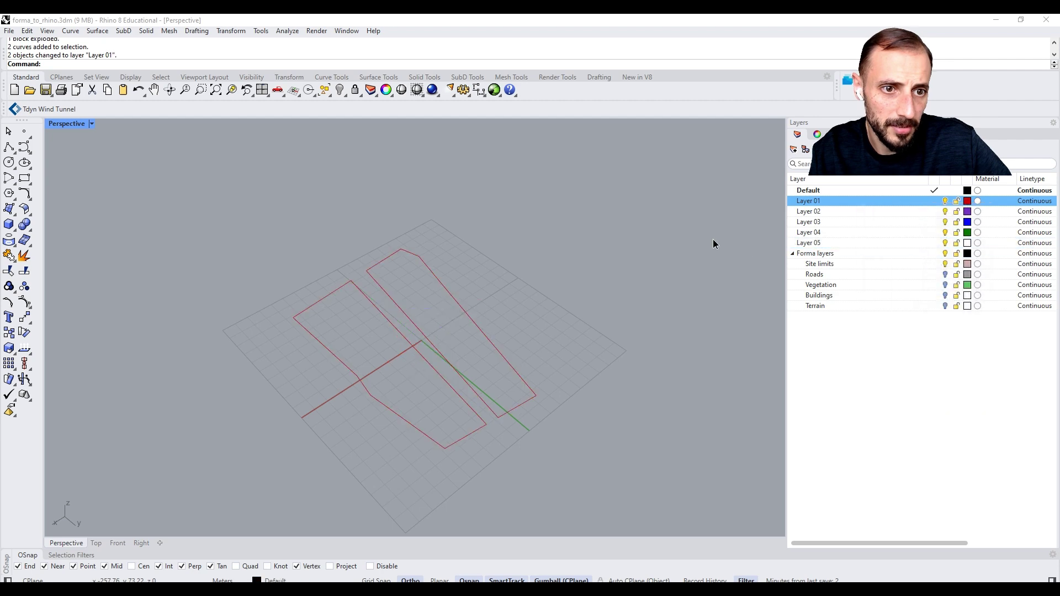
{"action": "left_click", "coordinate": [819, 264]}
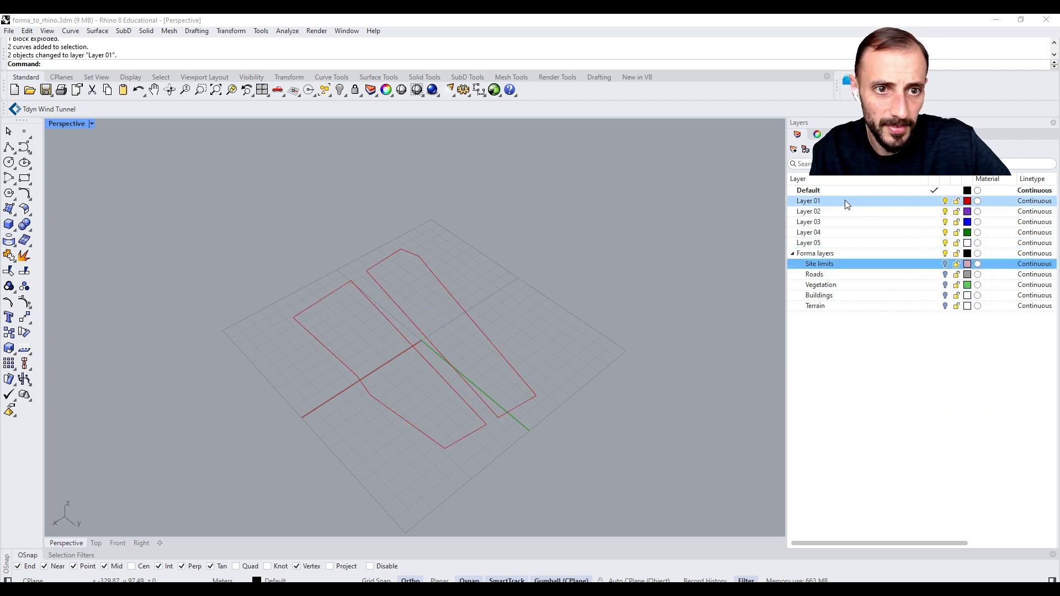
Make Layer 03 the current layer and examine the two site boundary curves
{"action": "double_click", "coordinate": [845, 219]}
{"action": "right_click_drag", "start_coordinate": [584, 244], "coordinate": [409, 360], "text": "shift"}
{"action": "scroll", "coordinate": [409, 356], "scroll_direction": "down", "scroll_amount": 8}
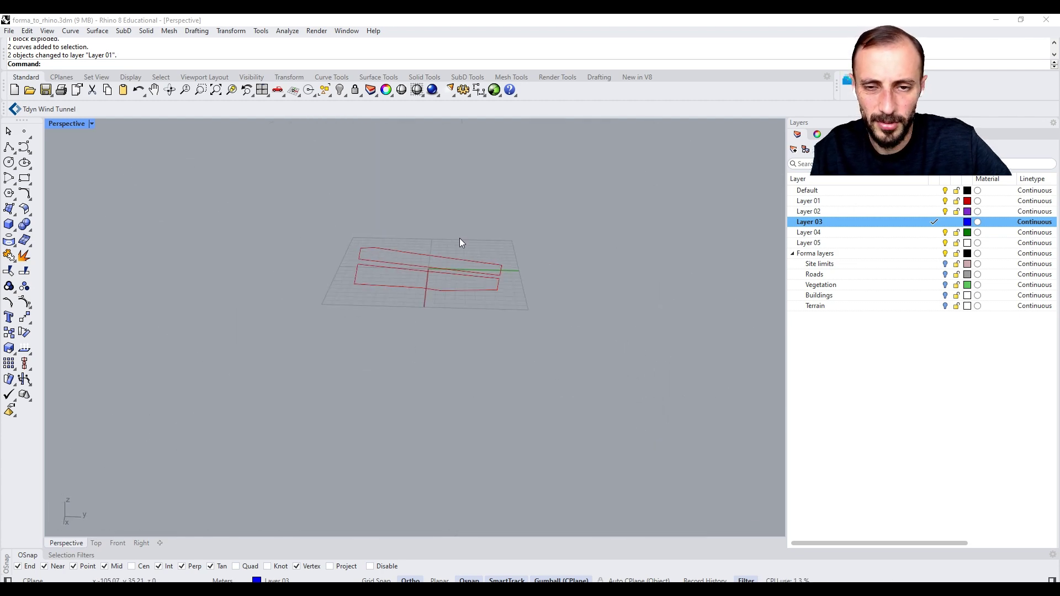
{"action": "scroll", "coordinate": [459, 243], "scroll_direction": "up", "scroll_amount": 4}
{"action": "right_click_drag", "start_coordinate": [397, 276], "coordinate": [393, 331], "text": "shift"}
{"action": "scroll", "coordinate": [436, 312], "scroll_direction": "up", "scroll_amount": 2}
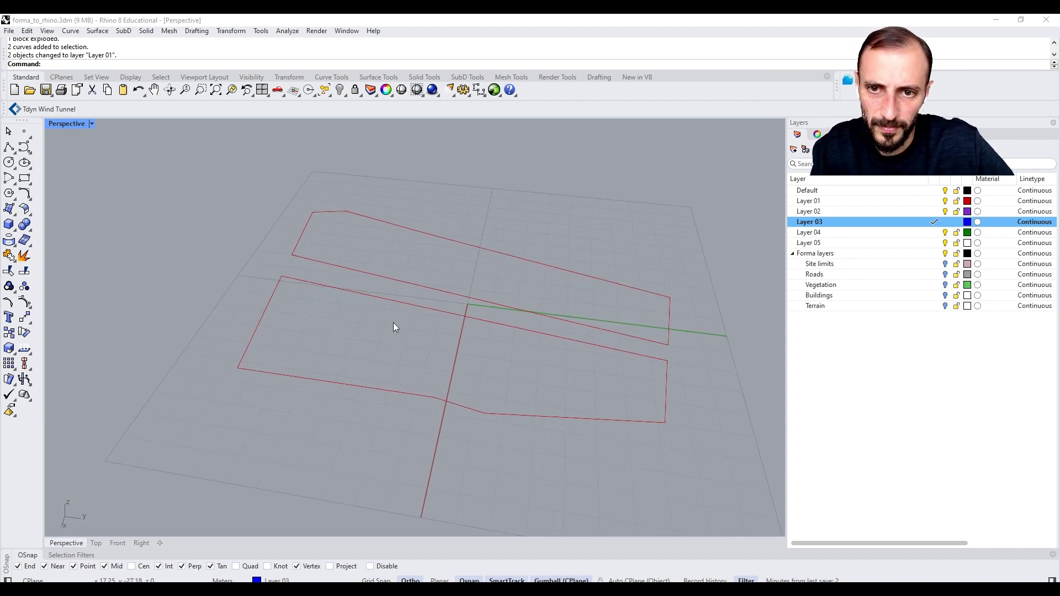
{"action": "scroll", "coordinate": [395, 323], "scroll_direction": "down", "scroll_amount": 3}
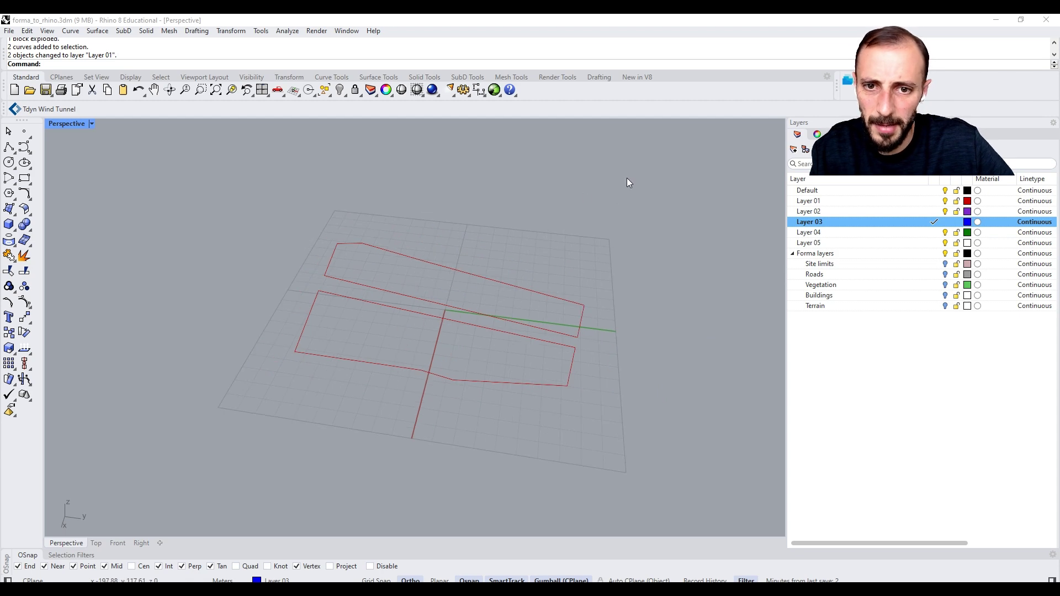
{"action": "left_click_drag", "start_coordinate": [628, 178], "coordinate": [249, 473]}
{"action": "key", "text": "Escape"}
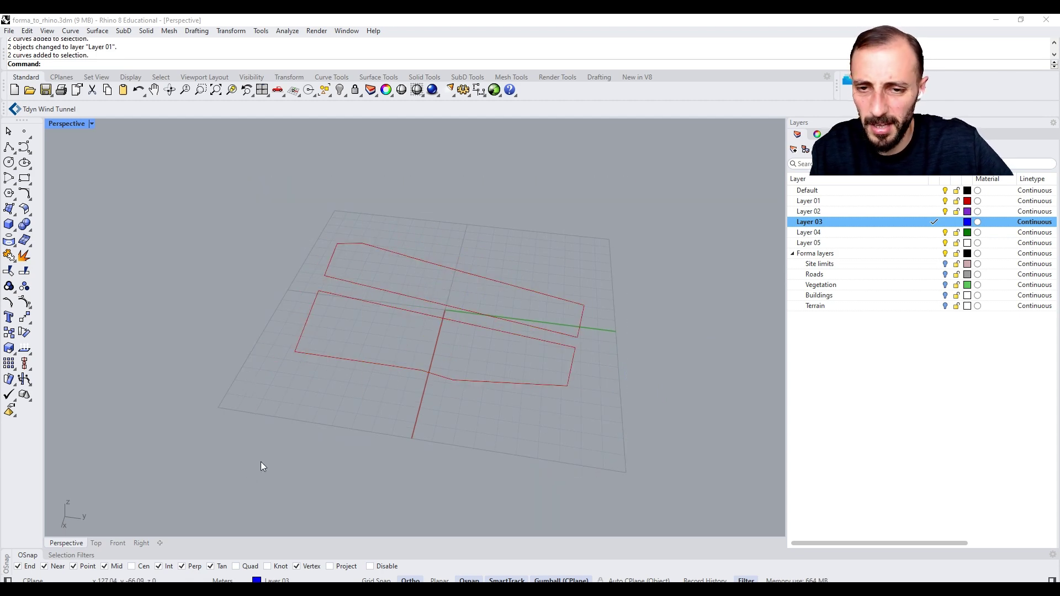
{"action": "right_click_drag", "start_coordinate": [287, 439], "coordinate": [290, 459]}
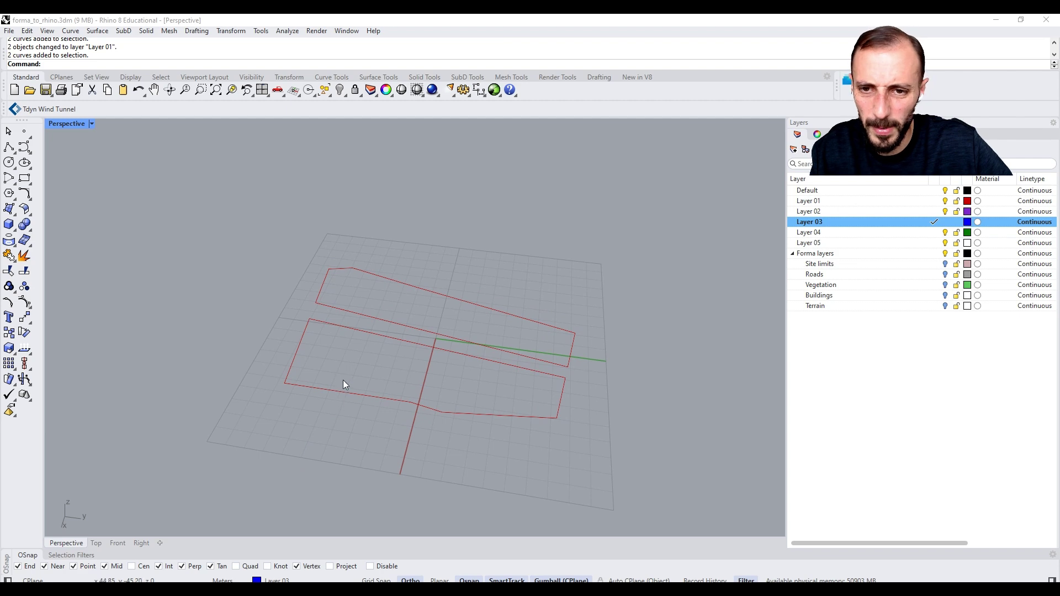
{"action": "scroll", "coordinate": [345, 370], "scroll_direction": "up", "scroll_amount": 3}
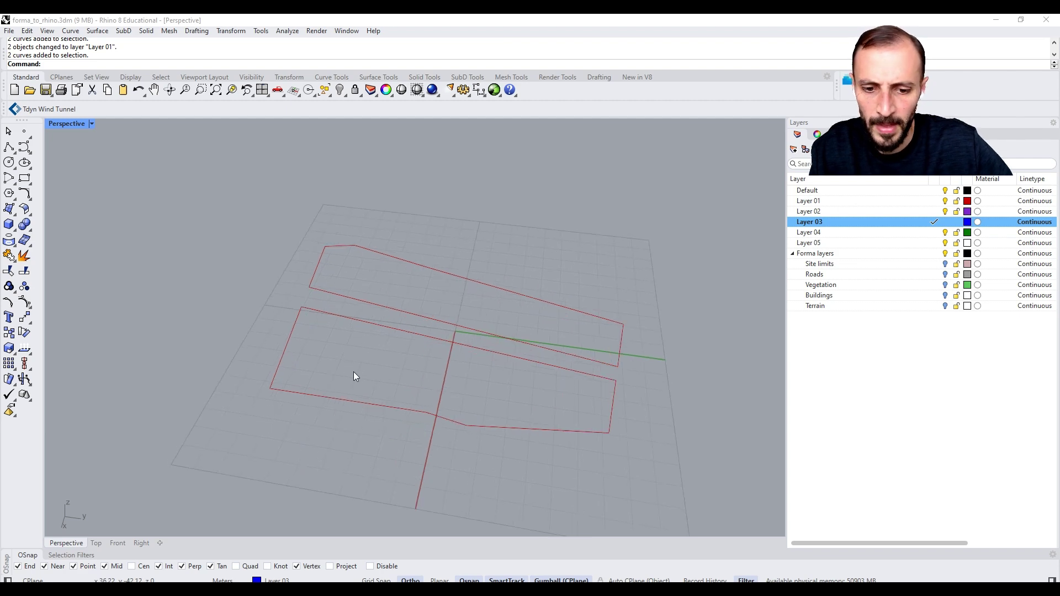
Try to offset the wider site boundary inward by 15 m, and delete the offset curve
{"action": "type", "text": "Offset"}
{"action": "key", "text": "Return"}
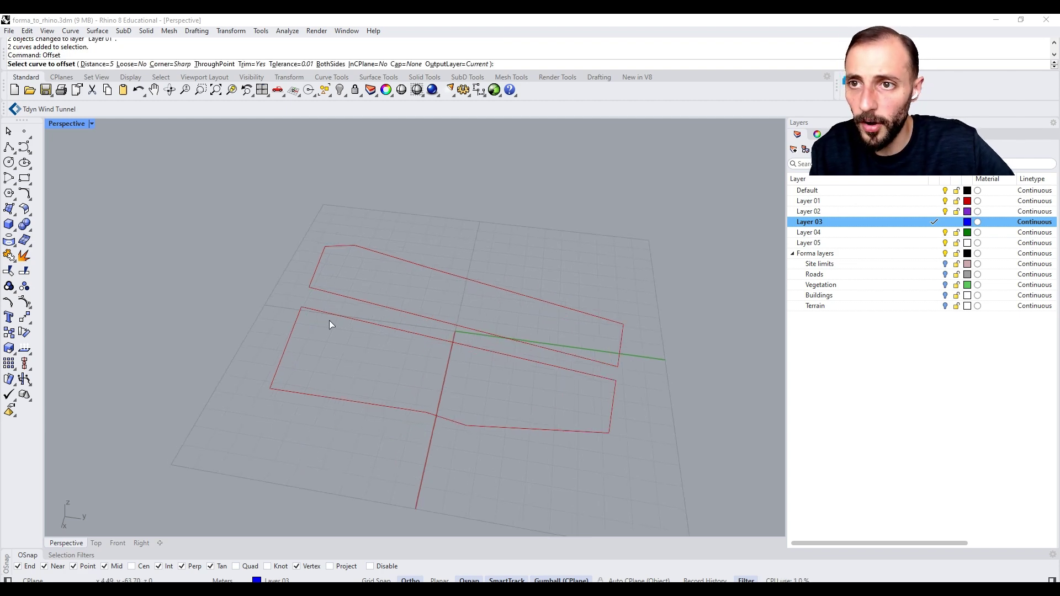
{"action": "left_click", "coordinate": [300, 329]}
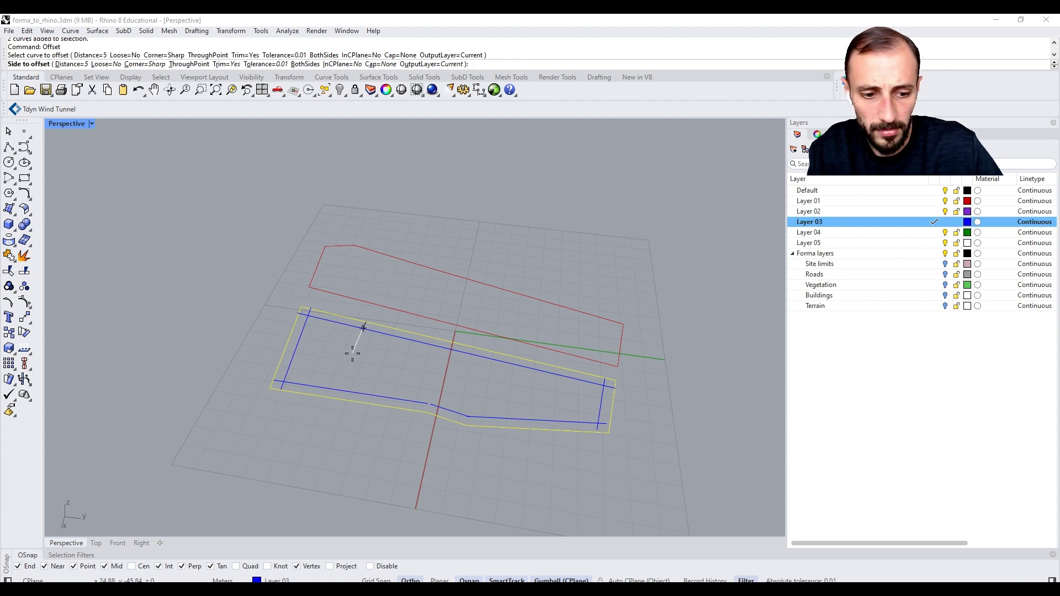
{"action": "type", "text": "15"}
{"action": "key", "text": "Return"}
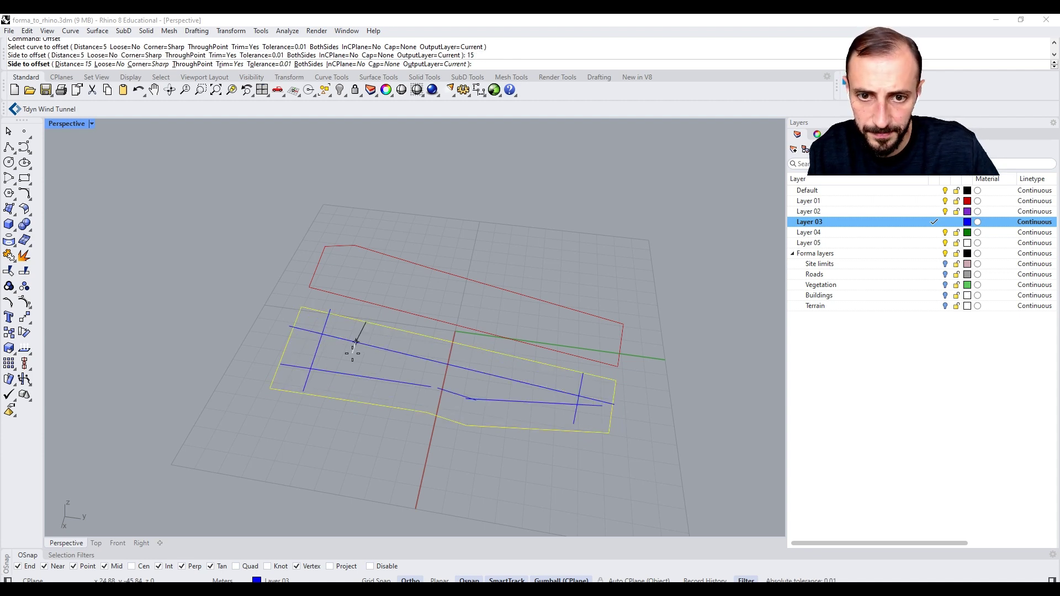
{"action": "left_click", "coordinate": [375, 349]}
{"action": "right_click_drag", "start_coordinate": [421, 372], "coordinate": [439, 413]}
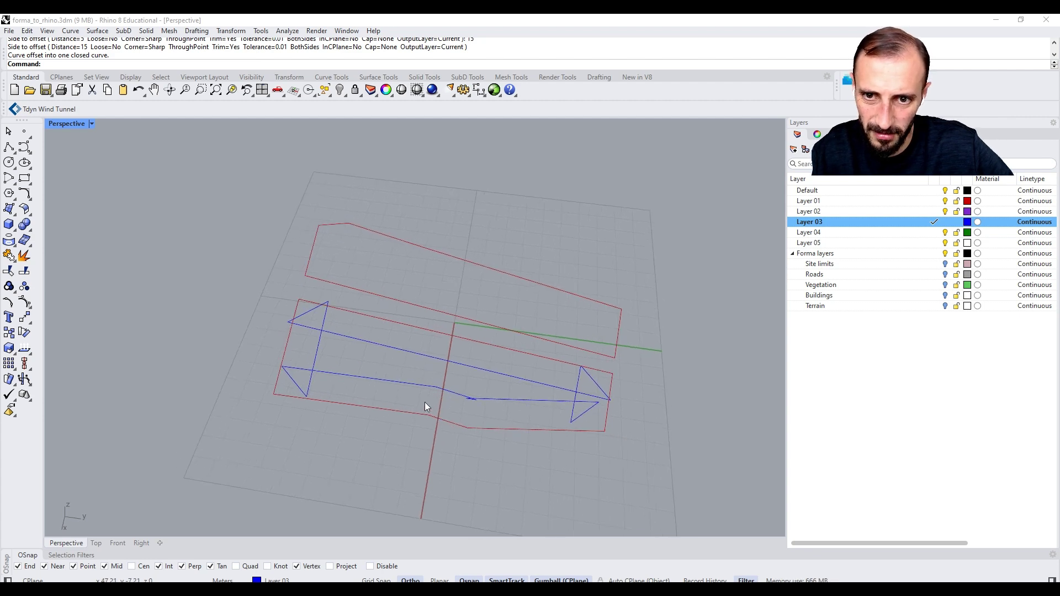
{"action": "left_click", "coordinate": [376, 380]}
{"action": "key", "text": "Delete"}
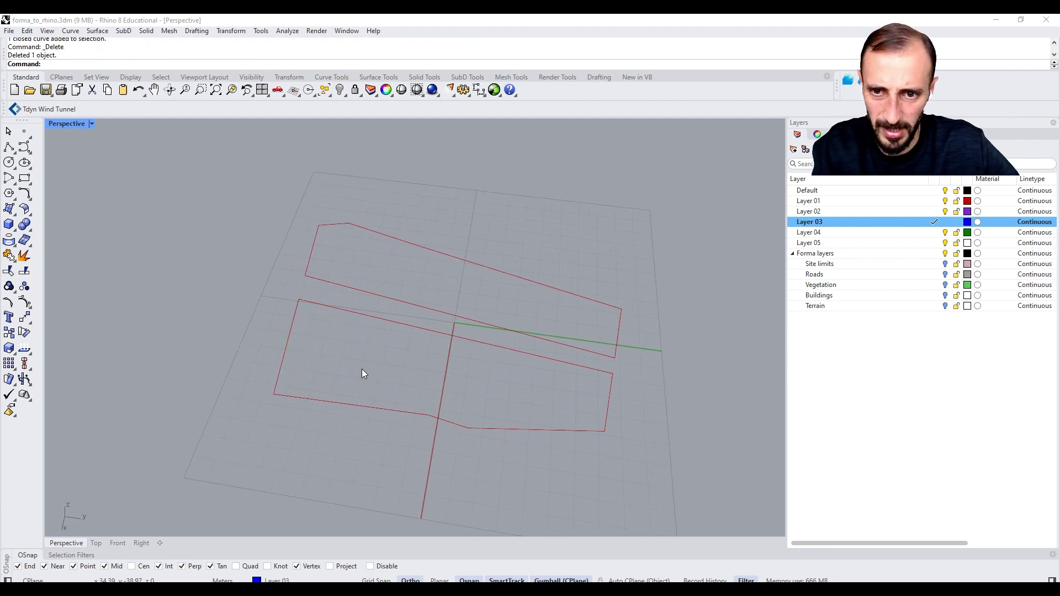
Trace the wider site boundary with an open polyline along its ends and long outer edge, leaving the middle of the inner edge open
{"action": "right_click_drag", "start_coordinate": [393, 363], "coordinate": [386, 364]}
{"action": "left_click", "coordinate": [9, 147]}
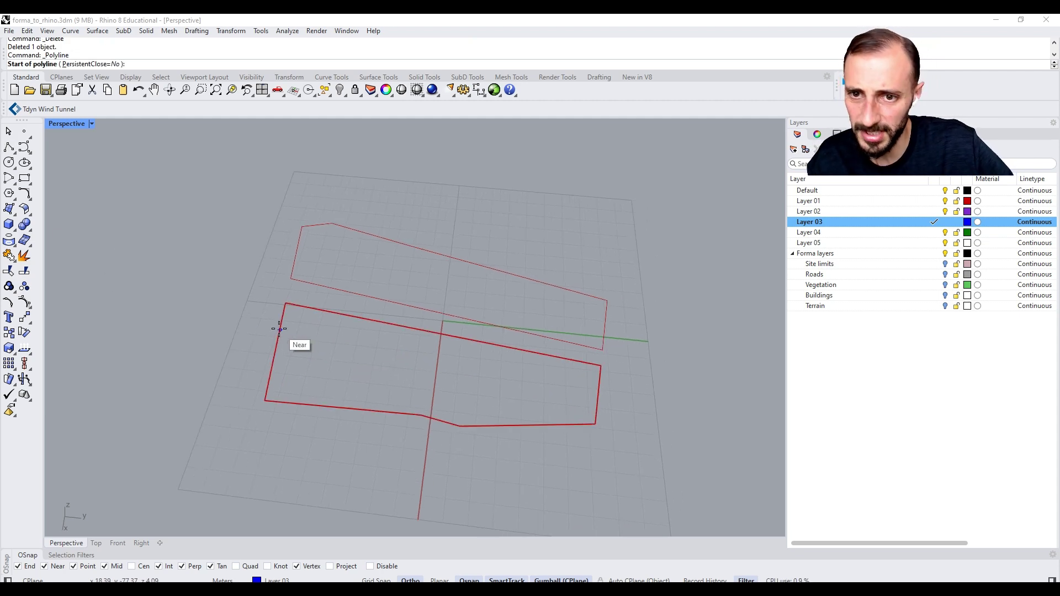
{"action": "left_click", "coordinate": [340, 313]}
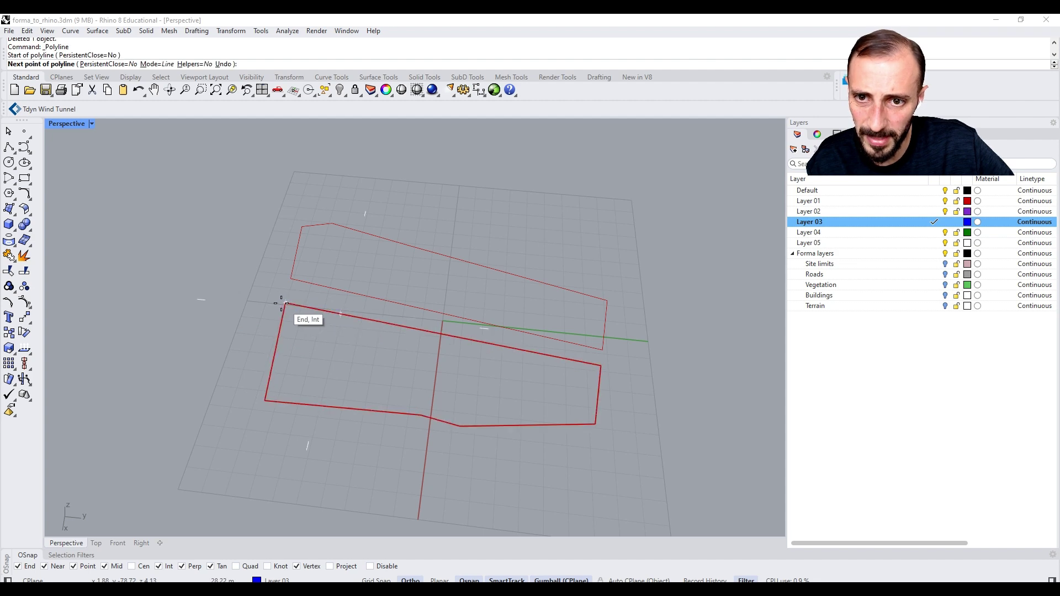
{"action": "left_click", "coordinate": [266, 400]}
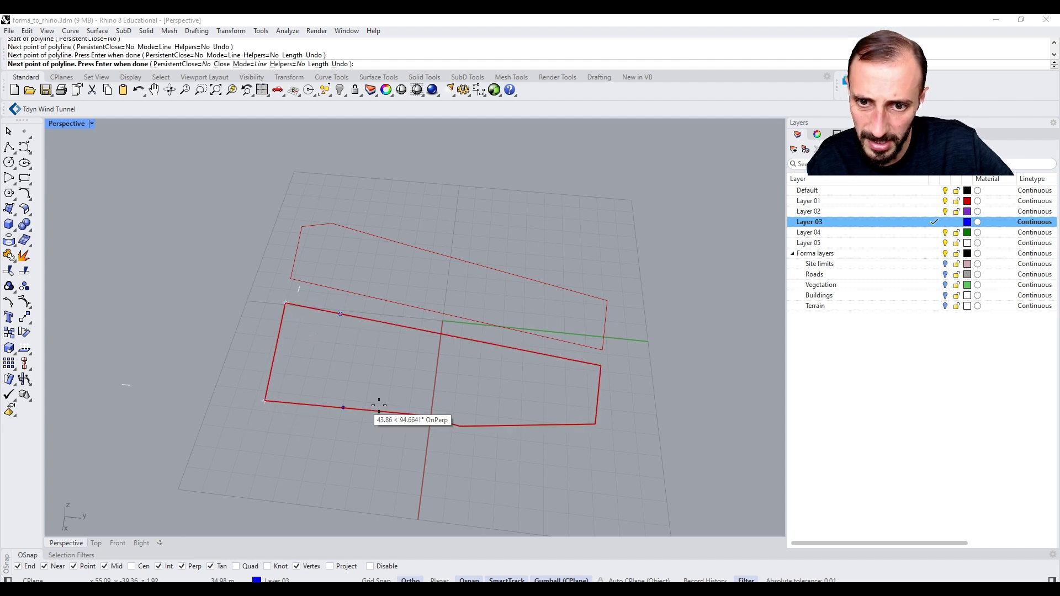
{"action": "left_click", "coordinate": [421, 414]}
{"action": "left_click", "coordinate": [459, 427]}
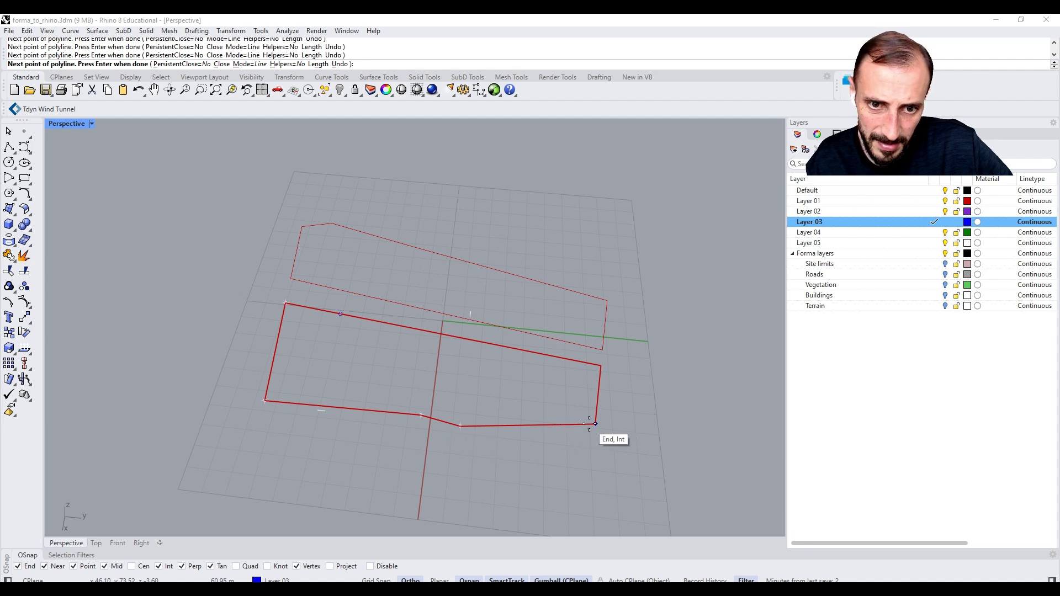
{"action": "left_click", "coordinate": [596, 424]}
{"action": "left_click", "coordinate": [601, 366]}
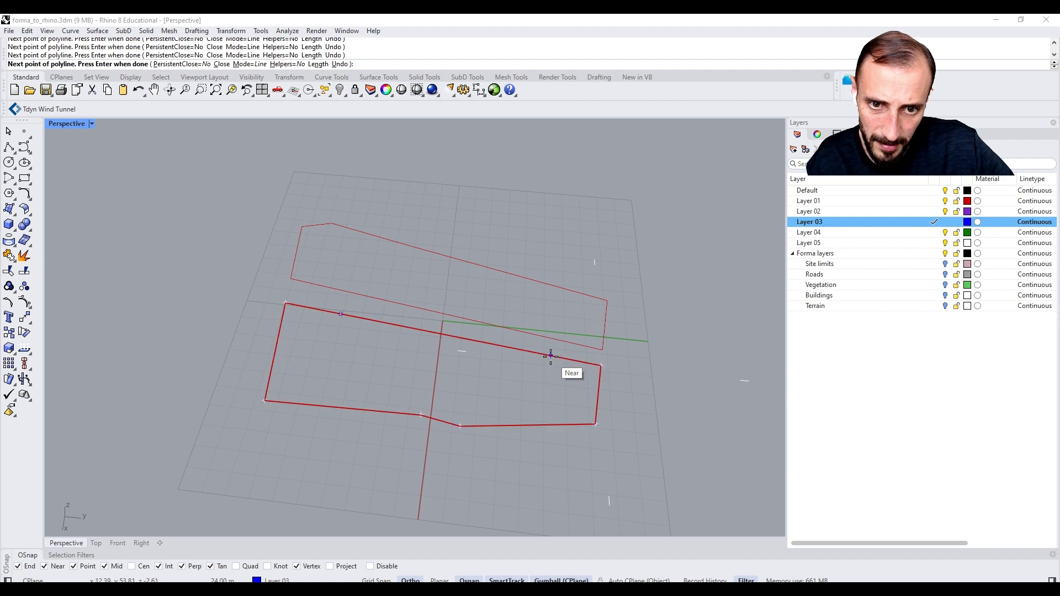
{"action": "key", "text": "Return"}
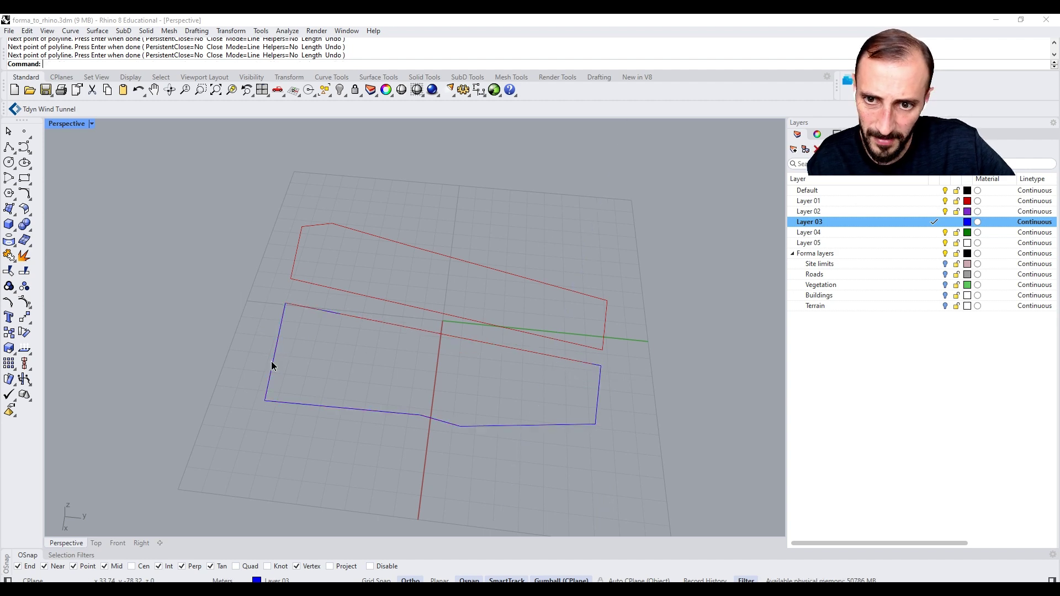
Try to offset the open polyline inward by 15 m, and delete the offset curve
{"action": "left_click", "coordinate": [271, 361]}
{"action": "left_click", "coordinate": [303, 398]}
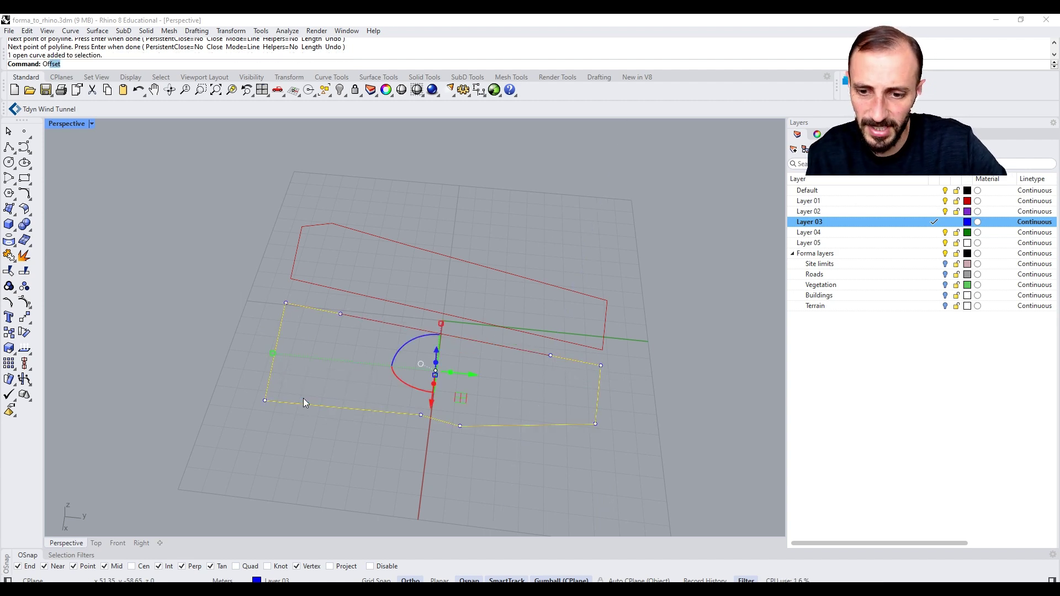
{"action": "type", "text": "Of"}
{"action": "key", "text": "Return"}
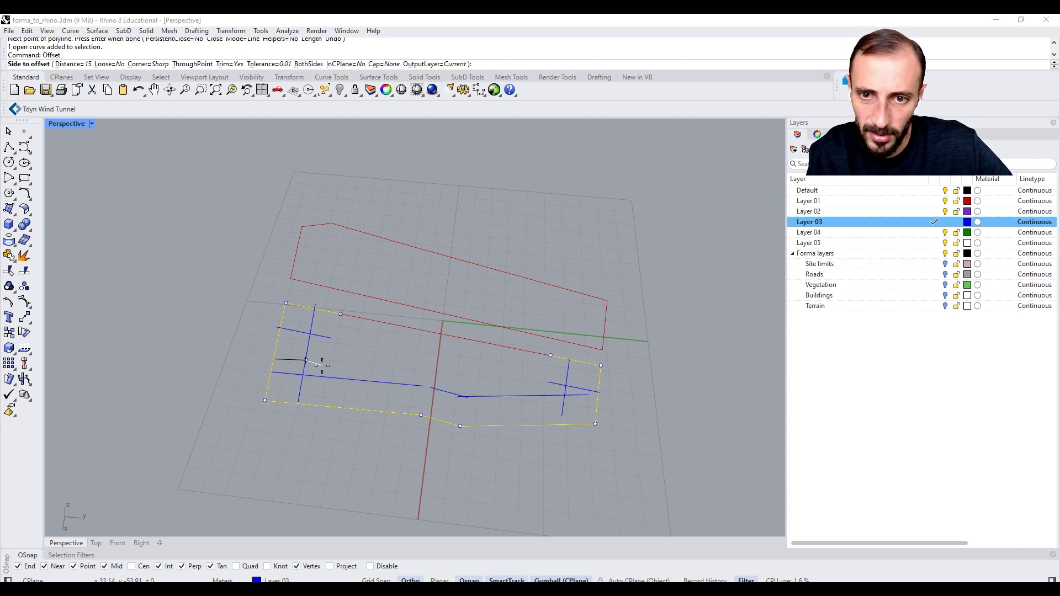
{"action": "type", "text": "10"}
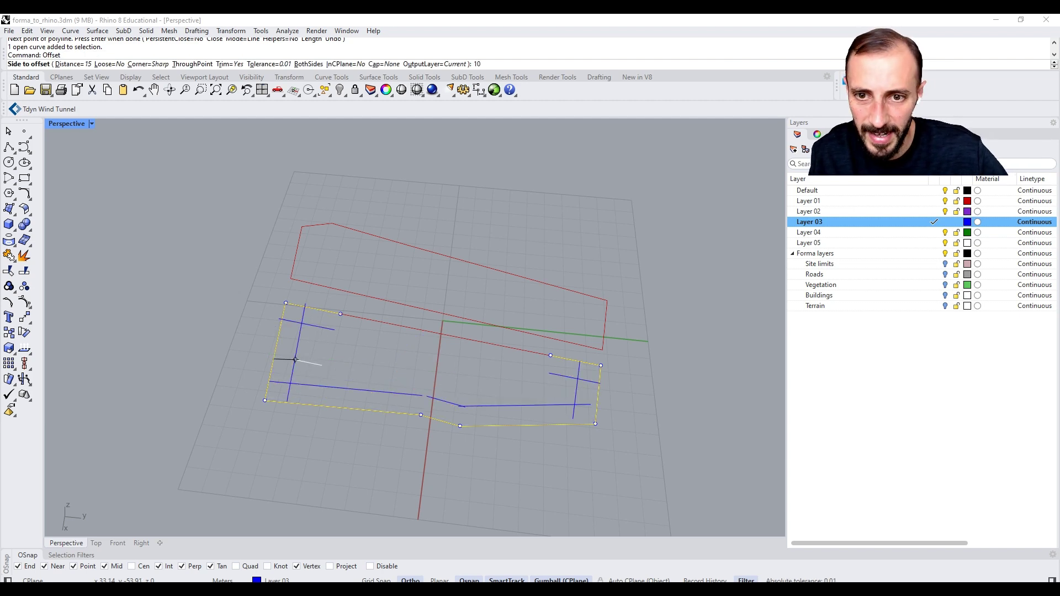
{"action": "key", "text": "BackSpace"}
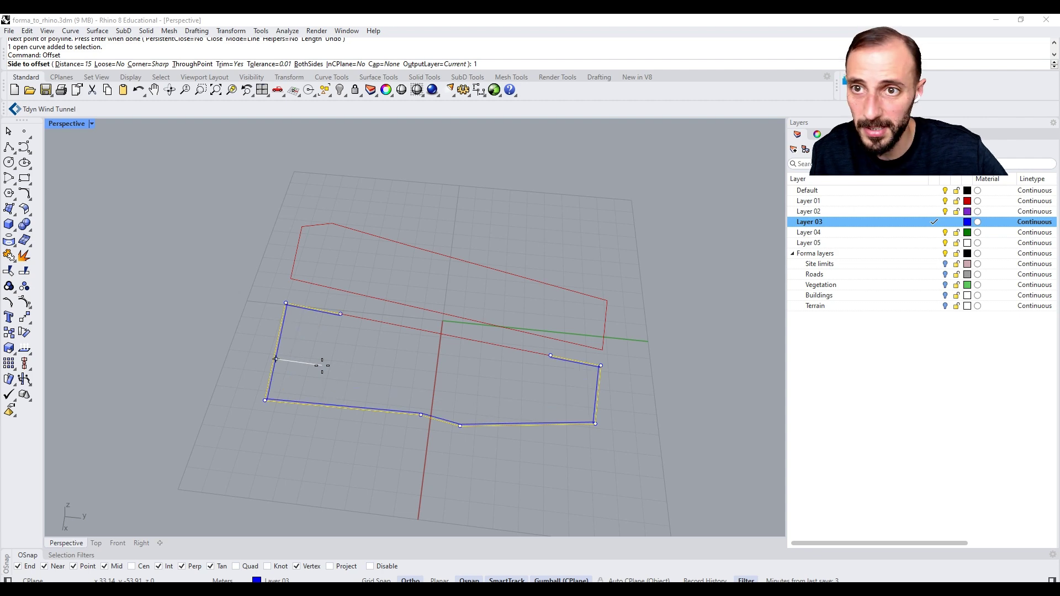
{"action": "type", "text": "5"}
{"action": "key", "text": "Return"}
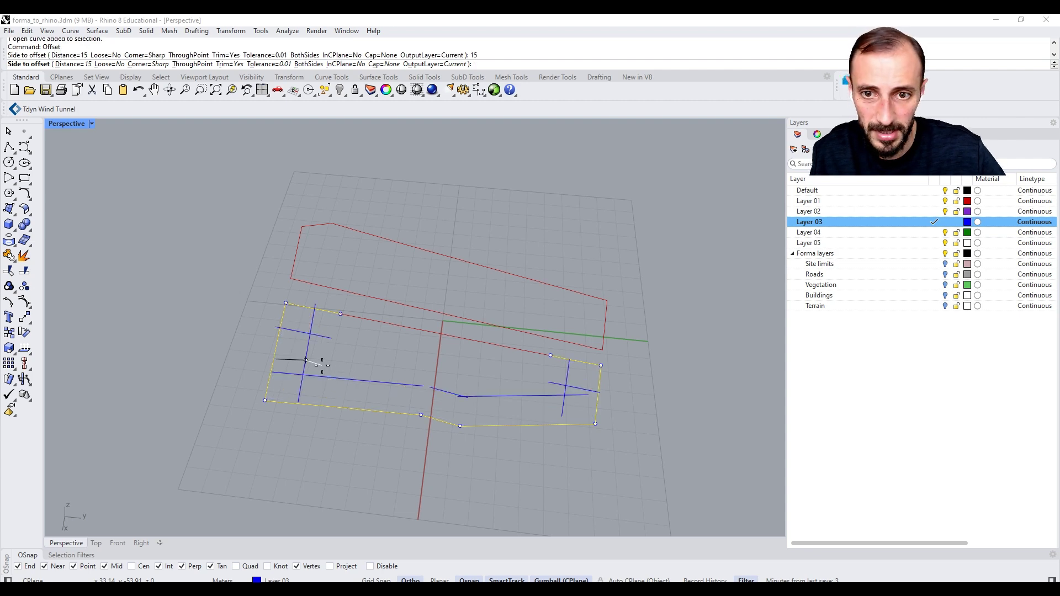
{"action": "left_click", "coordinate": [352, 366]}
{"action": "key", "text": "Escape"}
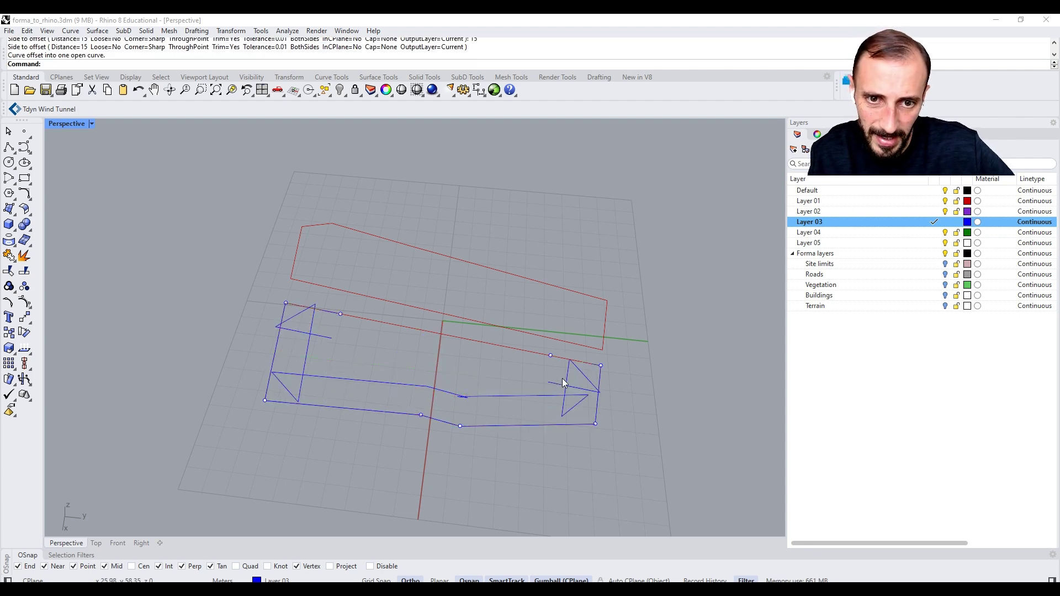
{"action": "left_click", "coordinate": [563, 380]}
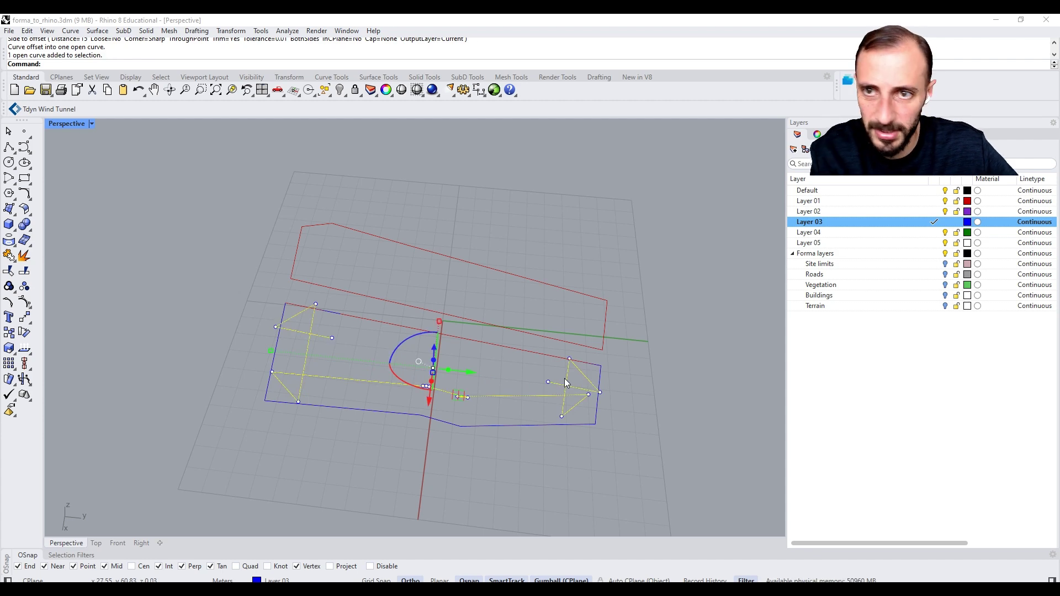
{"action": "key", "text": "Delete"}
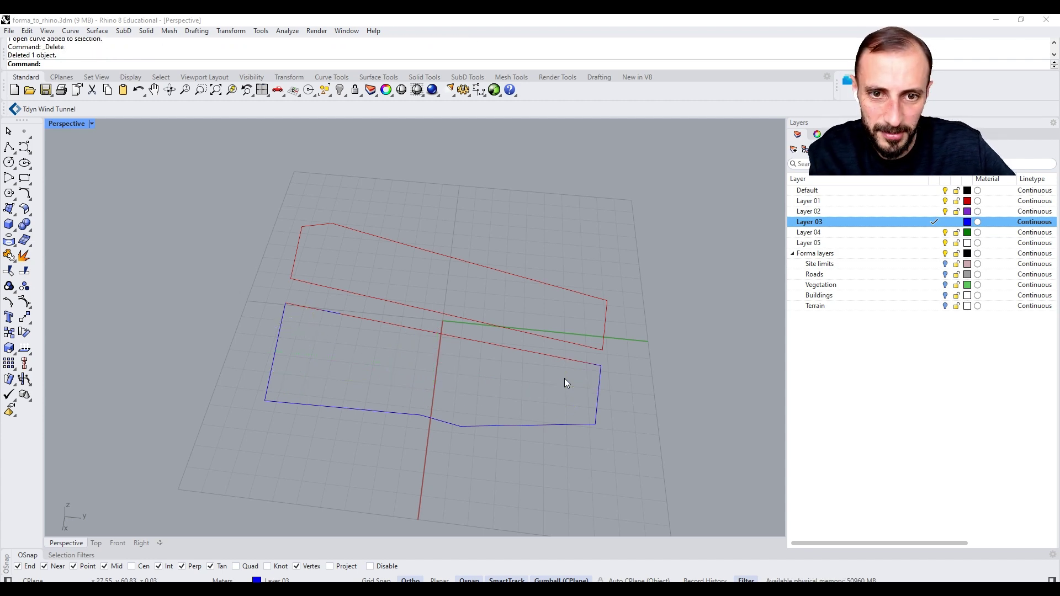
Draw a three-segment polyline stepping into the site between the open polyline's two ends to form the inner edge of a U-shape
{"action": "left_click", "coordinate": [333, 313]}
{"action": "left_click", "coordinate": [363, 349]}
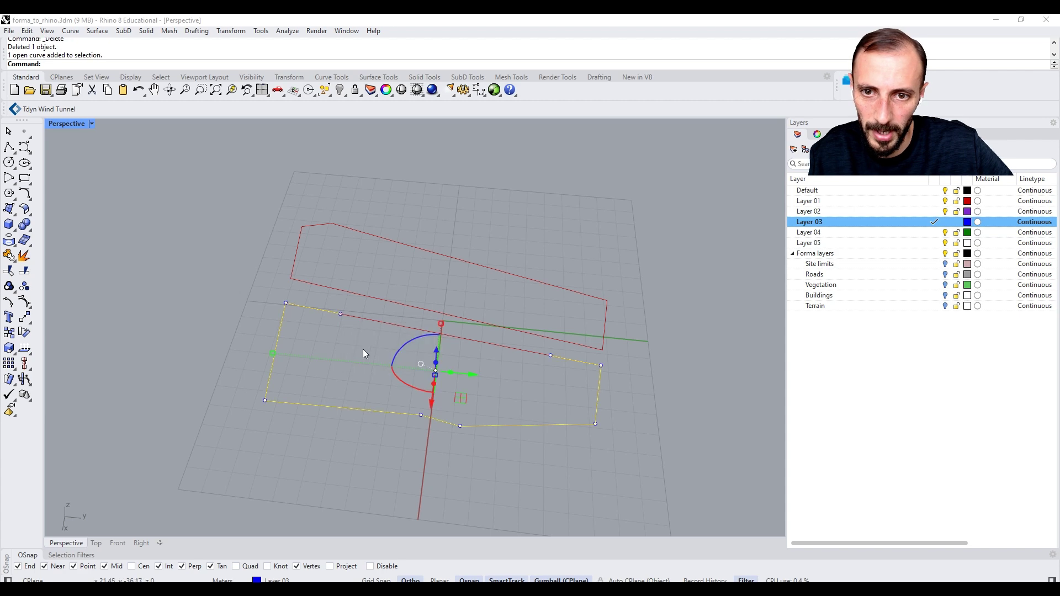
{"action": "left_click", "coordinate": [9, 147]}
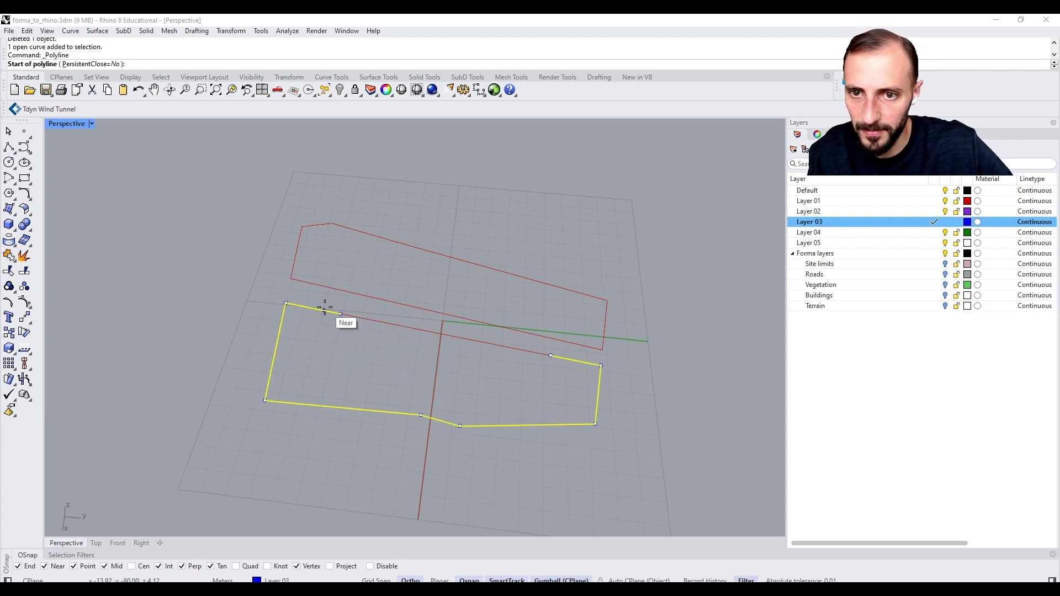
{"action": "left_click", "coordinate": [340, 314]}
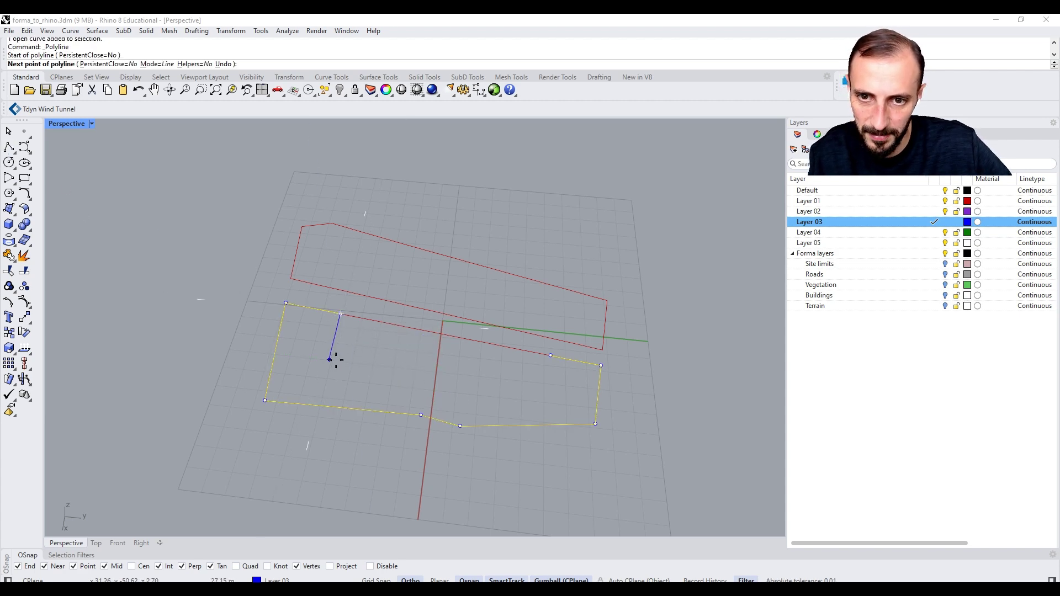
{"action": "left_click", "coordinate": [331, 353]}
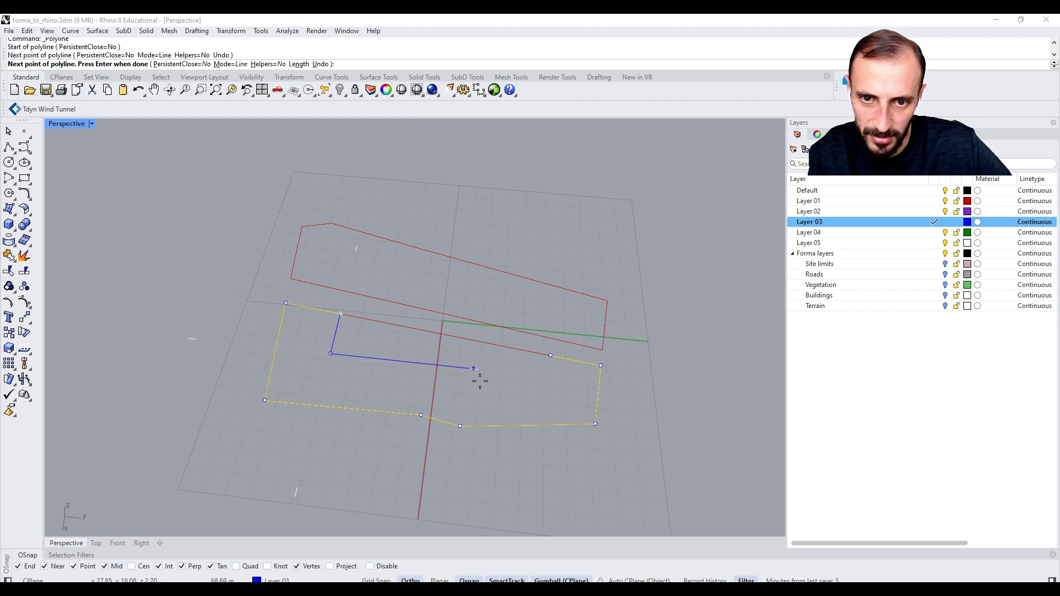
{"action": "left_click", "coordinate": [547, 377]}
{"action": "left_click", "coordinate": [551, 357]}
{"action": "key", "text": "Return"}
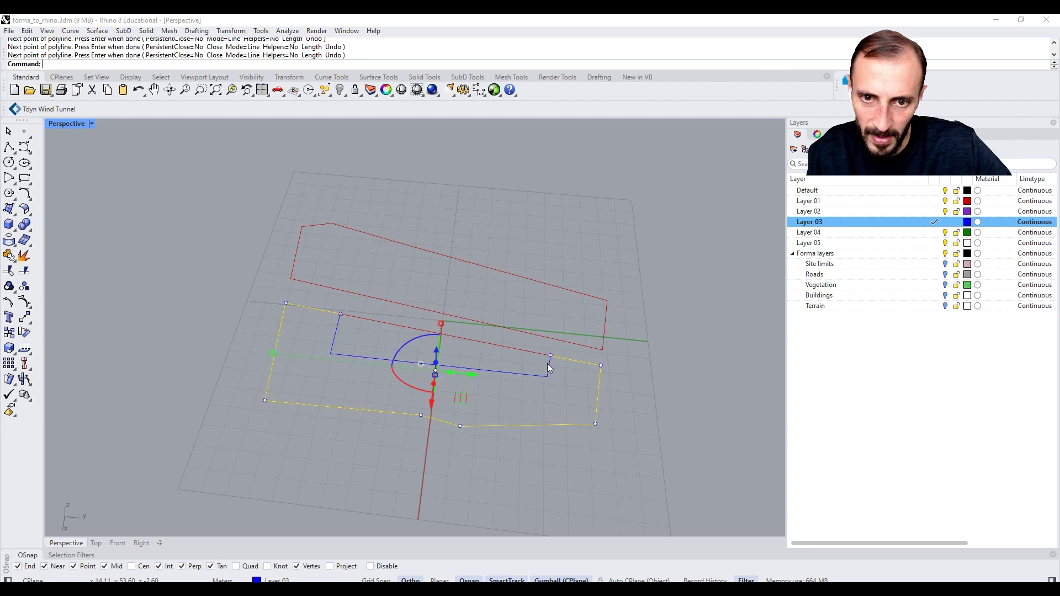
{"action": "right_click_drag", "start_coordinate": [548, 363], "coordinate": [441, 374]}
{"action": "key", "text": "Escape"}
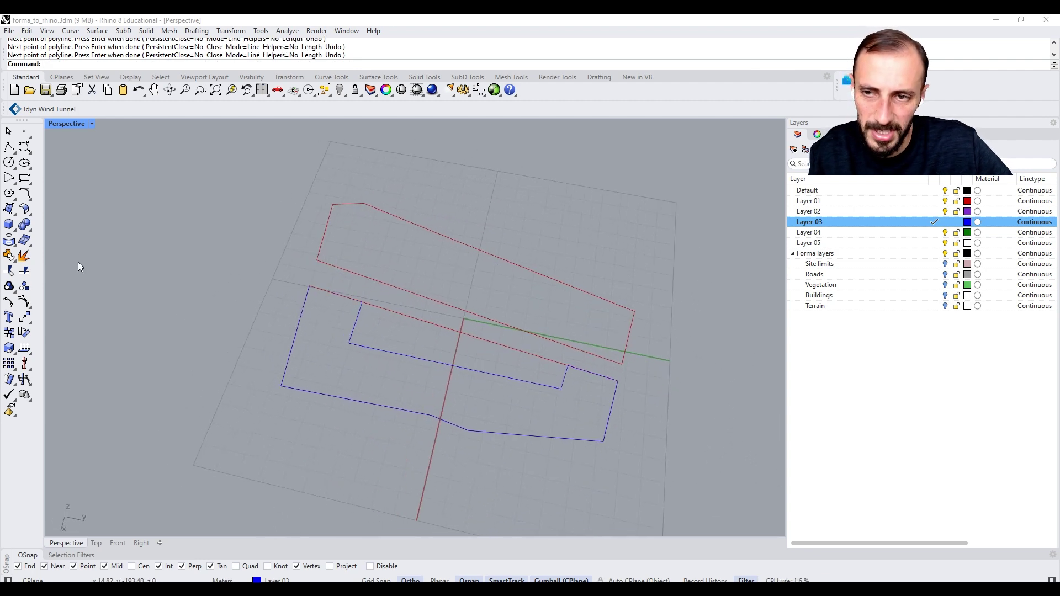
Join the outer and inner polylines into one closed U-shaped outline
{"action": "left_click", "coordinate": [24, 178]}
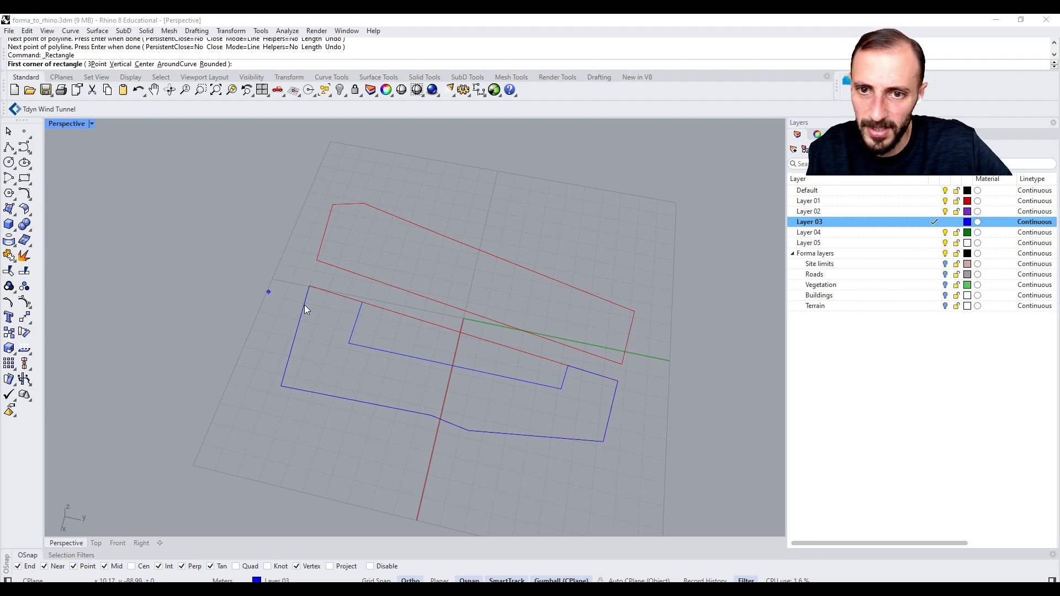
{"action": "key", "text": "Escape"}
{"action": "left_click", "coordinate": [356, 321]}
{"action": "left_click", "coordinate": [337, 300], "text": "shift"}
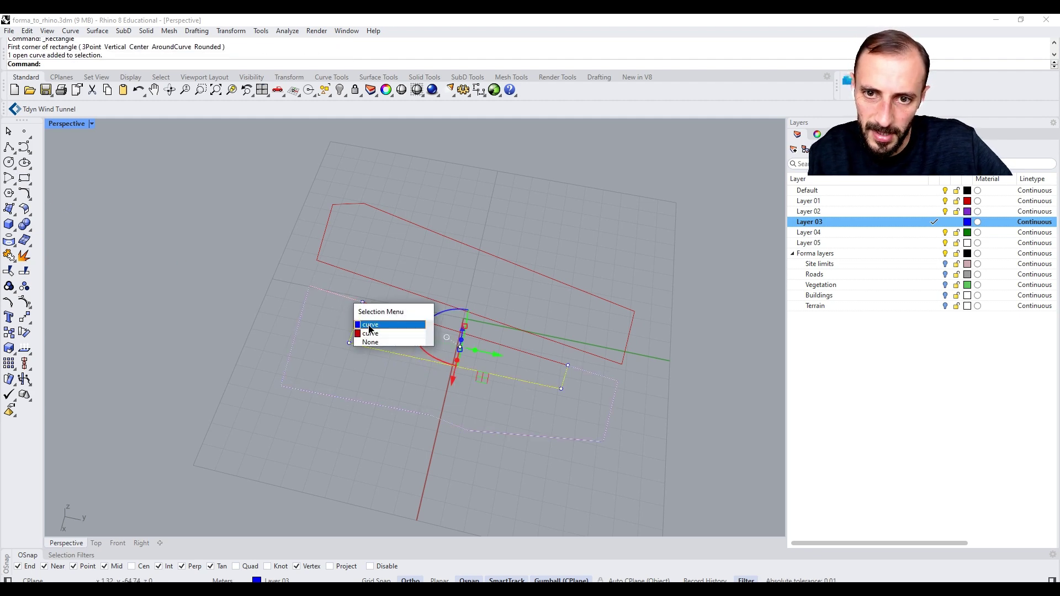
{"action": "left_click", "coordinate": [360, 321]}
{"action": "type", "text": "Copy"}
{"action": "key", "text": "BackSpace"}
{"action": "key", "text": "BackSpace"}
{"action": "key", "text": "BackSpace"}
{"action": "key", "text": "BackSpace"}
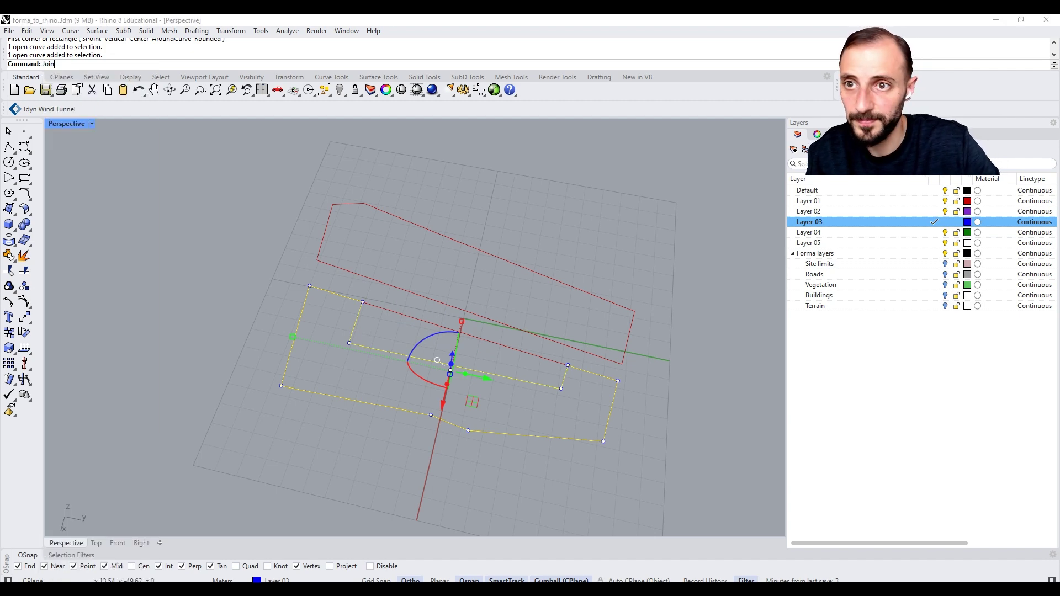
{"action": "key", "text": "Return"}
{"action": "left_click", "coordinate": [236, 346]}
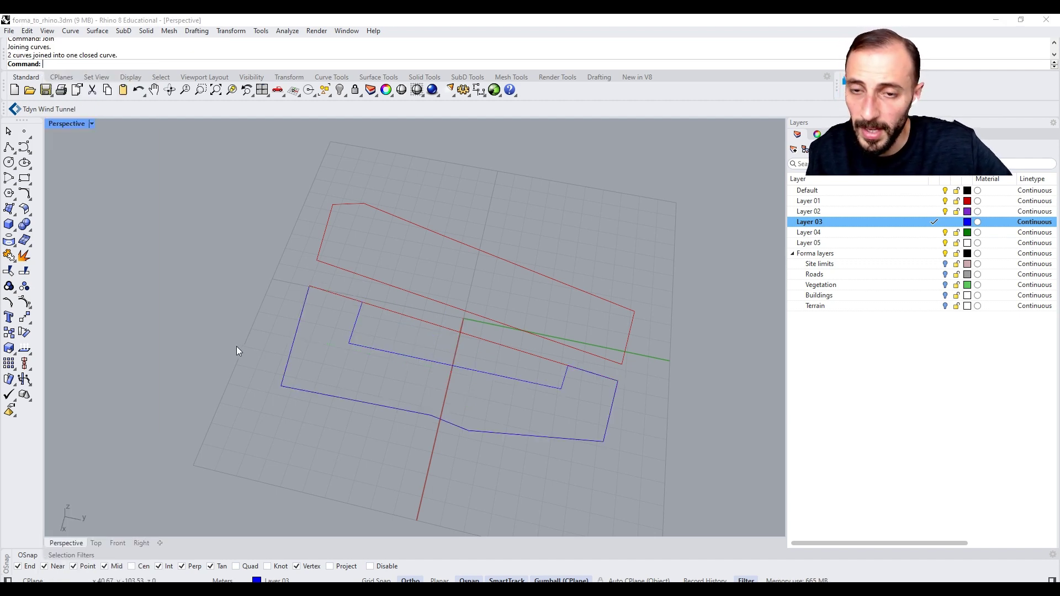
Show the Roads layer for reference and draw a polyline segment across the U-shape from its inner edge to its outer edge beside the crossing road
{"action": "scroll", "coordinate": [444, 374], "scroll_direction": "up", "scroll_amount": 5}
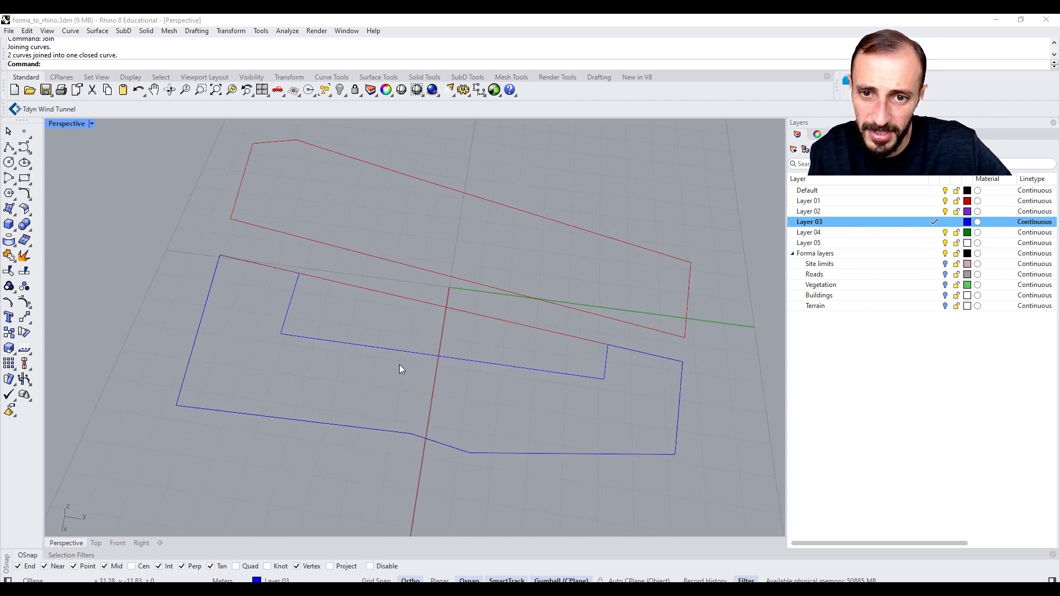
{"action": "right_click_drag", "start_coordinate": [398, 376], "coordinate": [417, 368]}
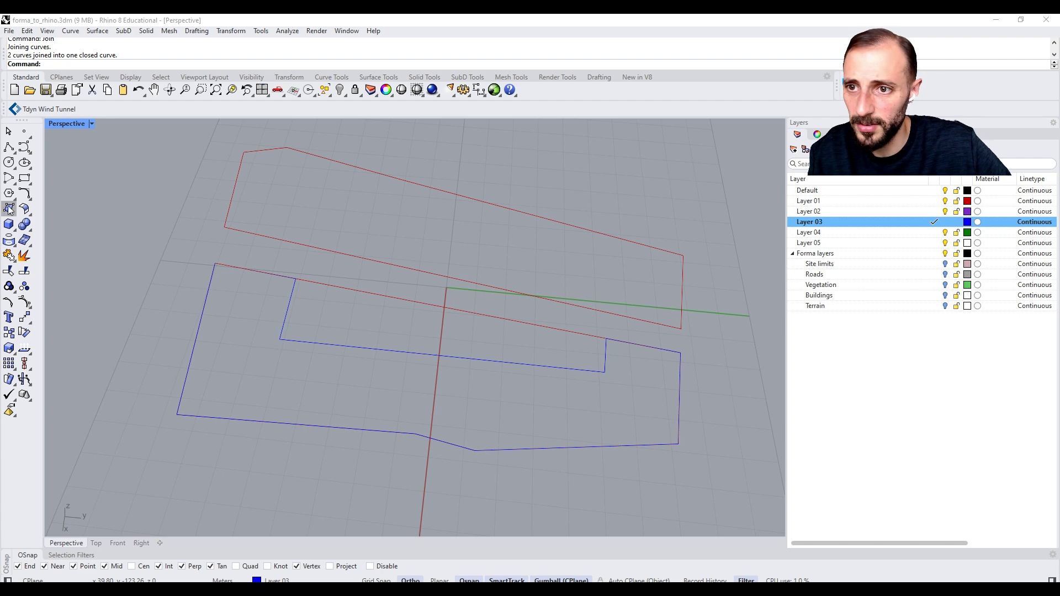
{"action": "left_click", "coordinate": [25, 179]}
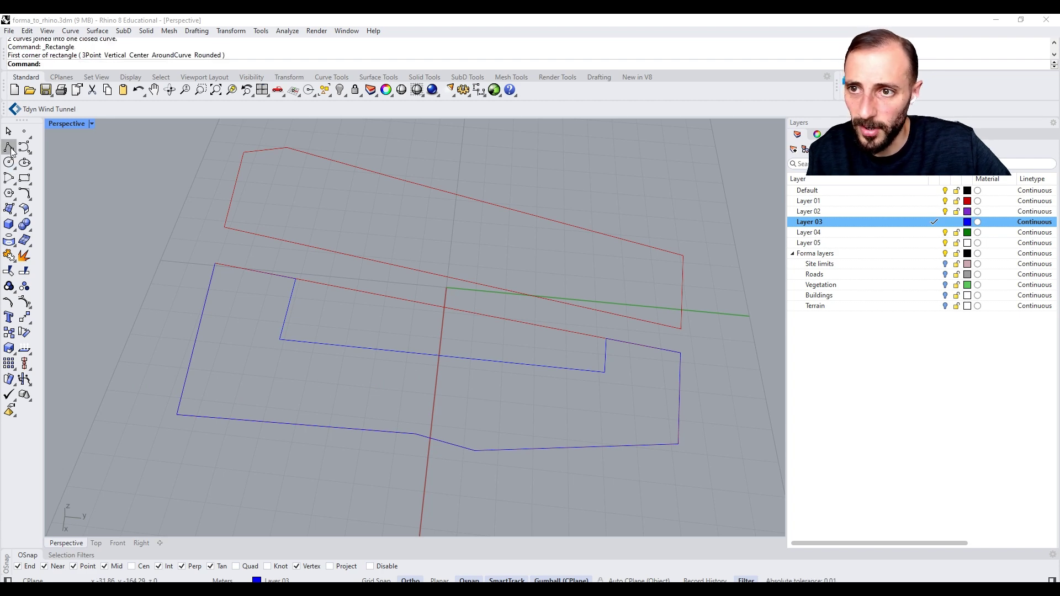
{"action": "left_click", "coordinate": [9, 148]}
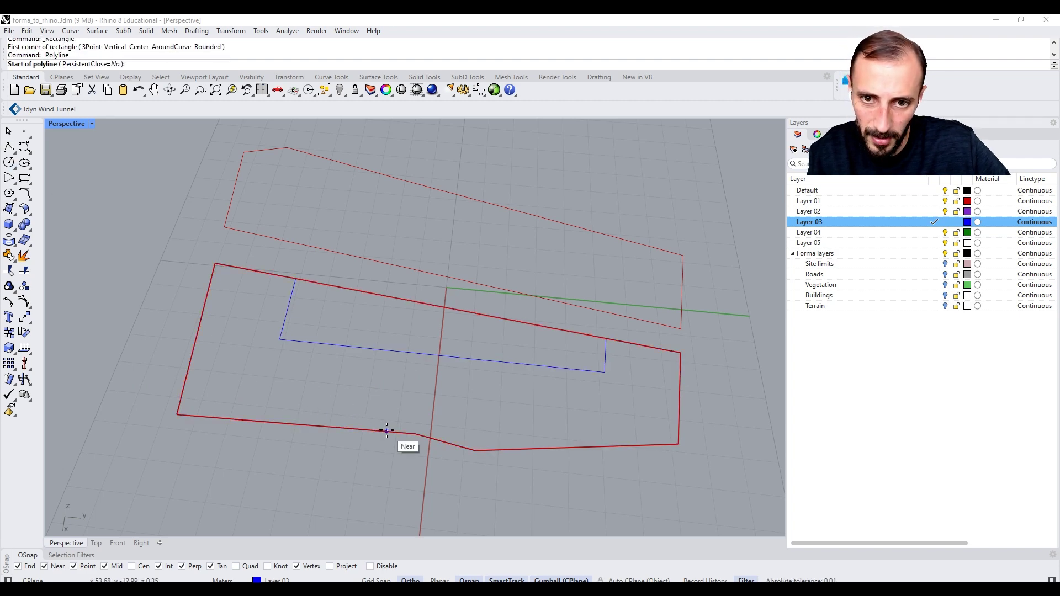
{"action": "left_click", "coordinate": [945, 274]}
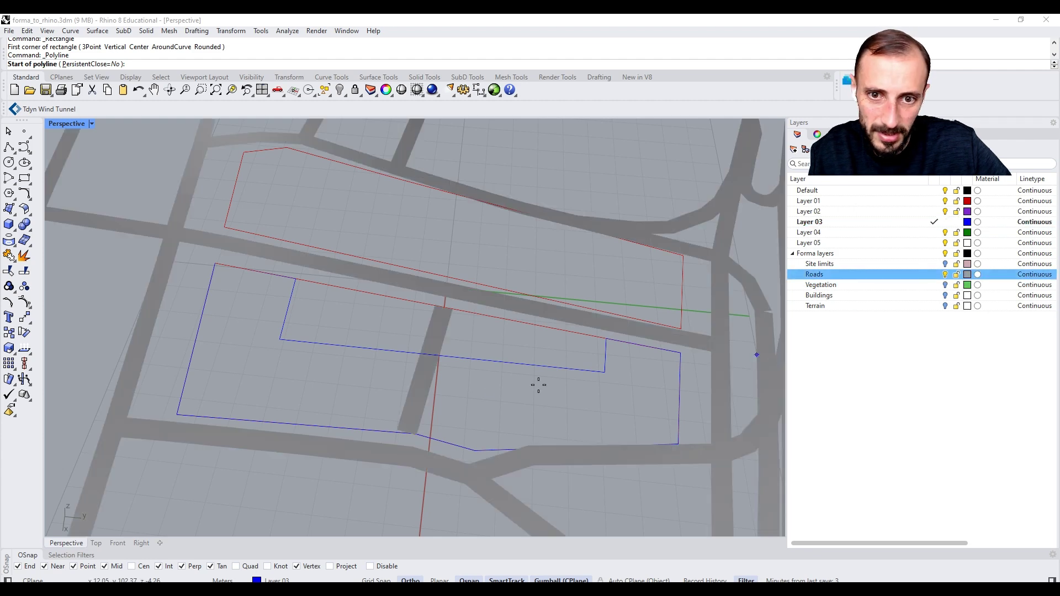
{"action": "left_click", "coordinate": [374, 349]}
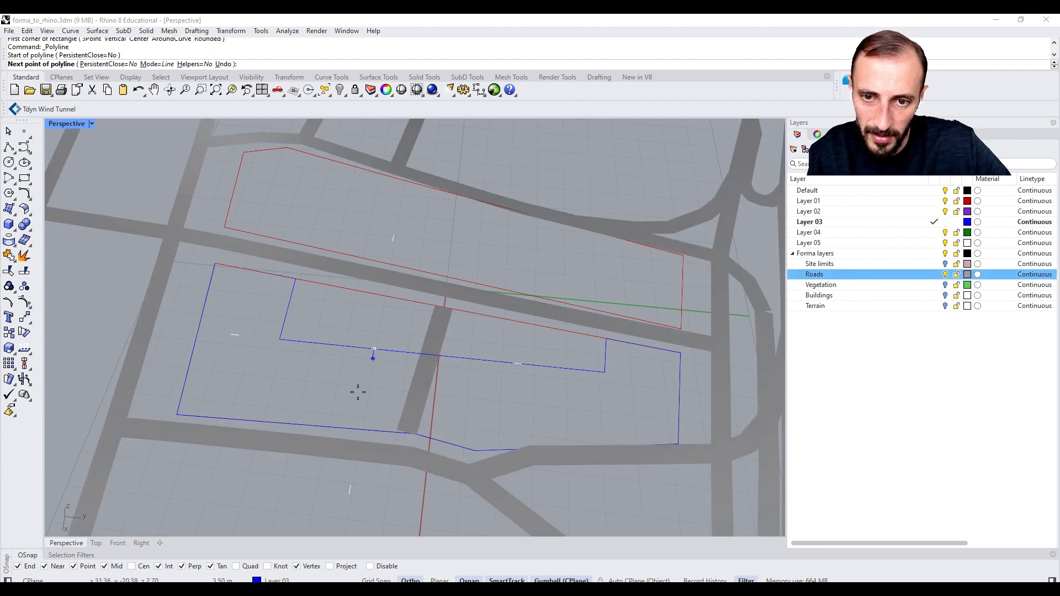
{"action": "left_click", "coordinate": [360, 429]}
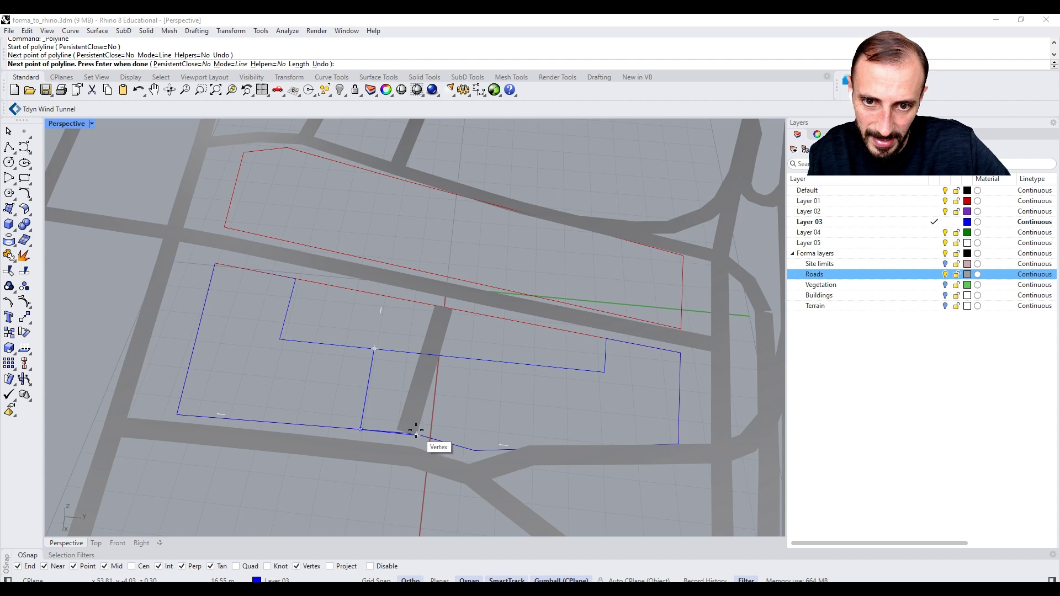
Hide the Roads layer and finish the polyline as a closed outline around the road crossing, spanning the U-shape's inner and outer edges
{"action": "scroll", "coordinate": [414, 432], "scroll_direction": "up", "scroll_amount": 3}
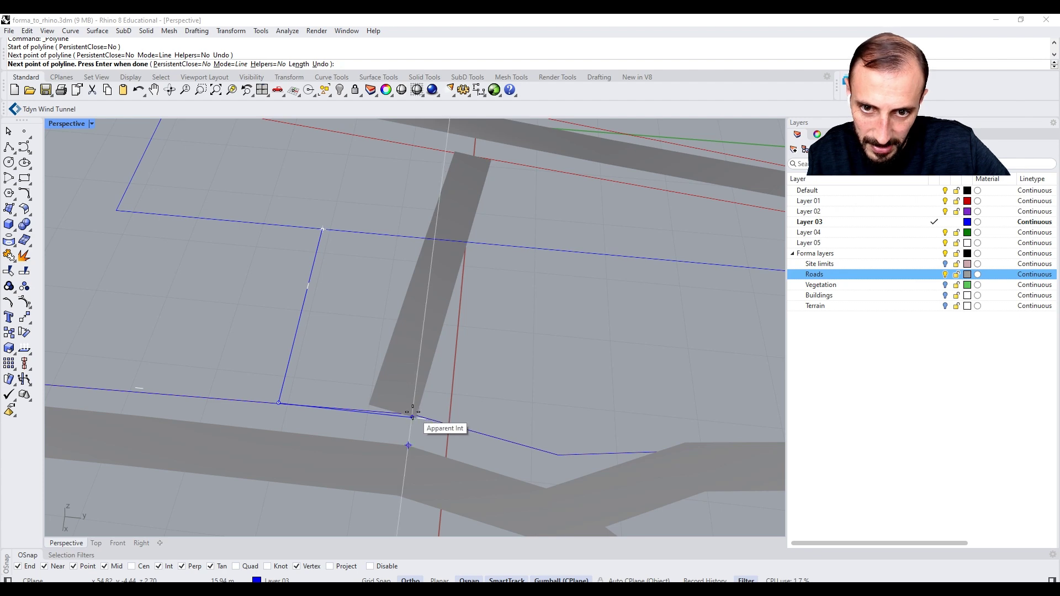
{"action": "scroll", "coordinate": [412, 414], "scroll_direction": "up", "scroll_amount": 8}
{"action": "left_click", "coordinate": [945, 275]}
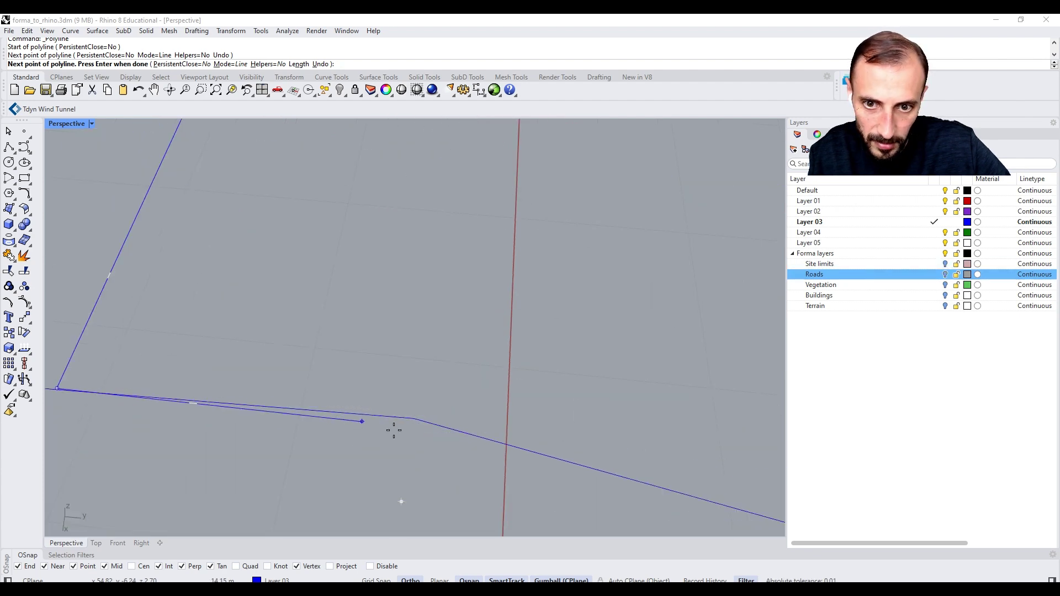
{"action": "left_click", "coordinate": [422, 425]}
{"action": "scroll", "coordinate": [418, 425], "scroll_direction": "down", "scroll_amount": 4}
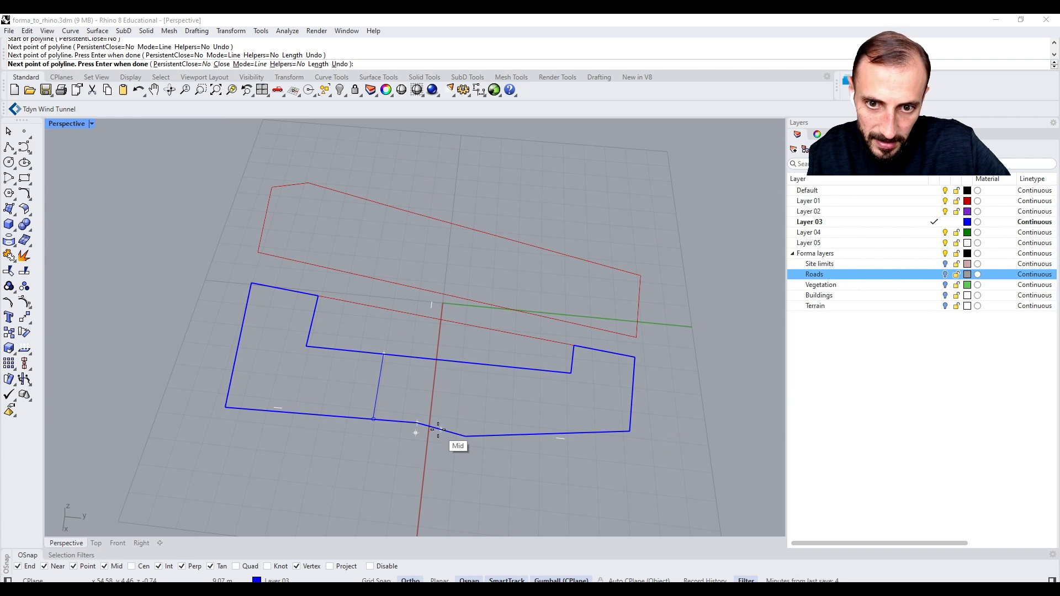
{"action": "left_click", "coordinate": [439, 429]}
{"action": "left_click", "coordinate": [459, 361]}
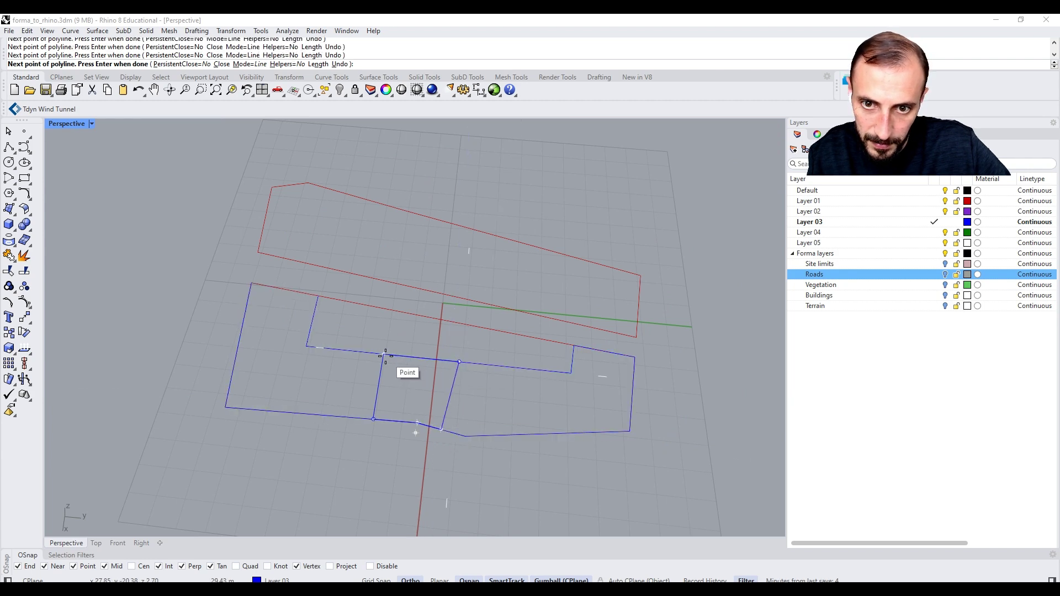
{"action": "left_click", "coordinate": [385, 364]}
{"action": "key", "text": "Escape"}
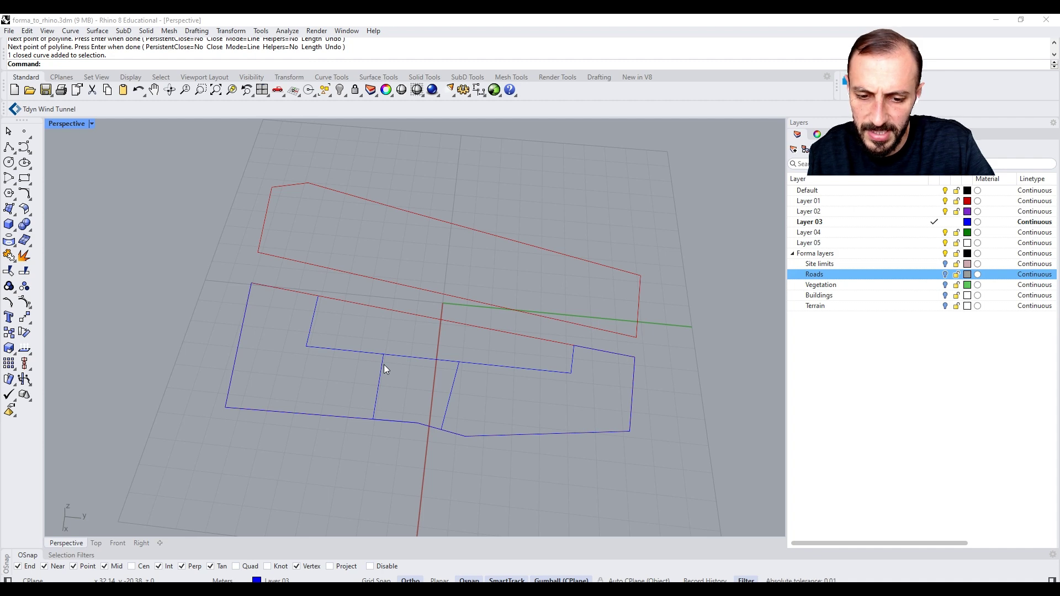
Split the U-shaped outline with the closed crossing outline as the cutting object
{"action": "key", "text": "BackSpace"}
{"action": "key", "text": "BackSpace"}
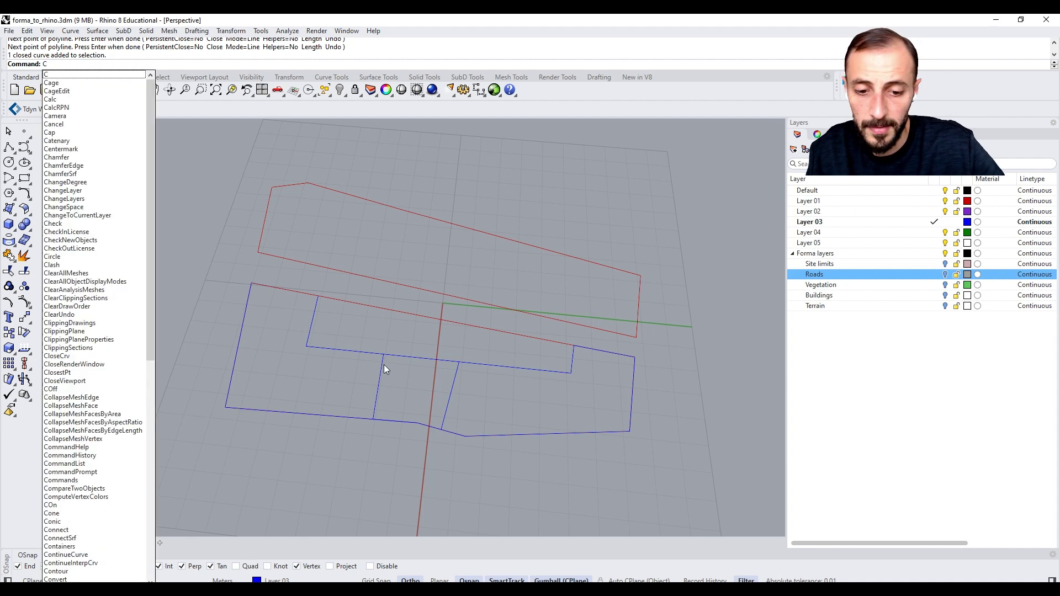
{"action": "type", "text": "Split"}
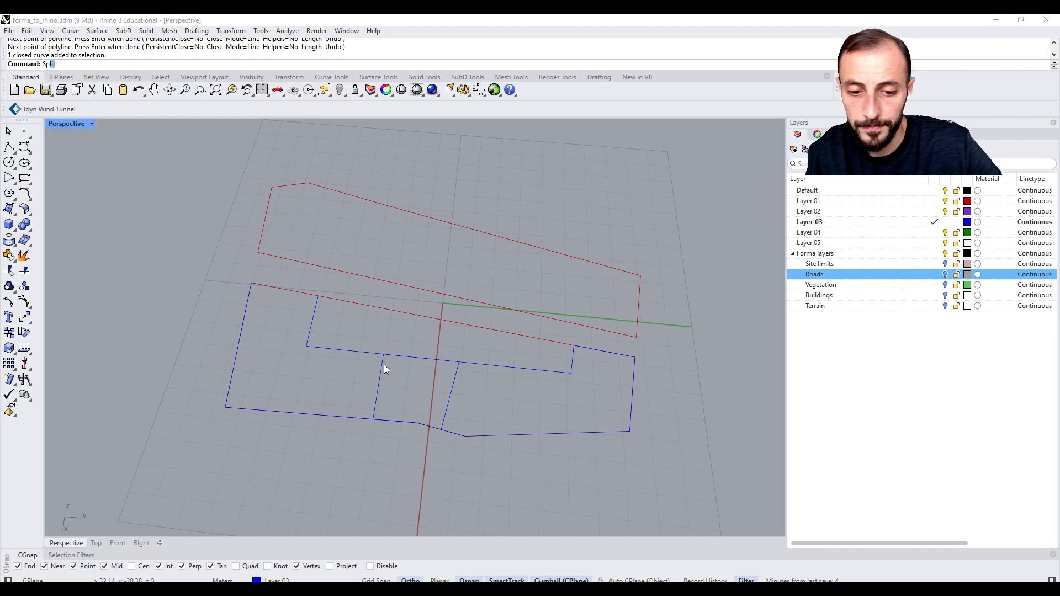
{"action": "key", "text": "Return"}
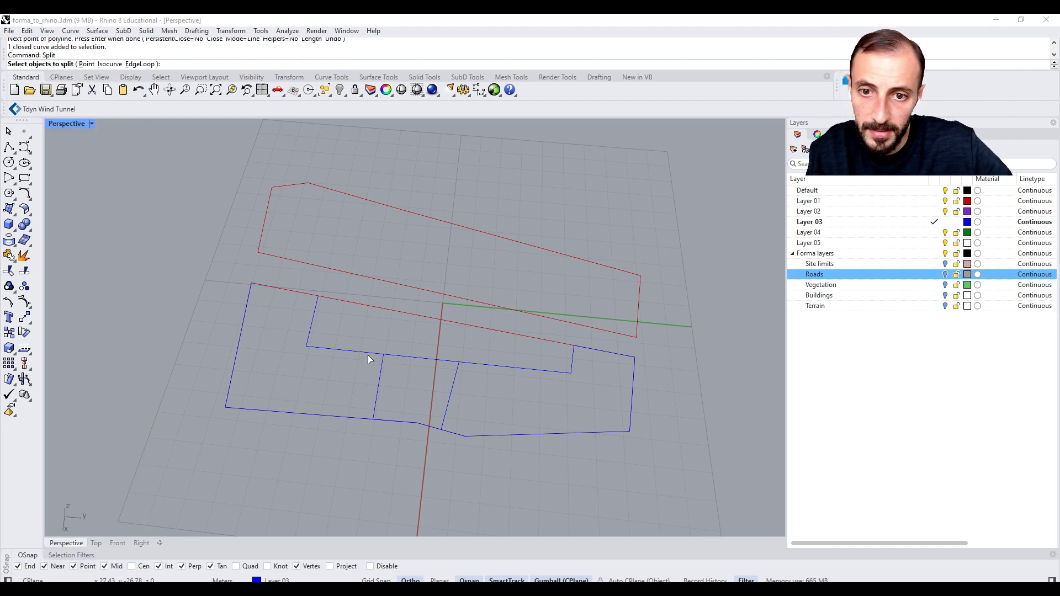
{"action": "left_click", "coordinate": [368, 354]}
{"action": "key", "text": "Return"}
{"action": "left_click", "coordinate": [379, 370]}
{"action": "key", "text": "Return"}
Select the split pieces of the U-shape to check them, and delete the closed crossing outline
{"action": "left_click", "coordinate": [481, 363]}
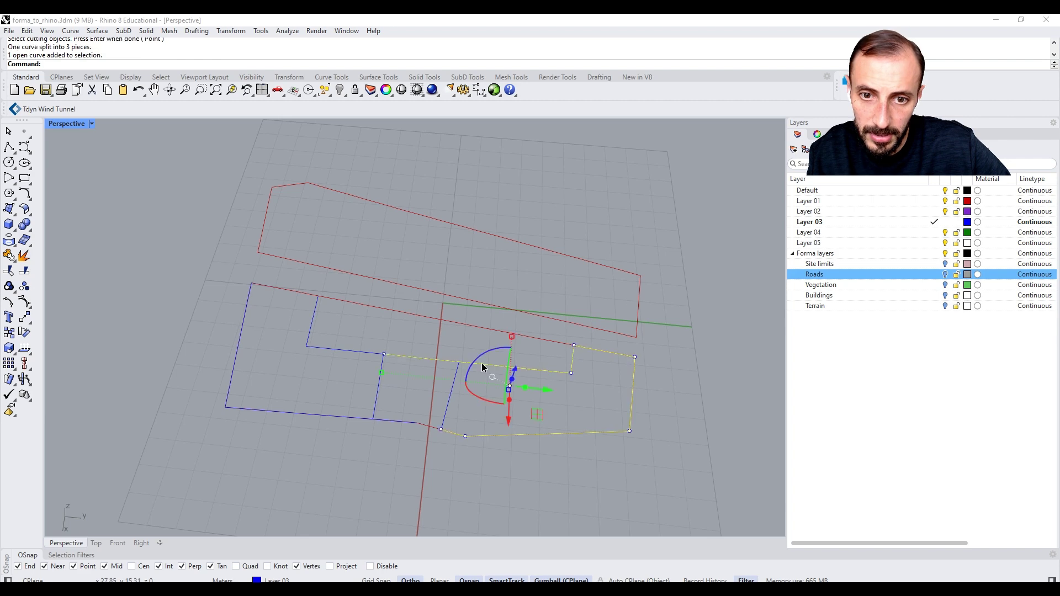
{"action": "key", "text": "Escape"}
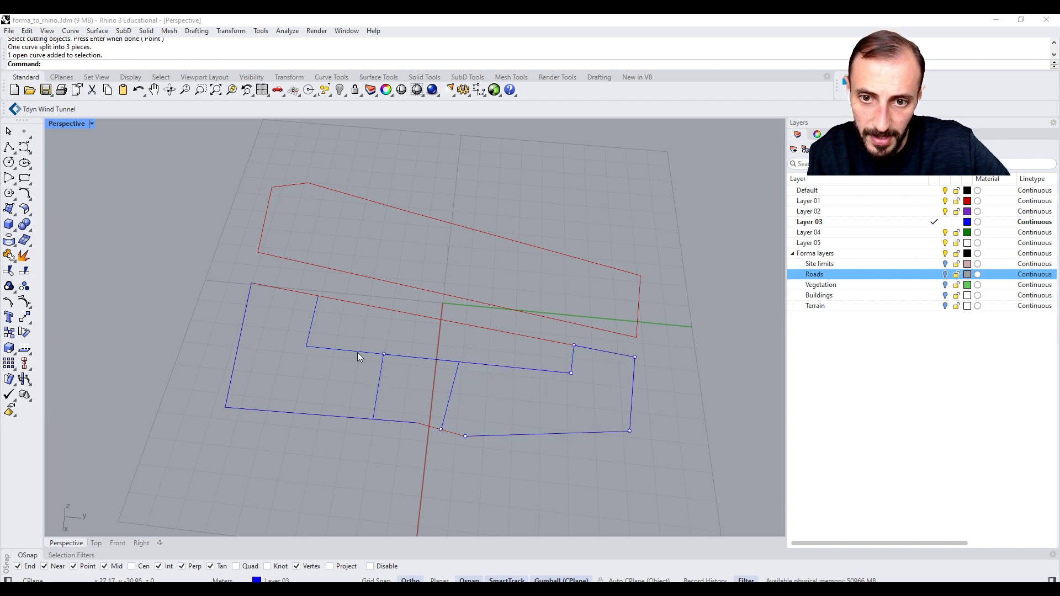
{"action": "left_click", "coordinate": [357, 356]}
{"action": "key", "text": "Escape"}
{"action": "left_click", "coordinate": [381, 372]}
{"action": "key", "text": "Delete"}
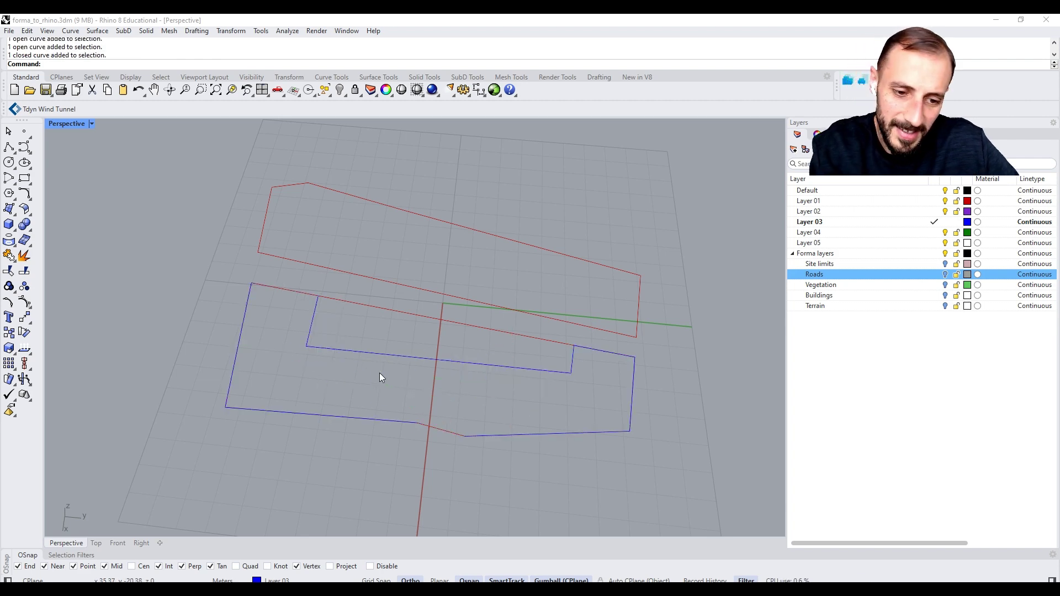
Examine where the U-shaped outline was divided by selecting its separate pieces
{"action": "left_click", "coordinate": [406, 356]}
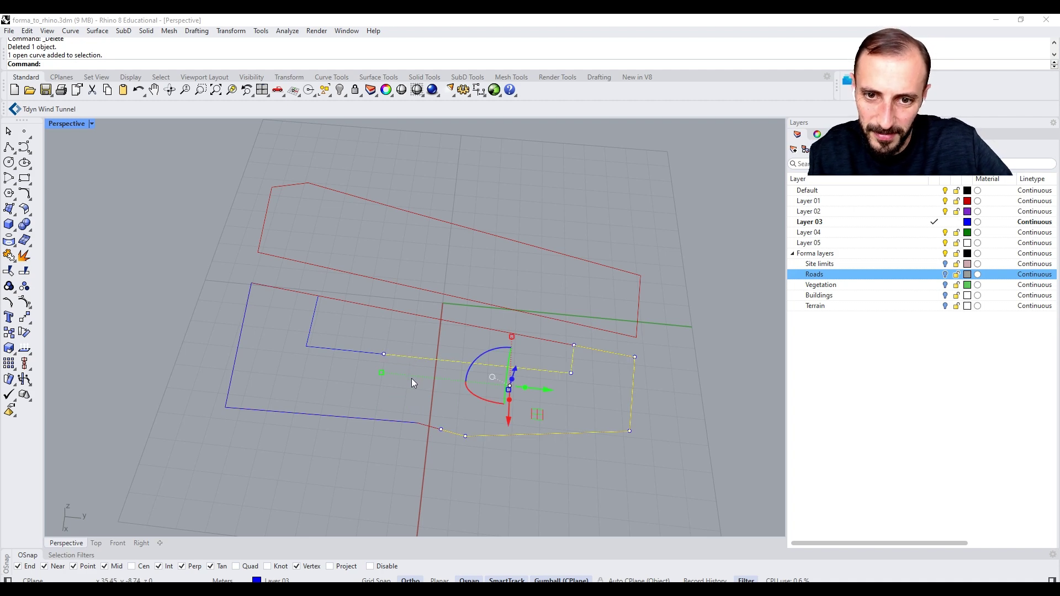
{"action": "left_click", "coordinate": [395, 422]}
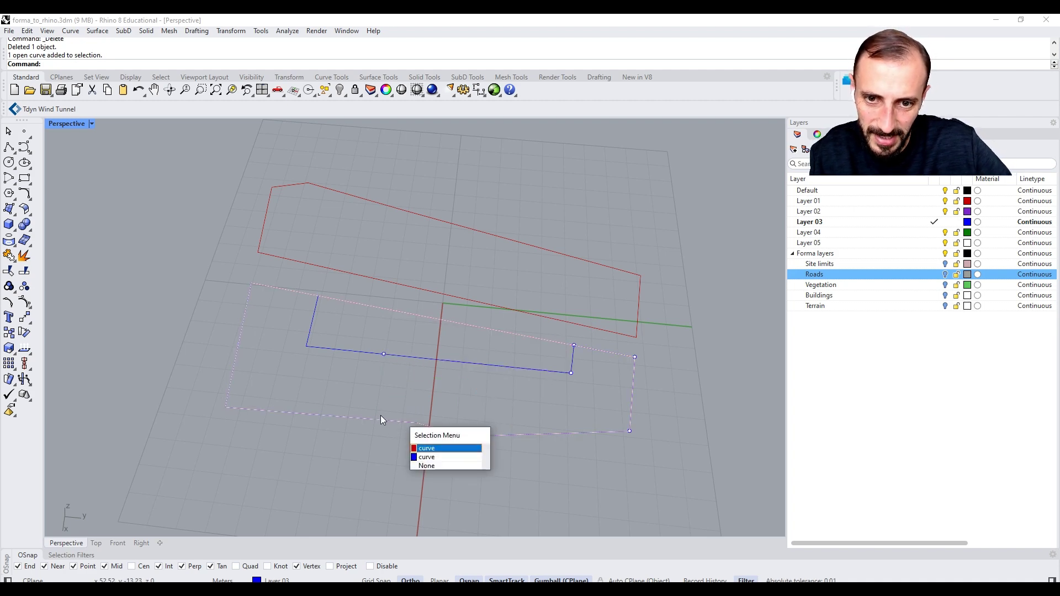
{"action": "left_click", "coordinate": [383, 393]}
{"action": "left_click", "coordinate": [408, 358]}
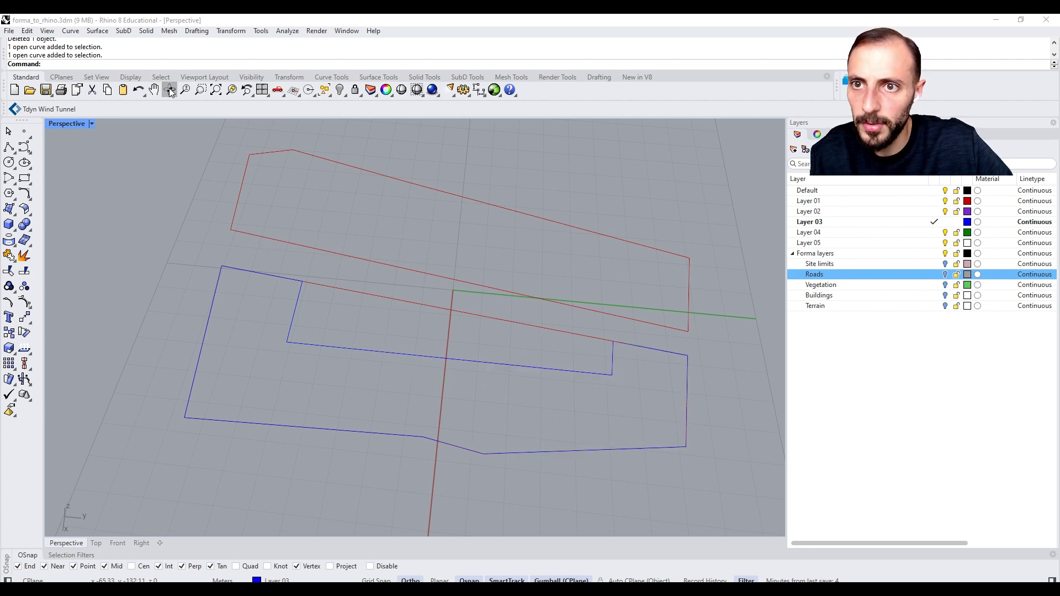
{"action": "left_click", "coordinate": [262, 89]}
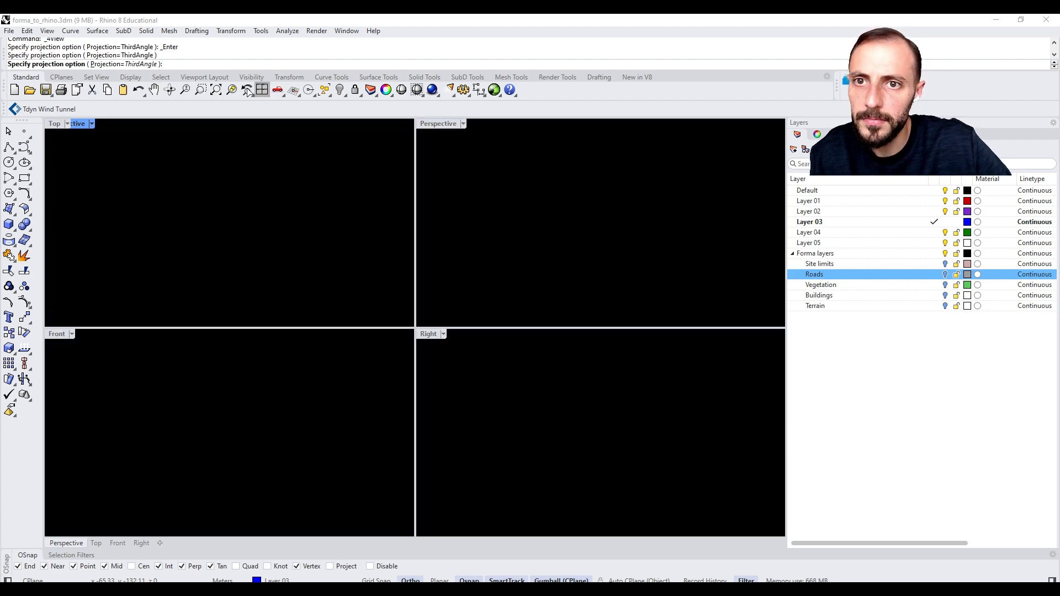
{"action": "left_click", "coordinate": [247, 91]}
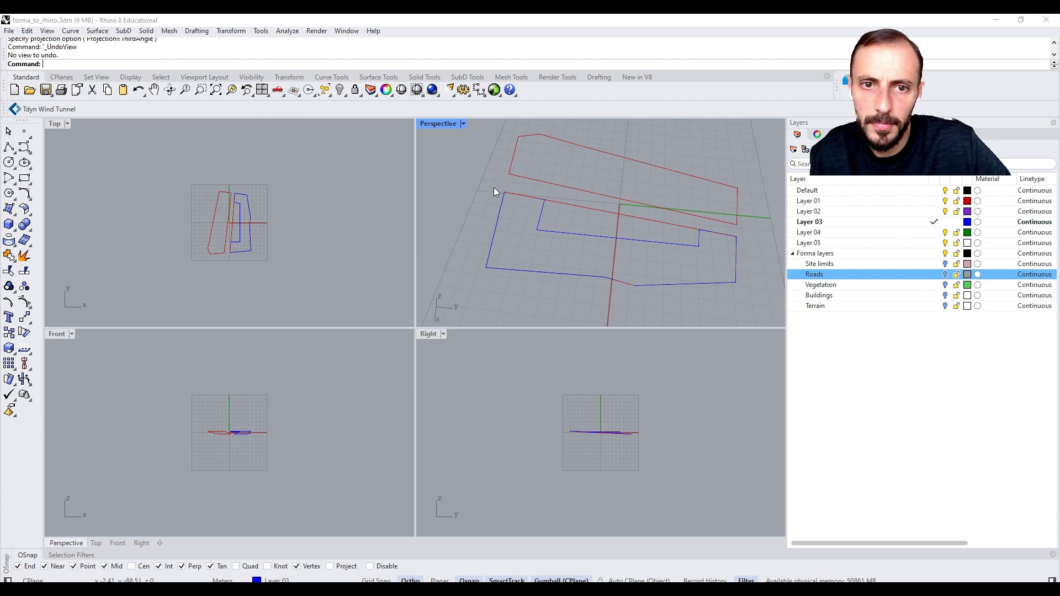
{"action": "double_click", "coordinate": [438, 125]}
{"action": "left_click", "coordinate": [486, 363]}
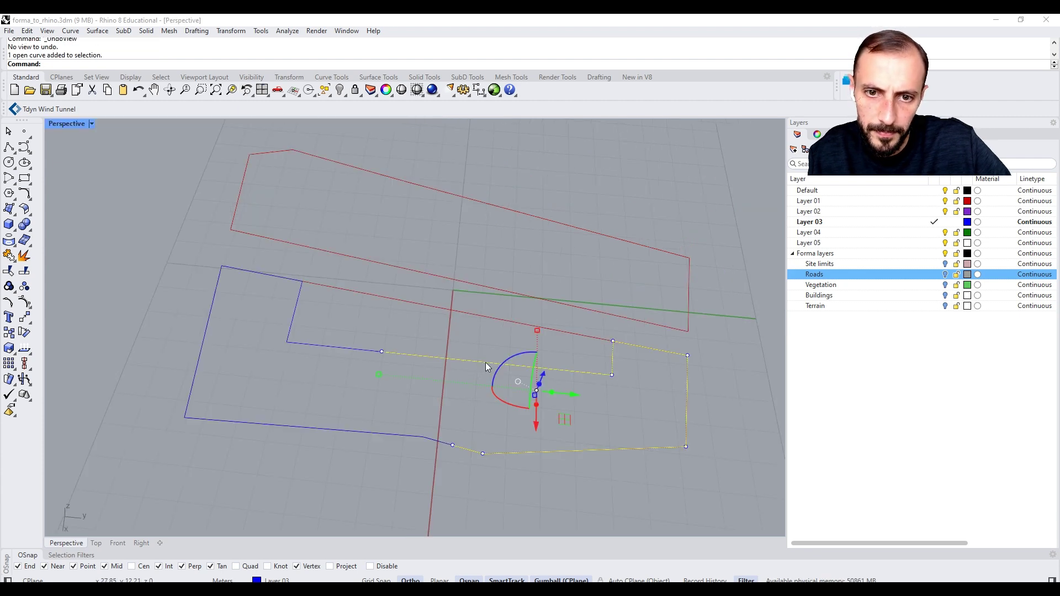
{"action": "left_click", "coordinate": [382, 352]}
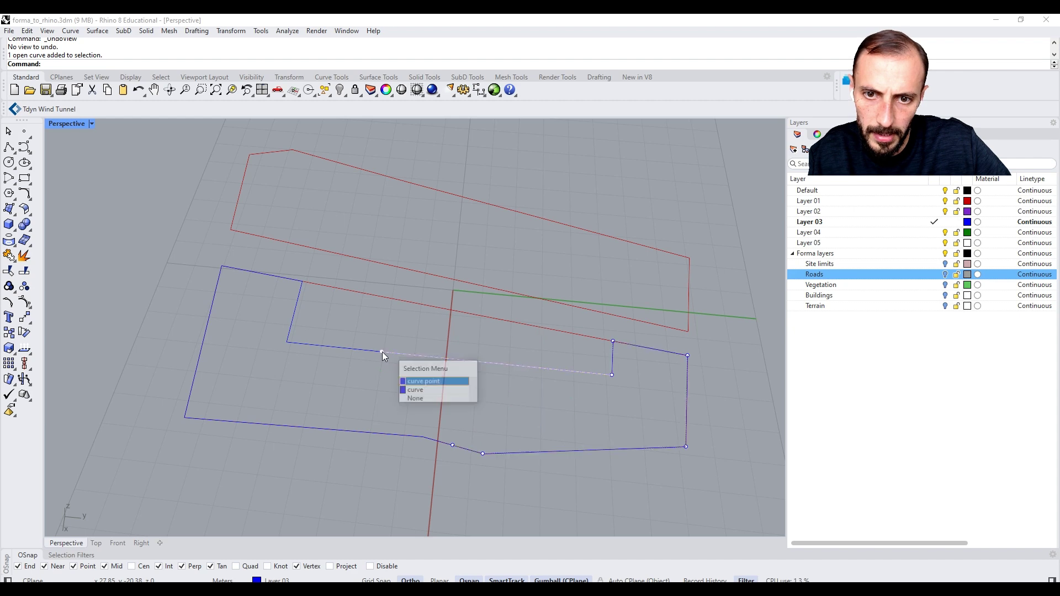
{"action": "left_click", "coordinate": [347, 379]}
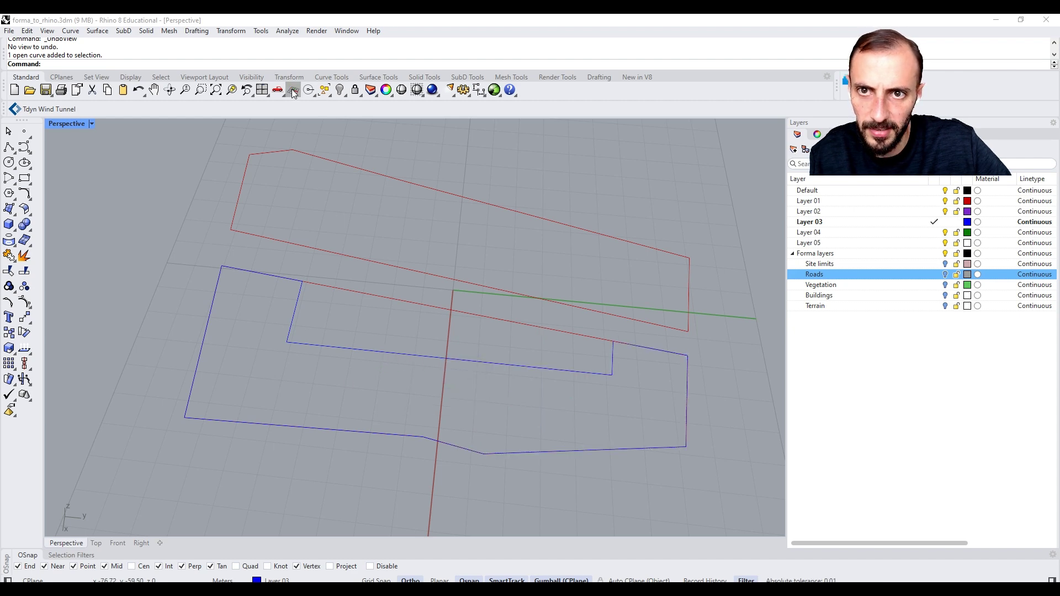
{"action": "left_click", "coordinate": [247, 92]}
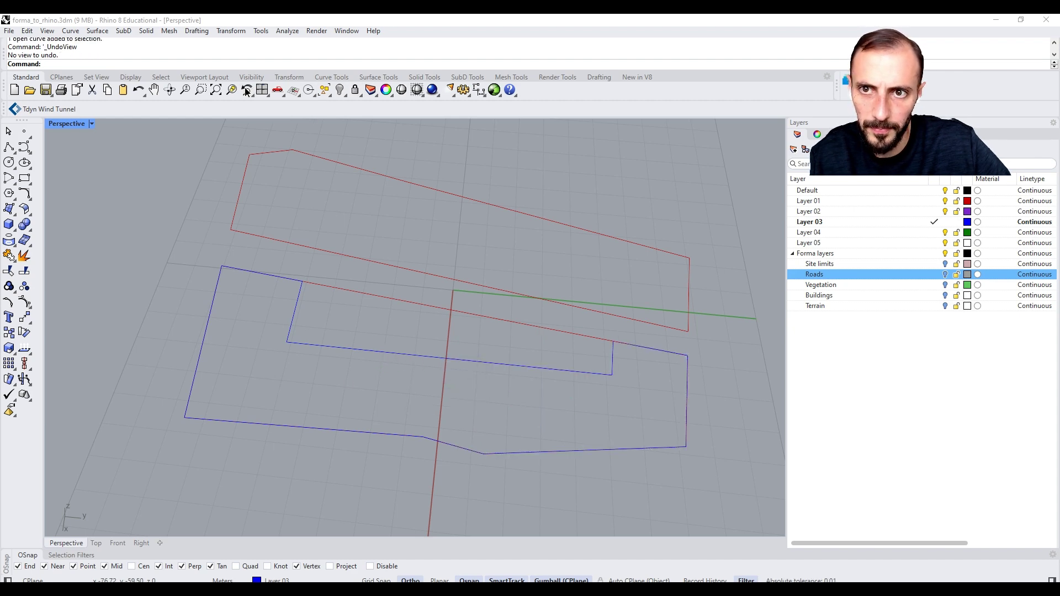
{"action": "left_click", "coordinate": [246, 91]}
Undo the deletion of the crossing outline and the split of the U-shape
{"action": "left_click", "coordinate": [140, 90]}
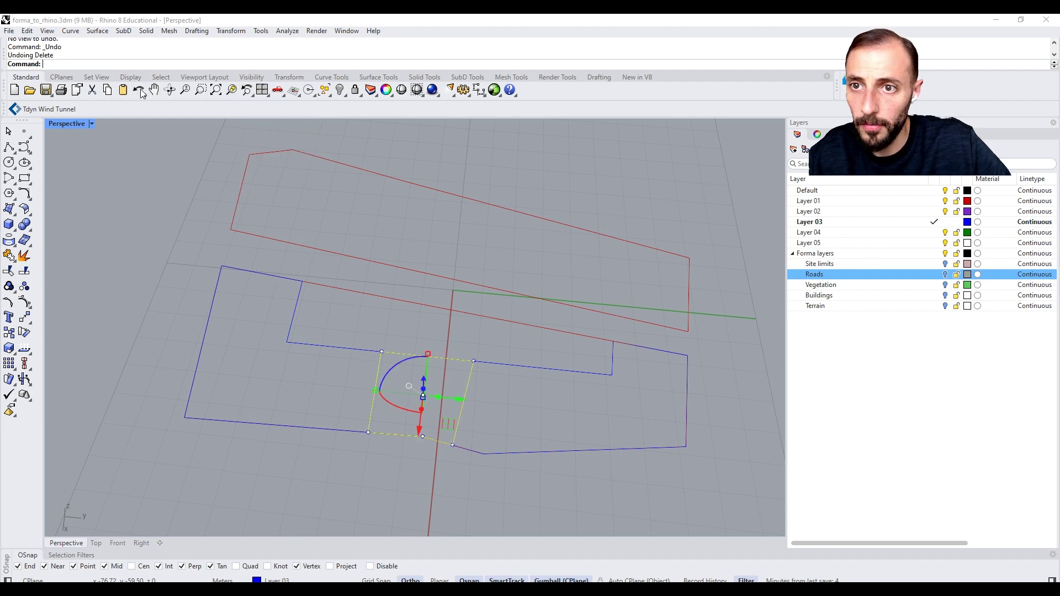
{"action": "key", "text": "Delete"}
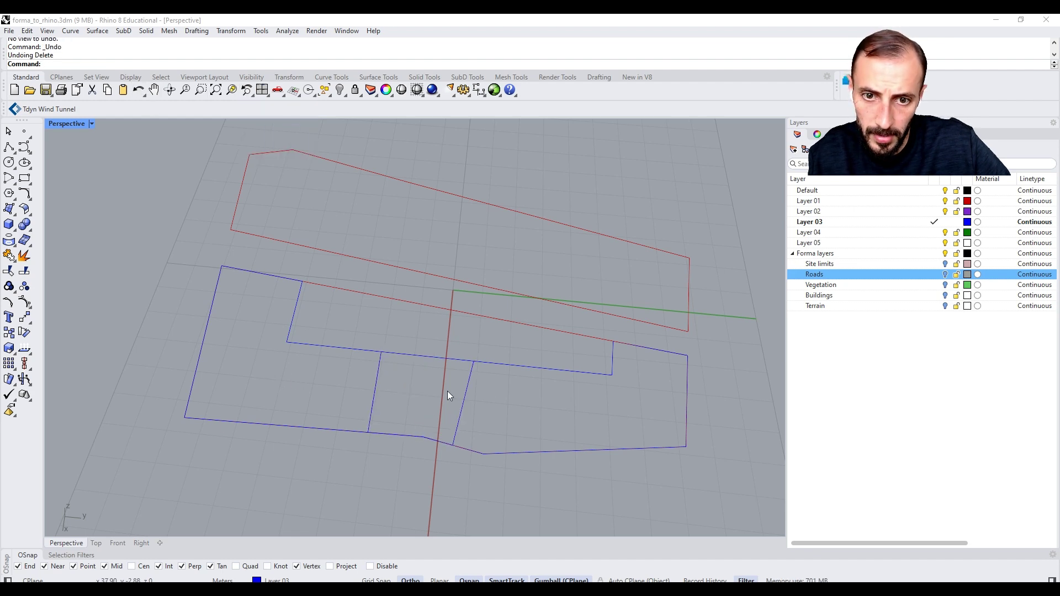
{"action": "left_click", "coordinate": [469, 382]}
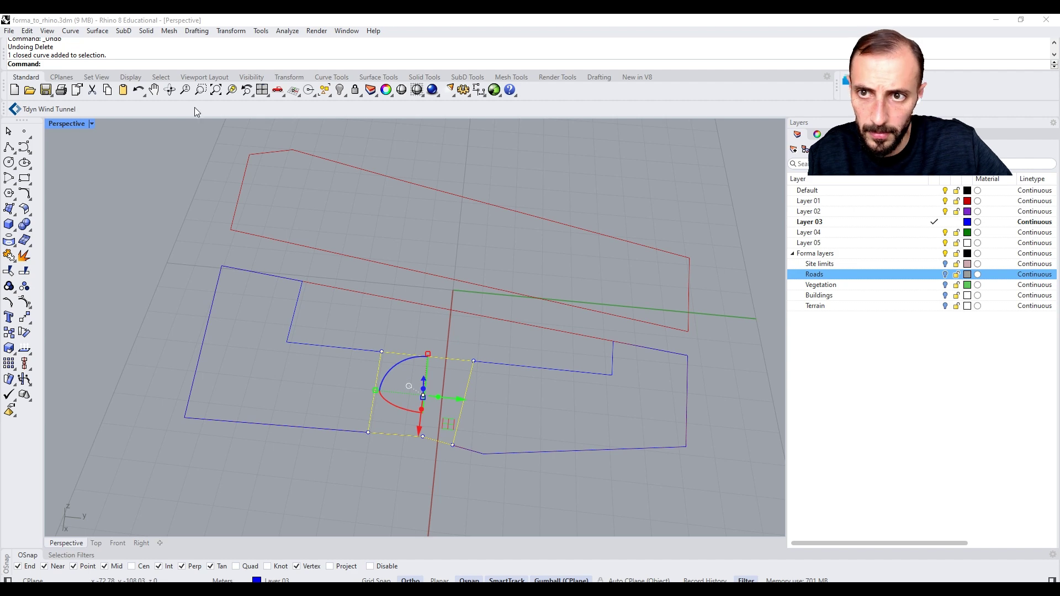
{"action": "left_click", "coordinate": [138, 90]}
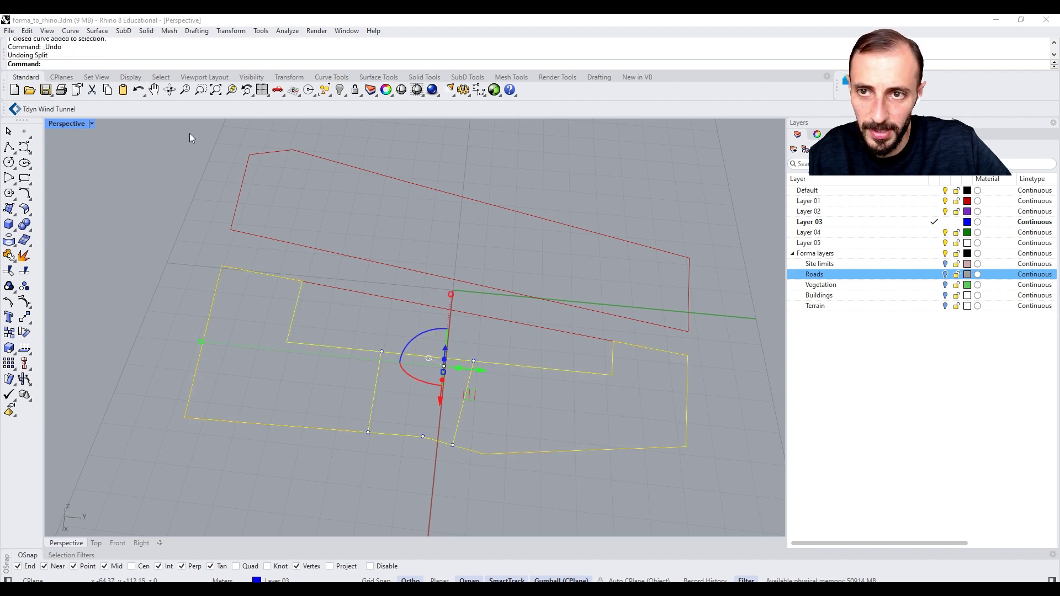
{"action": "key", "text": "Escape"}
Extrude the closed crossing outline vertically into an open-ended volume and lower it so that it passes through the U-shape's plane
{"action": "left_click", "coordinate": [375, 383]}
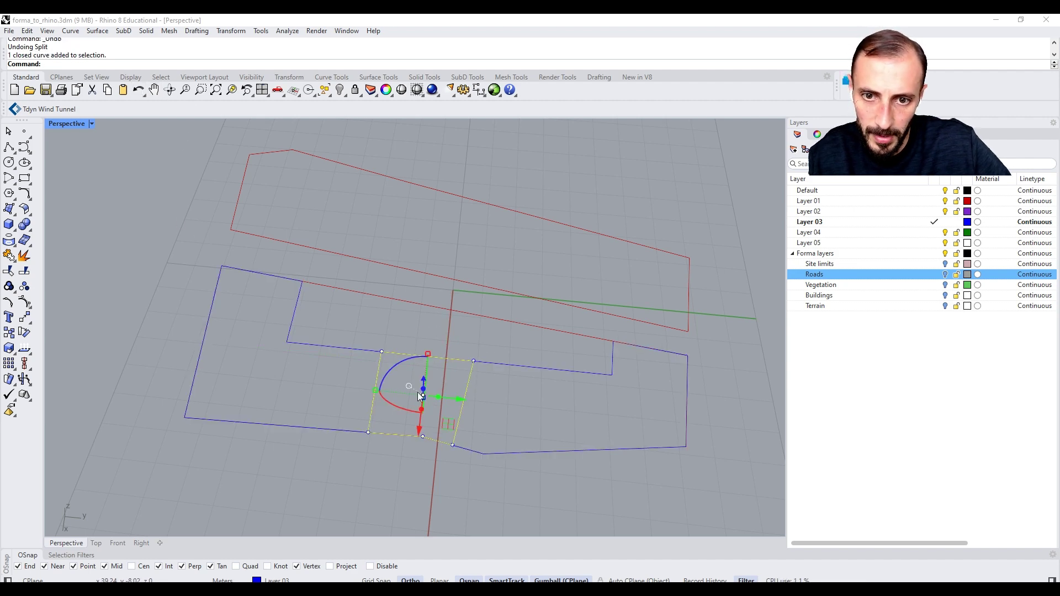
{"action": "left_click_drag", "start_coordinate": [376, 384], "coordinate": [395, 296]}
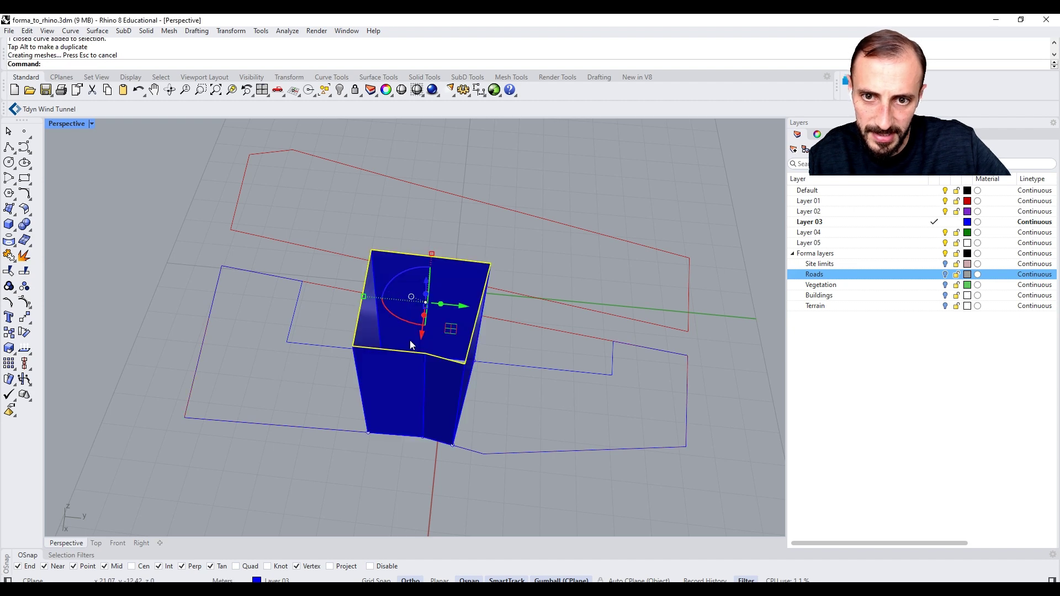
{"action": "left_click", "coordinate": [398, 325]}
{"action": "left_click_drag", "start_coordinate": [425, 343], "coordinate": [440, 362]}
Delete the closed crossing outline curve inside the extruded volume
{"action": "left_click", "coordinate": [439, 358]}
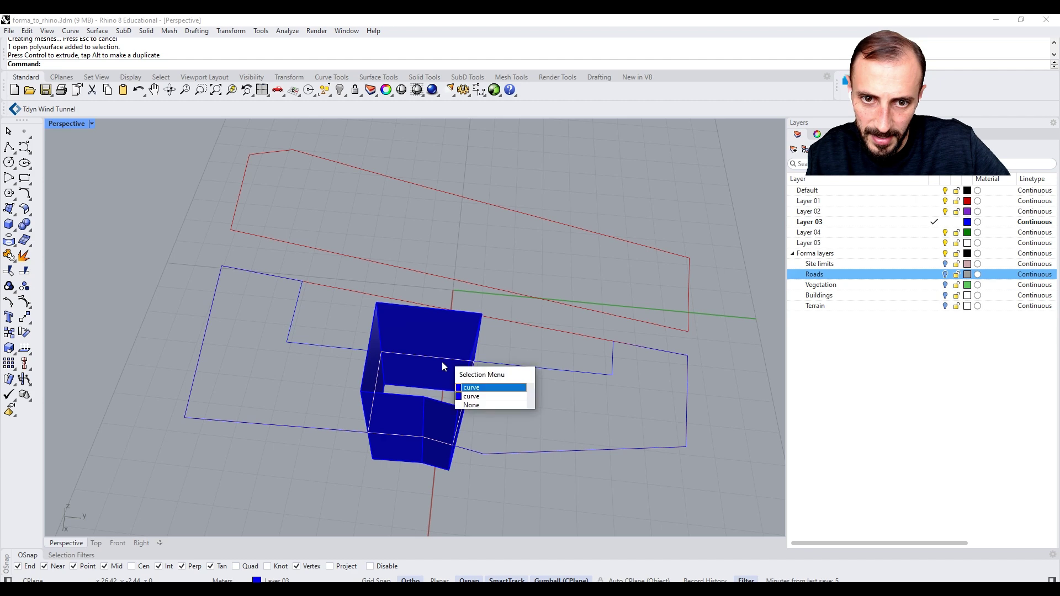
{"action": "left_click", "coordinate": [470, 388]}
{"action": "key", "text": "Delete"}
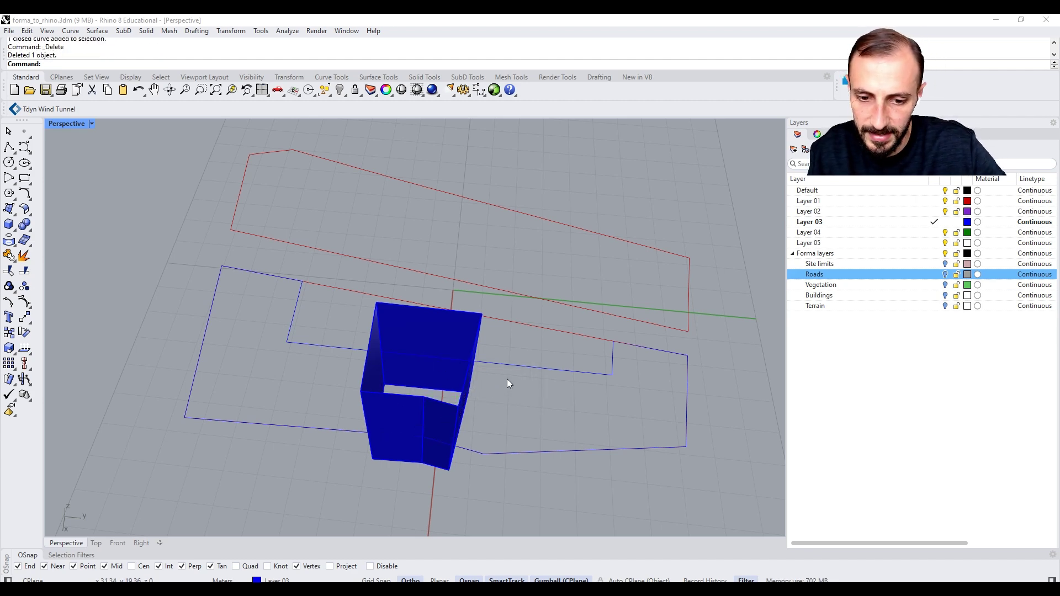
{"action": "key", "text": "Escape"}
Trim away the parts of the U-shape's inner and outer edges inside the extruded crossing volume, using that volume as the cutting object
{"action": "right_click_drag", "start_coordinate": [507, 379], "coordinate": [525, 344]}
{"action": "type", "text": "Tro"}
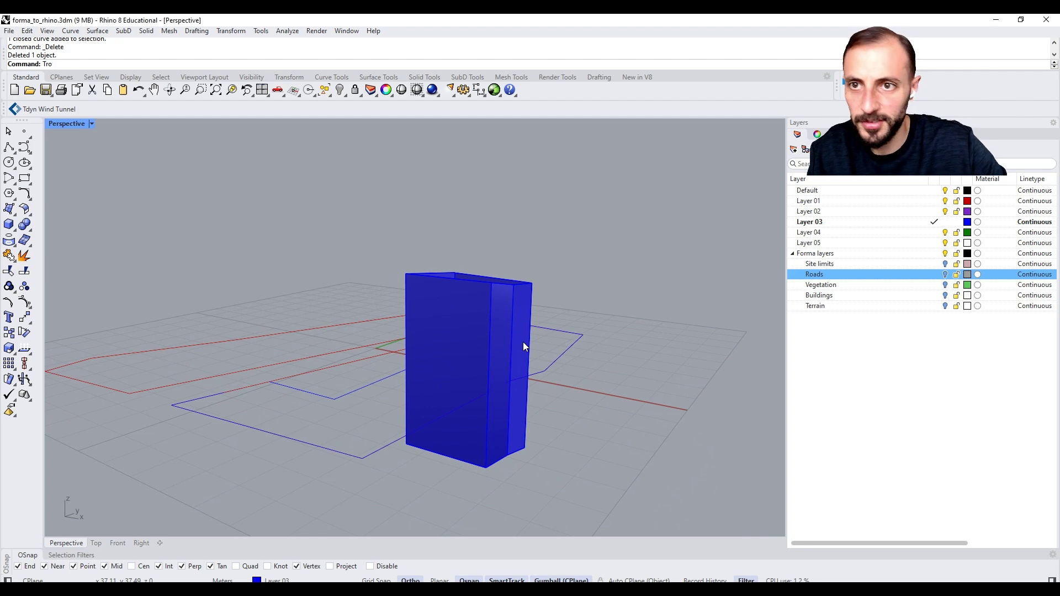
{"action": "key", "text": "BackSpace"}
{"action": "type", "text": "im"}
{"action": "key", "text": "Return"}
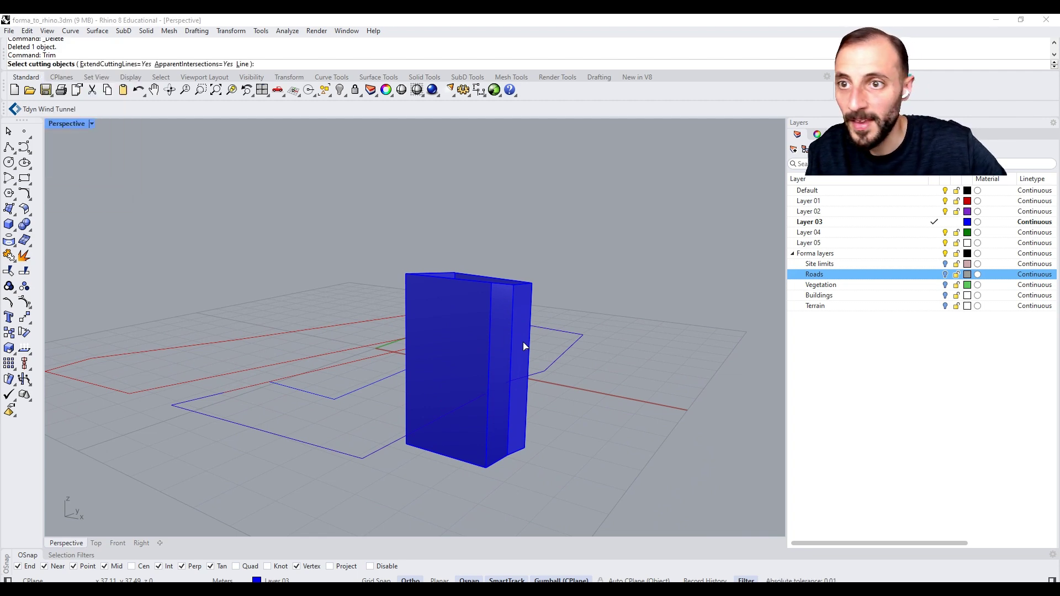
{"action": "left_click", "coordinate": [495, 339]}
{"action": "key", "text": "Return"}
{"action": "right_click_drag", "start_coordinate": [493, 326], "coordinate": [550, 314]}
{"action": "left_click", "coordinate": [438, 349]}
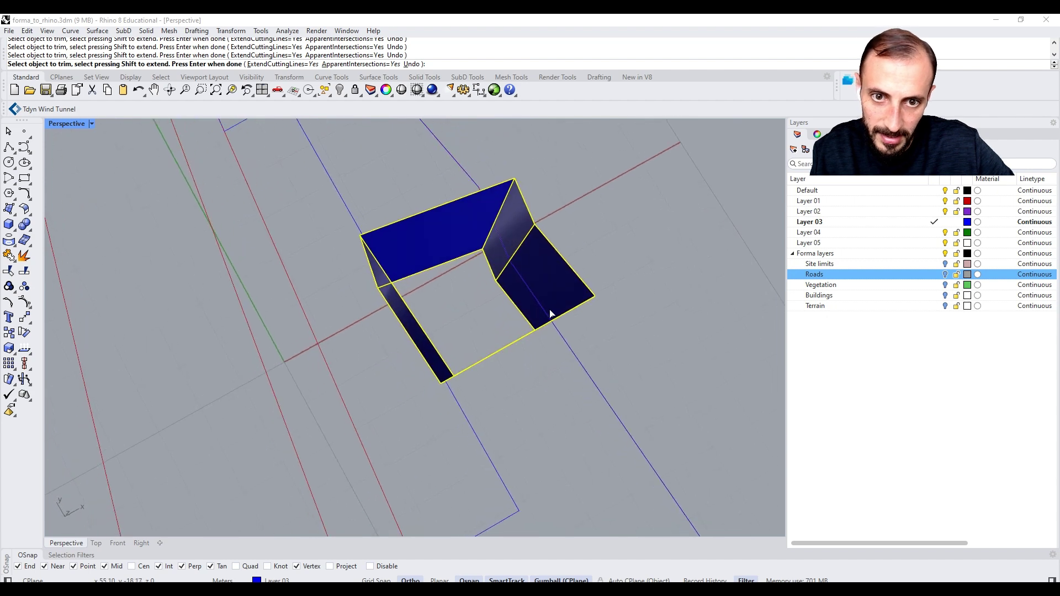
{"action": "left_click", "coordinate": [536, 300]}
{"action": "left_click", "coordinate": [568, 330]}
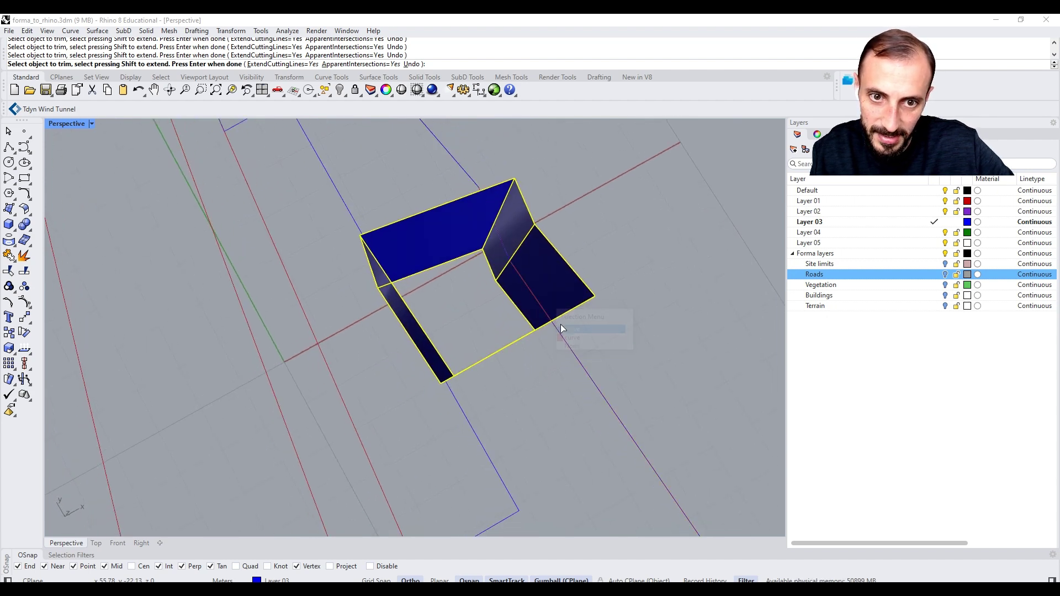
{"action": "left_click", "coordinate": [508, 253]}
{"action": "left_click", "coordinate": [508, 260]}
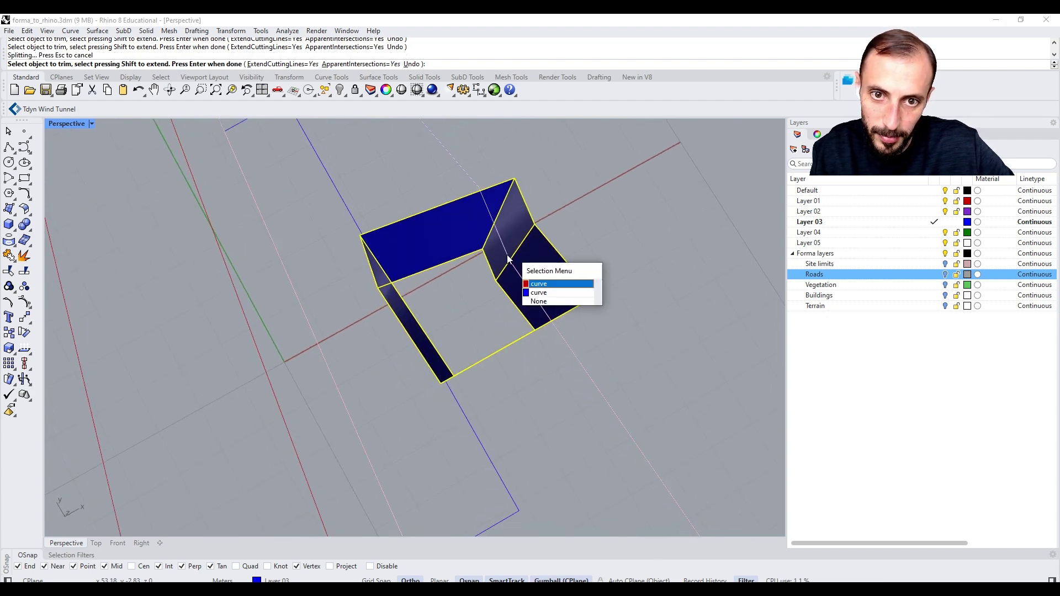
{"action": "left_click", "coordinate": [532, 284]}
{"action": "key", "text": "Return"}
Delete the extruded crossing volume used as the trimming object
{"action": "left_click", "coordinate": [558, 268]}
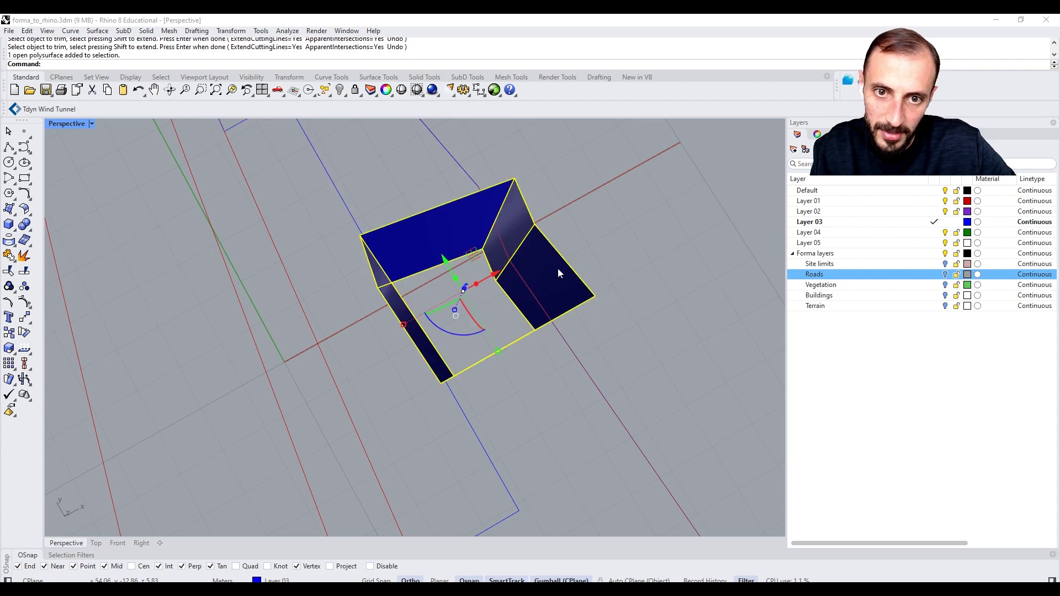
{"action": "key", "text": "Delete"}
{"action": "right_click_drag", "start_coordinate": [558, 268], "coordinate": [367, 350]}
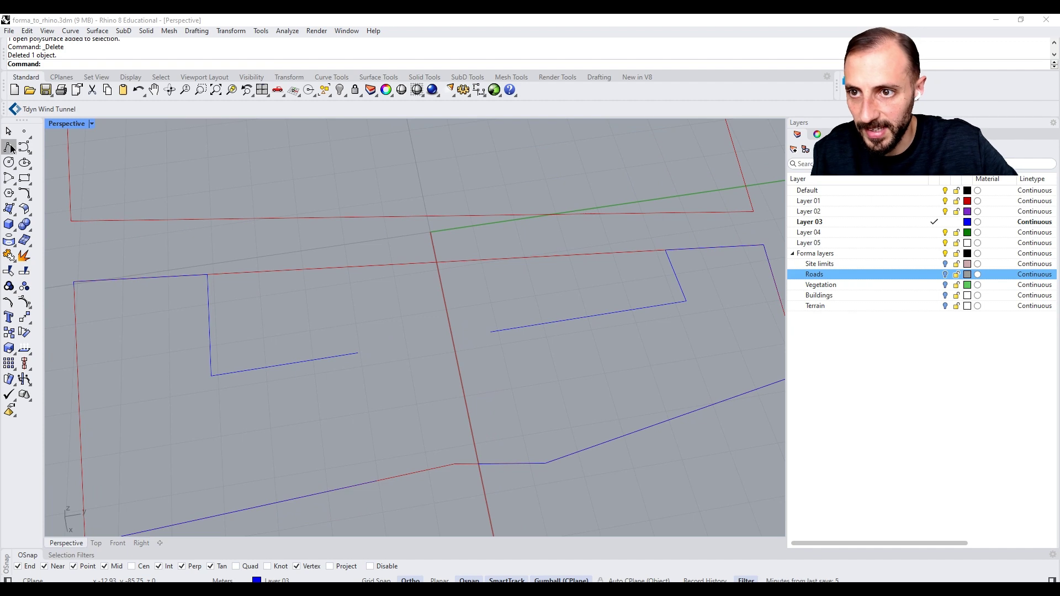
Draw two polylines across the road crossing gap, connecting the trimmed inner edge ends to the trimmed outer edge ends of the U-shape
{"action": "left_click", "coordinate": [8, 146]}
{"action": "left_click", "coordinate": [358, 352]}
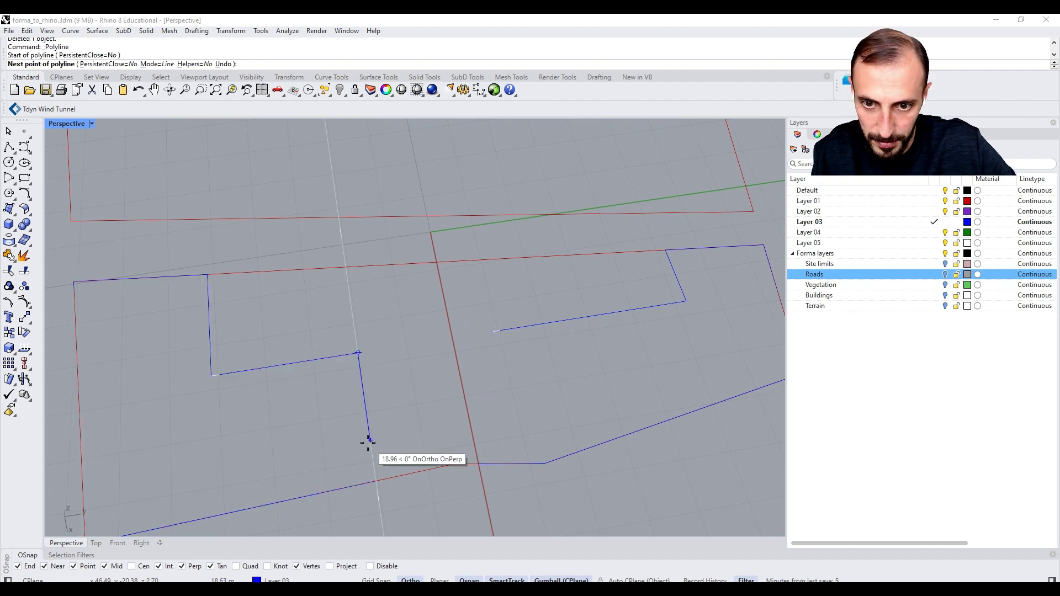
{"action": "left_click", "coordinate": [376, 480]}
{"action": "key", "text": "Return"}
{"action": "key", "text": "Return"}
{"action": "left_click", "coordinate": [489, 331]}
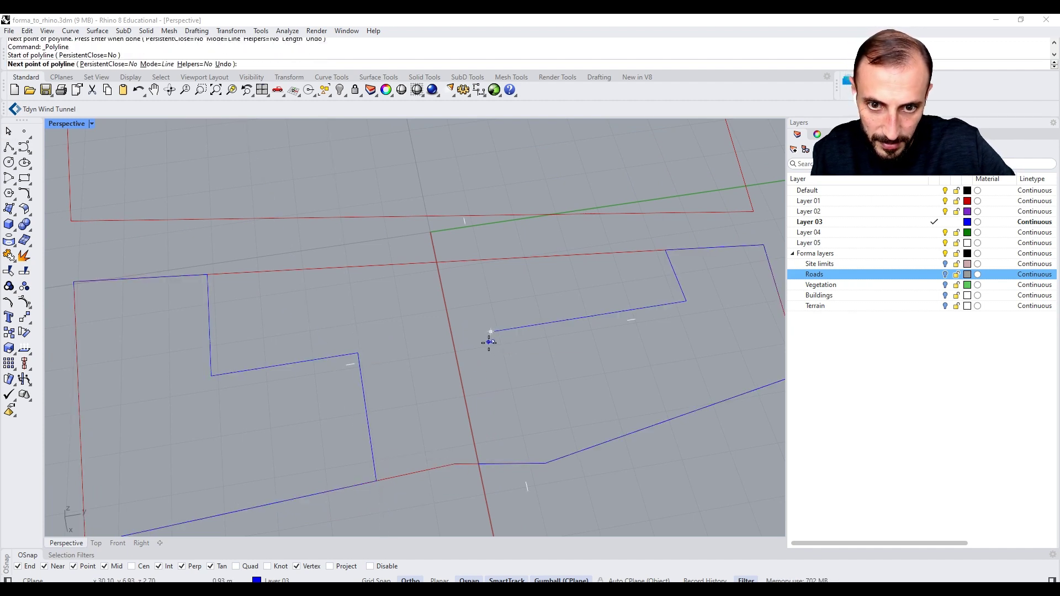
{"action": "left_click", "coordinate": [477, 464]}
{"action": "key", "text": "Return"}
{"action": "right_click_drag", "start_coordinate": [485, 460], "coordinate": [429, 372]}
{"action": "scroll", "coordinate": [432, 366], "scroll_direction": "down", "scroll_amount": 8}
{"action": "scroll", "coordinate": [456, 382], "scroll_direction": "up", "scroll_amount": 4}
{"action": "left_click", "coordinate": [442, 386]}
{"action": "key", "text": "Delete"}
{"action": "scroll", "coordinate": [404, 316], "scroll_direction": "down", "scroll_amount": 7}
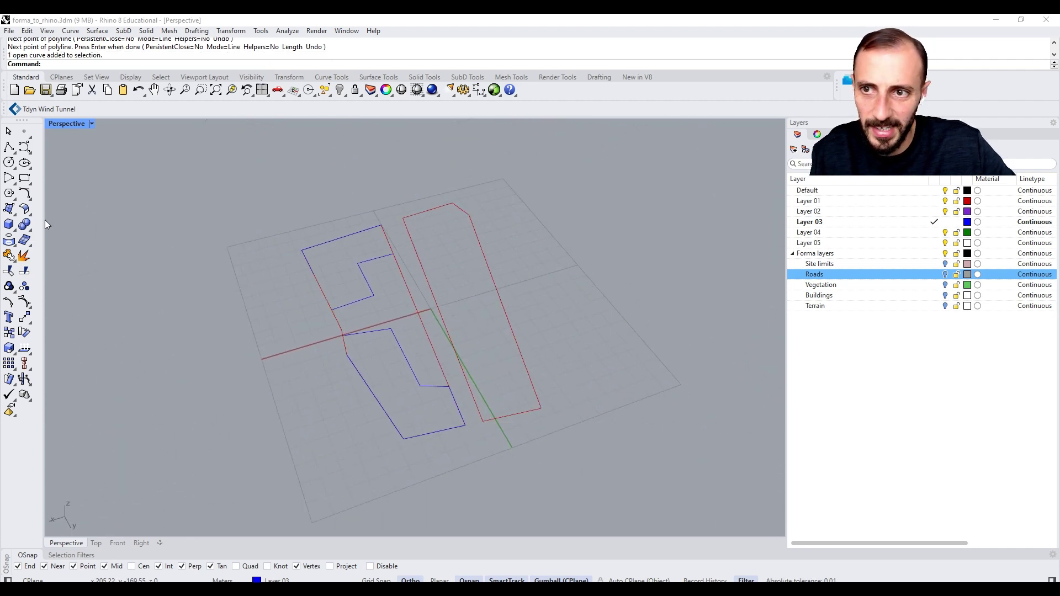
Start a polyline at the long narrow parcel's corner and trace its short end, chamfered corner and long outer edge to the far corner
{"action": "left_click", "coordinate": [8, 148]}
{"action": "scroll", "coordinate": [423, 223], "scroll_direction": "up", "scroll_amount": 2}
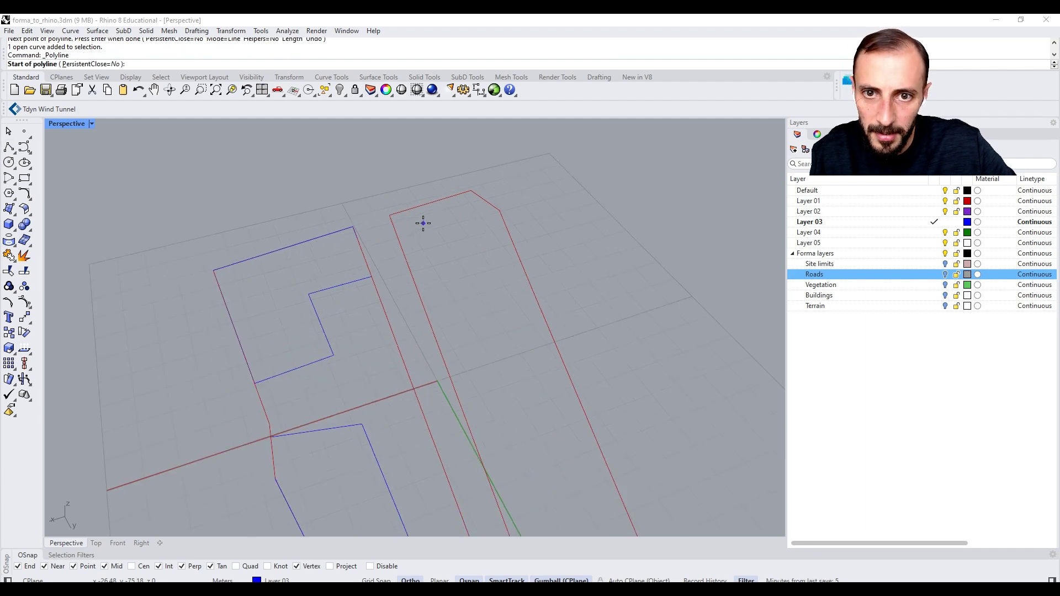
{"action": "left_click", "coordinate": [391, 215]}
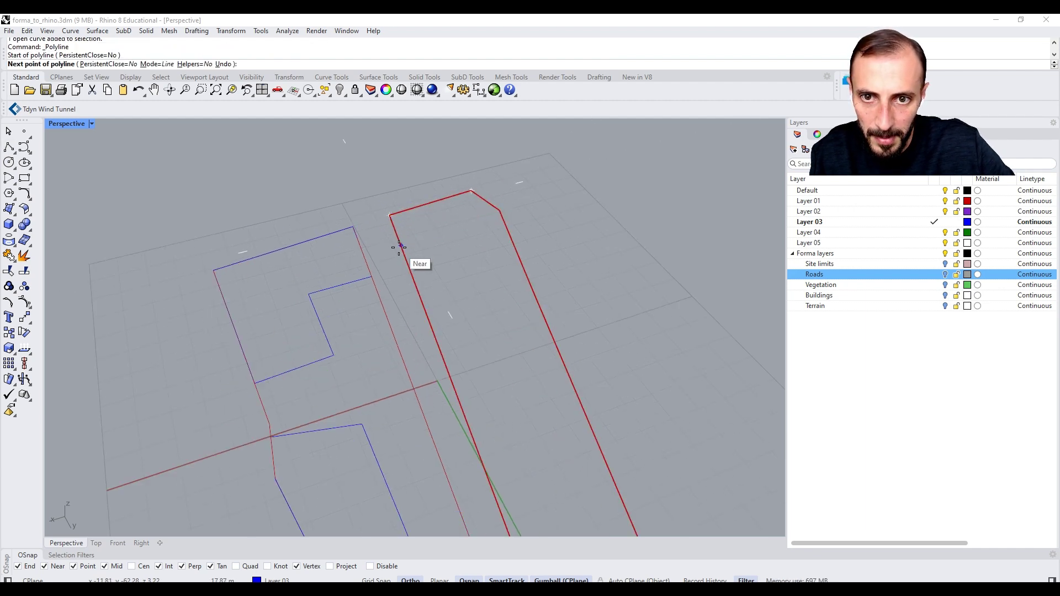
{"action": "left_click", "coordinate": [469, 193]}
{"action": "left_click", "coordinate": [501, 213]}
{"action": "scroll", "coordinate": [508, 221], "scroll_direction": "down", "scroll_amount": 3}
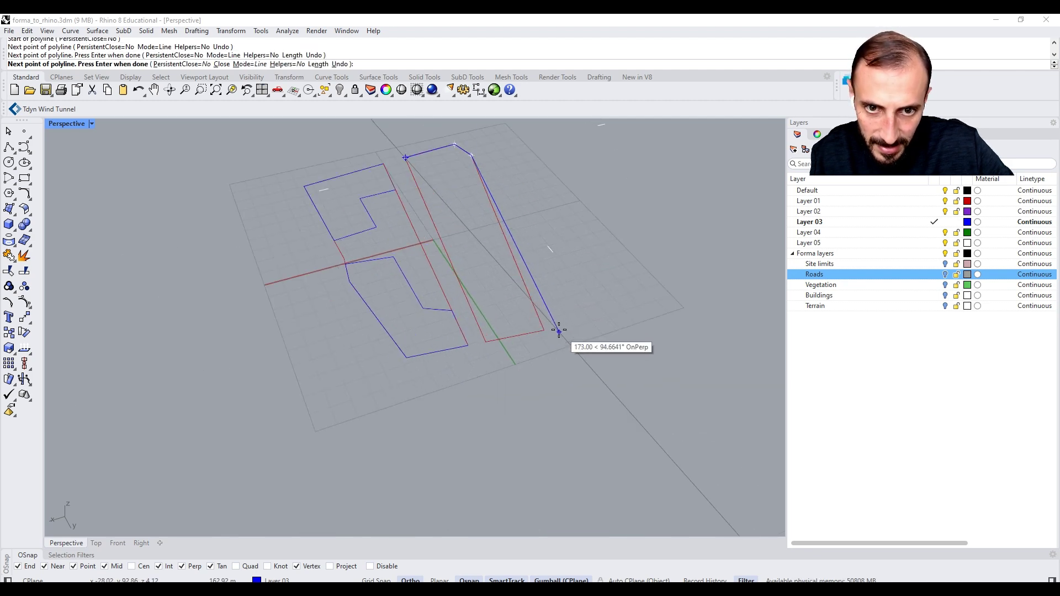
{"action": "scroll", "coordinate": [552, 331], "scroll_direction": "up", "scroll_amount": 2}
{"action": "left_click", "coordinate": [540, 331]}
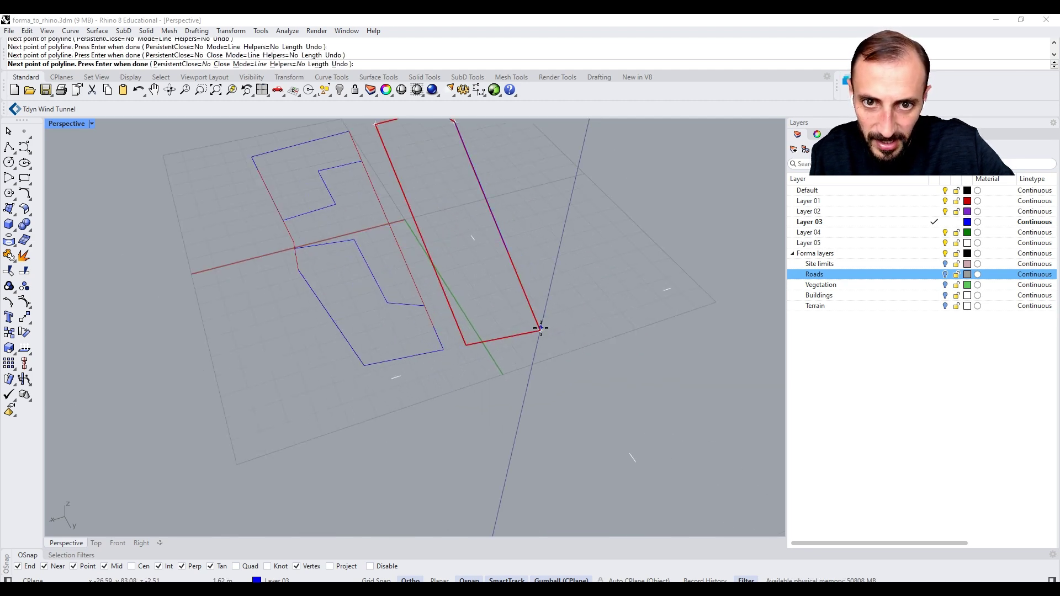
Complete the polyline with a small notch at the far end and an inner edge back along the parcel, closing it at the starting corner
{"action": "left_click", "coordinate": [501, 339]}
{"action": "left_click", "coordinate": [493, 314]}
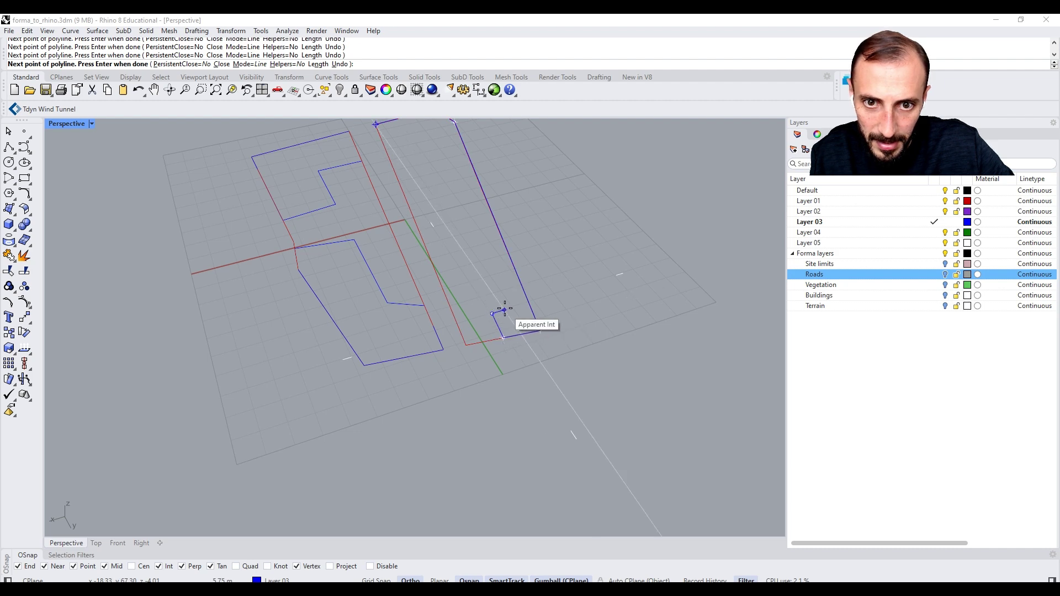
{"action": "left_click", "coordinate": [505, 309]}
{"action": "right_click_drag", "start_coordinate": [442, 186], "coordinate": [481, 286], "text": "shift"}
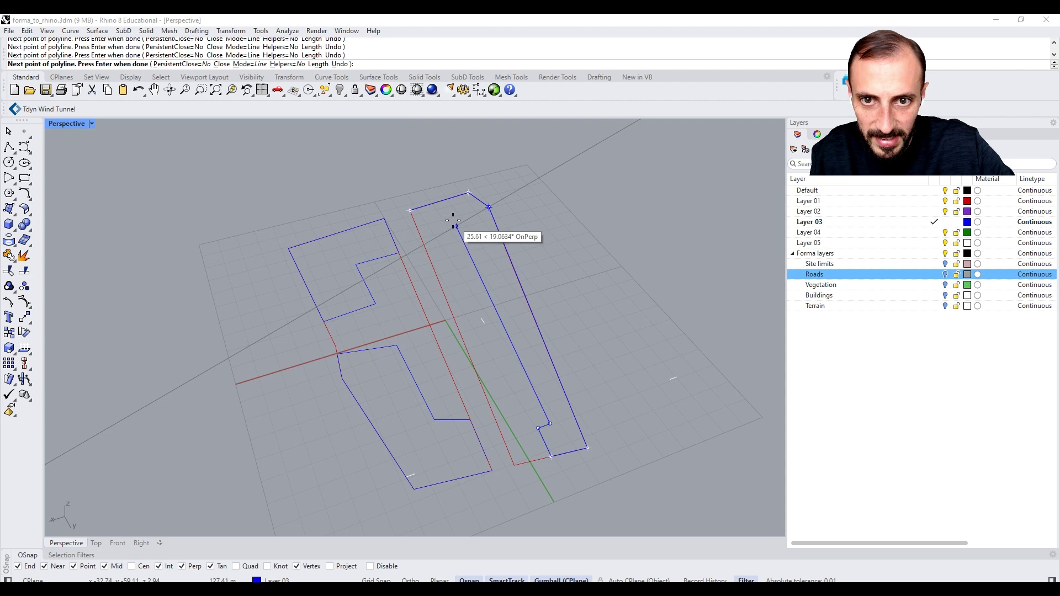
{"action": "left_click", "coordinate": [456, 226]}
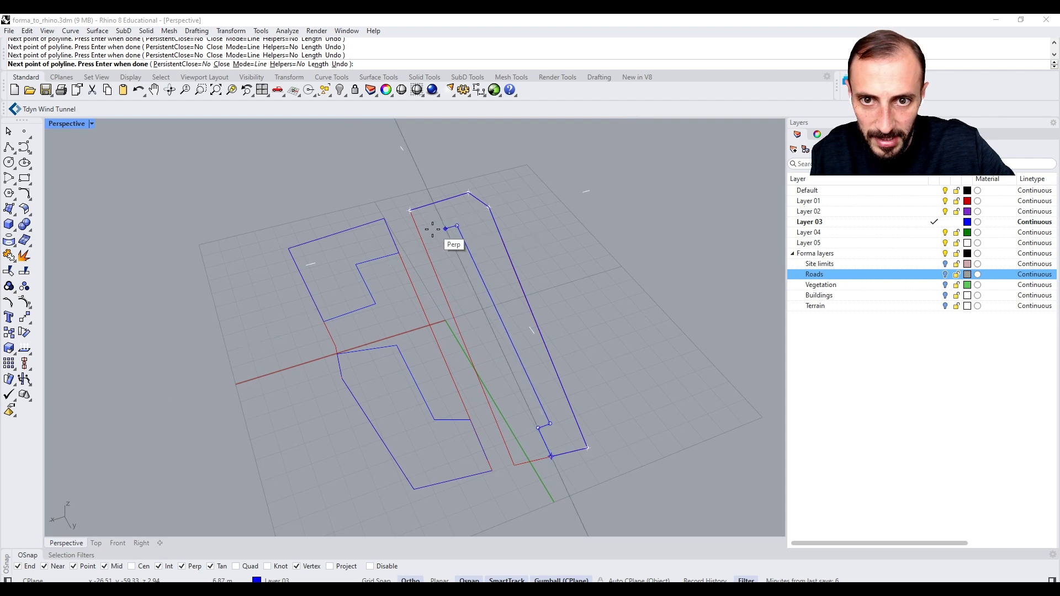
{"action": "left_click", "coordinate": [410, 211]}
{"action": "right_click_drag", "start_coordinate": [504, 374], "coordinate": [555, 346]}
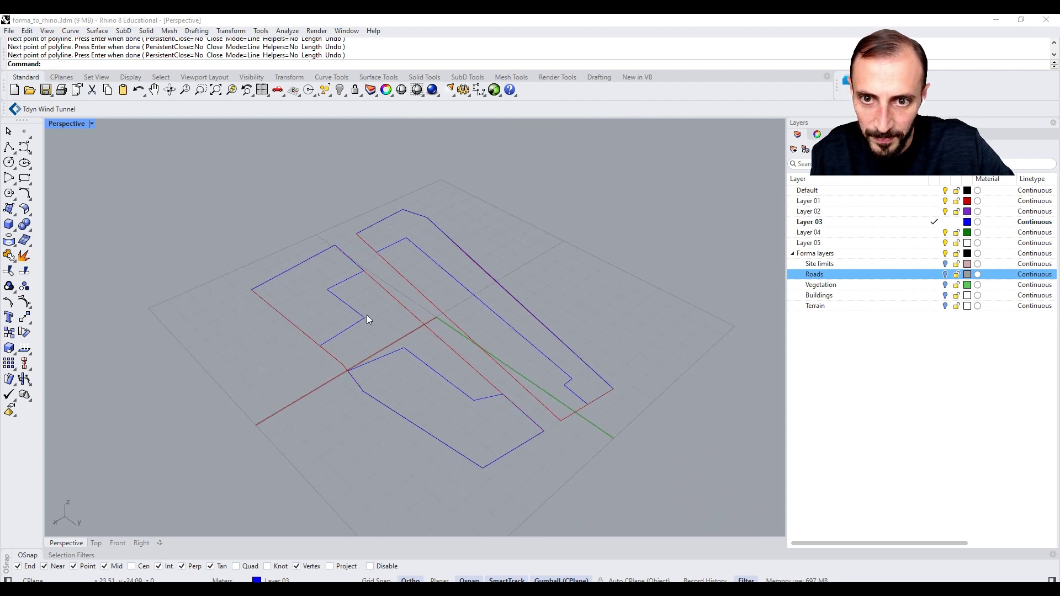
Join the curves of each U-shape half into a closed outline, one for each side of the road crossing
{"action": "left_click", "coordinate": [363, 315]}
{"action": "left_click", "coordinate": [357, 322]}
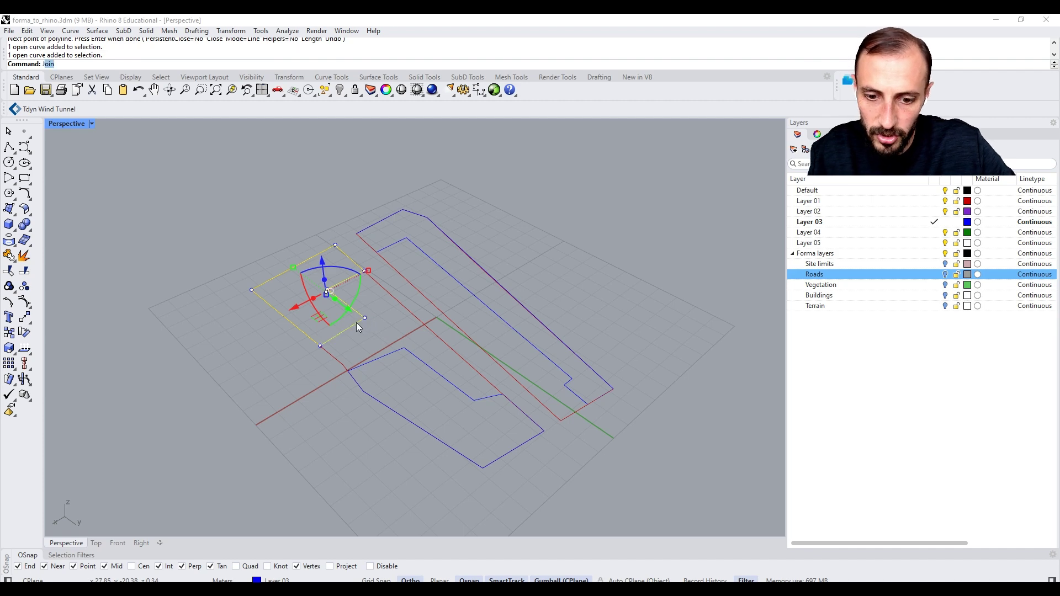
{"action": "key", "text": "Return"}
{"action": "left_click", "coordinate": [386, 355]}
{"action": "left_click", "coordinate": [435, 368], "text": "shift"}
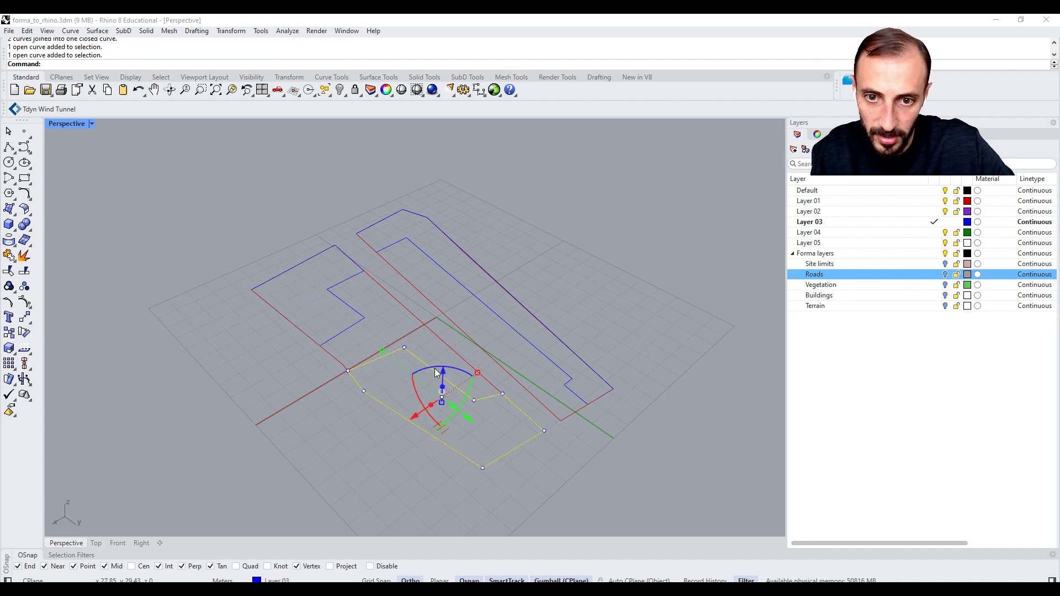
{"action": "key", "text": "Return"}
Extrude the closed outline of the smaller U-shape half upward 40 m
{"action": "left_click", "coordinate": [364, 314]}
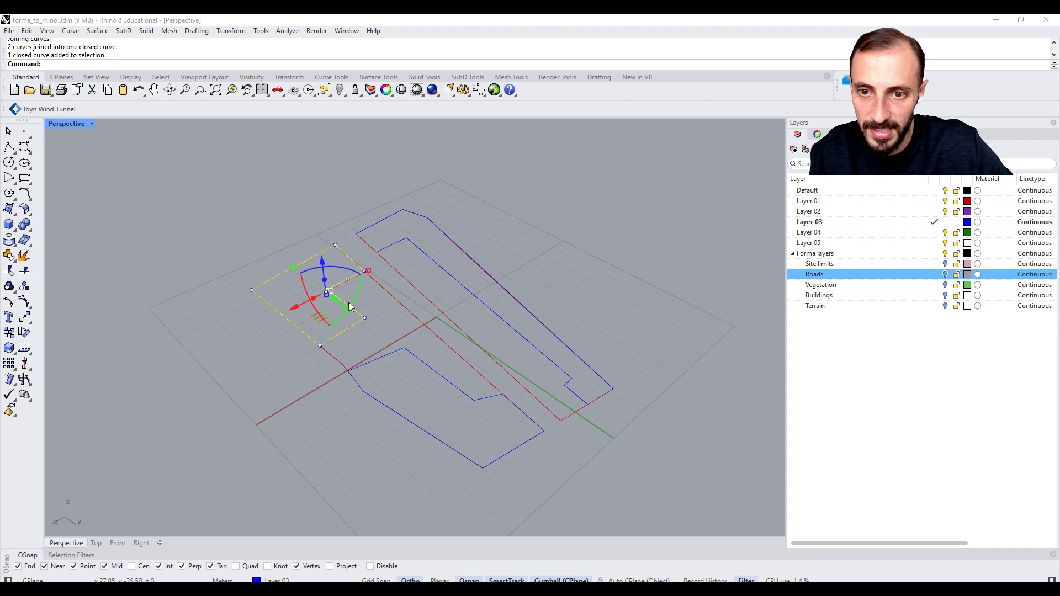
{"action": "type", "text": "ExtrudeCrv"}
{"action": "key", "text": "Return"}
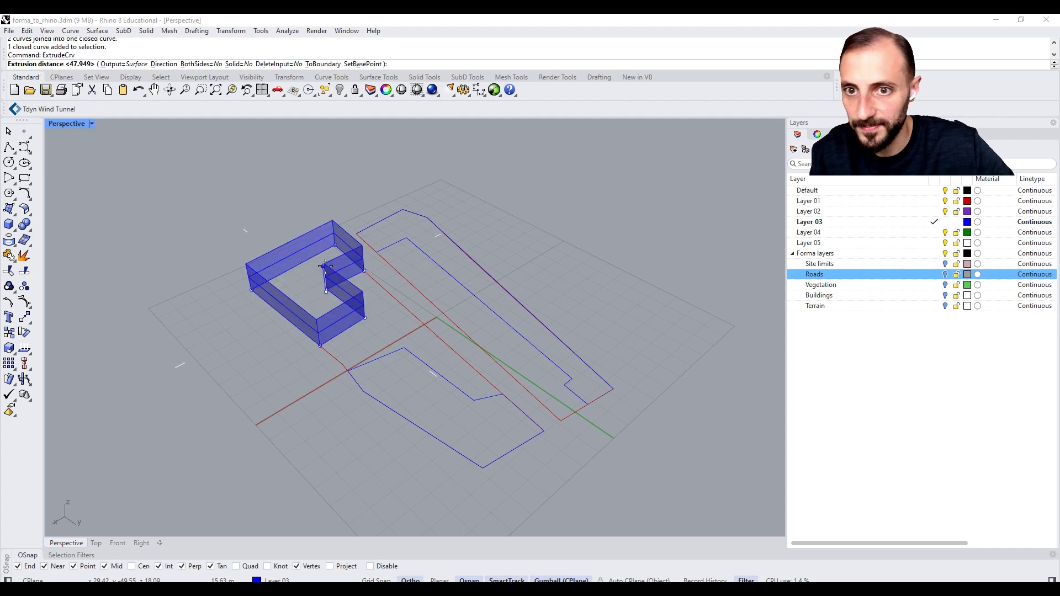
{"action": "type", "text": "25"}
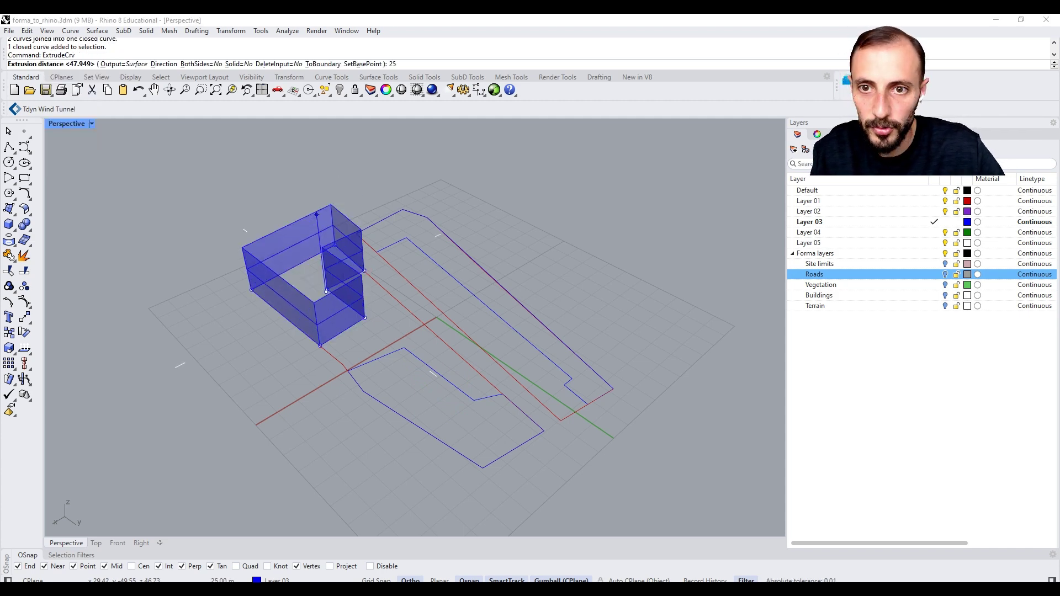
{"action": "key", "text": "BackSpace"}
{"action": "key", "text": "BackSpace"}
{"action": "type", "text": "40"}
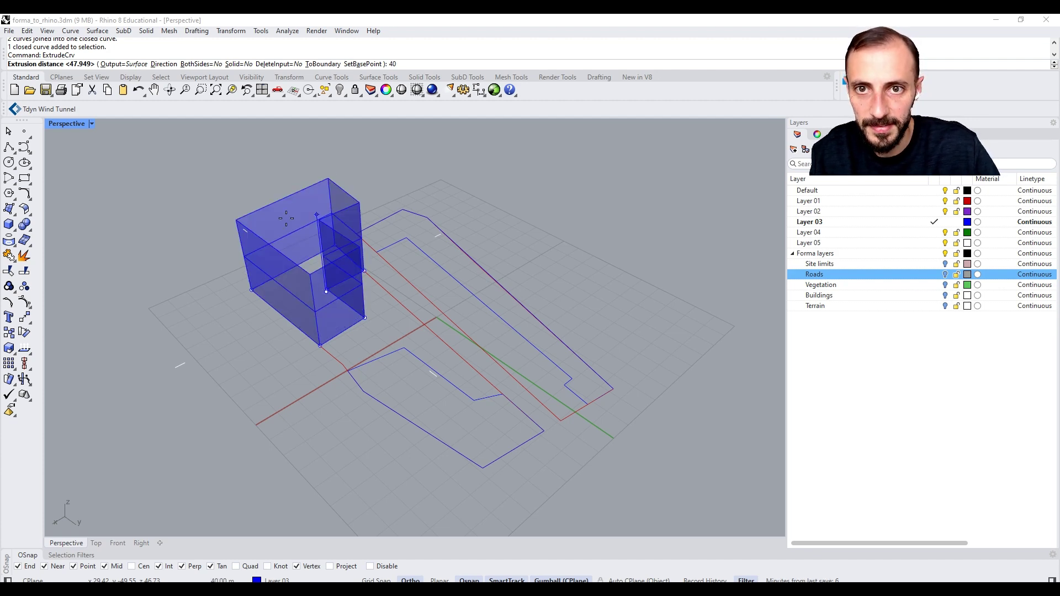
{"action": "key", "text": "Return"}
Try to cap the open ends of the 40 m extruded volume
{"action": "right_click_drag", "start_coordinate": [300, 220], "coordinate": [292, 217]}
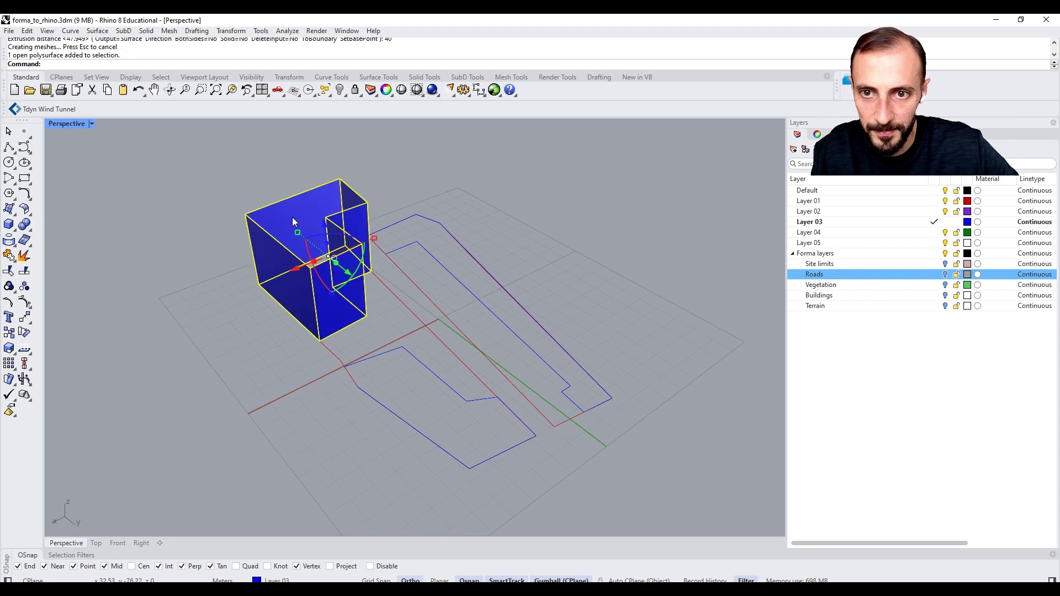
{"action": "type", "text": "cap"}
{"action": "key", "text": "Return"}
{"action": "key", "text": "Escape"}
Extrude the closed outline of the other U-shape half upward 30 m
{"action": "right_click_drag", "start_coordinate": [377, 345], "coordinate": [346, 333], "text": "shift"}
{"action": "left_click", "coordinate": [348, 339]}
{"action": "left_click", "coordinate": [402, 373]}
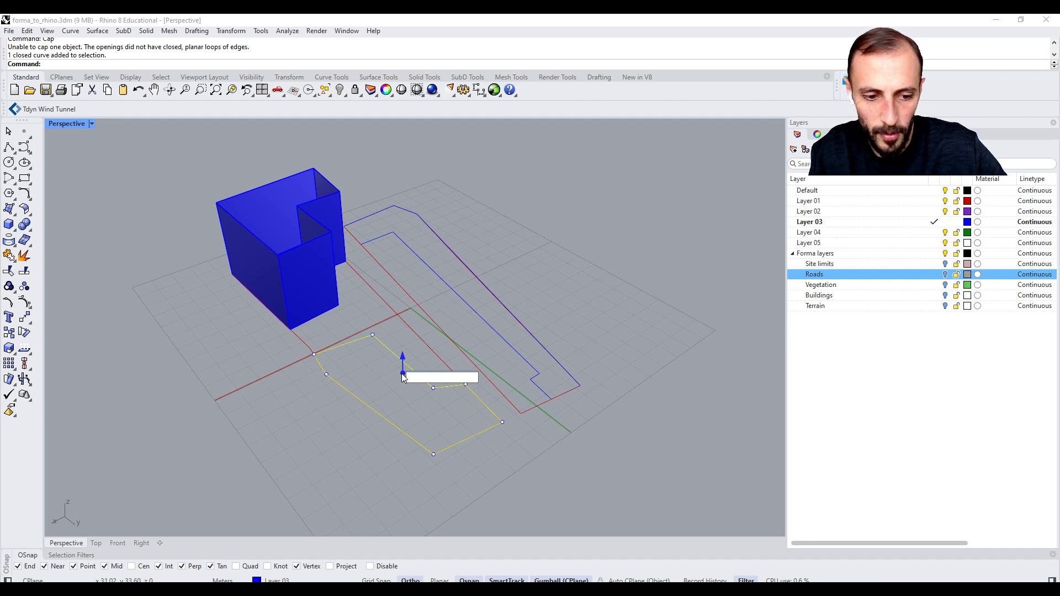
{"action": "type", "text": "30"}
{"action": "key", "text": "Return"}
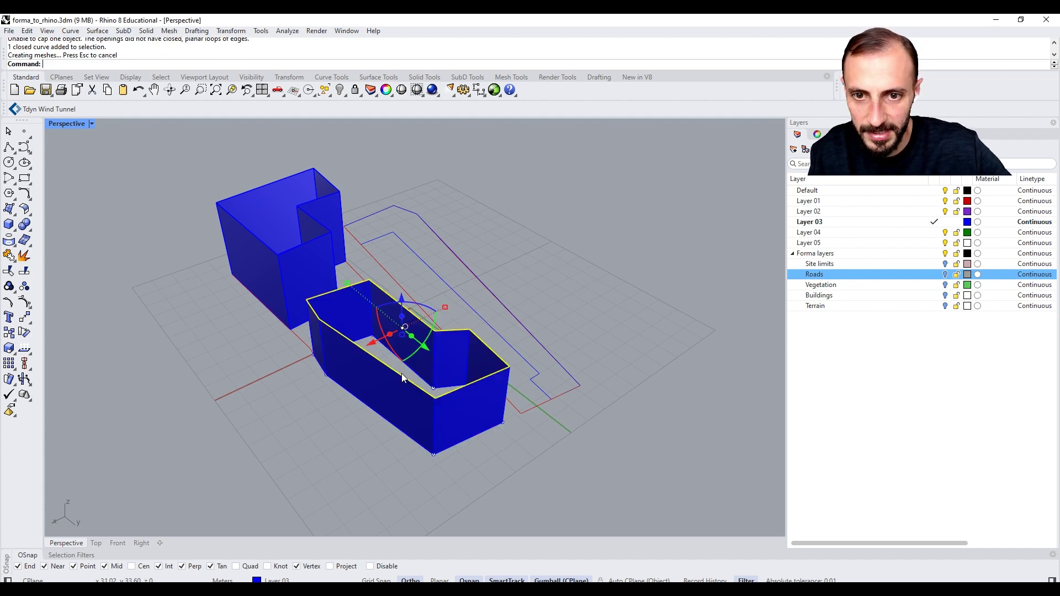
{"action": "key", "text": "Escape"}
Extrude the closed outline on the long narrow parcel upward 20 m
{"action": "left_click", "coordinate": [440, 276]}
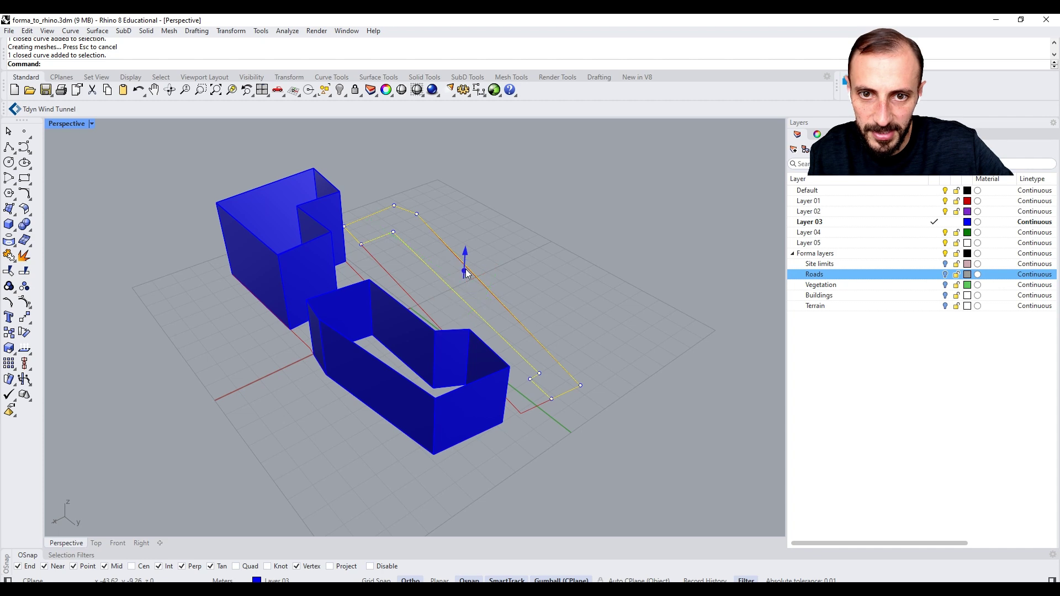
{"action": "left_click", "coordinate": [464, 271]}
{"action": "type", "text": "20"}
{"action": "key", "text": "Return"}
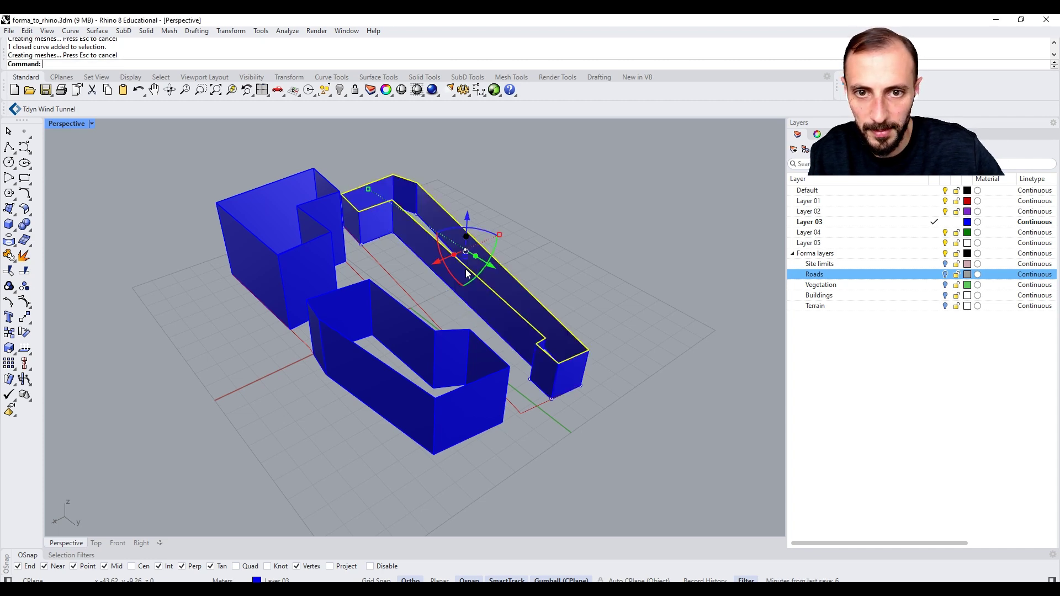
{"action": "key", "text": "Escape"}
{"action": "right_click_drag", "start_coordinate": [465, 270], "coordinate": [387, 306]}
{"action": "left_click", "coordinate": [375, 344]}
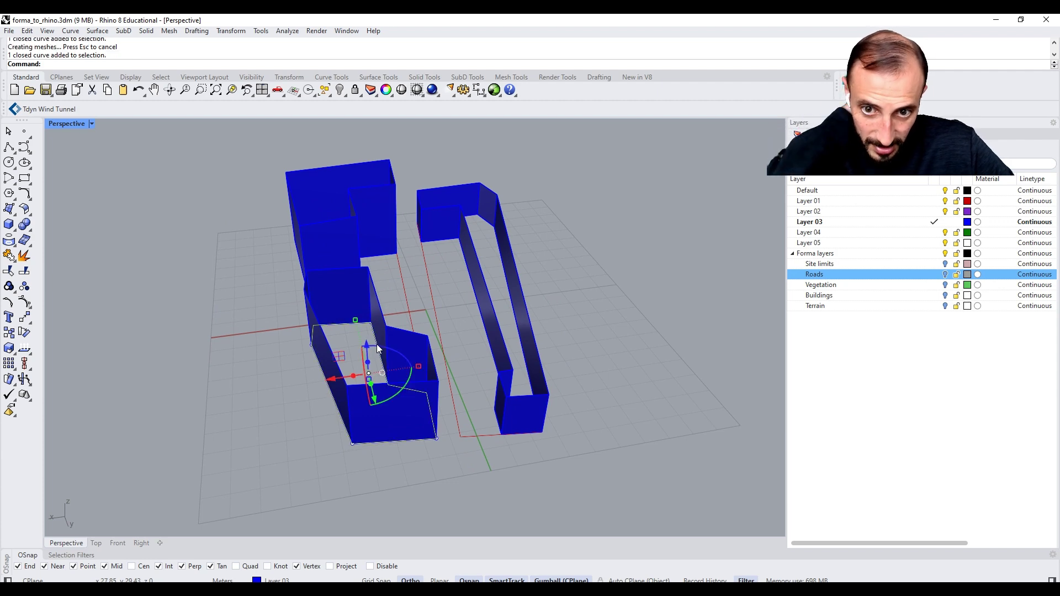
{"action": "right_click_drag", "start_coordinate": [376, 343], "coordinate": [400, 367]}
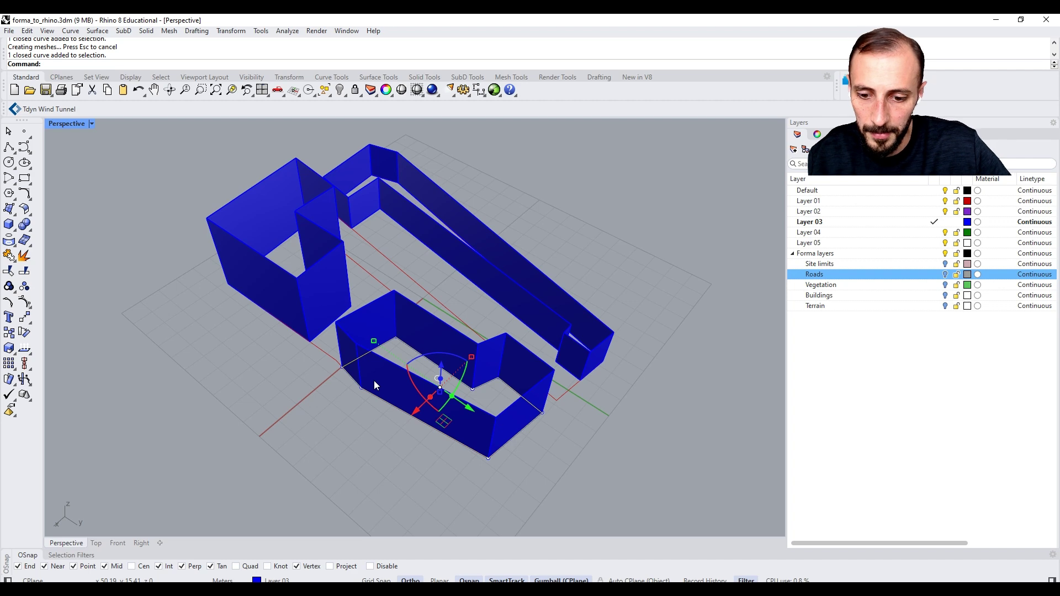
{"action": "type", "text": "c"}
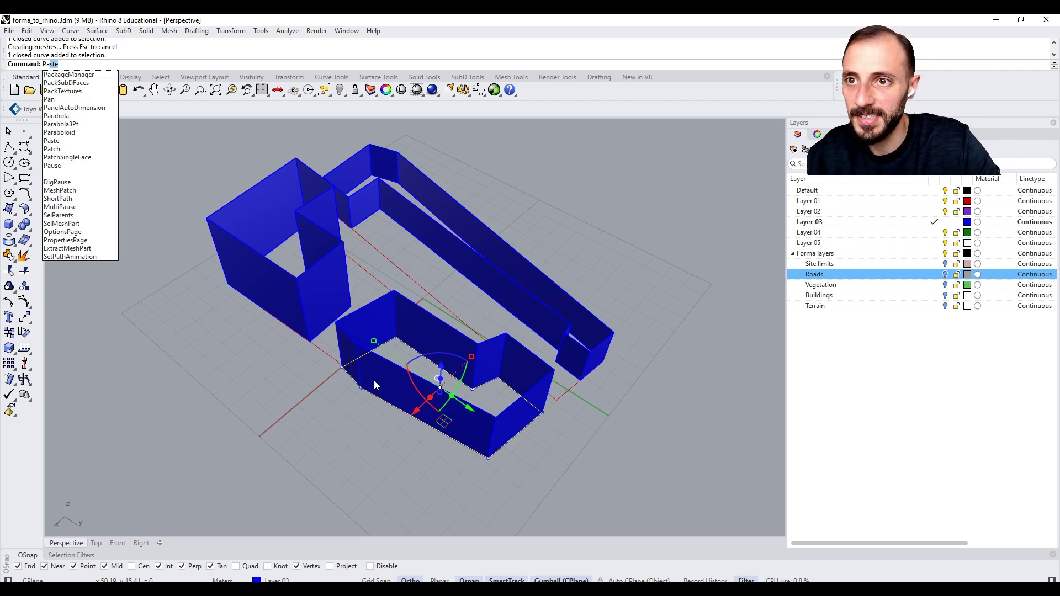
{"action": "key", "text": "Escape"}
{"action": "key", "text": "Escape"}
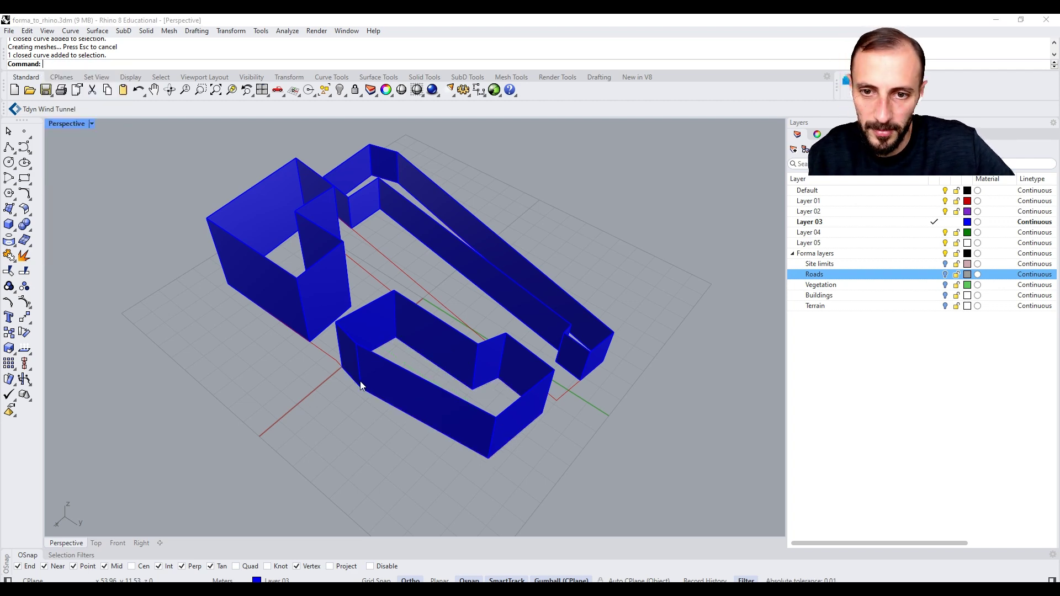
Examine the three open extruded volumes and their top and bottom openings from several sides
{"action": "left_click", "coordinate": [352, 381]}
{"action": "right_click_drag", "start_coordinate": [329, 266], "coordinate": [638, 233]}
{"action": "right_click_drag", "start_coordinate": [458, 353], "coordinate": [481, 237]}
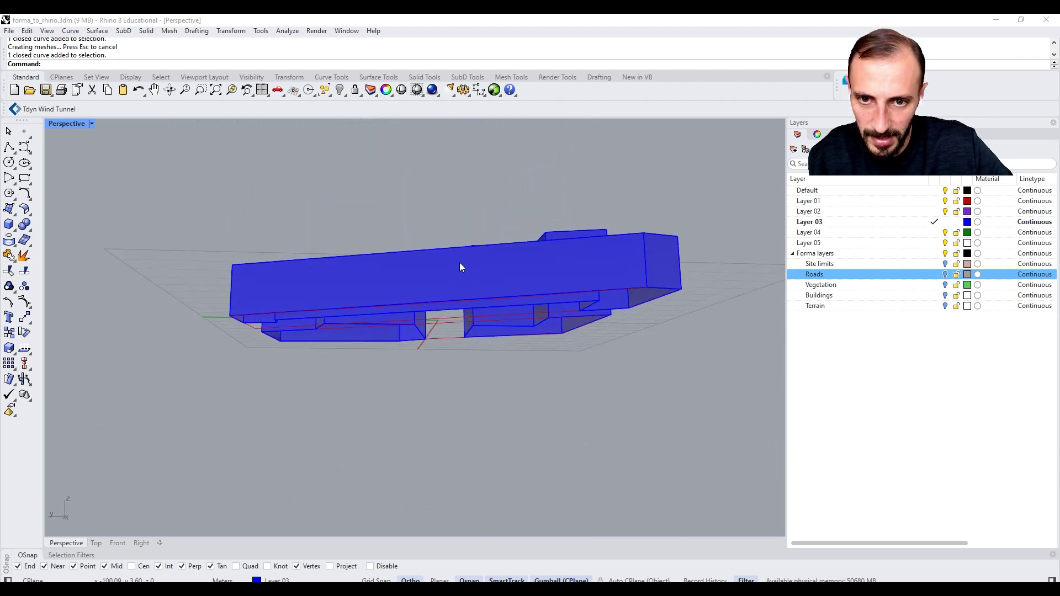
{"action": "scroll", "coordinate": [435, 330], "scroll_direction": "up", "scroll_amount": 7}
{"action": "right_click_drag", "start_coordinate": [436, 330], "coordinate": [419, 382]}
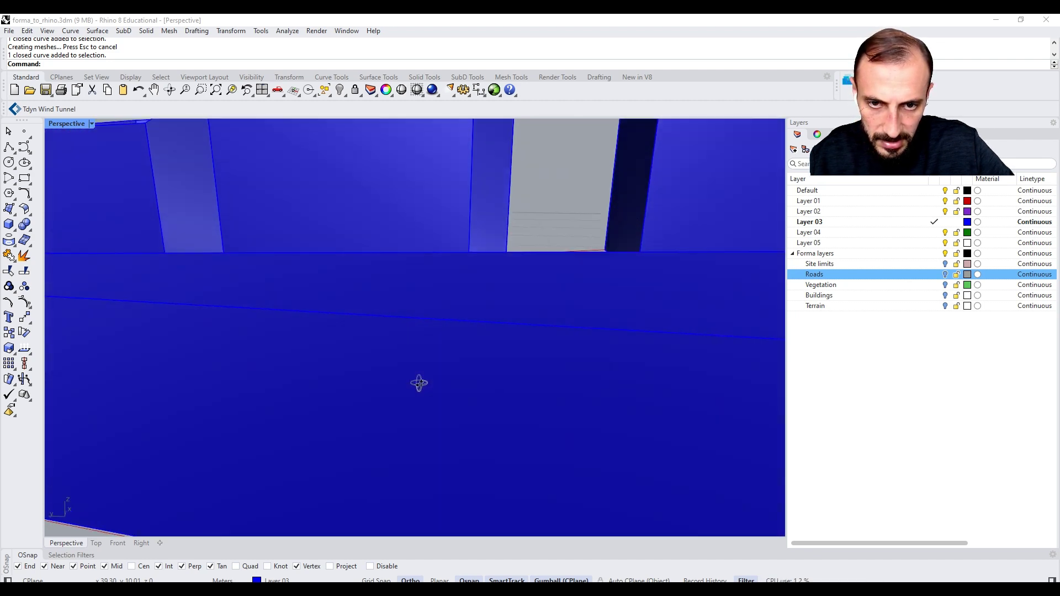
{"action": "scroll", "coordinate": [469, 347], "scroll_direction": "down", "scroll_amount": 8}
{"action": "scroll", "coordinate": [458, 324], "scroll_direction": "up", "scroll_amount": 3}
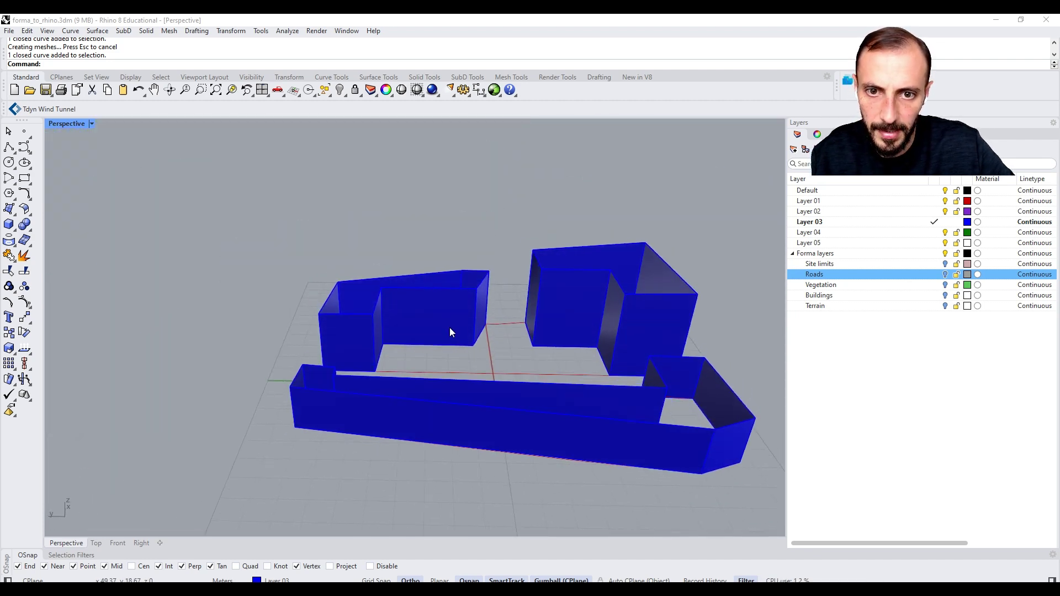
{"action": "left_click", "coordinate": [449, 318]}
{"action": "right_click_drag", "start_coordinate": [449, 319], "coordinate": [345, 293]}
{"action": "key", "text": "Escape"}
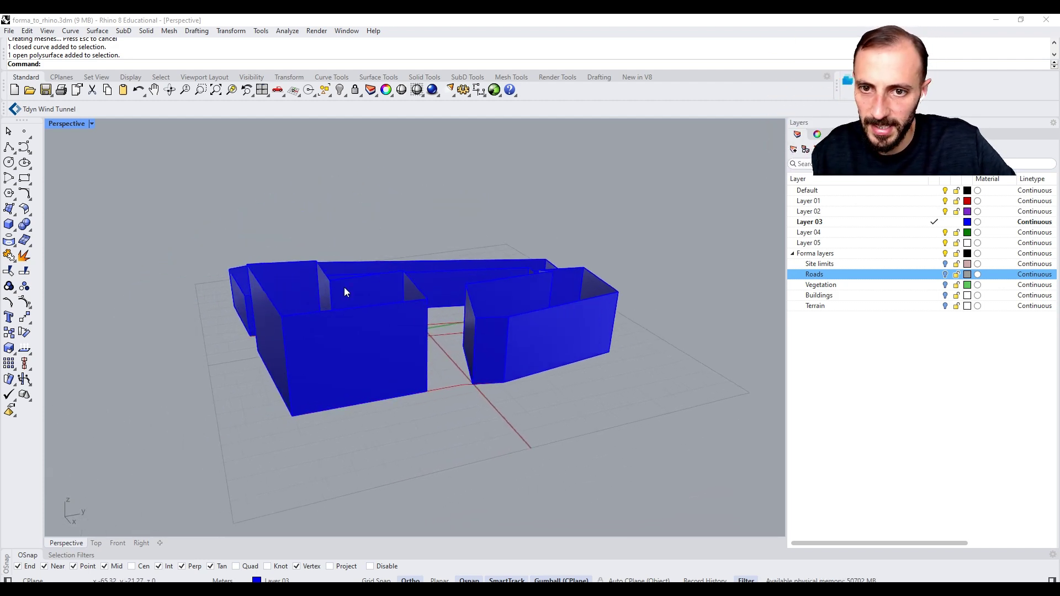
Create a large corner-to-corner plane surface starting at a top corner of the 40 m volume and extending over the U-shape volumes
{"action": "left_click", "coordinate": [14, 214]}
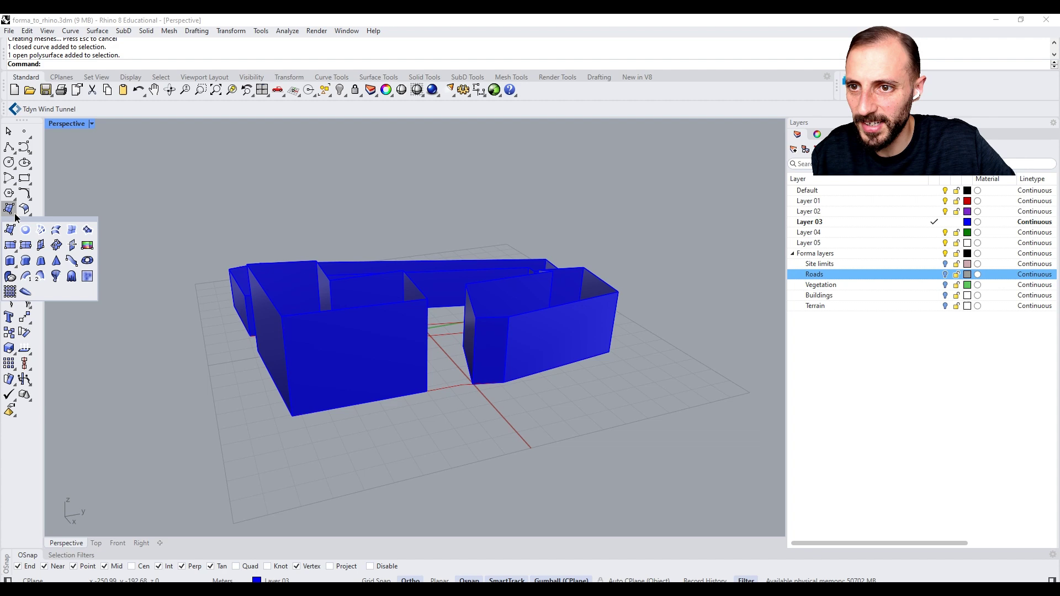
{"action": "left_click", "coordinate": [10, 246]}
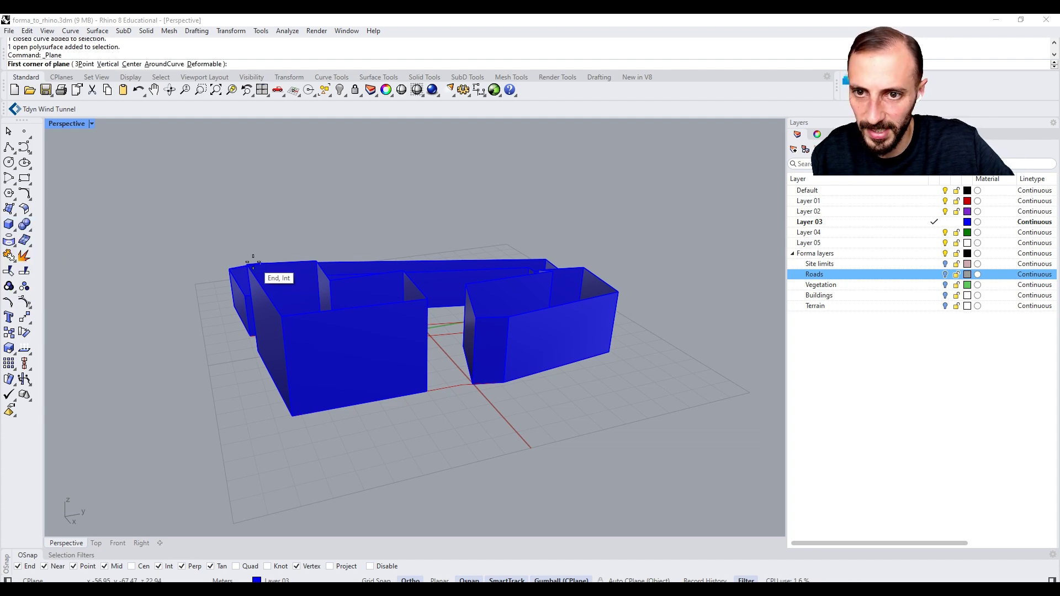
{"action": "left_click", "coordinate": [251, 264]}
{"action": "left_click", "coordinate": [742, 322]}
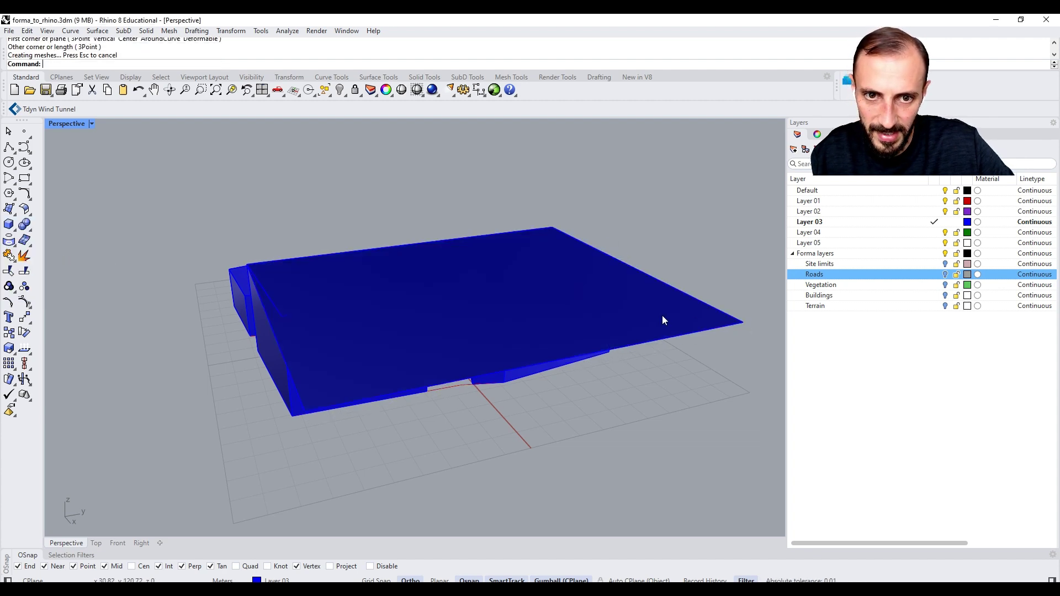
Lower the plane surface until it cuts through both U-shape volumes just below their tops
{"action": "right_click_drag", "start_coordinate": [662, 319], "coordinate": [556, 268]}
{"action": "left_click", "coordinate": [509, 243]}
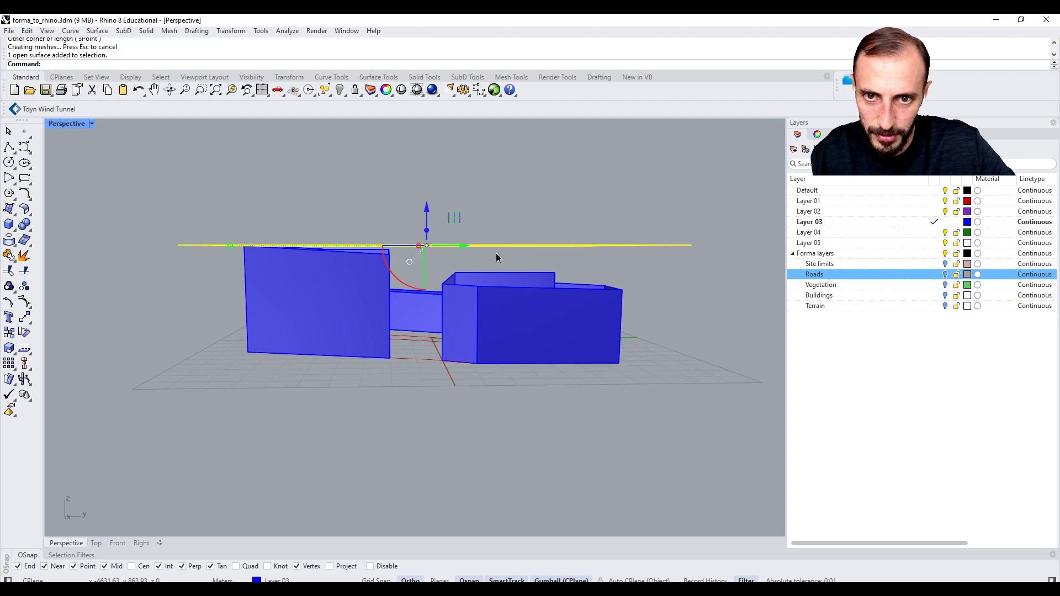
{"action": "right_click_drag", "start_coordinate": [496, 253], "coordinate": [484, 272]}
{"action": "left_click_drag", "start_coordinate": [399, 287], "coordinate": [393, 288]}
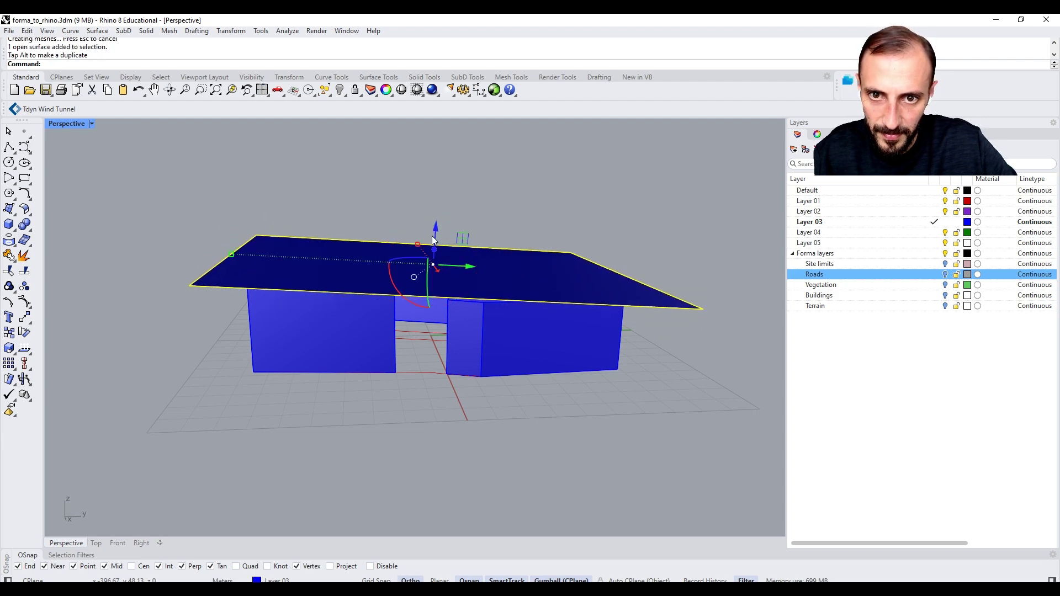
{"action": "left_click_drag", "start_coordinate": [437, 228], "coordinate": [437, 250]}
{"action": "left_click_drag", "start_coordinate": [401, 314], "coordinate": [397, 313]}
{"action": "left_click_drag", "start_coordinate": [433, 251], "coordinate": [435, 280]}
{"action": "right_click_drag", "start_coordinate": [435, 280], "coordinate": [560, 345]}
{"action": "key", "text": "Escape"}
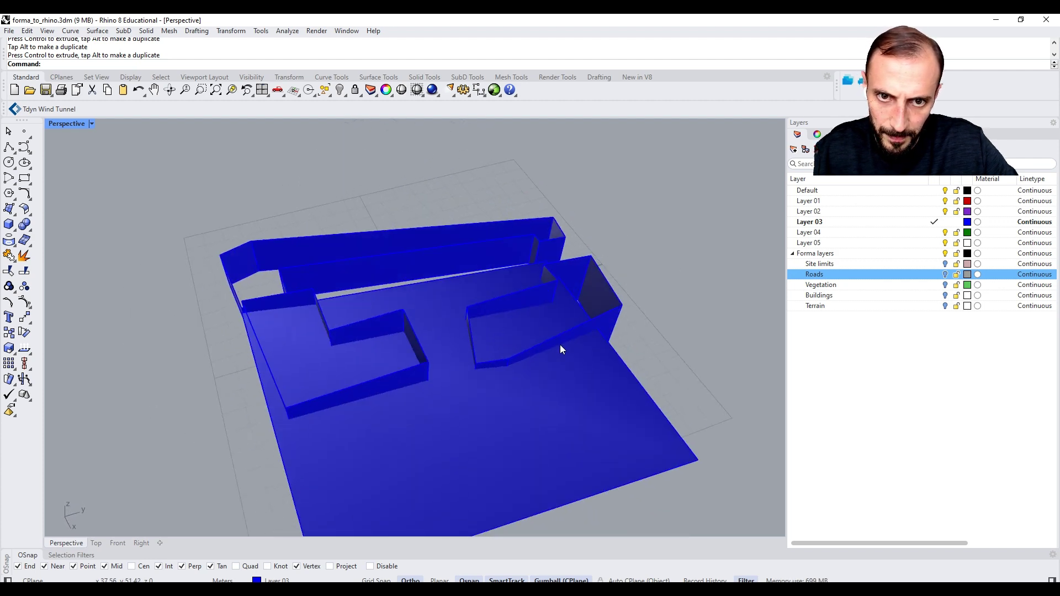
Extend the plane surface's edge with ExtendSrf so it reaches past the far side of the 30 m U-shape volume
{"action": "type", "text": "endSrft"}
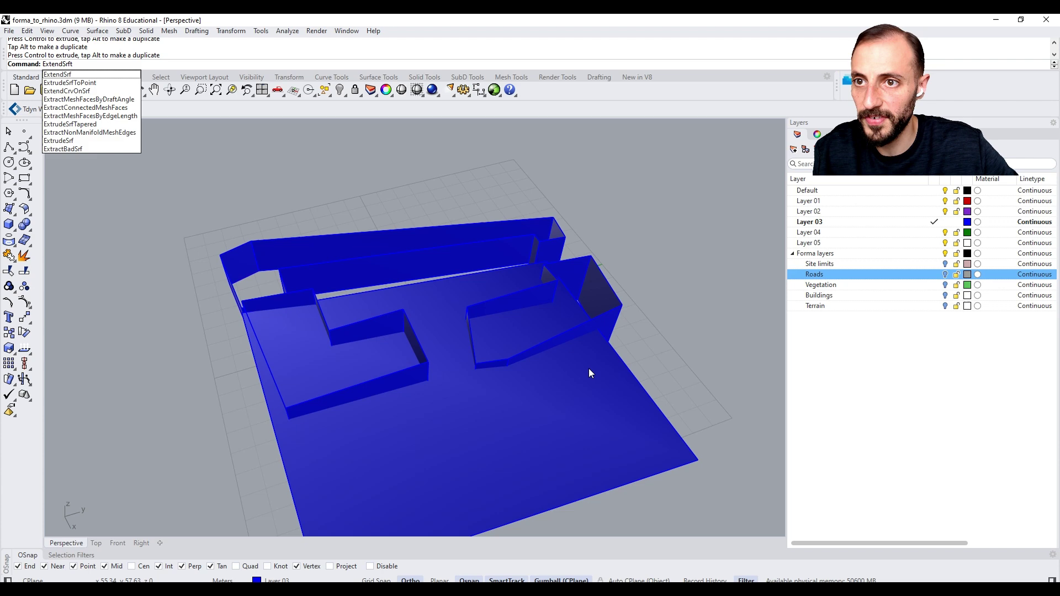
{"action": "key", "text": "Return"}
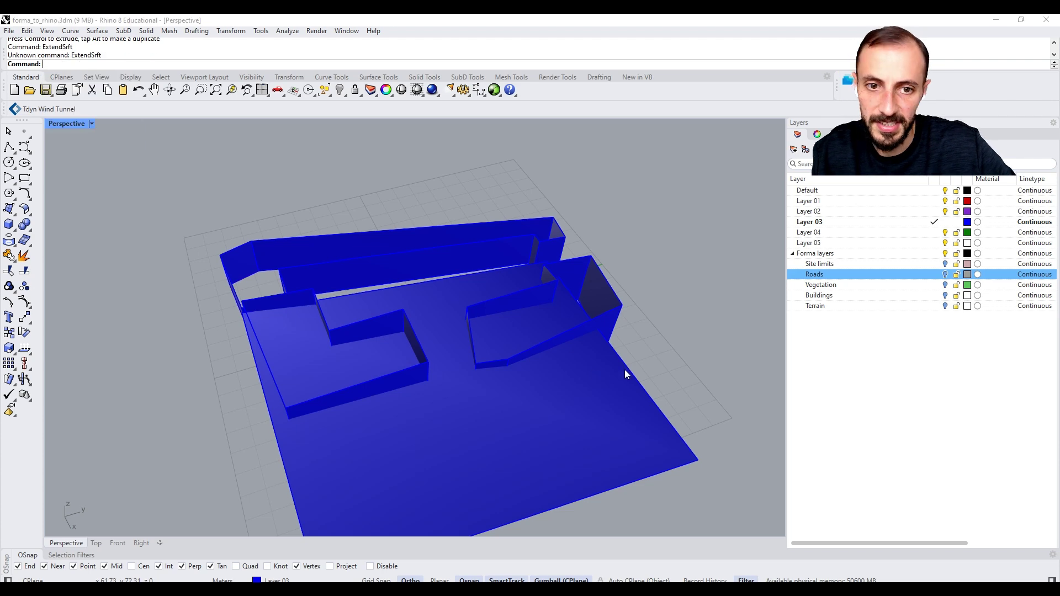
{"action": "type", "text": "ExtendSe"}
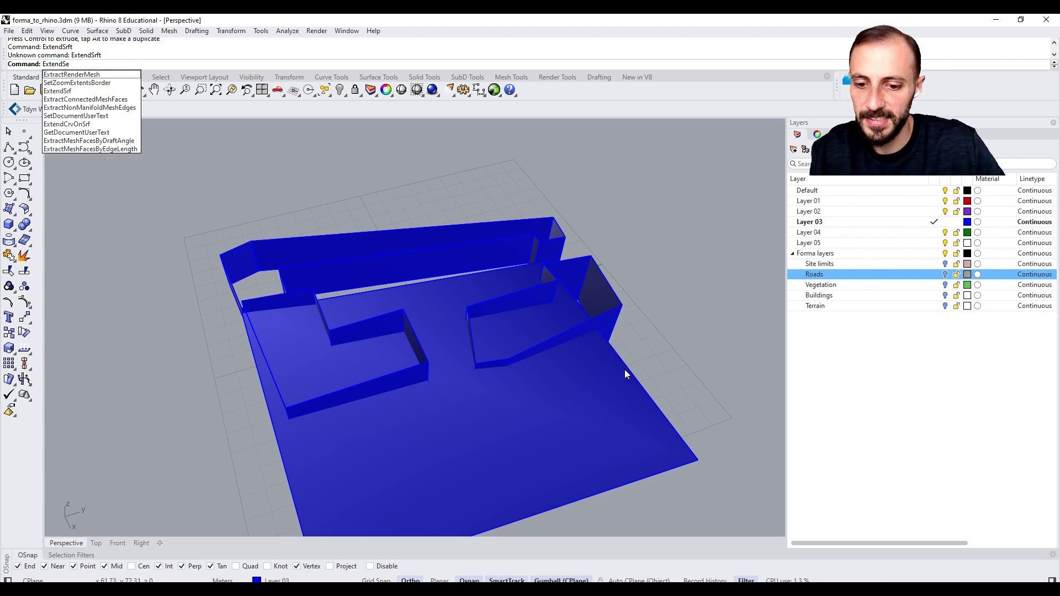
{"action": "key", "text": "BackSpace"}
{"action": "type", "text": "rf"}
{"action": "key", "text": "Return"}
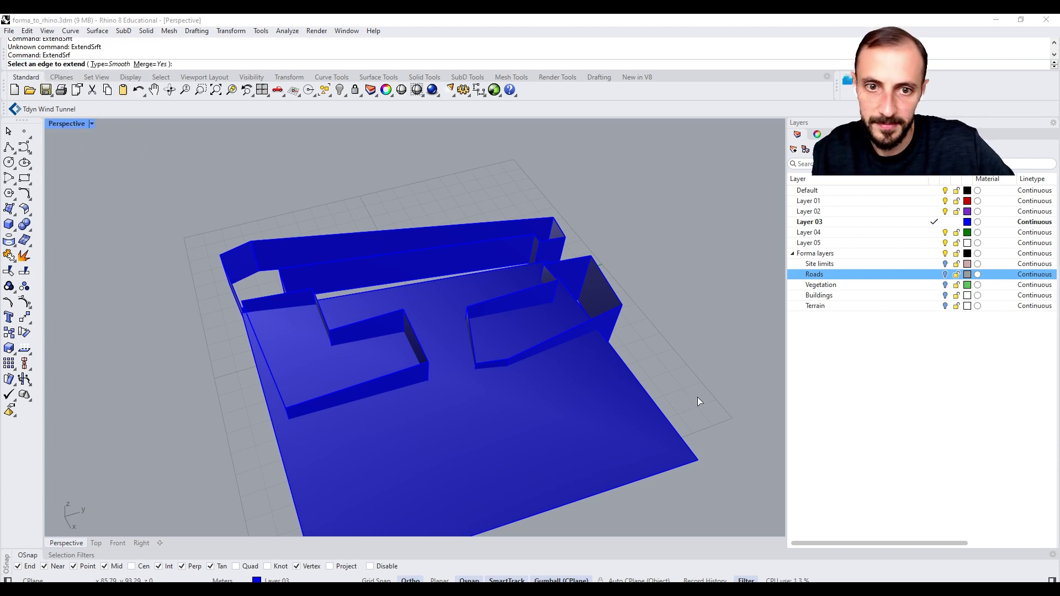
{"action": "left_click", "coordinate": [673, 426]}
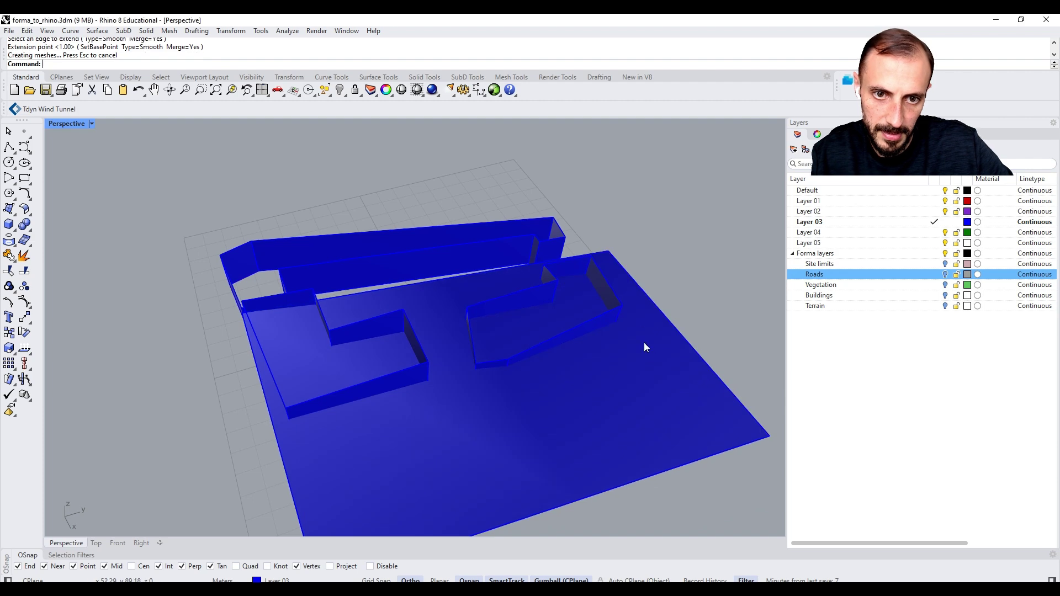
Trim away the parts of both U-shape volumes that rise above the plane surface
{"action": "right_click_drag", "start_coordinate": [644, 342], "coordinate": [609, 385]}
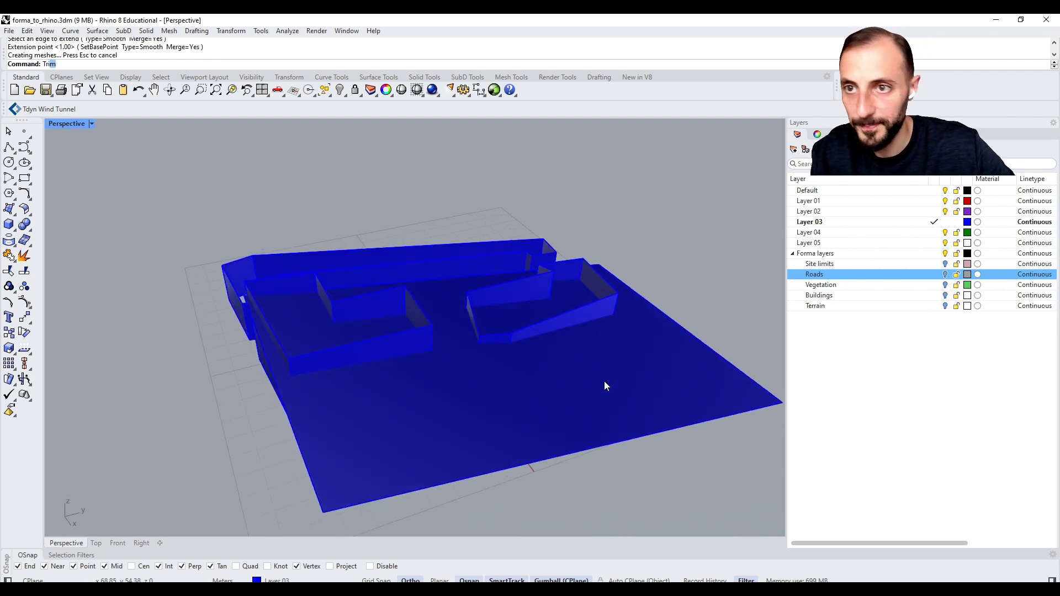
{"action": "key", "text": "Return"}
{"action": "left_click", "coordinate": [591, 356]}
{"action": "key", "text": "Return"}
{"action": "left_click", "coordinate": [571, 314]}
{"action": "left_click", "coordinate": [571, 314]}
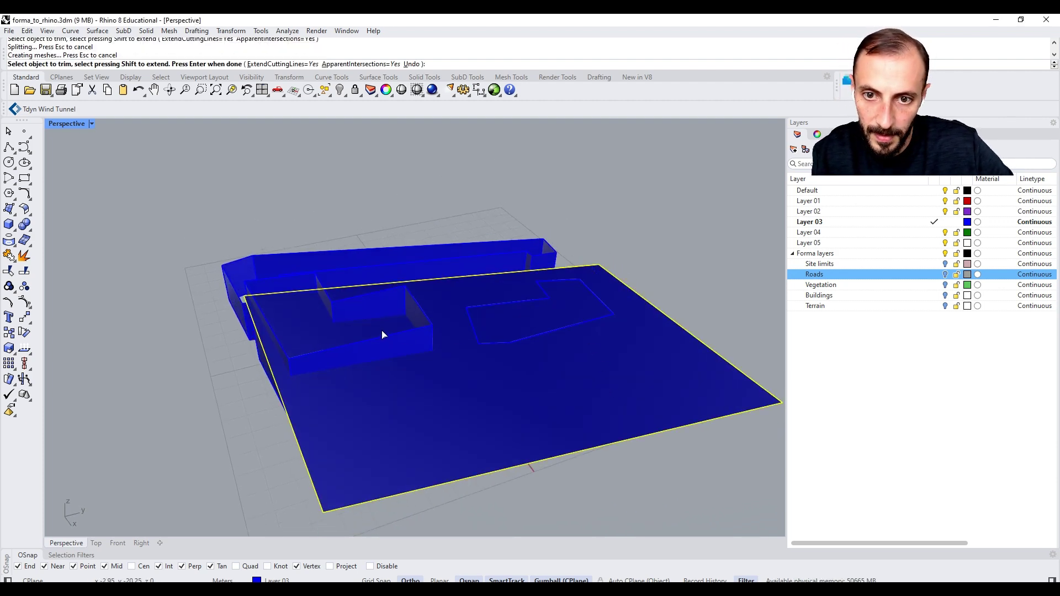
{"action": "left_click", "coordinate": [381, 337]}
{"action": "key", "text": "Return"}
Move the plane surface over the long narrow volume and lower it until it cuts just below that volume's top
{"action": "right_click_drag", "start_coordinate": [342, 343], "coordinate": [564, 288]}
{"action": "left_click", "coordinate": [569, 285]}
{"action": "left_click_drag", "start_coordinate": [562, 288], "coordinate": [334, 298]}
{"action": "mouse_move", "coordinate": [295, 298]}
{"action": "right_mouse_down"}
{"action": "mouse_move", "coordinate": [271, 311]}
{"action": "mouse_move", "coordinate": [290, 313]}
{"action": "right_mouse_up"}
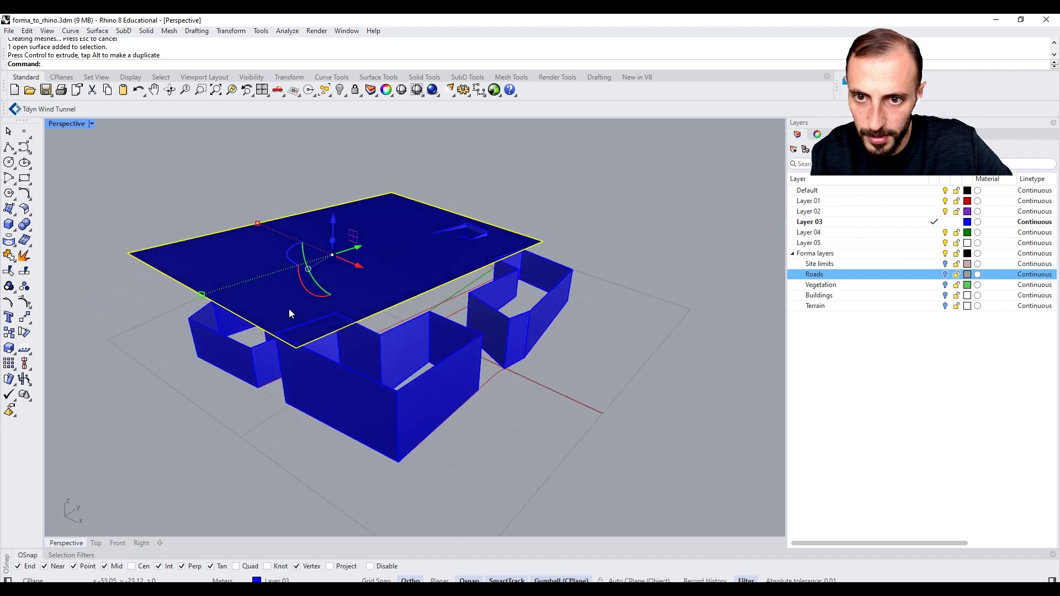
{"action": "left_click_drag", "start_coordinate": [305, 288], "coordinate": [334, 263]}
{"action": "right_click_drag", "start_coordinate": [333, 262], "coordinate": [425, 289]}
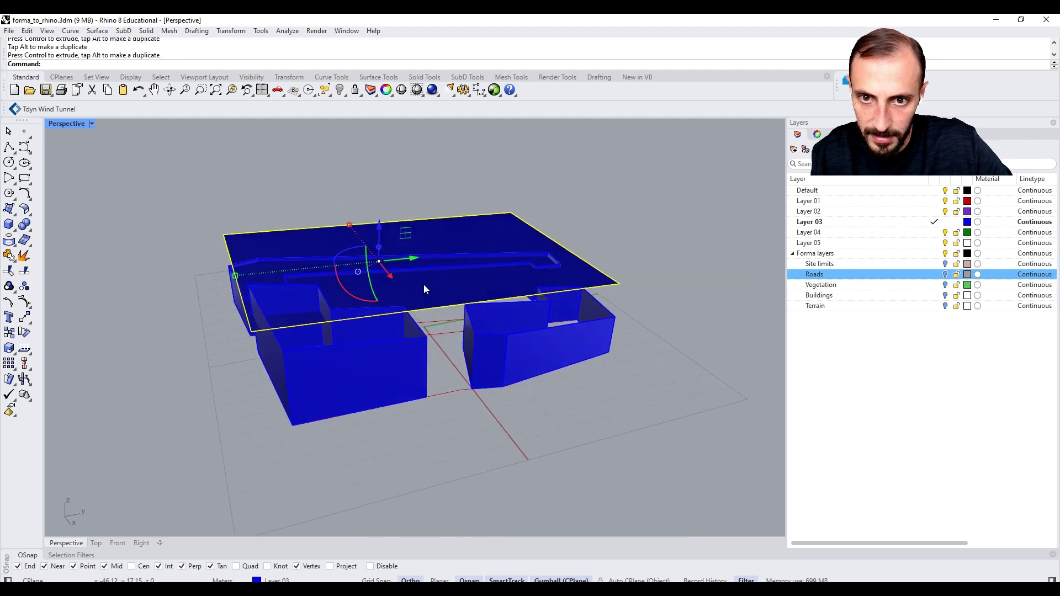
{"action": "left_click_drag", "start_coordinate": [415, 259], "coordinate": [400, 260]}
{"action": "right_click_drag", "start_coordinate": [400, 261], "coordinate": [439, 257]}
{"action": "key", "text": "Escape"}
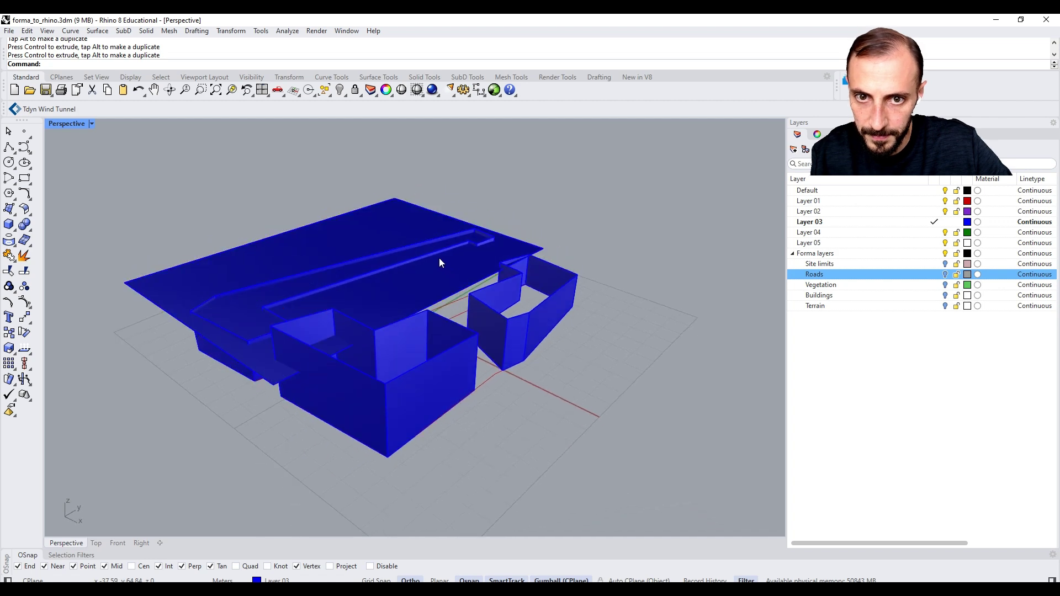
Trim away the part of the long narrow volume that rises above the plane surface
{"action": "scroll", "coordinate": [435, 257], "scroll_direction": "up", "scroll_amount": 2}
{"action": "scroll", "coordinate": [432, 266], "scroll_direction": "up", "scroll_amount": 2}
{"action": "type", "text": "trim"}
{"action": "key", "text": "Return"}
{"action": "left_click", "coordinate": [419, 274]}
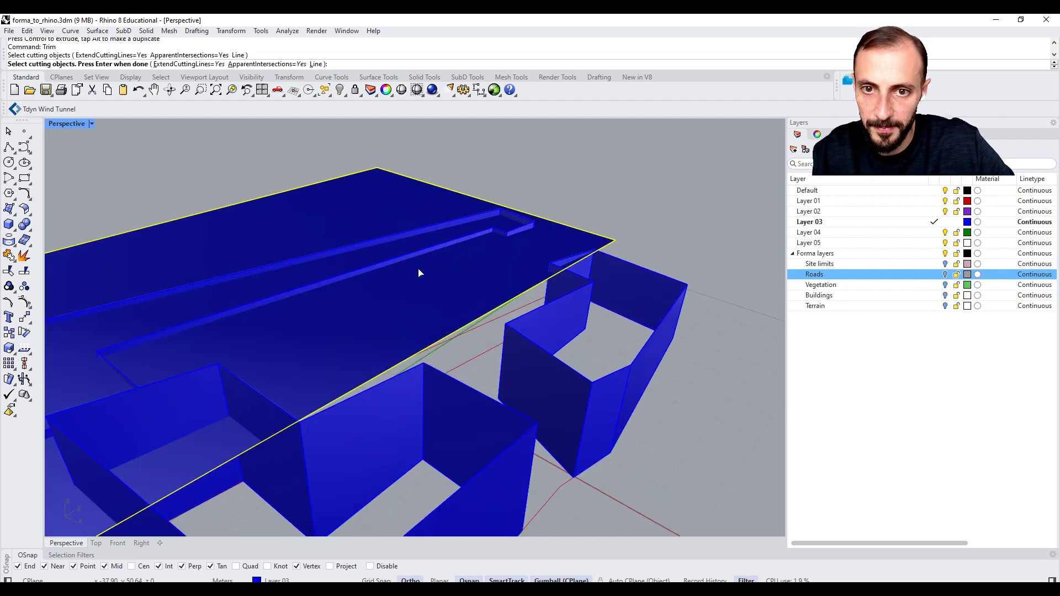
{"action": "key", "text": "Return"}
{"action": "left_click", "coordinate": [414, 261]}
{"action": "key", "text": "Return"}
Delete the cutting plane surface above the volumes
{"action": "left_click", "coordinate": [447, 299]}
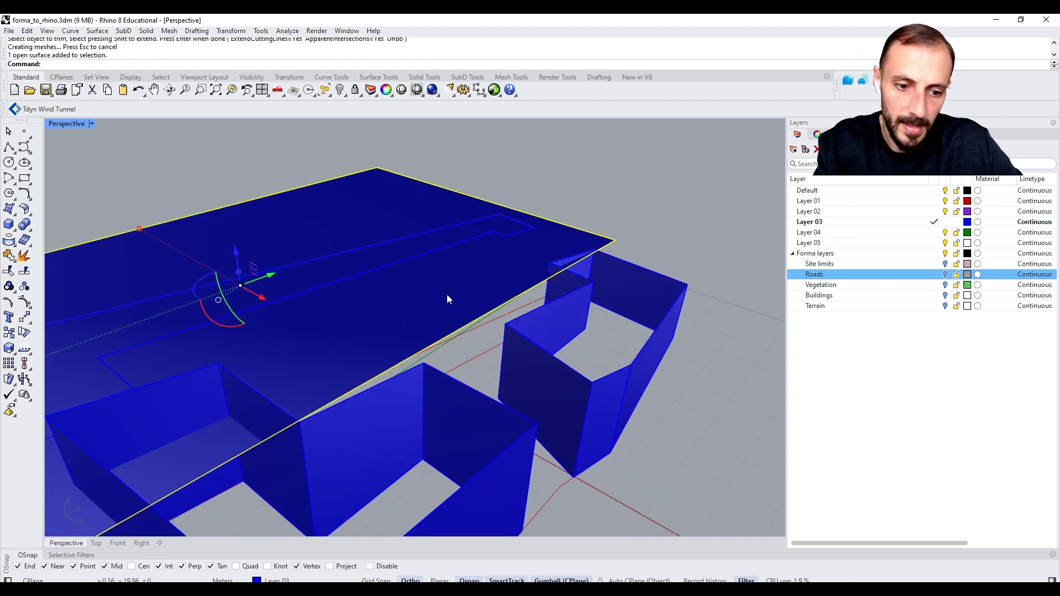
{"action": "scroll", "coordinate": [449, 299], "scroll_direction": "down", "scroll_amount": 5}
{"action": "right_click_drag", "start_coordinate": [459, 300], "coordinate": [402, 278]}
{"action": "key", "text": "Delete"}
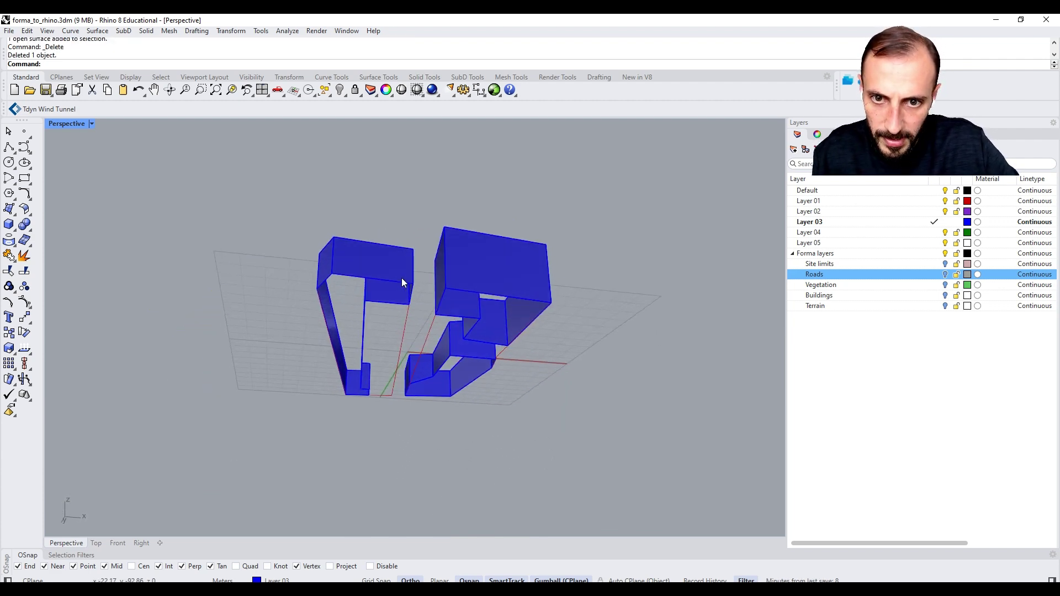
Create a three-point plane surface under the volumes, from the 40 m volume's bottom corner across to the long narrow volume and along to its far end
{"action": "scroll", "coordinate": [402, 277], "scroll_direction": "up", "scroll_amount": 3}
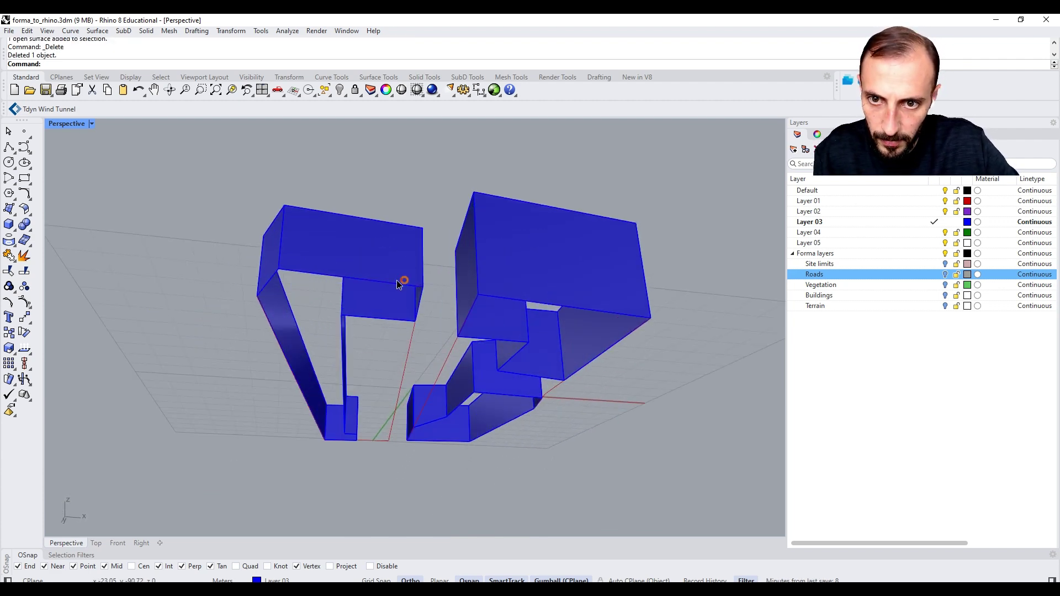
{"action": "left_click", "coordinate": [15, 215]}
{"action": "left_click", "coordinate": [29, 247]}
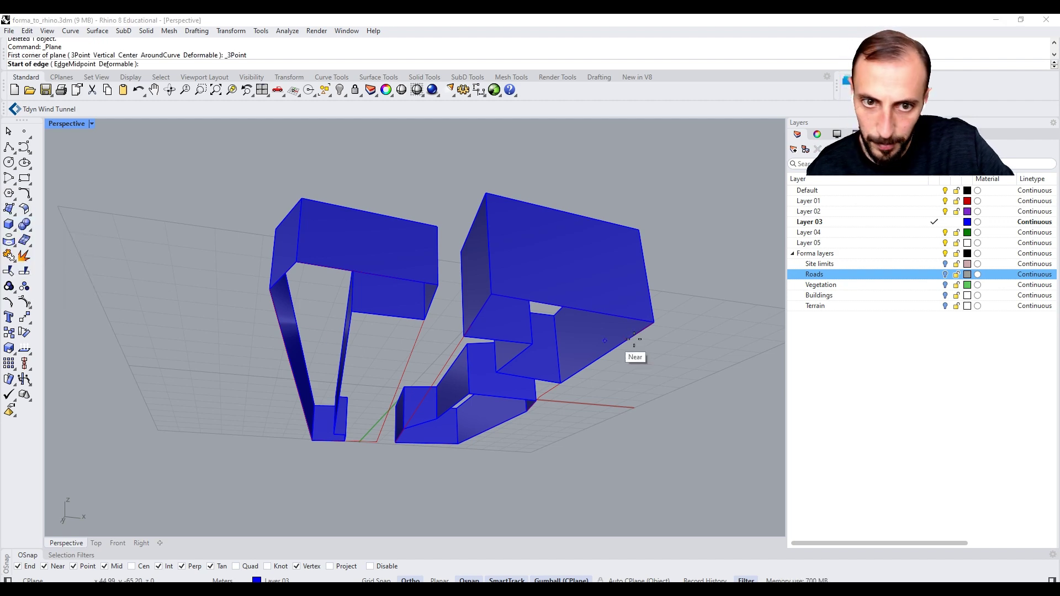
{"action": "left_click", "coordinate": [655, 323]}
{"action": "left_click", "coordinate": [295, 263]}
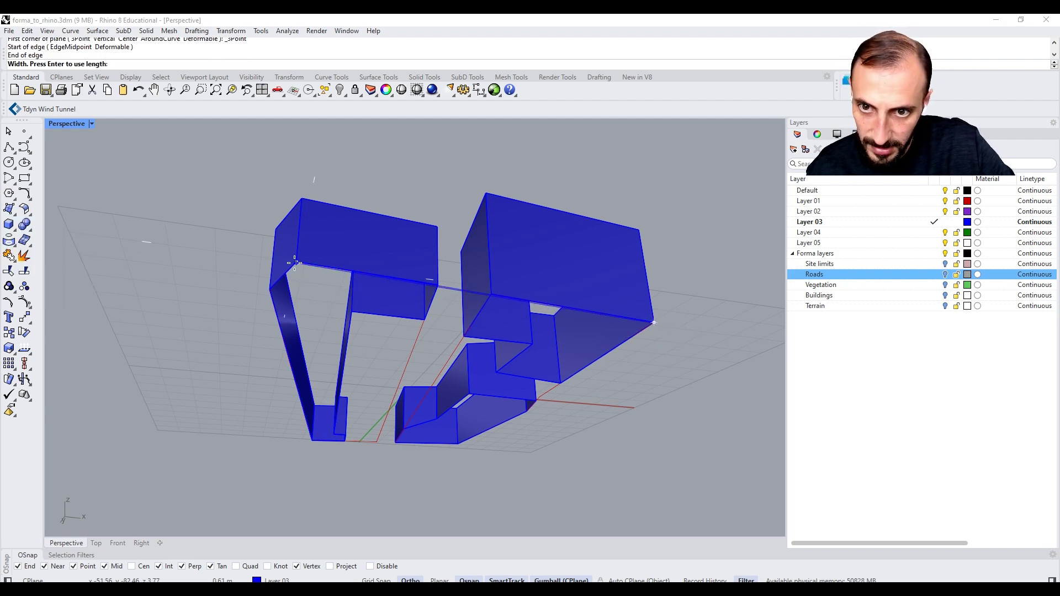
{"action": "left_click", "coordinate": [316, 442]}
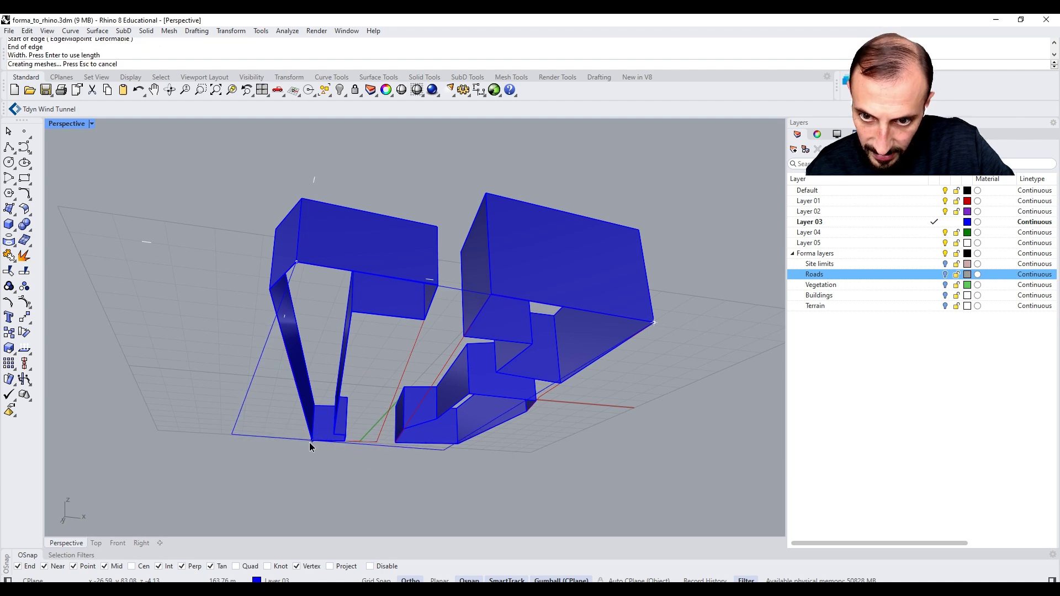
{"action": "right_click_drag", "start_coordinate": [309, 442], "coordinate": [339, 390]}
Try shifting the bottom plane surface vertically against the volumes' bases and undo the moves
{"action": "left_click", "coordinate": [429, 326]}
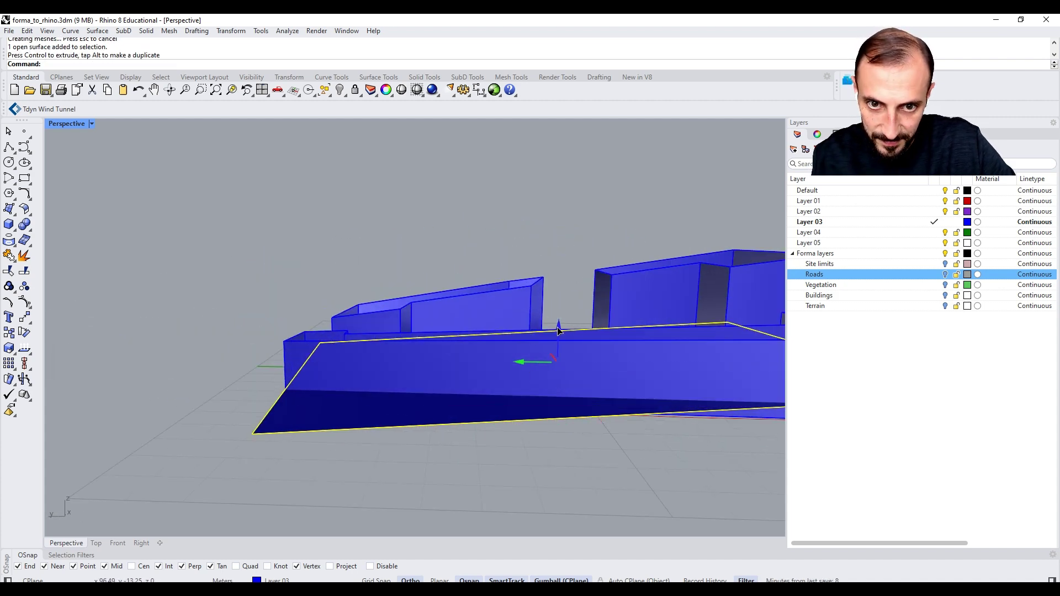
{"action": "left_click_drag", "start_coordinate": [558, 330], "coordinate": [558, 342]}
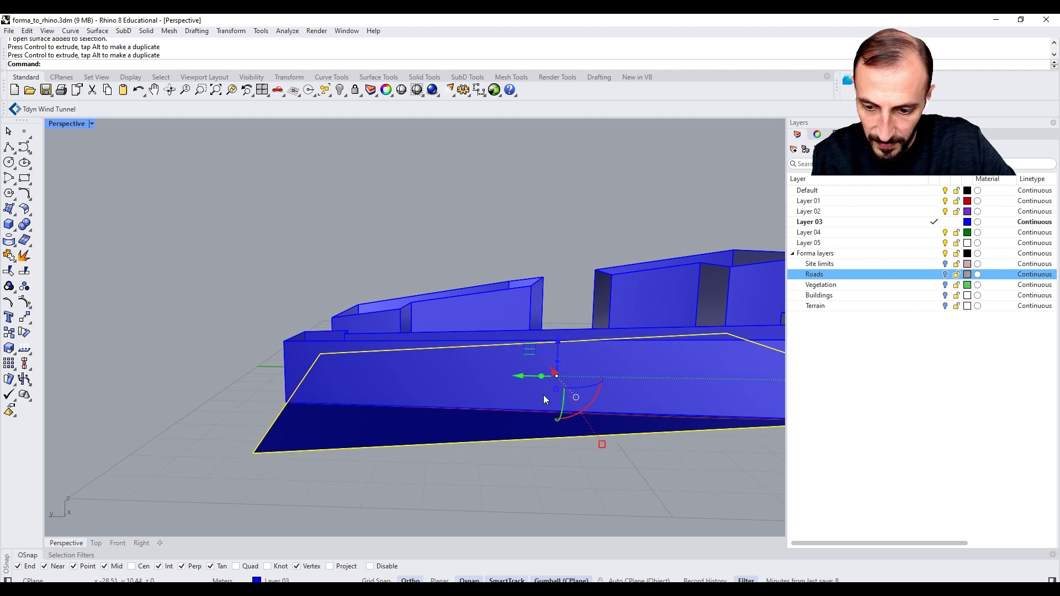
{"action": "left_click", "coordinate": [477, 476]}
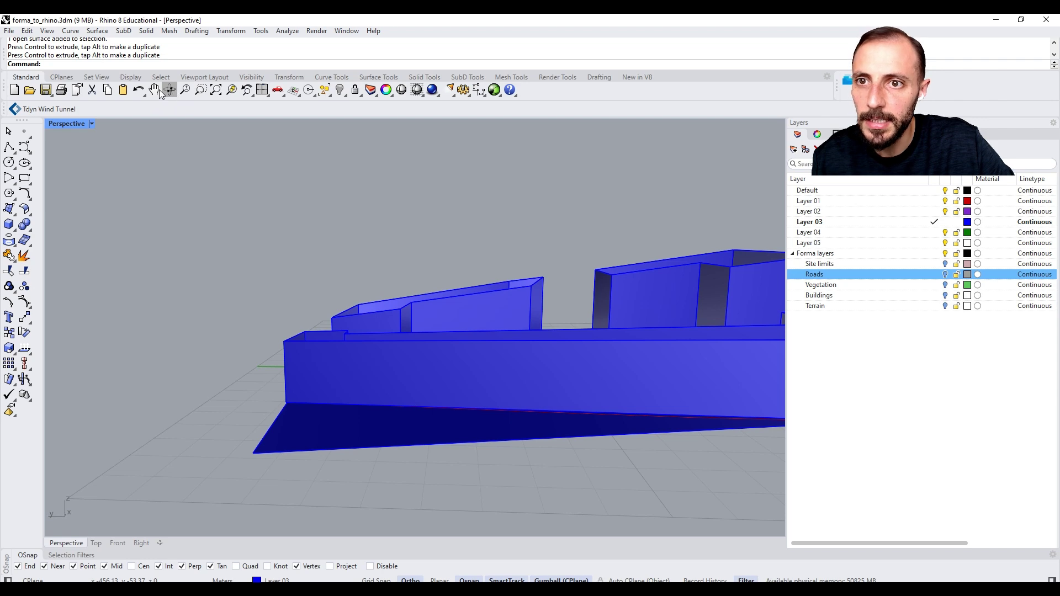
{"action": "left_click", "coordinate": [139, 91]}
{"action": "right_click_drag", "start_coordinate": [221, 365], "coordinate": [197, 130]}
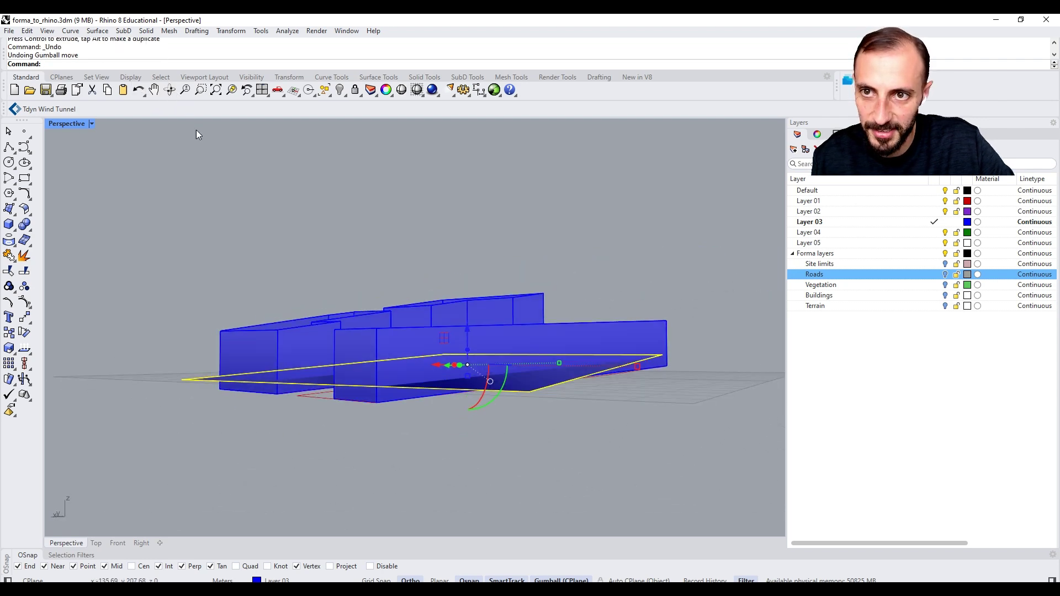
{"action": "left_click", "coordinate": [139, 91]}
{"action": "right_click_drag", "start_coordinate": [170, 346], "coordinate": [348, 454]}
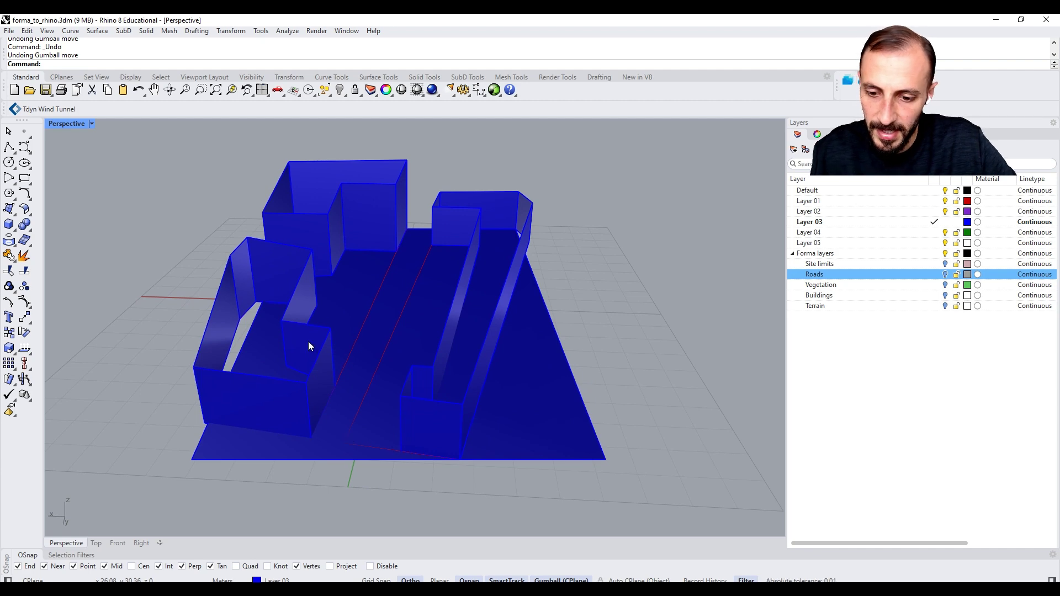
Extend the bottom plane surface's edge with ExtendSrf so it reaches beyond the outer side of the U-shape volumes
{"action": "type", "text": "ndsrf"}
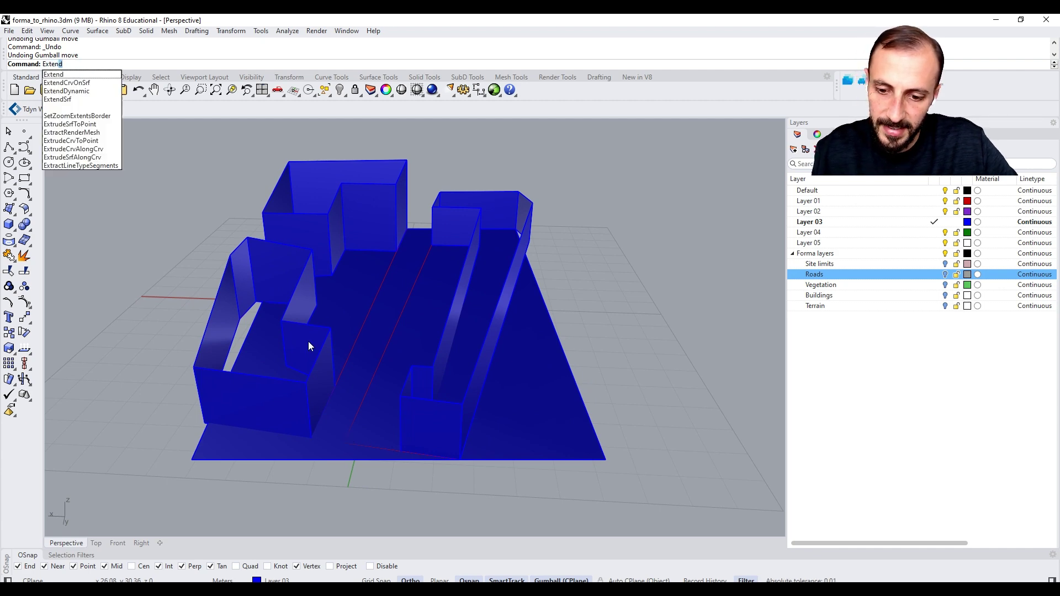
{"action": "key", "text": "Return"}
{"action": "left_click", "coordinate": [252, 331]}
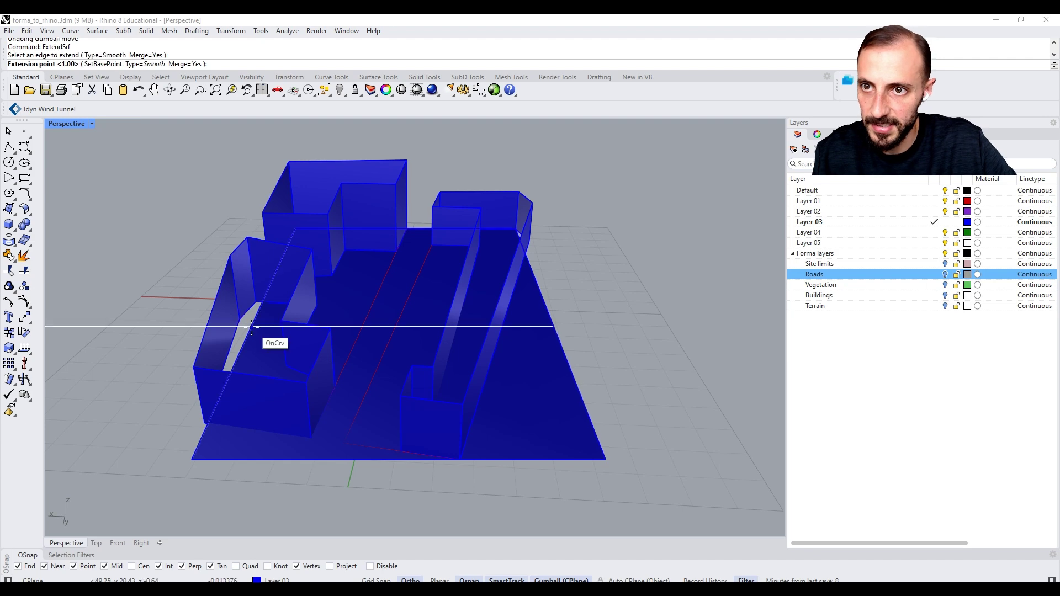
{"action": "left_click", "coordinate": [156, 315]}
{"action": "right_click_drag", "start_coordinate": [154, 316], "coordinate": [392, 337]}
{"action": "scroll", "coordinate": [393, 336], "scroll_direction": "down", "scroll_amount": 8}
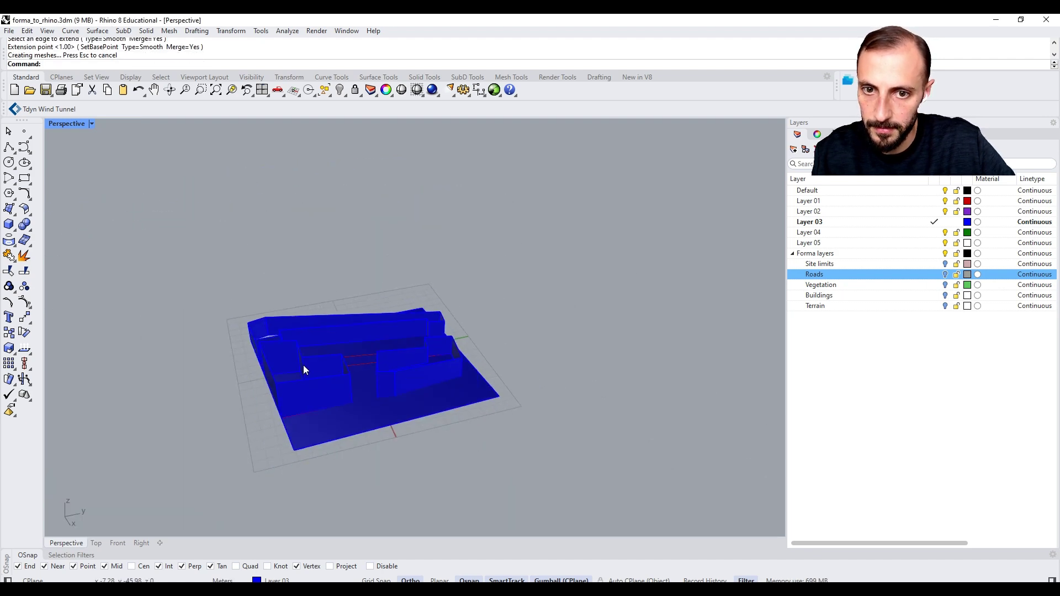
Raise the bottom plane surface slightly so it cuts through the bases of the volumes
{"action": "right_click_drag", "start_coordinate": [303, 365], "coordinate": [339, 346]}
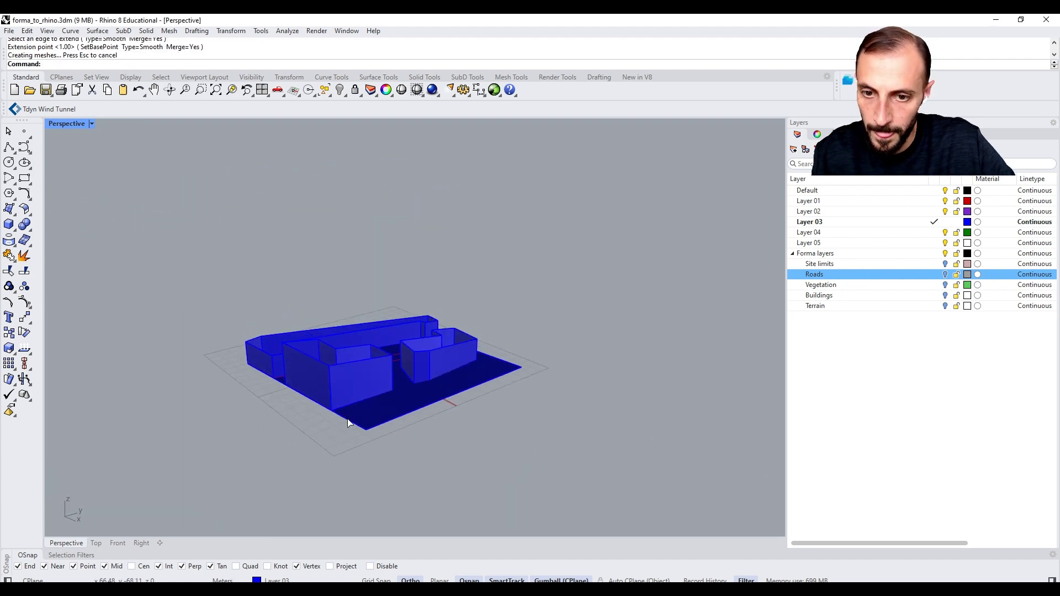
{"action": "right_click_drag", "start_coordinate": [301, 433], "coordinate": [310, 392]}
{"action": "left_click", "coordinate": [399, 377]}
{"action": "left_click", "coordinate": [372, 387]}
{"action": "scroll", "coordinate": [442, 386], "scroll_direction": "up", "scroll_amount": 6}
{"action": "left_click", "coordinate": [442, 386]}
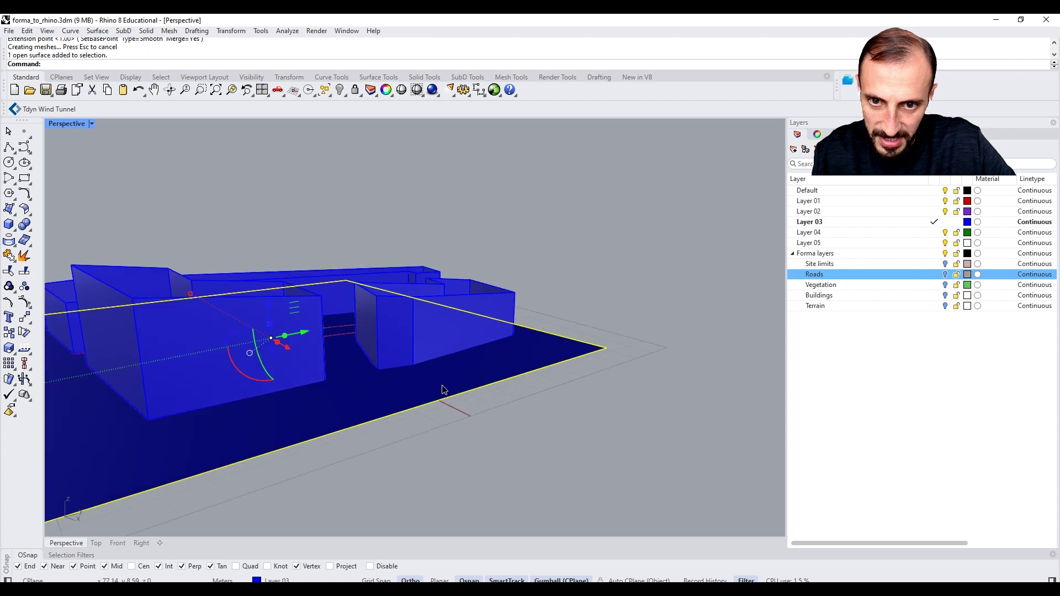
{"action": "left_click_drag", "start_coordinate": [270, 302], "coordinate": [270, 299]}
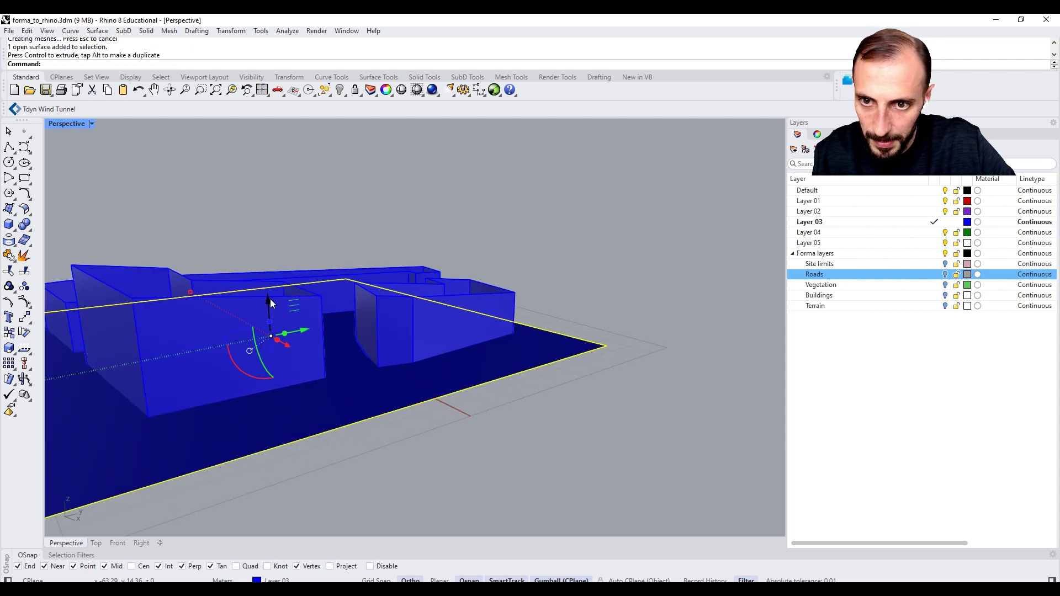
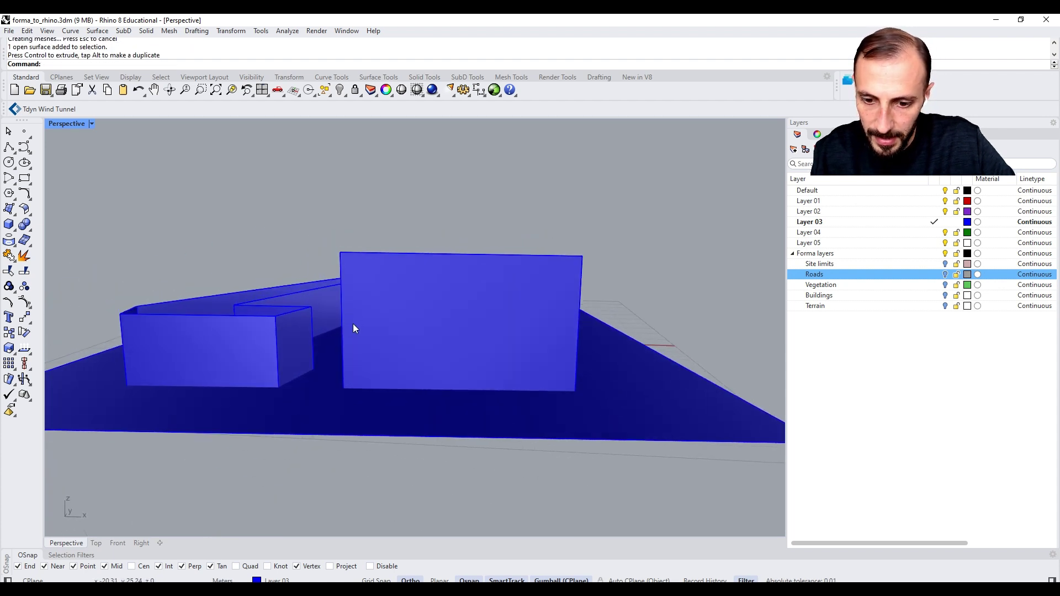
Trim off the parts of the volumes below the bottom plane surface, using that surface as the cutter, and delete the surface
{"action": "key", "text": "Return"}
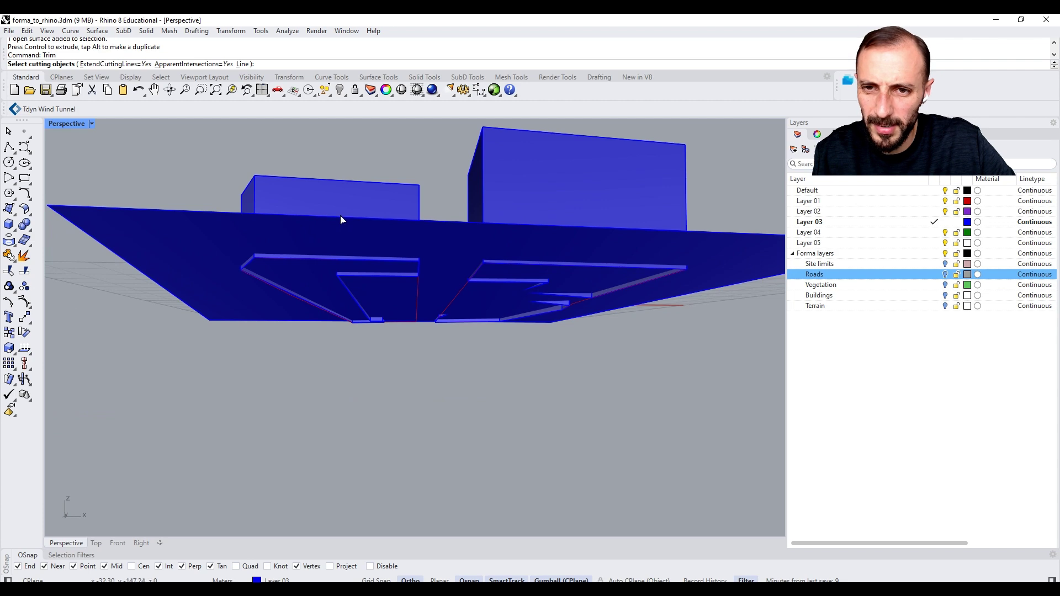
{"action": "left_click", "coordinate": [323, 234]}
{"action": "key", "text": "Return"}
{"action": "left_click", "coordinate": [296, 257]}
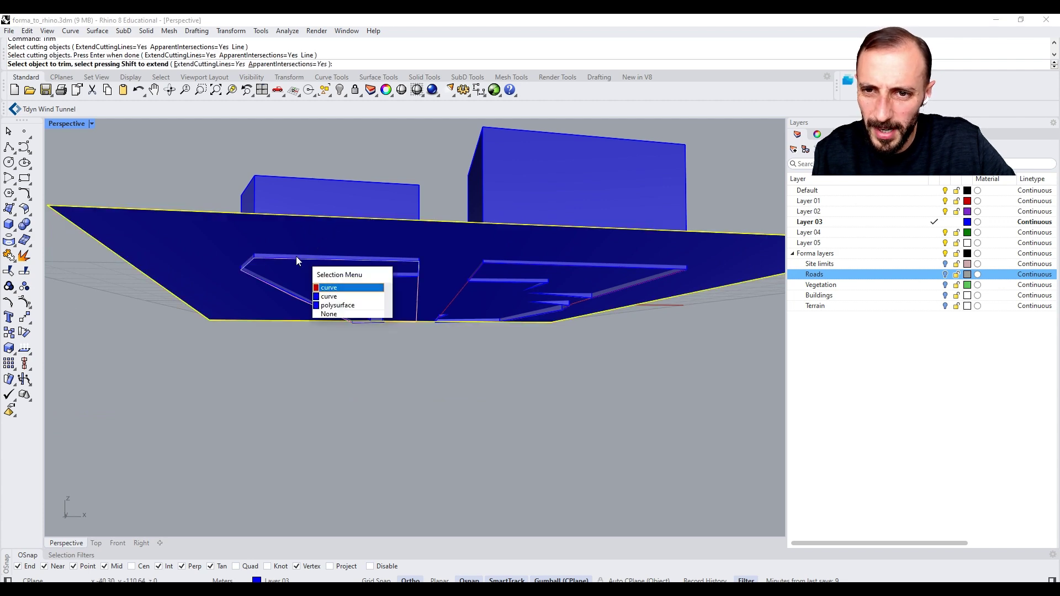
{"action": "left_click", "coordinate": [337, 306]}
{"action": "scroll", "coordinate": [557, 280], "scroll_direction": "up", "scroll_amount": 5}
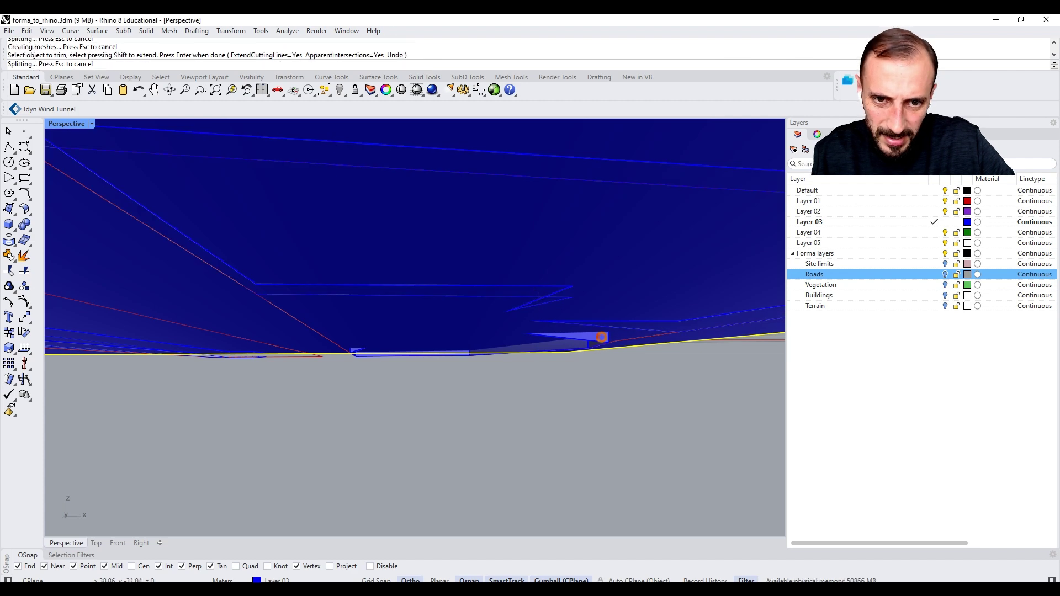
{"action": "scroll", "coordinate": [555, 353], "scroll_direction": "down", "scroll_amount": 5}
{"action": "right_click_drag", "start_coordinate": [526, 356], "coordinate": [525, 366]}
{"action": "key", "text": "Return"}
{"action": "left_click", "coordinate": [632, 385]}
{"action": "key", "text": "Delete"}
Move the three volumes down together from a trimmed base corner to the matching corner of the base outline below
{"action": "right_click_drag", "start_coordinate": [631, 383], "coordinate": [508, 367]}
{"action": "left_click", "coordinate": [509, 369]}
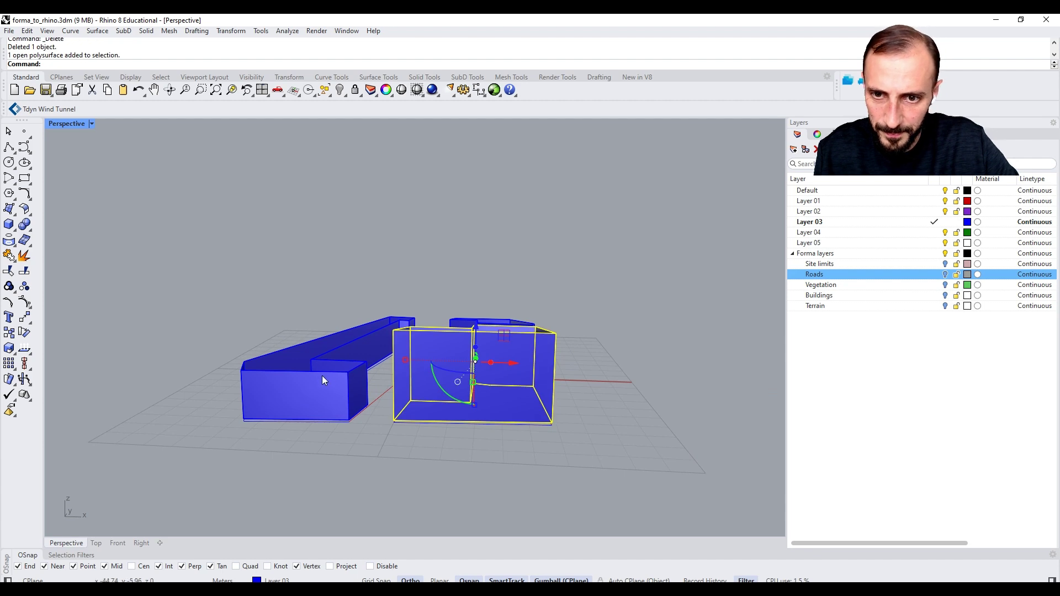
{"action": "left_click", "coordinate": [326, 374], "text": "shift"}
{"action": "right_click_drag", "start_coordinate": [366, 419], "coordinate": [327, 500], "text": "shift"}
{"action": "scroll", "coordinate": [462, 425], "scroll_direction": "up", "scroll_amount": 6}
{"action": "left_click", "coordinate": [462, 408], "text": "shift"}
{"action": "right_click_drag", "start_coordinate": [462, 407], "coordinate": [368, 429]}
{"action": "scroll", "coordinate": [344, 490], "scroll_direction": "up", "scroll_amount": 5}
{"action": "type", "text": "m"}
{"action": "key", "text": "Return"}
{"action": "left_click", "coordinate": [323, 510]}
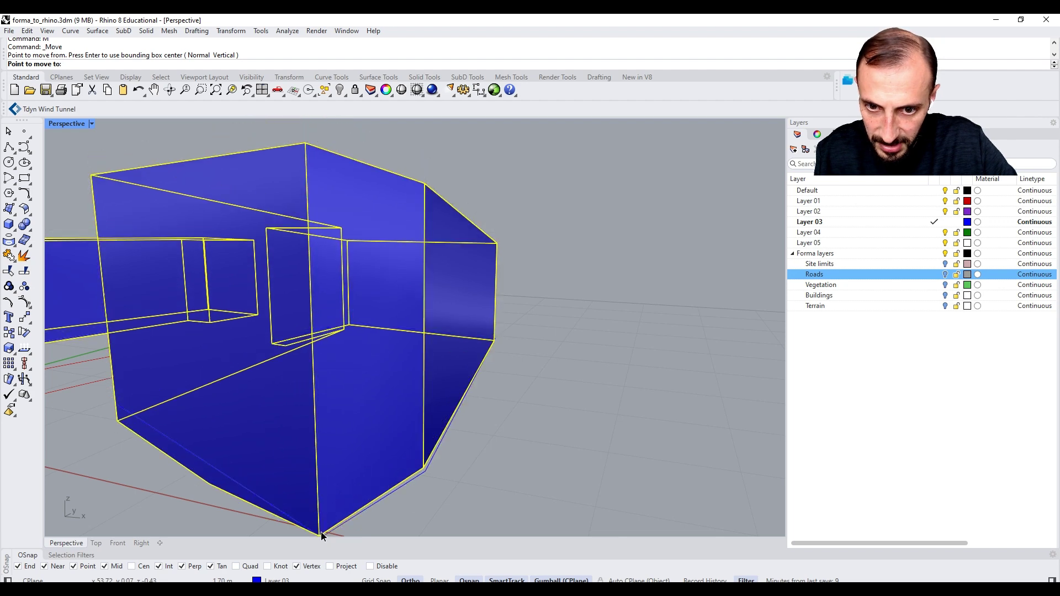
{"action": "left_click", "coordinate": [321, 535]}
Cap the open ends of the three trimmed volumes and clear the selection
{"action": "scroll", "coordinate": [371, 425], "scroll_direction": "down", "scroll_amount": 5}
{"action": "type", "text": "Cap"}
{"action": "key", "text": "Return"}
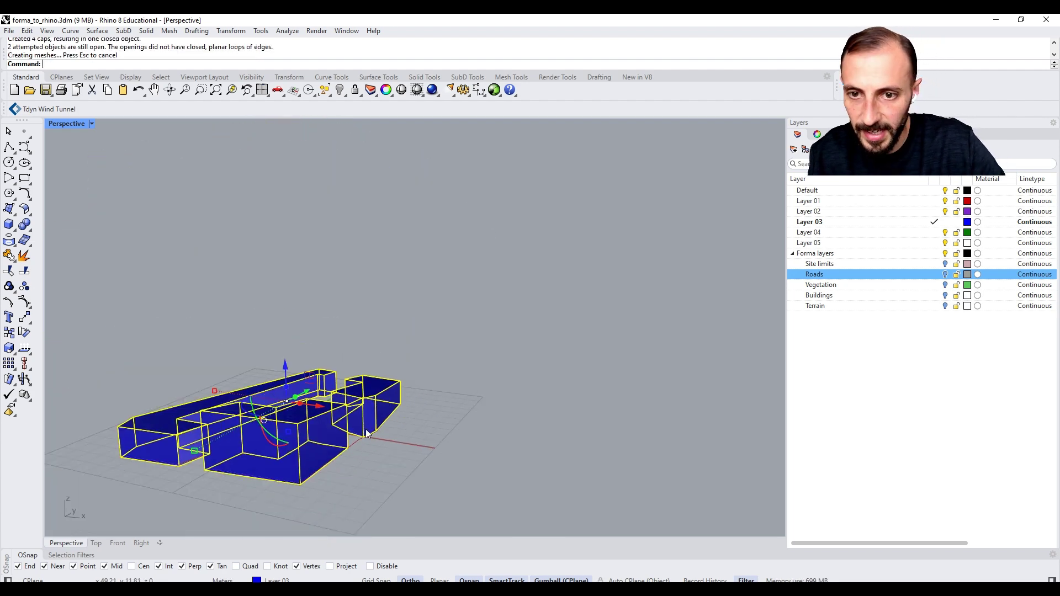
{"action": "key", "text": "Escape"}
Turn on the Site limits and Vegetation layers
{"action": "right_click_drag", "start_coordinate": [366, 434], "coordinate": [352, 440]}
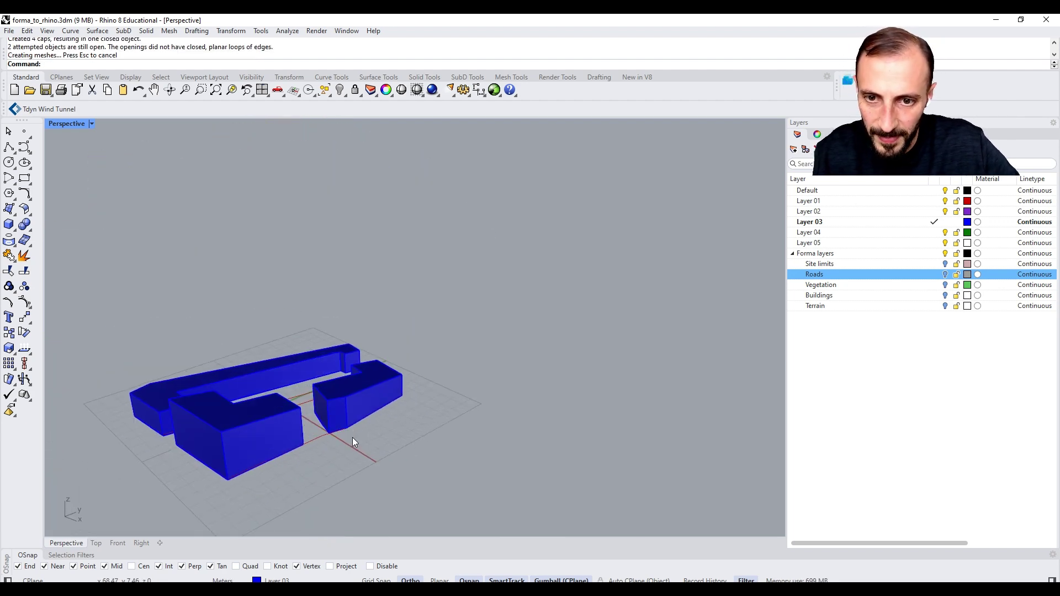
{"action": "left_click", "coordinate": [945, 264]}
{"action": "left_click", "coordinate": [945, 285]}
Show the Buildings and Terrain layers to compare the new volumes with their surroundings, and hide both layers again
{"action": "left_click", "coordinate": [946, 296]}
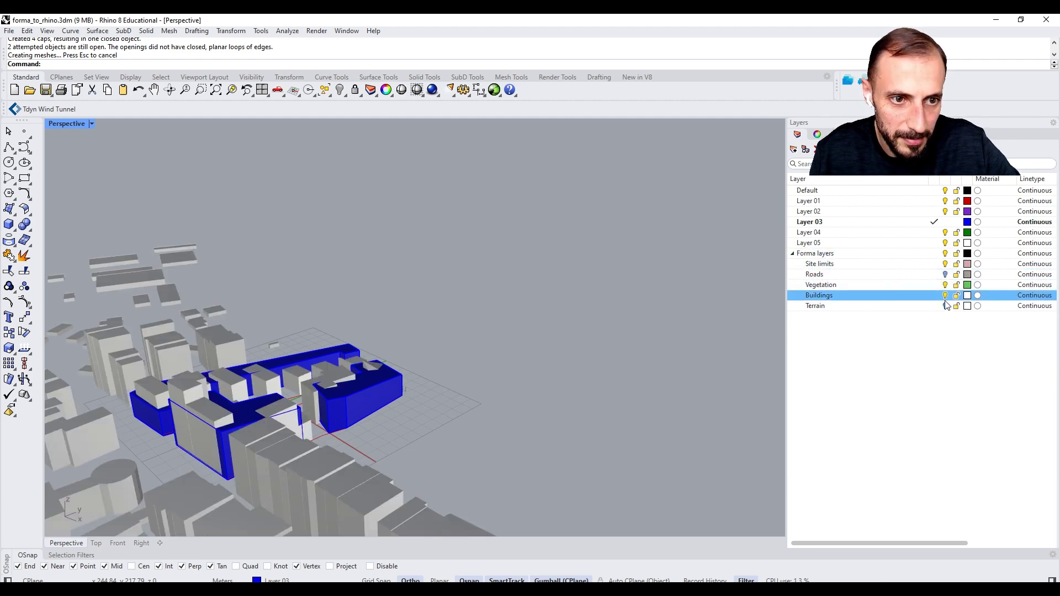
{"action": "left_click", "coordinate": [945, 306]}
{"action": "left_click", "coordinate": [945, 296]}
{"action": "right_click_drag", "start_coordinate": [532, 288], "coordinate": [369, 310]}
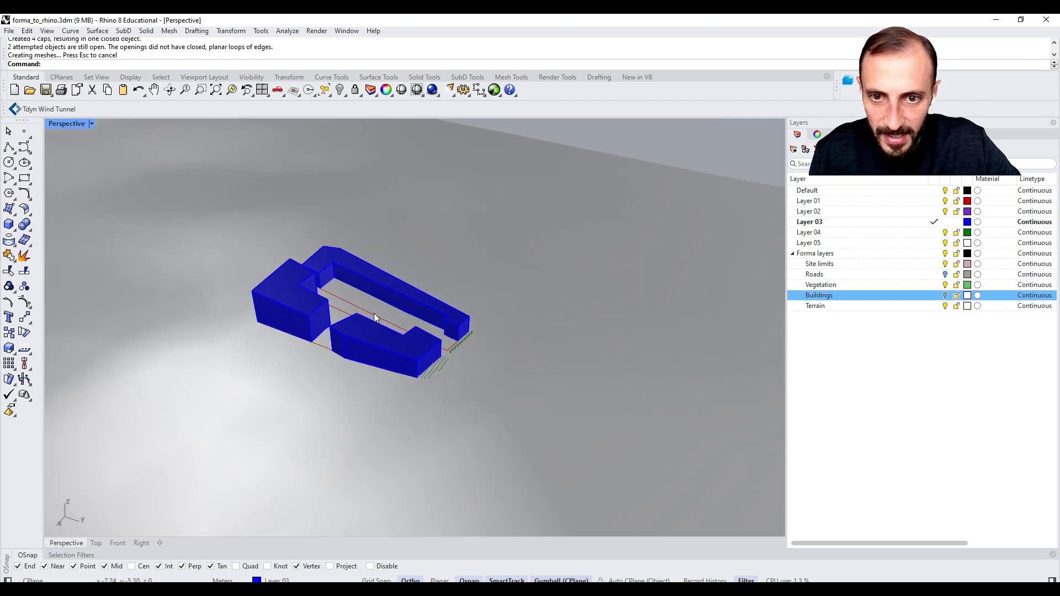
{"action": "left_click", "coordinate": [945, 296]}
{"action": "right_click_drag", "start_coordinate": [543, 237], "coordinate": [439, 303]}
{"action": "scroll", "coordinate": [431, 311], "scroll_direction": "up", "scroll_amount": 4}
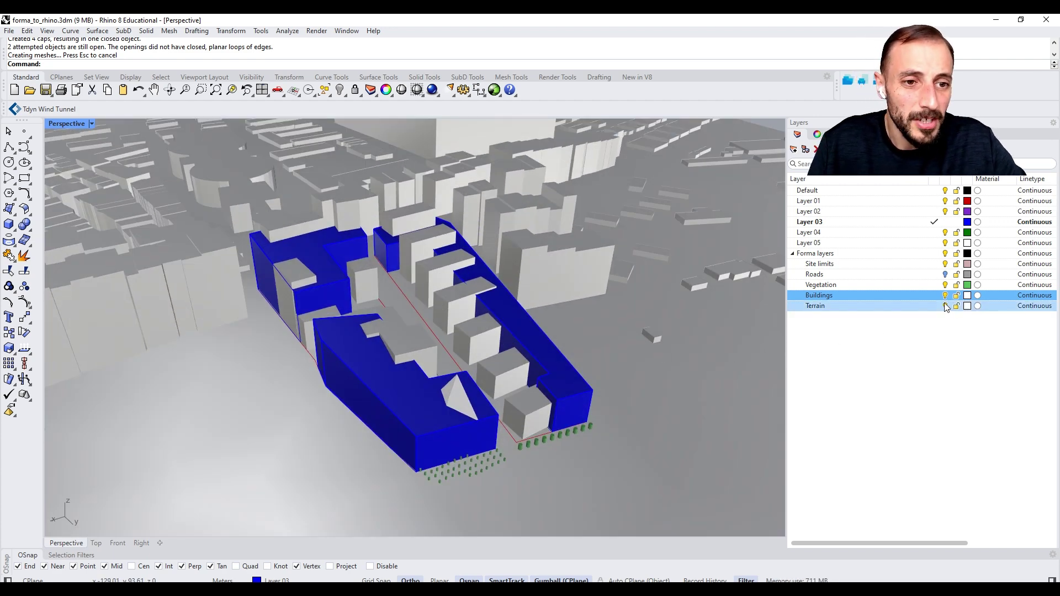
{"action": "left_click", "coordinate": [945, 307]}
{"action": "left_click", "coordinate": [945, 296]}
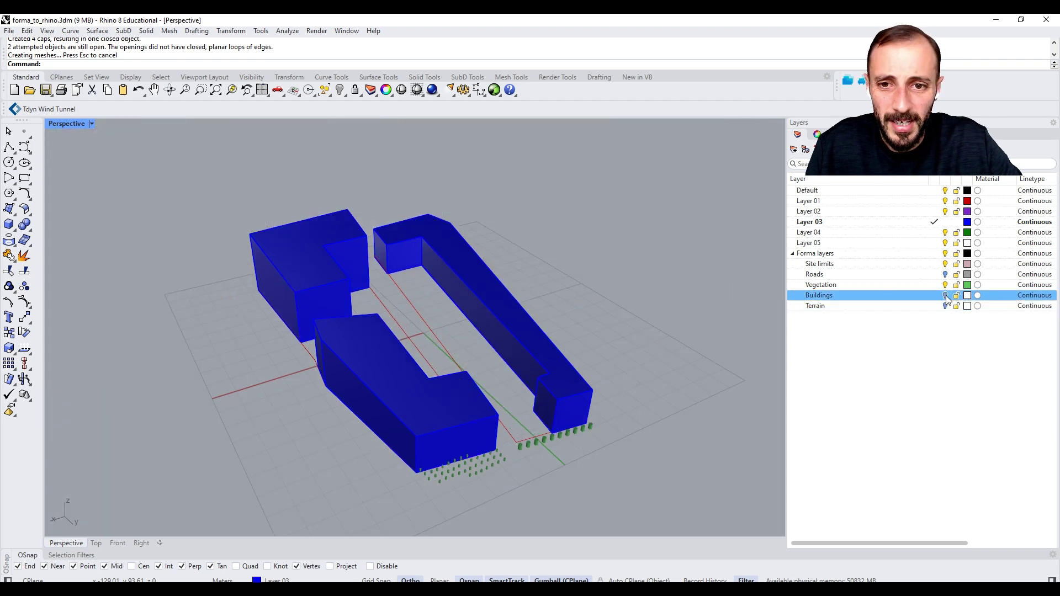
Send only Layer 03 to Proposal 1 through the Forma plug-in and return to Rhino from the browser's connection page
{"action": "left_click", "coordinate": [848, 81]}
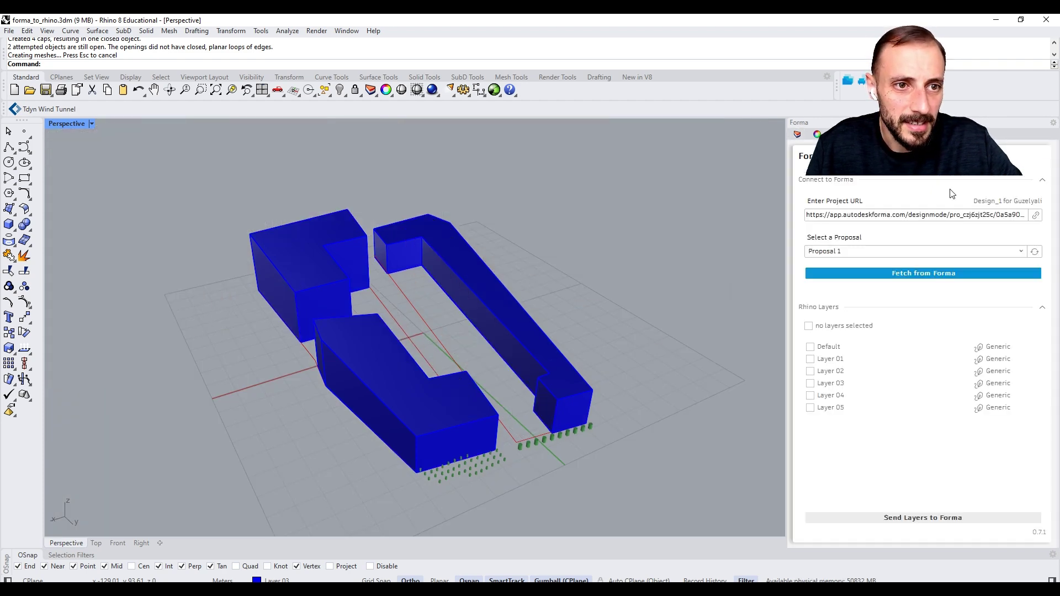
{"action": "left_click", "coordinate": [800, 136]}
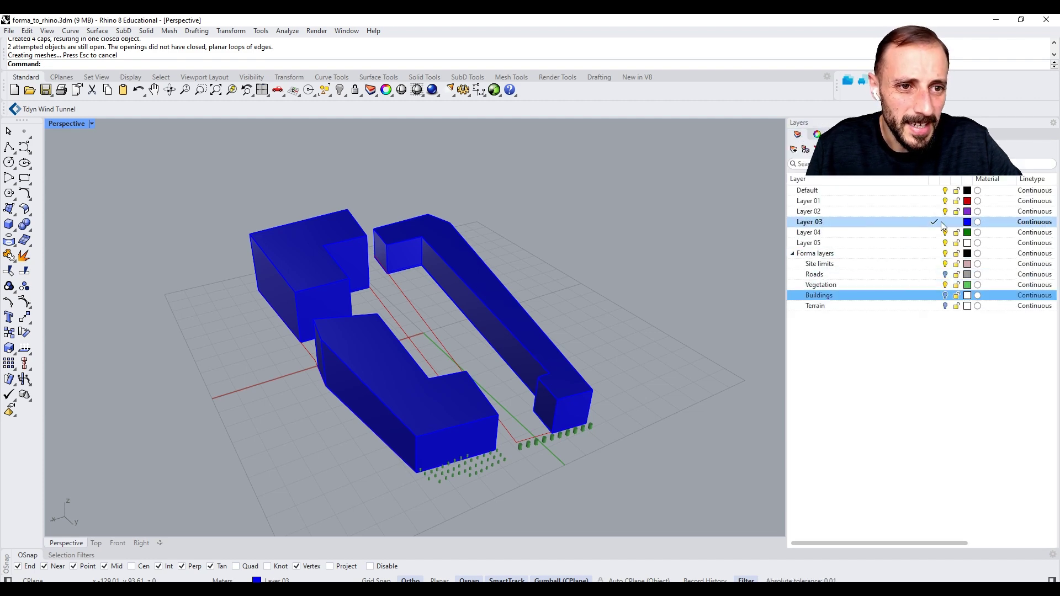
{"action": "left_click", "coordinate": [931, 136]}
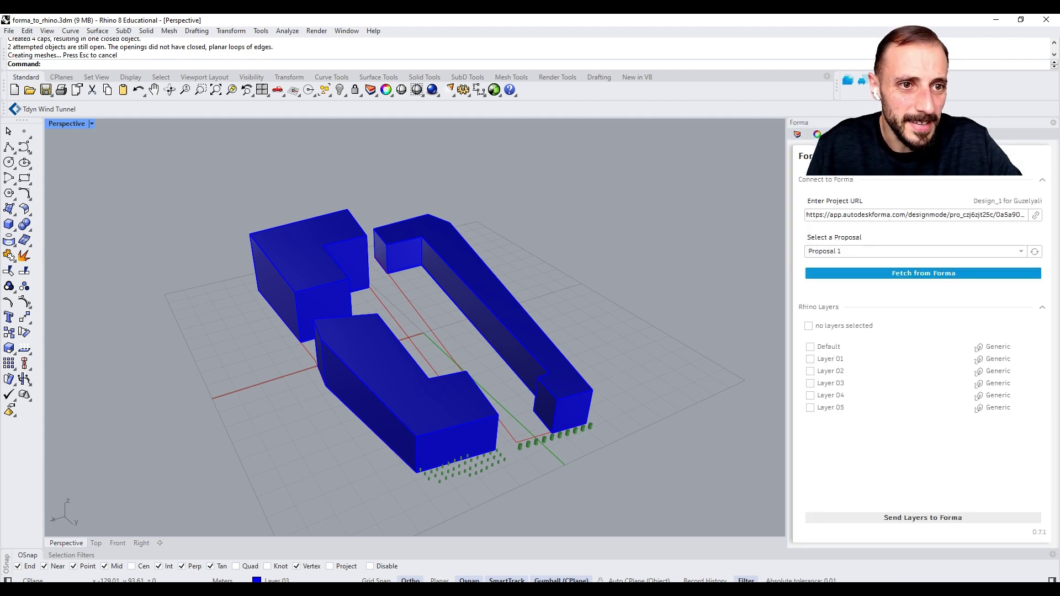
{"action": "left_click", "coordinate": [810, 383]}
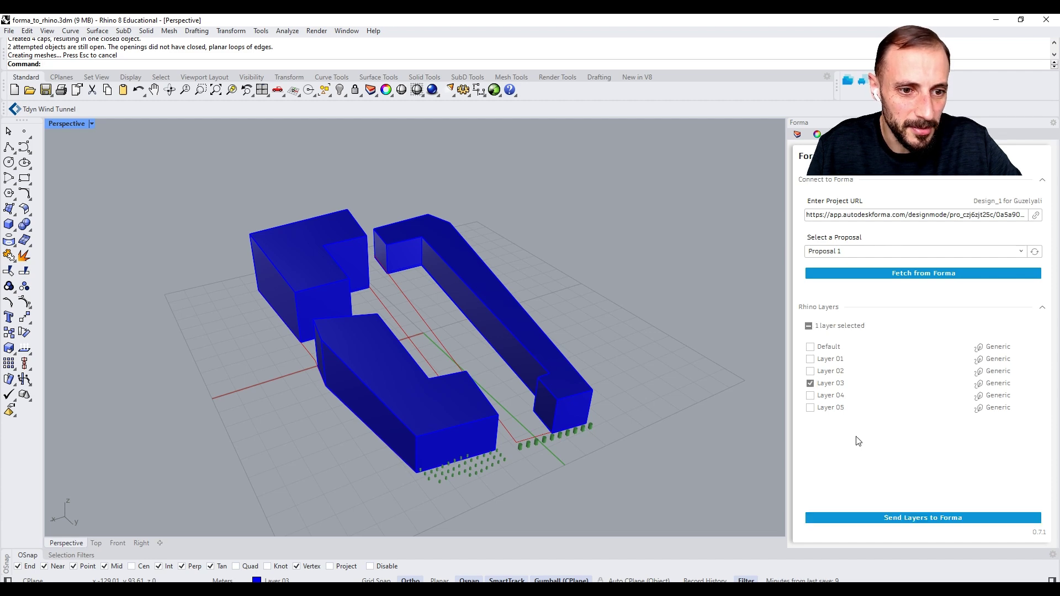
{"action": "left_click", "coordinate": [918, 521]}
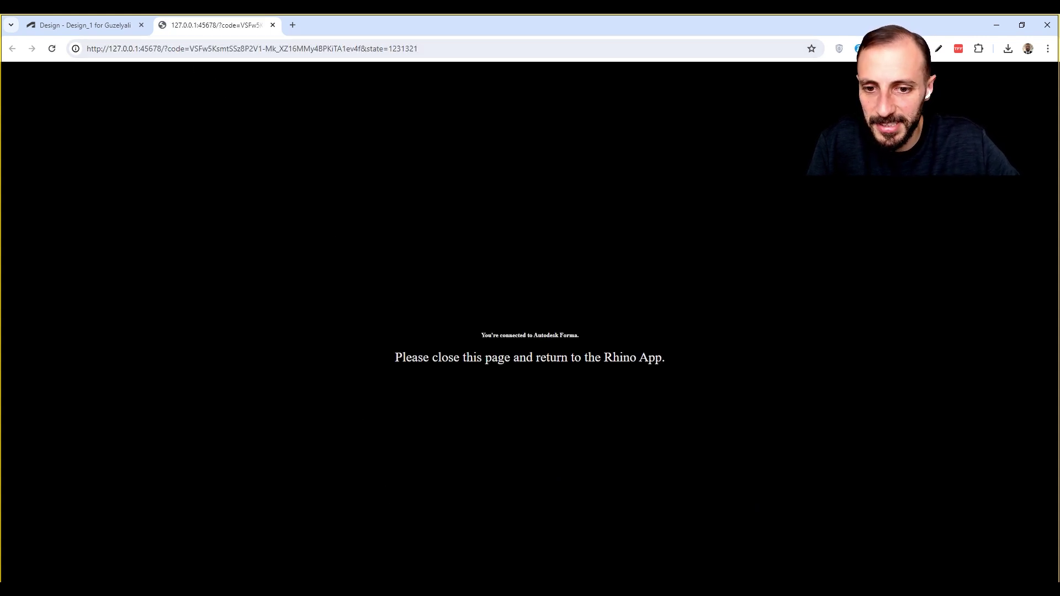
{"action": "left_click", "coordinate": [389, 589]}
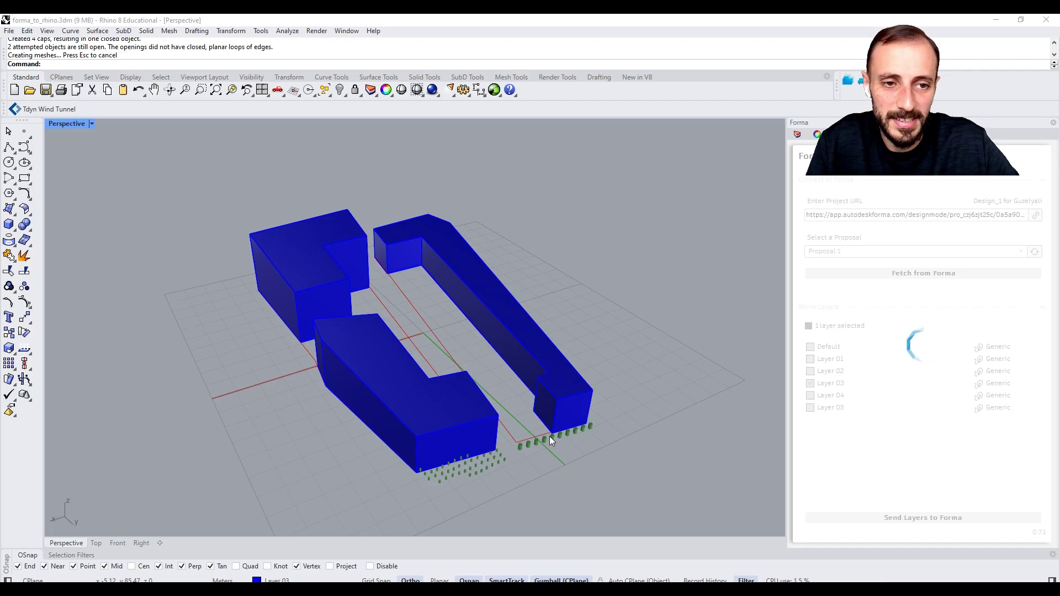
Switch to the Forma project in the browser and check its 3D model for the volumes sent from Rhino
{"action": "mouse_move", "coordinate": [168, 544]}
{"action": "left_click", "coordinate": [286, 552]}
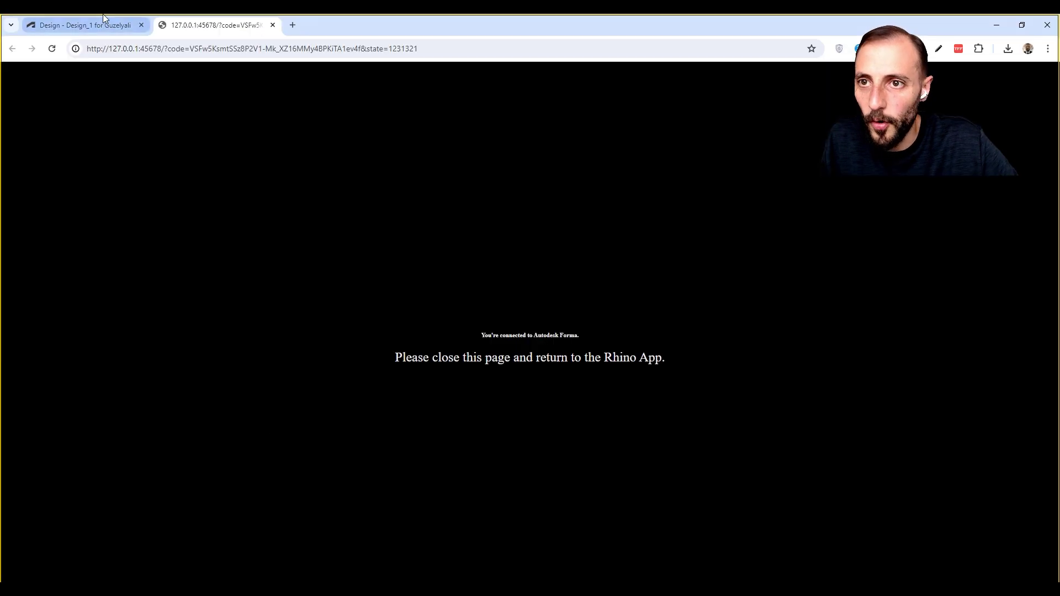
{"action": "left_click", "coordinate": [102, 25]}
{"action": "right_click_drag", "start_coordinate": [514, 338], "coordinate": [510, 343]}
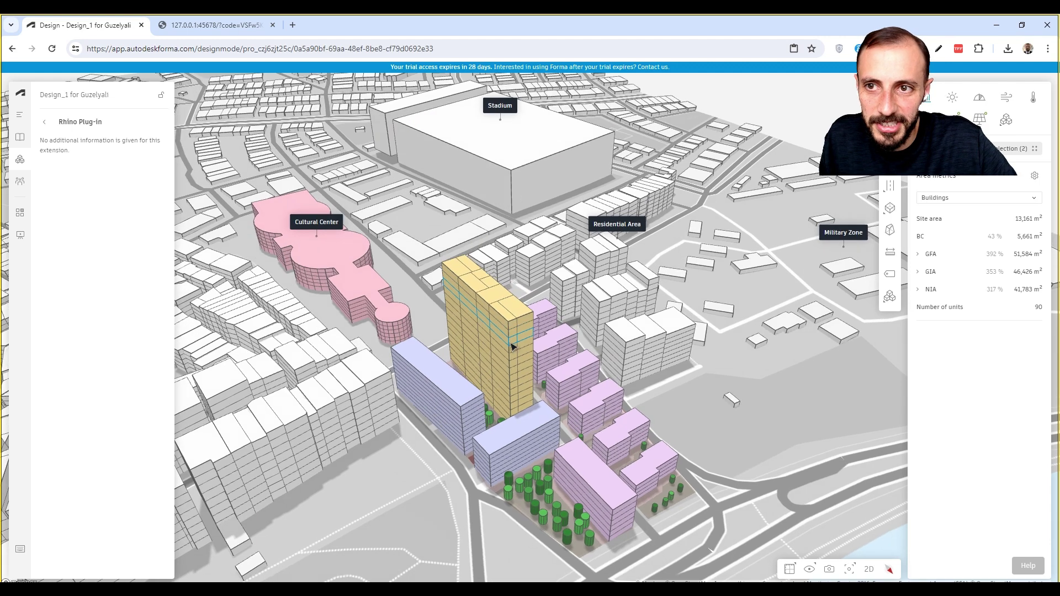
{"action": "key", "text": "alt+Tab"}
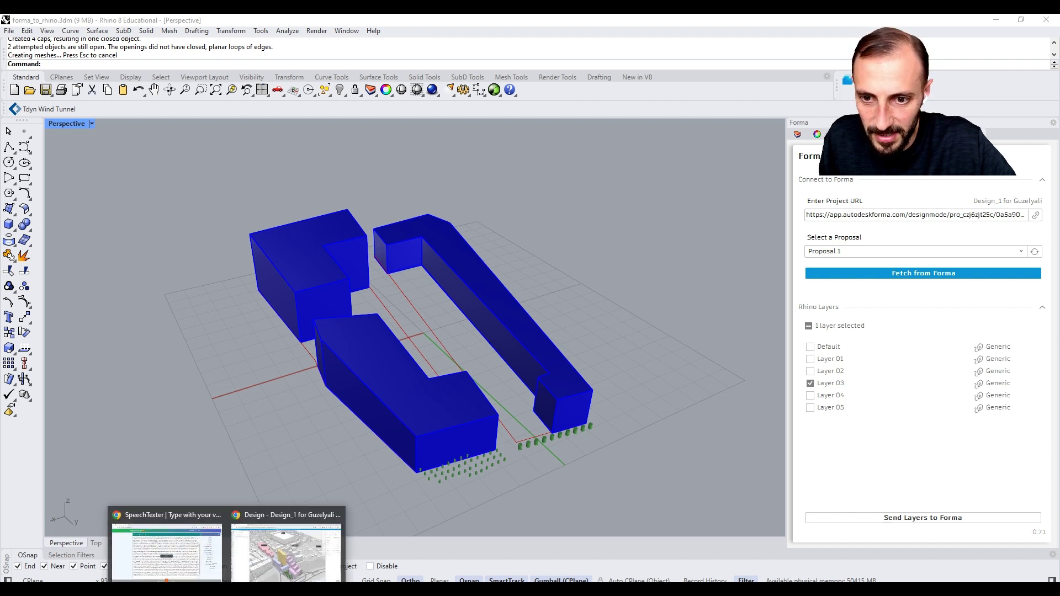
{"action": "left_click", "coordinate": [291, 554]}
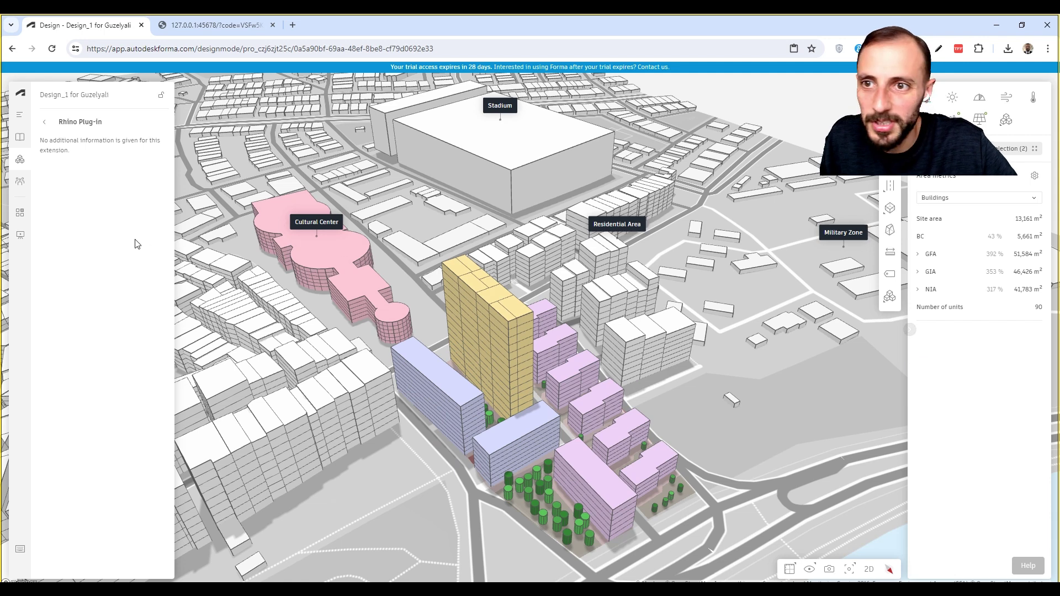
Look for the sent volumes in the project's library, its proposals and layers, and the Rhino Plug-in extension
{"action": "left_click", "coordinate": [19, 134]}
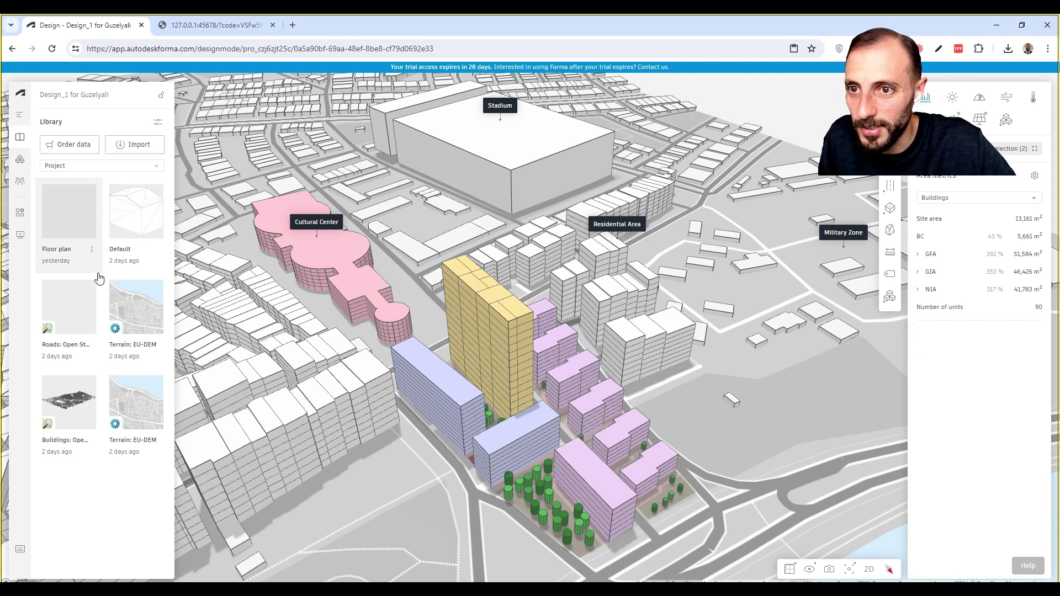
{"action": "left_click", "coordinate": [21, 121]}
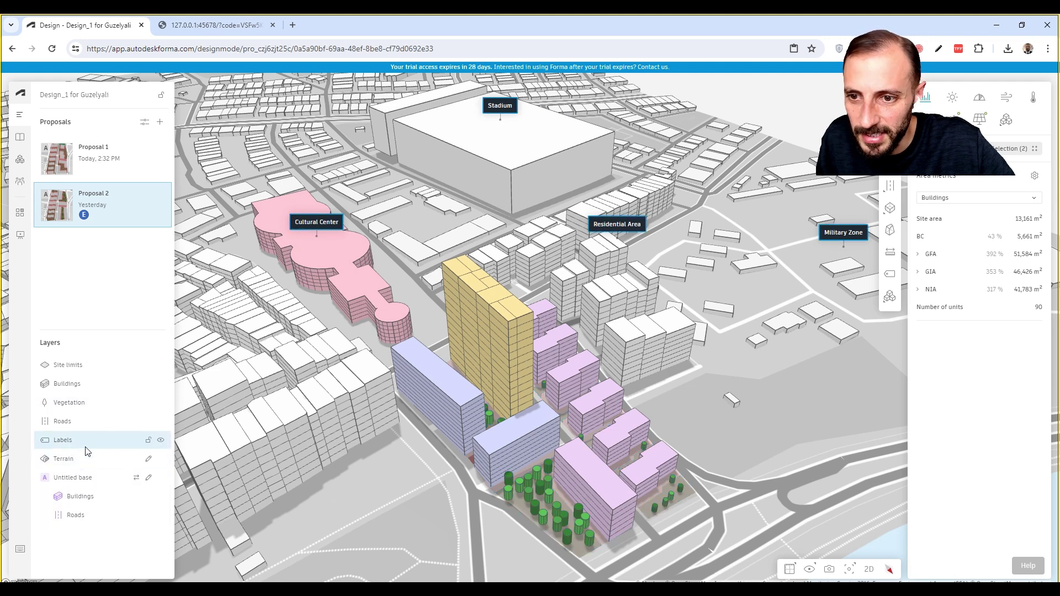
{"action": "mouse_move", "coordinate": [895, 288]}
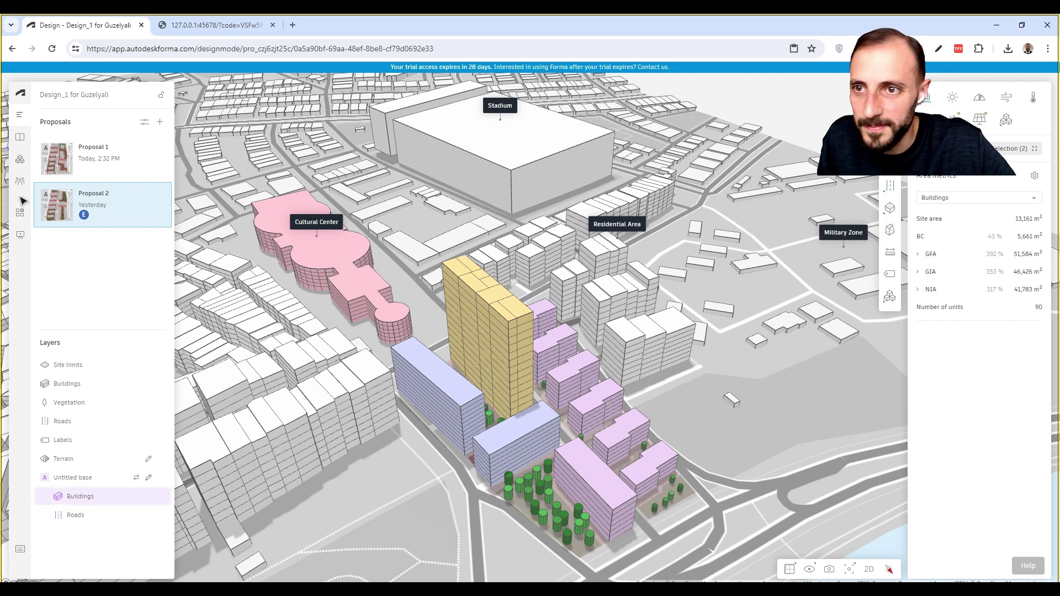
{"action": "left_click", "coordinate": [21, 159]}
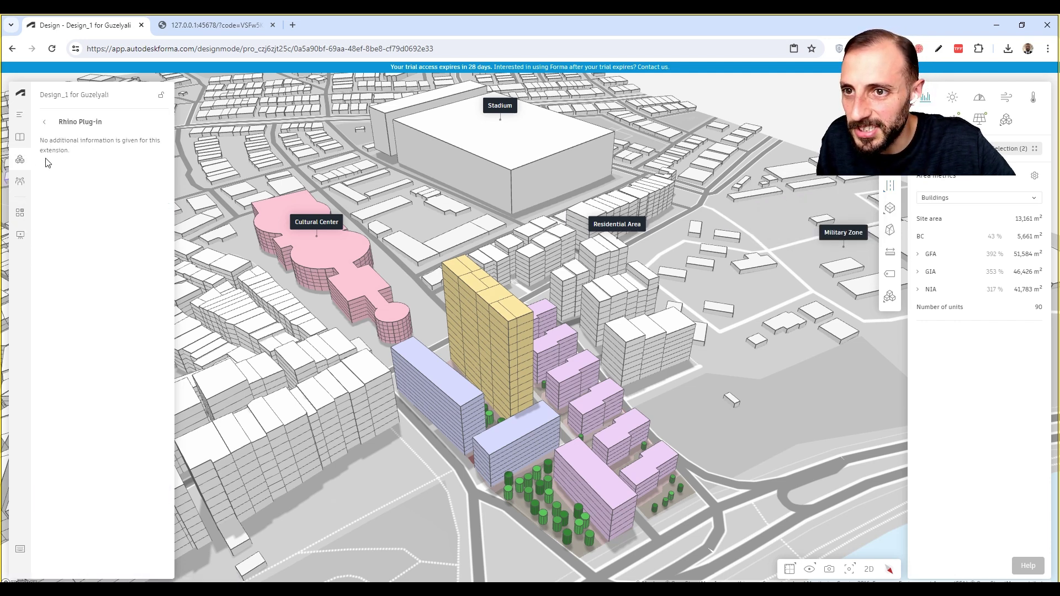
{"action": "left_click", "coordinate": [45, 122]}
{"action": "left_click", "coordinate": [96, 223]}
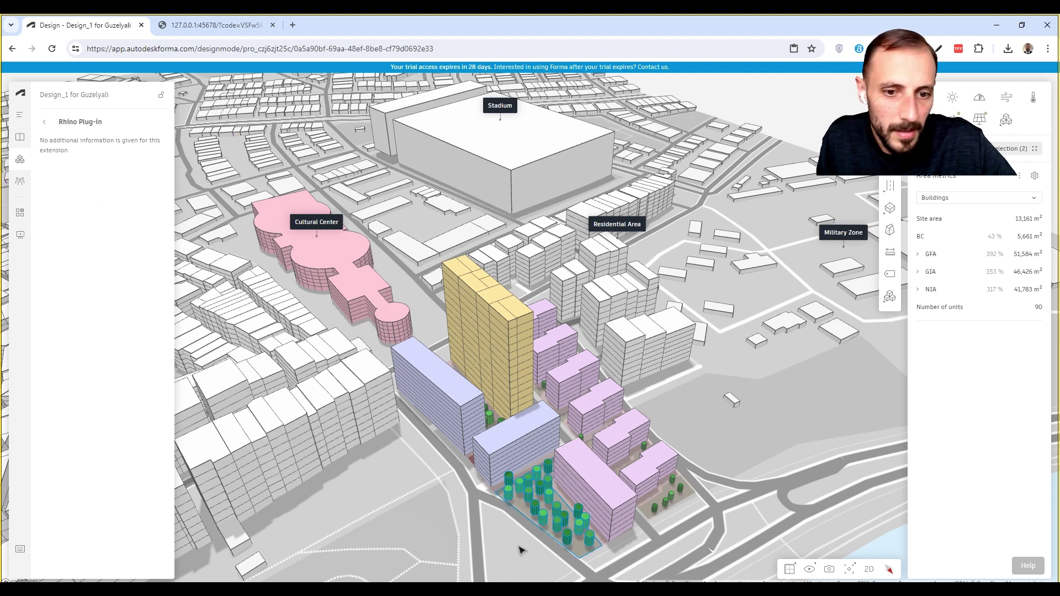
Return to Rhino to send Layer 03 to Forma again, and close the plug-in's connection page in the browser
{"action": "key", "text": "alt+Tab"}
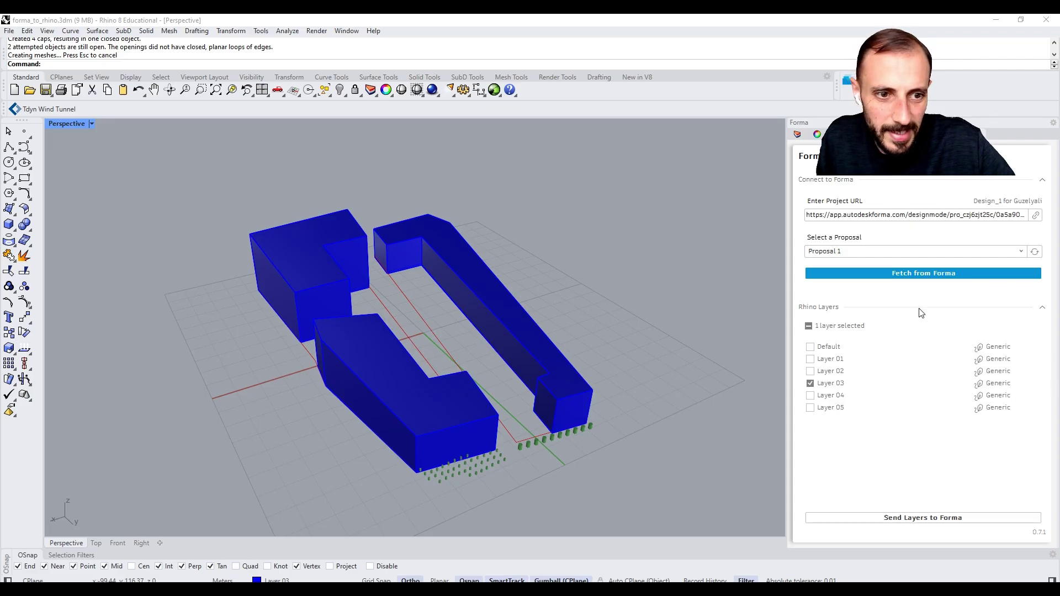
{"action": "left_click", "coordinate": [913, 514]}
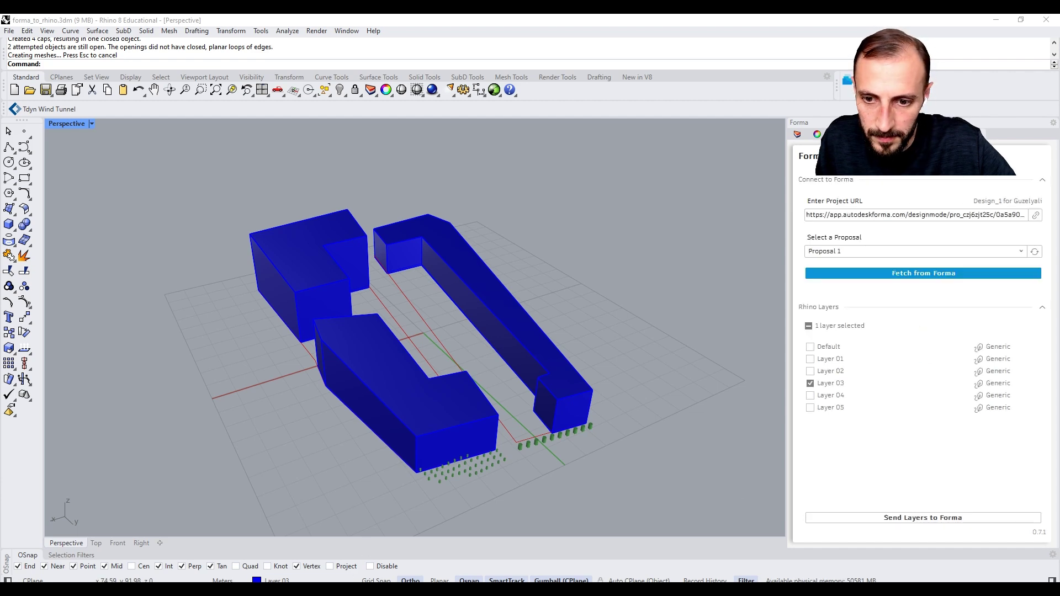
{"action": "left_click", "coordinate": [265, 562]}
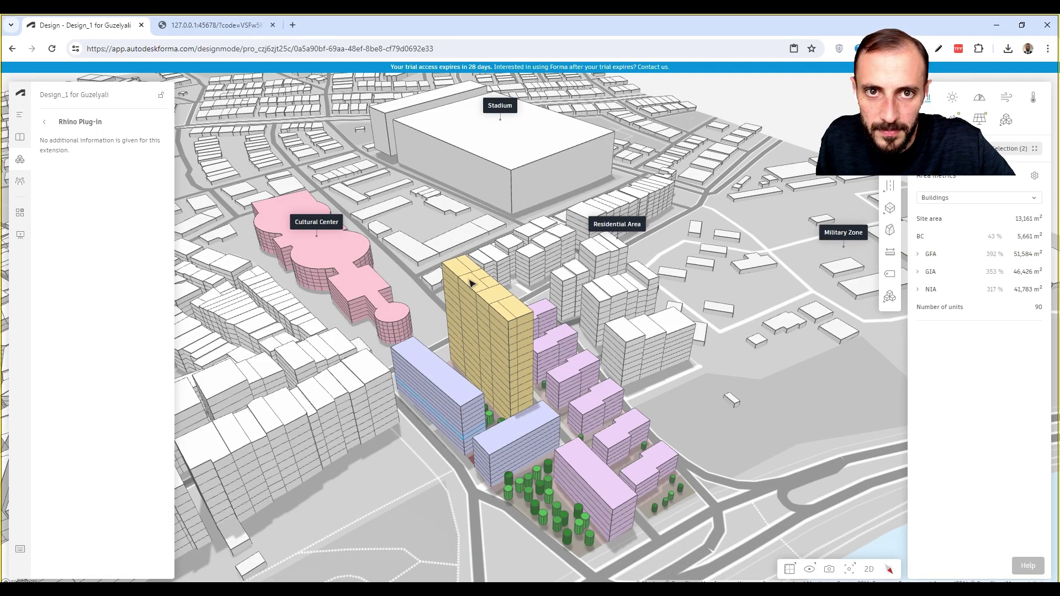
{"action": "left_click", "coordinate": [226, 22]}
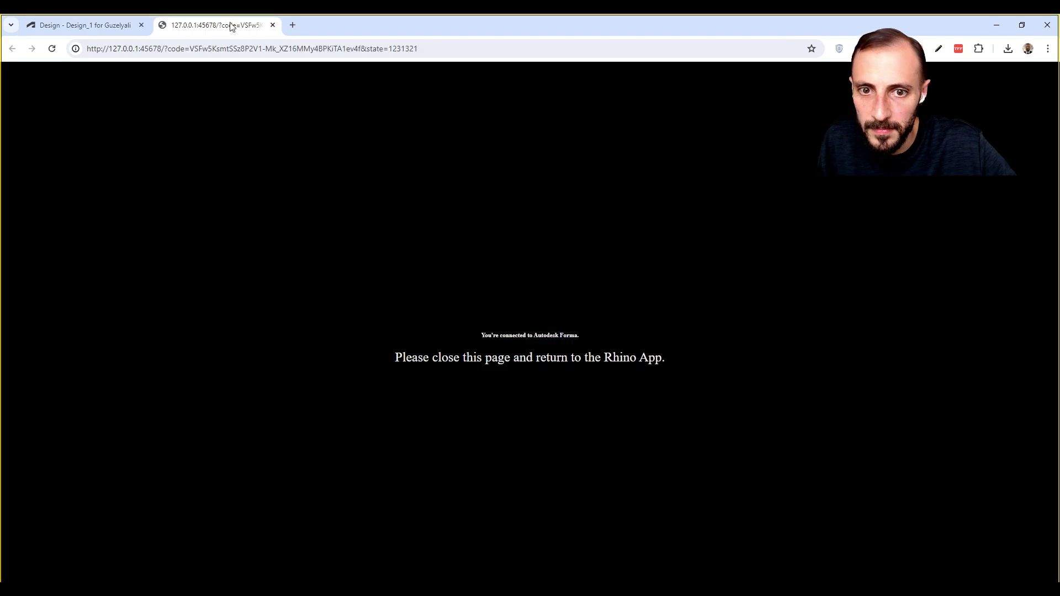
{"action": "left_click", "coordinate": [273, 25]}
Check the long narrow volume in Rhino and look over the Forma site model in the browser for the sent volumes
{"action": "key", "text": "alt+Tab"}
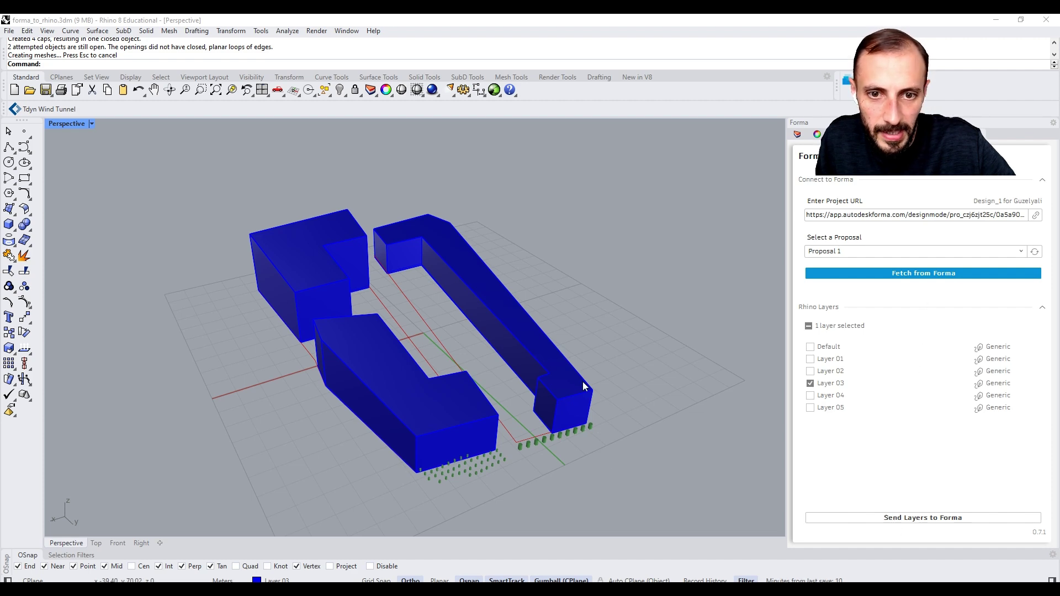
{"action": "left_click", "coordinate": [563, 381]}
{"action": "left_click", "coordinate": [628, 356]}
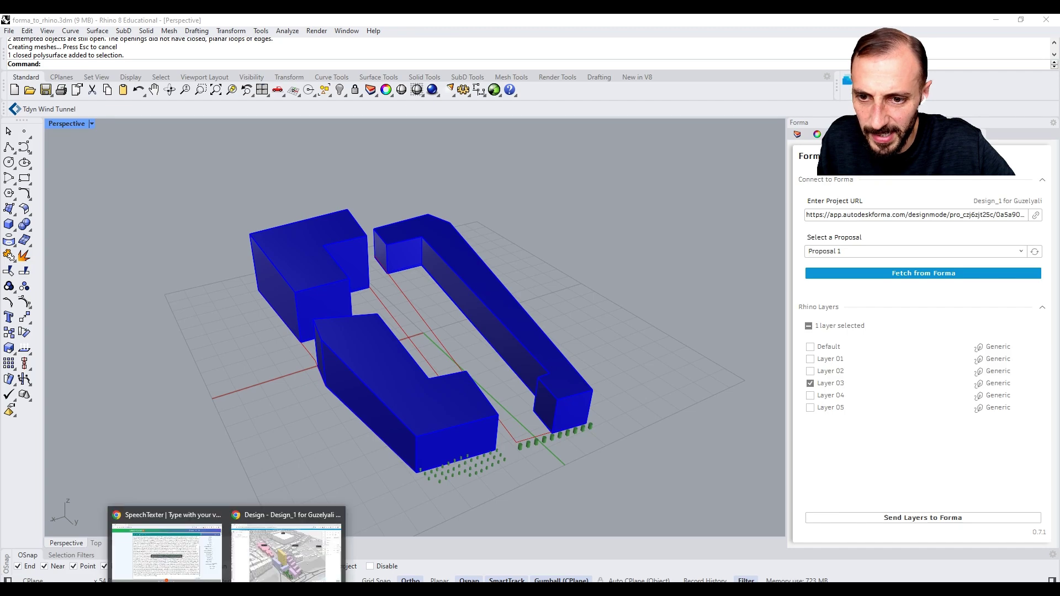
{"action": "left_click", "coordinate": [290, 557]}
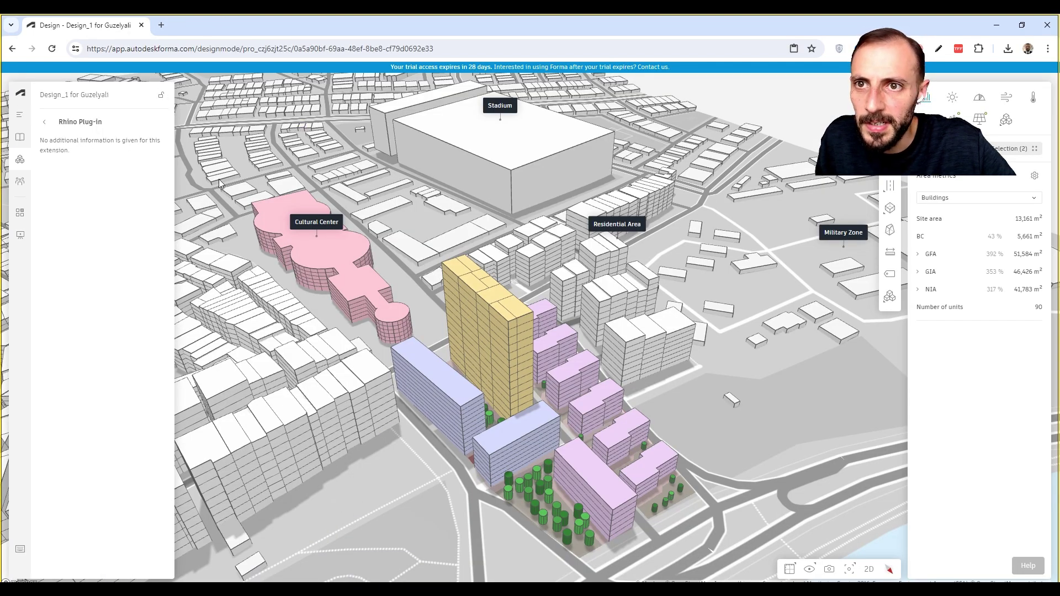
{"action": "left_click_drag", "start_coordinate": [310, 260], "coordinate": [337, 260]}
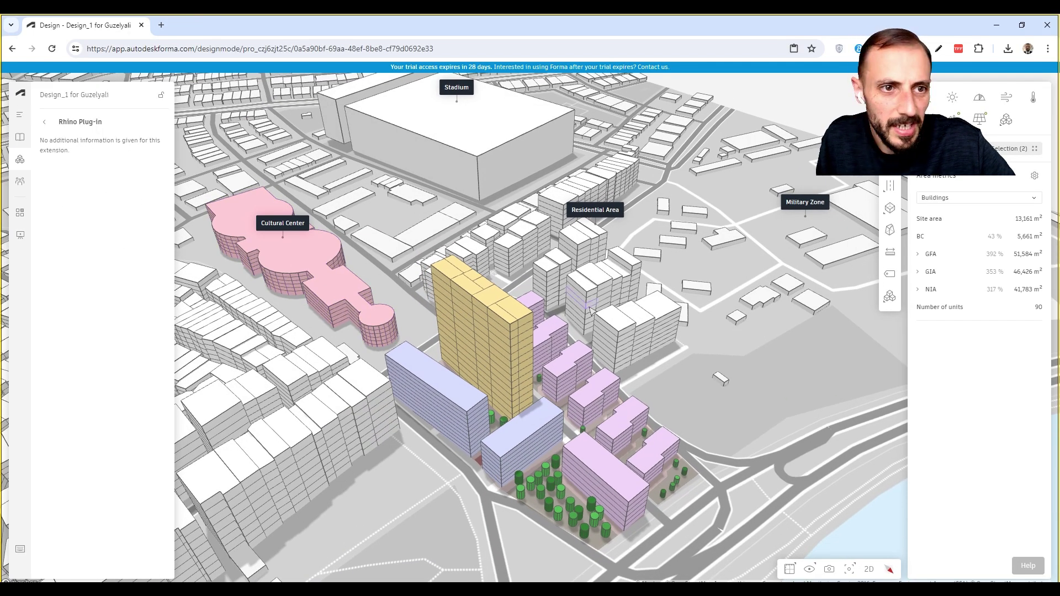
{"action": "left_click_drag", "start_coordinate": [590, 310], "coordinate": [564, 301]}
{"action": "scroll", "coordinate": [564, 301], "scroll_direction": "down", "scroll_amount": 1}
{"action": "scroll", "coordinate": [556, 361], "scroll_direction": "down", "scroll_amount": 1}
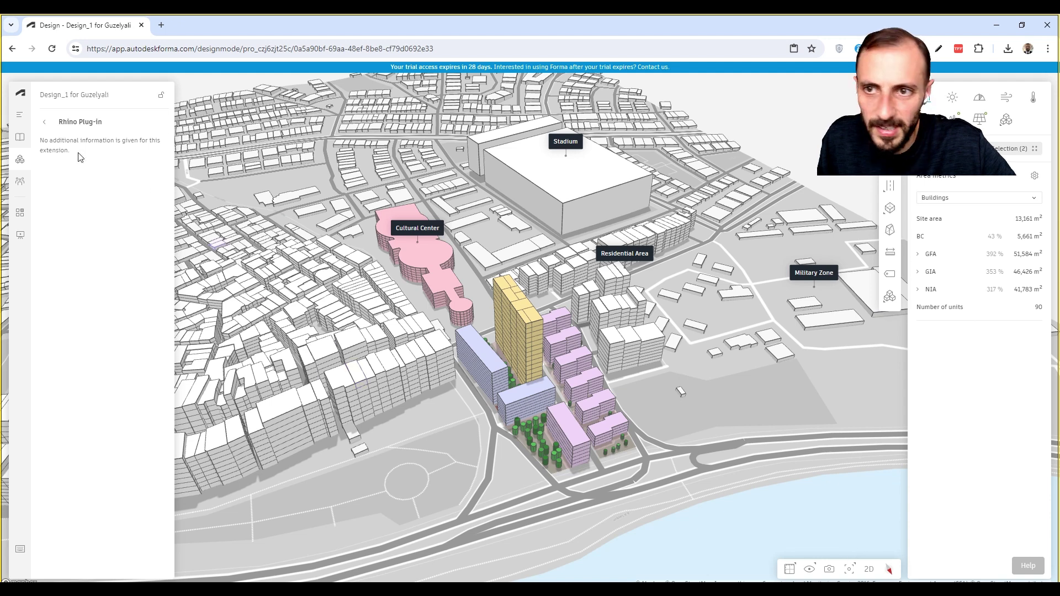
Leave the extension page, open Proposal 1 and hide its Buildings and Vegetation layers
{"action": "left_click", "coordinate": [20, 137]}
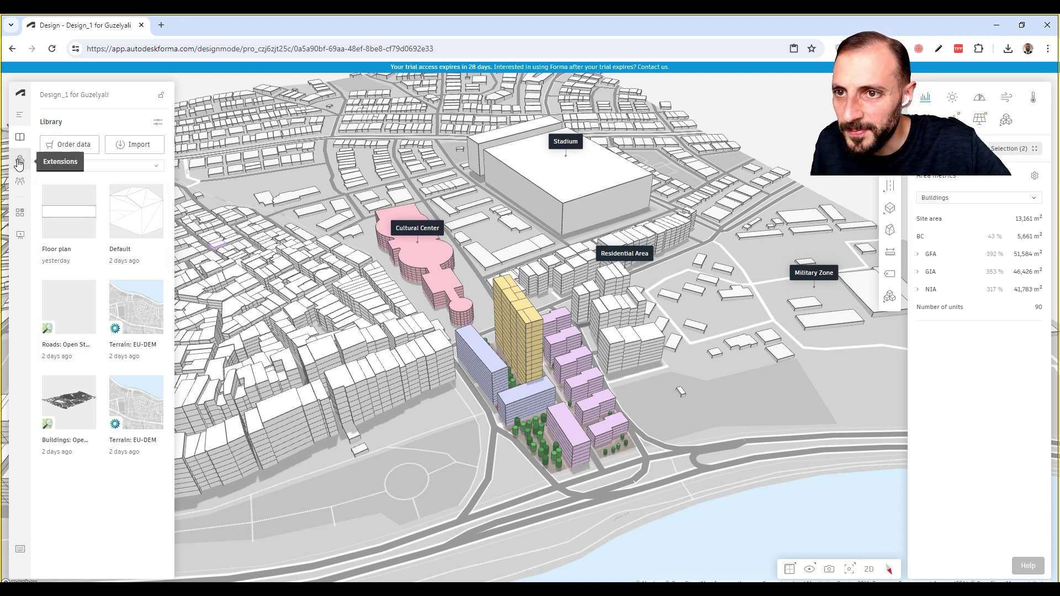
{"action": "left_click", "coordinate": [20, 114]}
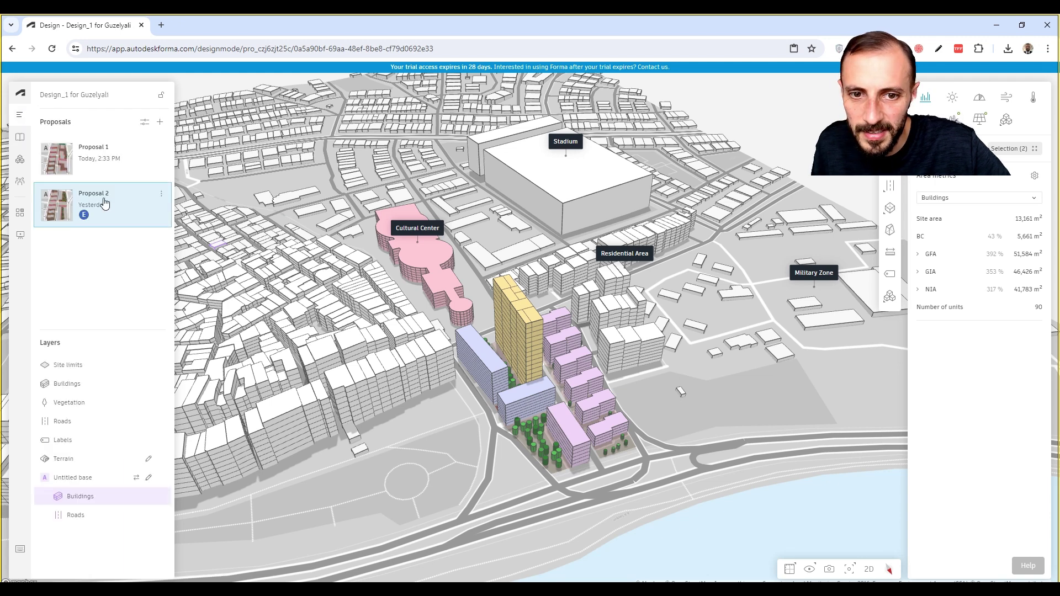
{"action": "left_click", "coordinate": [98, 163]}
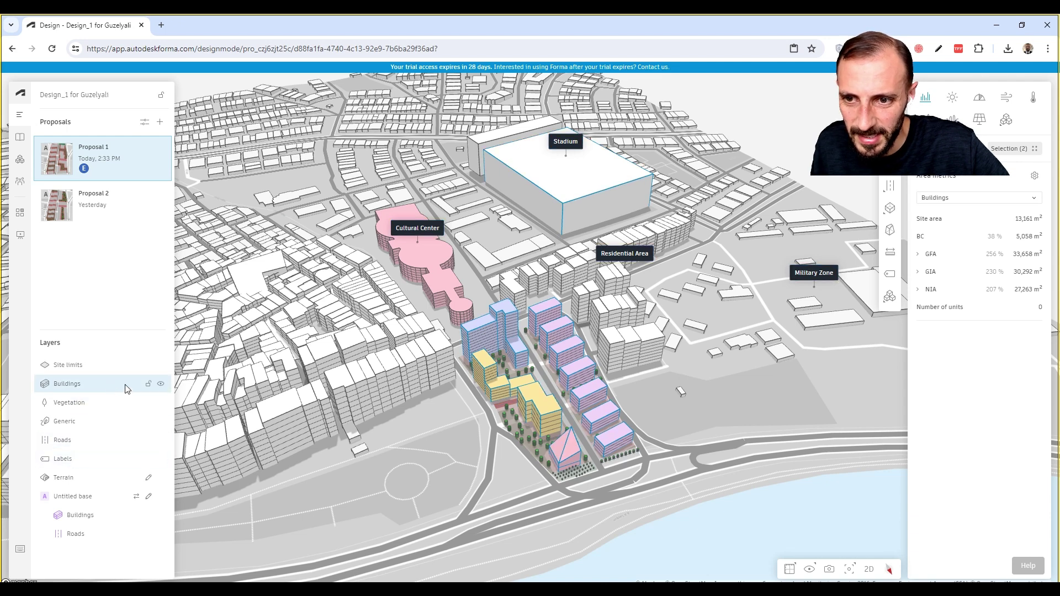
{"action": "left_click", "coordinate": [160, 385]}
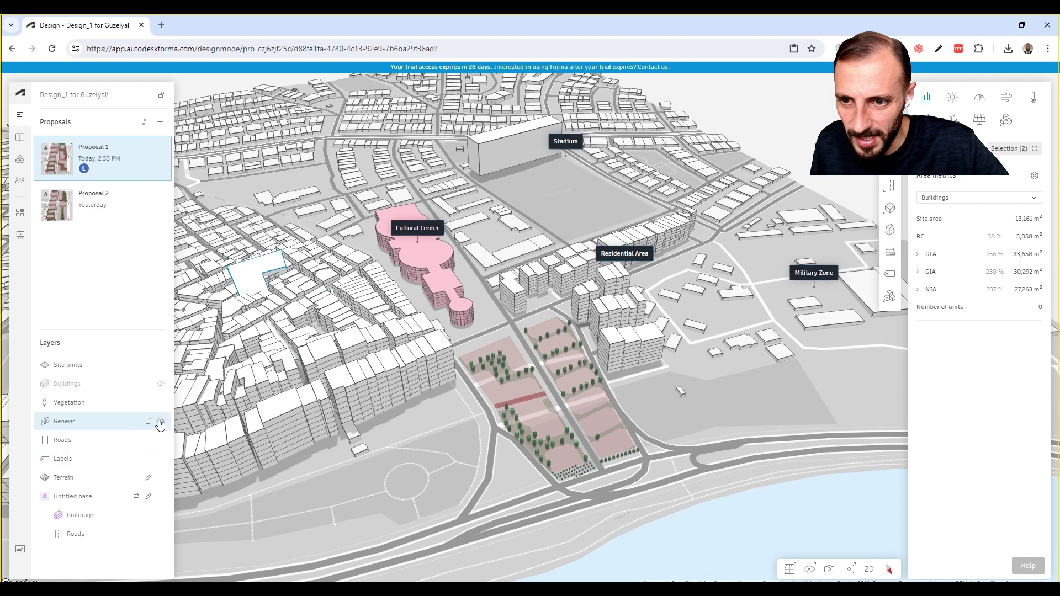
{"action": "left_click", "coordinate": [161, 403]}
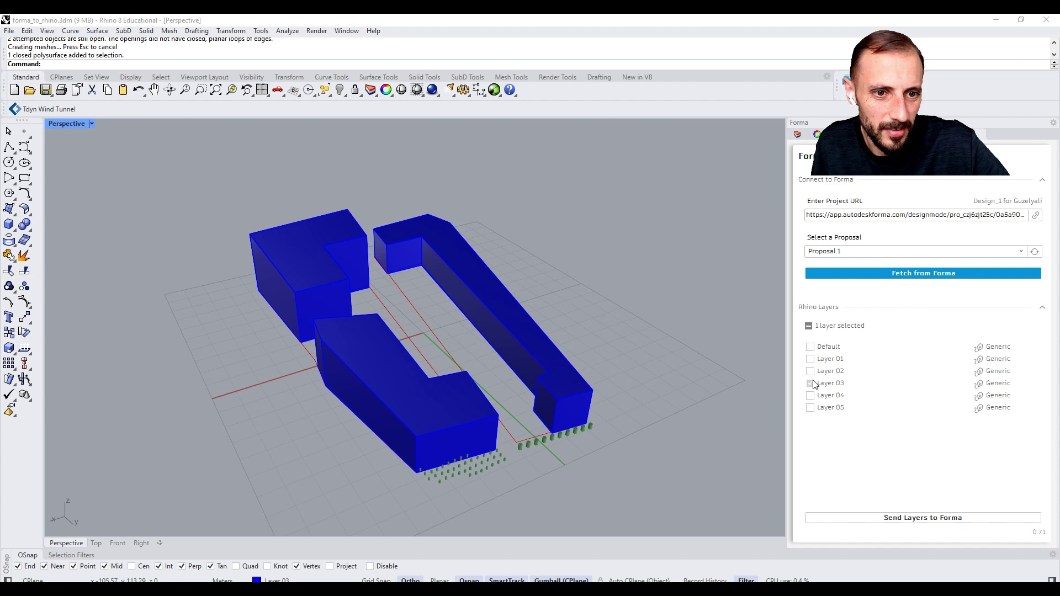
In Rhino, check the layer list and the building volumes, and review the Forma layer types available for Layer 03
{"action": "left_click", "coordinate": [817, 134]}
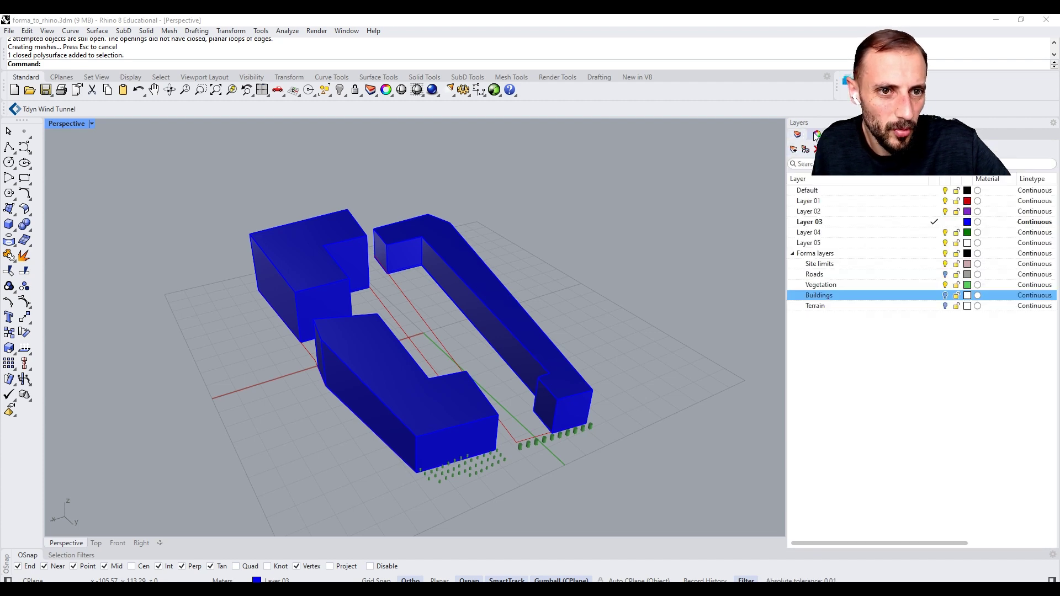
{"action": "left_click", "coordinate": [816, 134]}
{"action": "left_click_drag", "start_coordinate": [492, 203], "coordinate": [286, 396]}
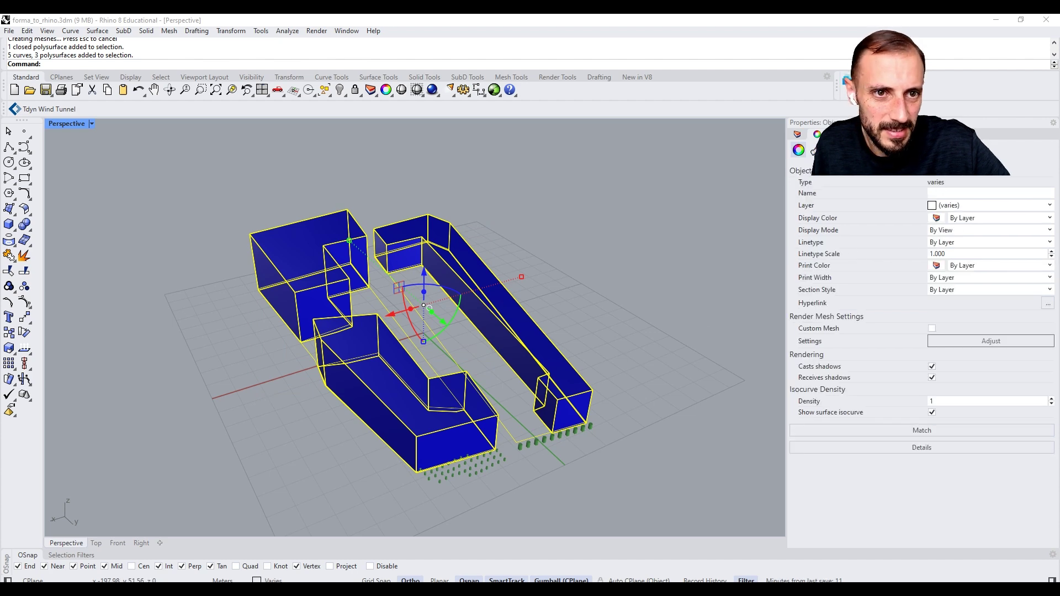
{"action": "left_click", "coordinate": [976, 135]}
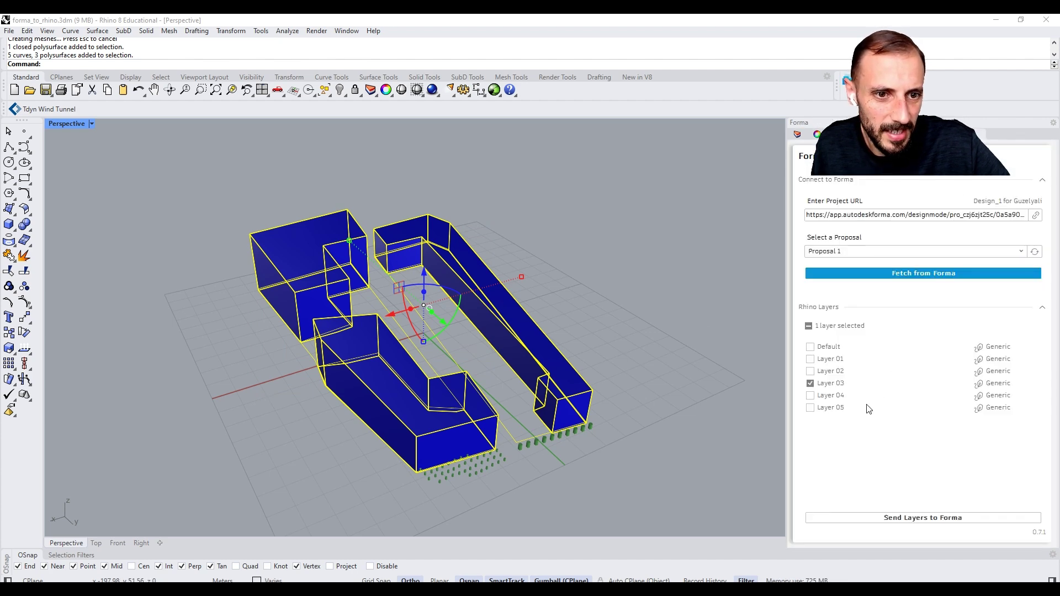
{"action": "left_click", "coordinate": [989, 385]}
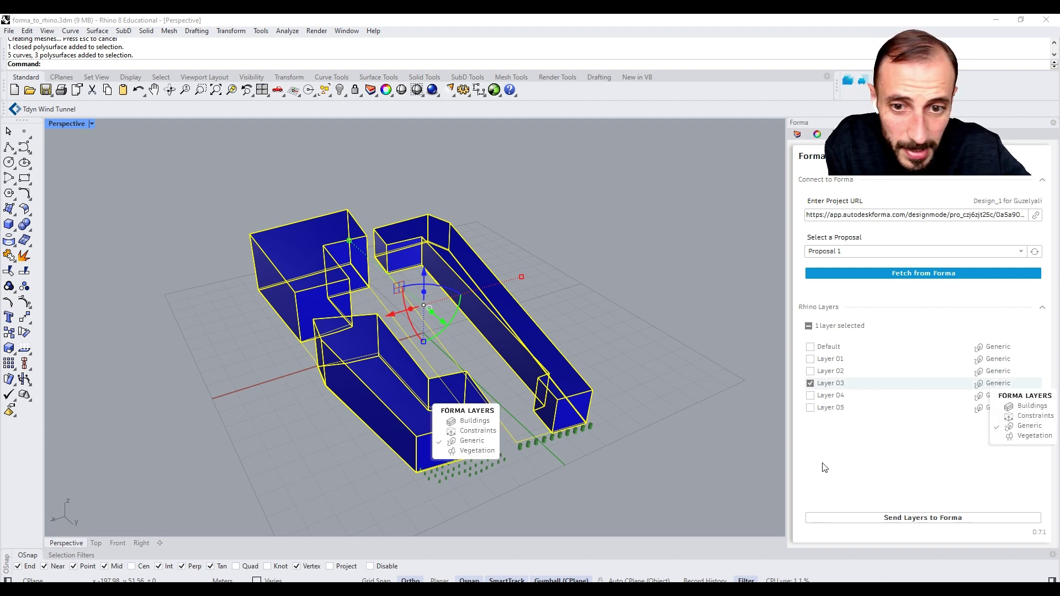
{"action": "left_click", "coordinate": [683, 472]}
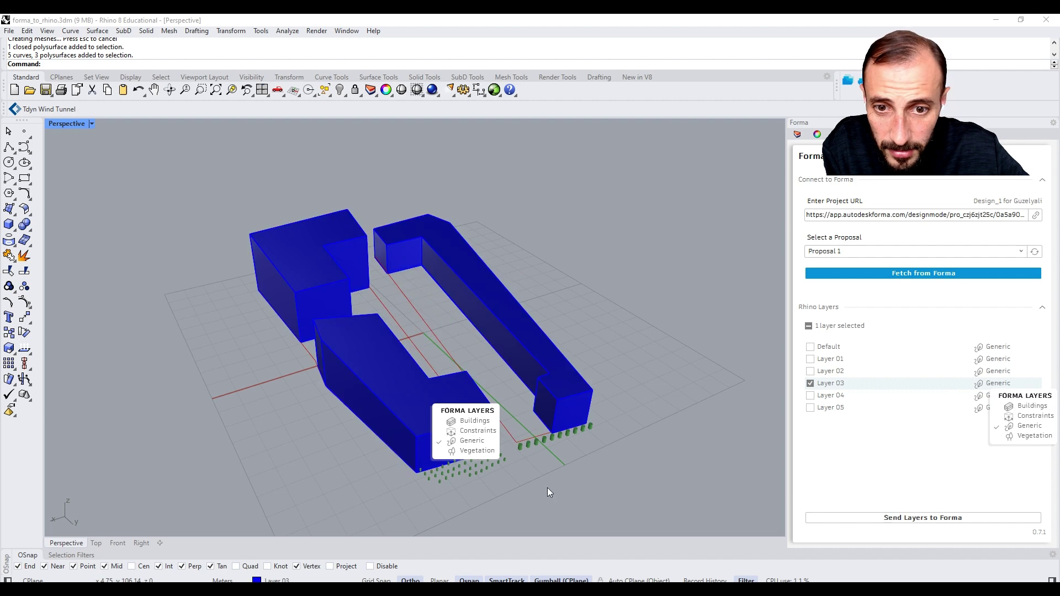
{"action": "left_click", "coordinate": [442, 422]}
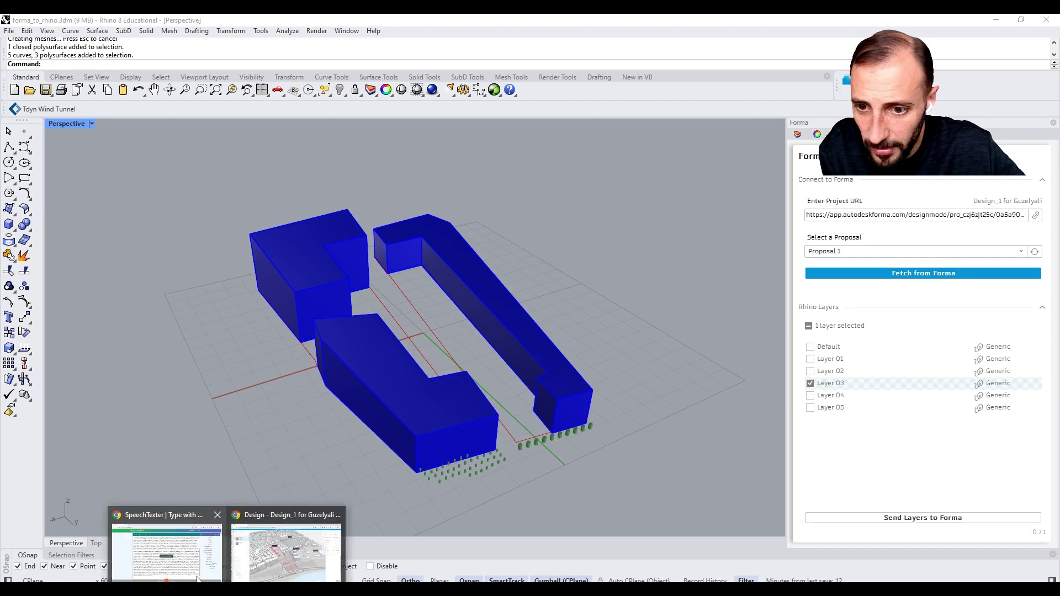
Return to the Forma project in the browser and toggle the Generic layer's visibility to locate the sent volumes
{"action": "left_click", "coordinate": [290, 563]}
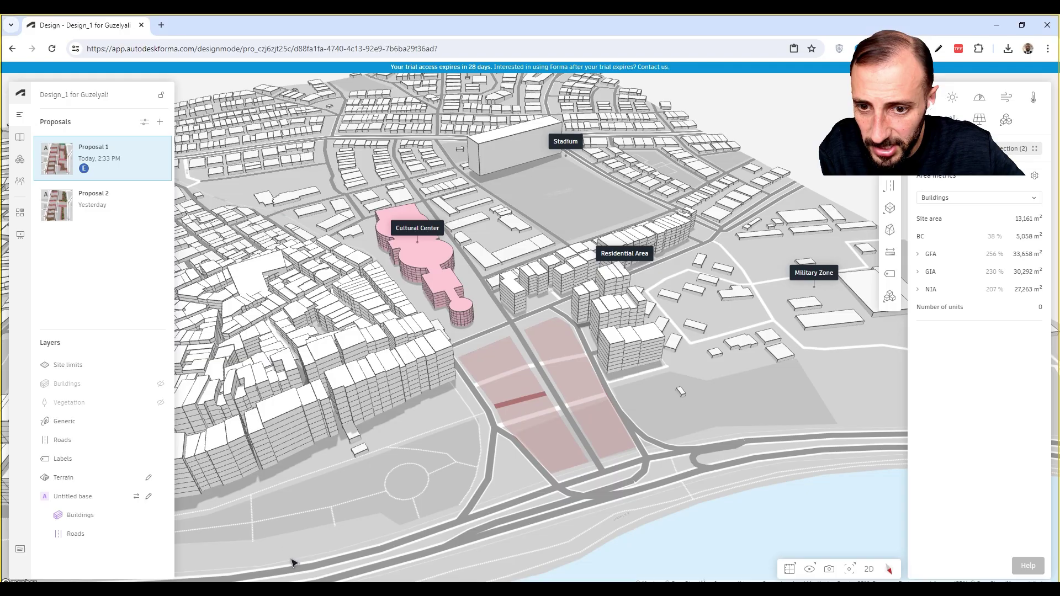
{"action": "left_click", "coordinate": [108, 423]}
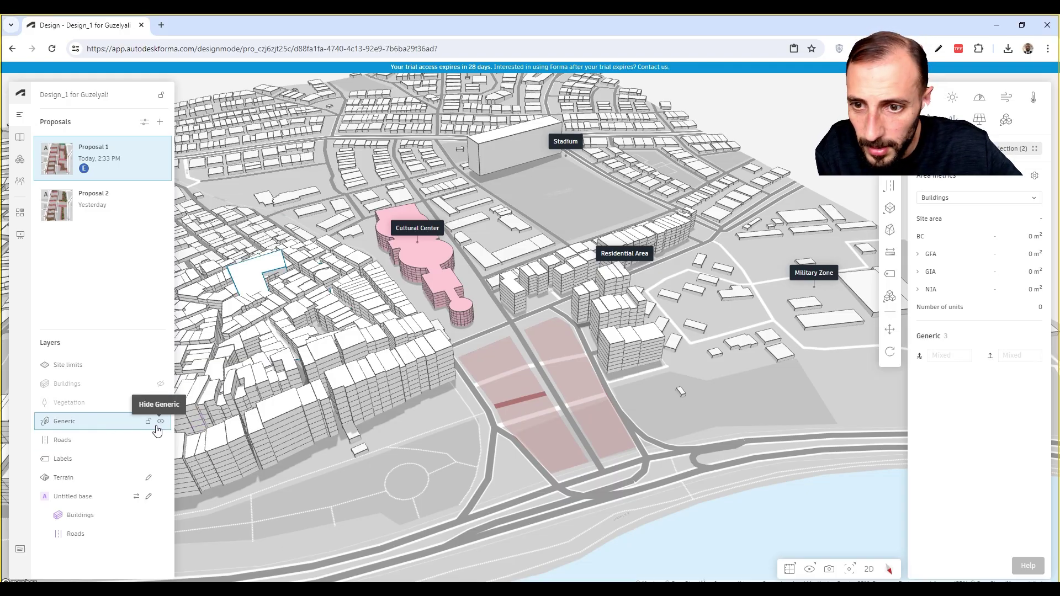
{"action": "left_click", "coordinate": [161, 422]}
{"action": "left_click", "coordinate": [162, 423]}
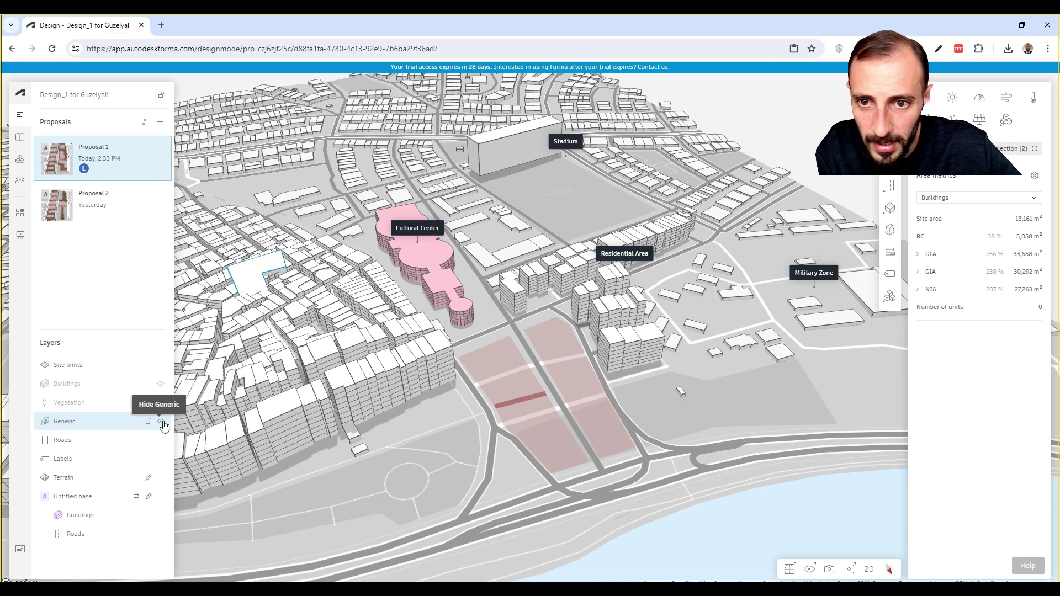
Move the three Generic volumes from the old urban blocks onto the pink site plots
{"action": "left_click_drag", "start_coordinate": [243, 283], "coordinate": [350, 284]}
{"action": "left_click_drag", "start_coordinate": [443, 297], "coordinate": [529, 308]}
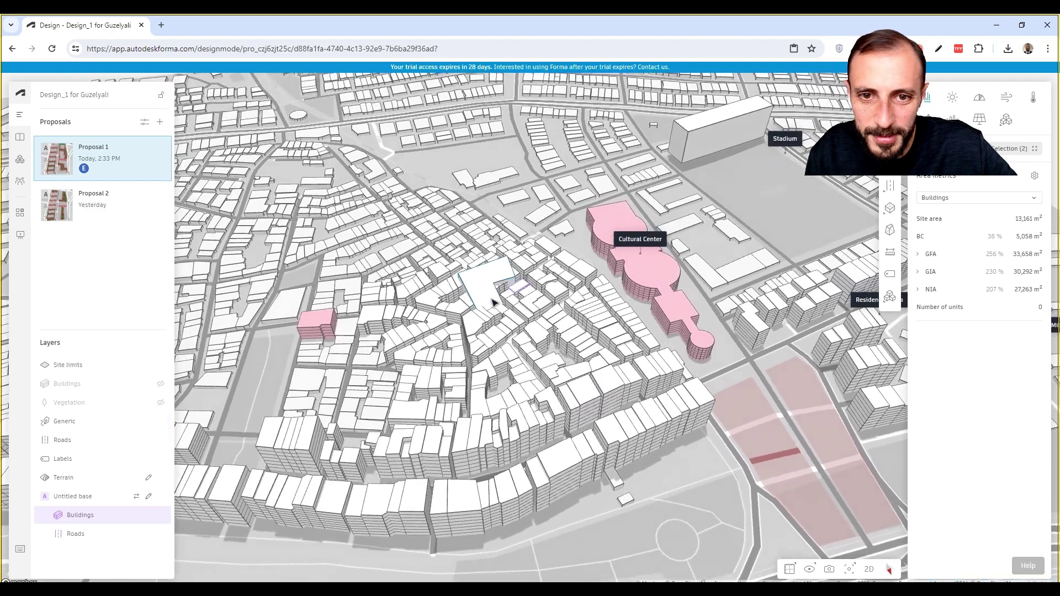
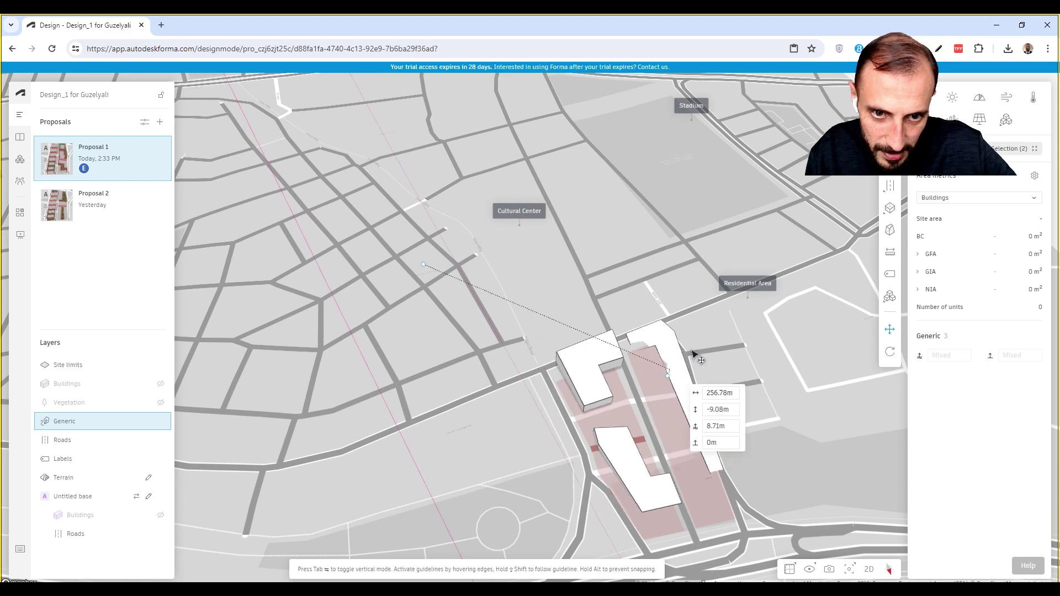
{"action": "left_click", "coordinate": [711, 339]}
Try to raise only the L-shaped Generic volume vertically to ground level, and undo the move
{"action": "right_click_drag", "start_coordinate": [602, 368], "coordinate": [639, 347]}
{"action": "scroll", "coordinate": [638, 346], "scroll_direction": "up", "scroll_amount": 1}
{"action": "right_click_drag", "start_coordinate": [599, 313], "coordinate": [590, 335]}
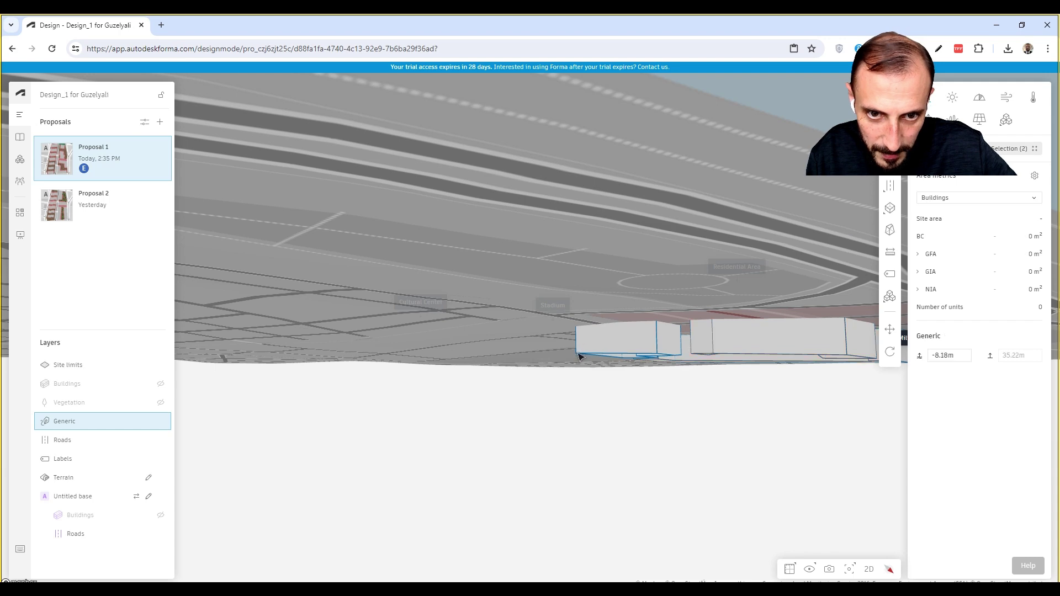
{"action": "left_click", "coordinate": [889, 329]}
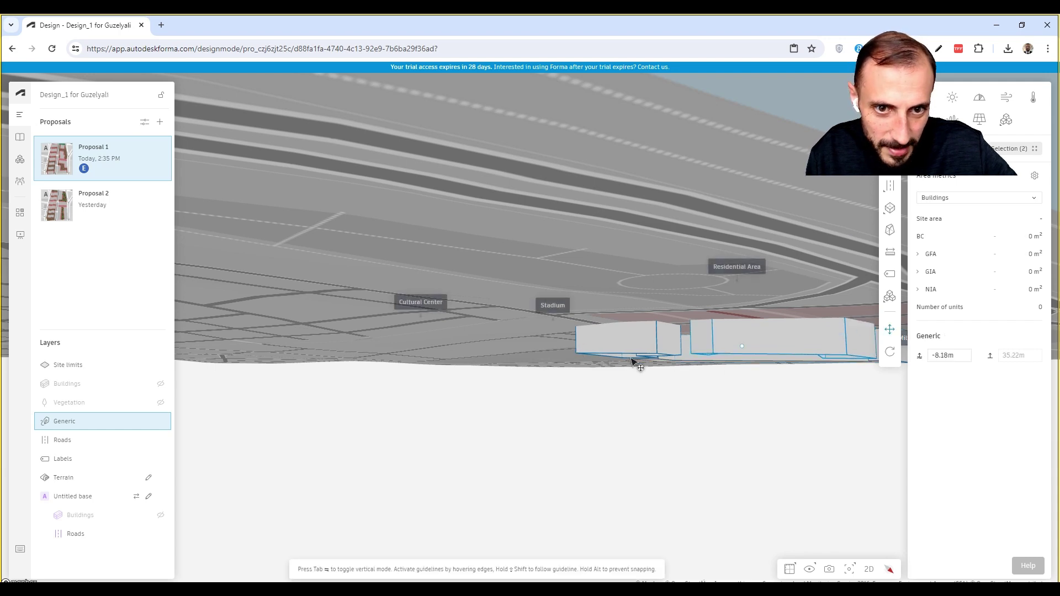
{"action": "left_click", "coordinate": [576, 353]}
{"action": "right_click_drag", "start_coordinate": [590, 351], "coordinate": [592, 405]}
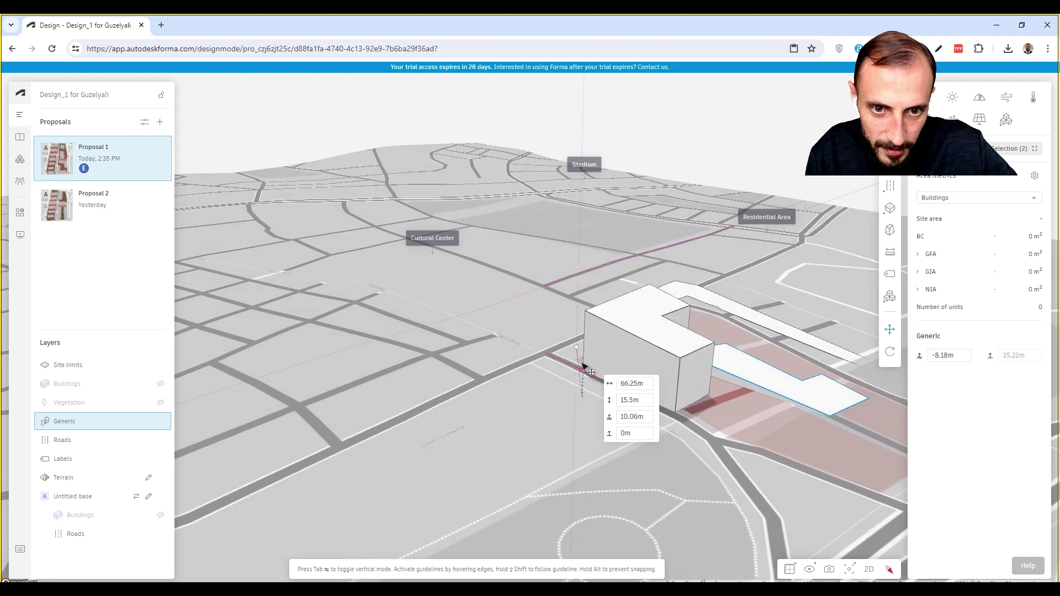
{"action": "left_click", "coordinate": [587, 368]}
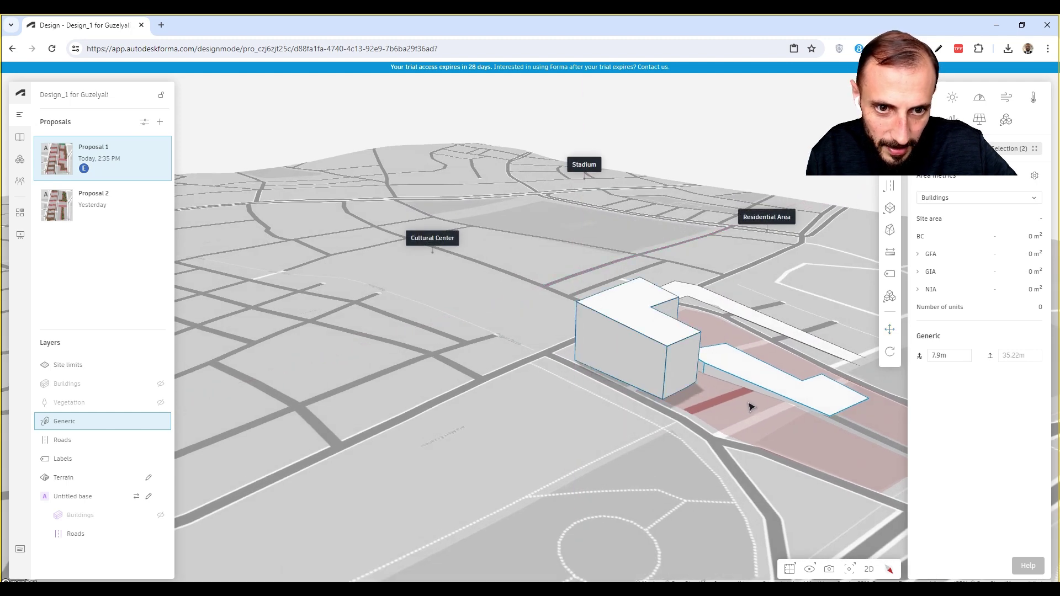
{"action": "right_click", "coordinate": [357, 136]}
{"action": "left_click", "coordinate": [395, 246]}
Select all three Generic volumes and raise them together vertically from a bottom corner so they stand on the terrain
{"action": "right_click_drag", "start_coordinate": [580, 402], "coordinate": [587, 341]}
{"action": "left_click", "coordinate": [624, 341]}
{"action": "left_click", "coordinate": [776, 320], "text": "shift"}
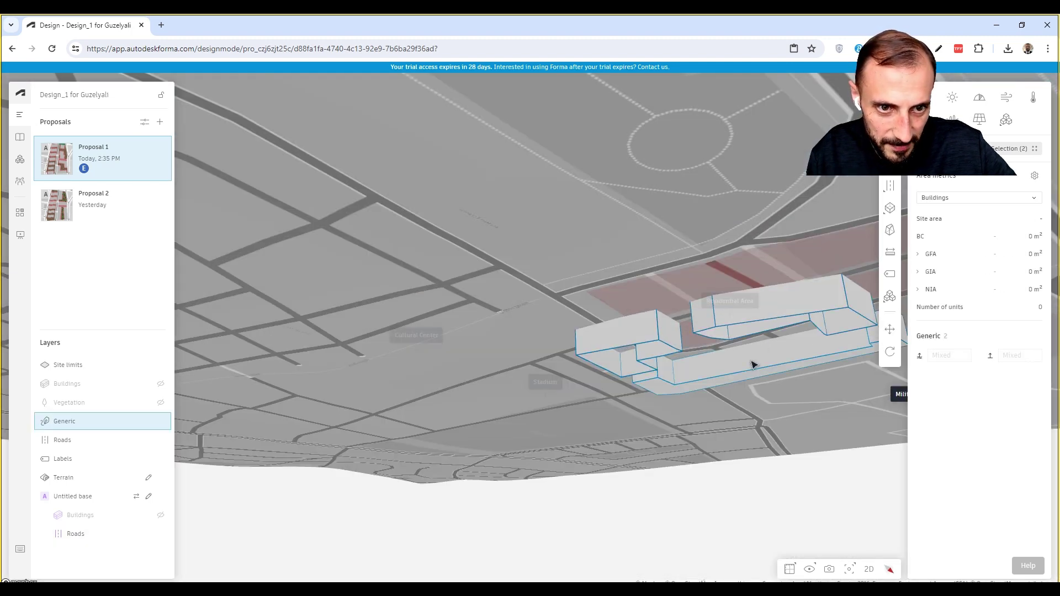
{"action": "left_click", "coordinate": [889, 330]}
{"action": "left_click", "coordinate": [576, 356]}
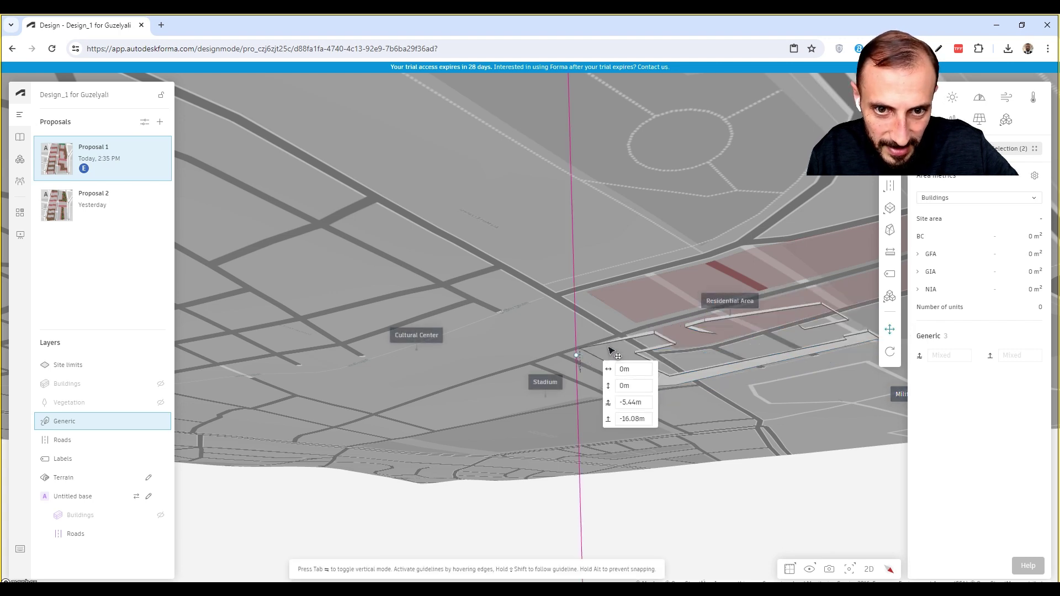
{"action": "right_click_drag", "start_coordinate": [603, 356], "coordinate": [601, 412]}
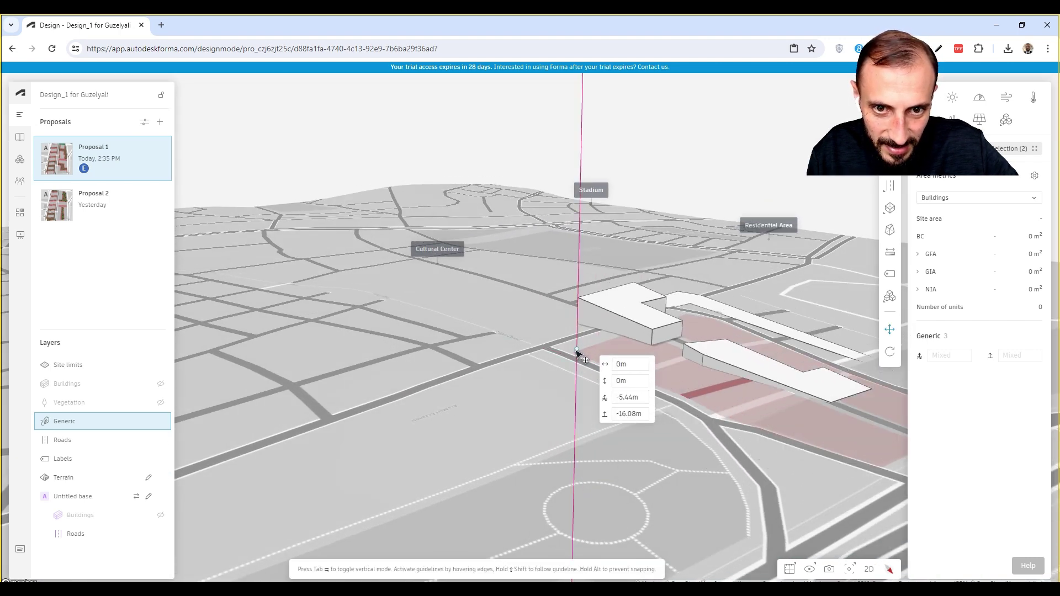
{"action": "left_click", "coordinate": [579, 356]}
{"action": "scroll", "coordinate": [597, 365], "scroll_direction": "down", "scroll_amount": 1}
{"action": "scroll", "coordinate": [598, 366], "scroll_direction": "down", "scroll_amount": 1}
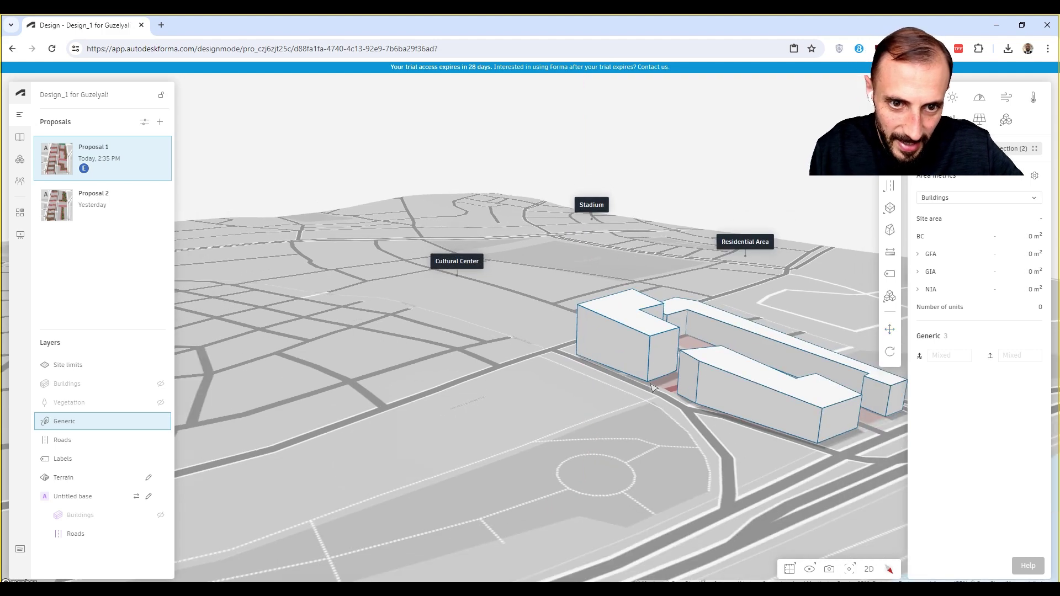
{"action": "right_click_drag", "start_coordinate": [650, 385], "coordinate": [678, 393]}
{"action": "left_click", "coordinate": [677, 393]}
Duplicate Proposal 1 and rename the copy "Proposal from rhino"
{"action": "left_click_drag", "start_coordinate": [768, 388], "coordinate": [501, 417]}
{"action": "right_click_drag", "start_coordinate": [505, 423], "coordinate": [381, 403]}
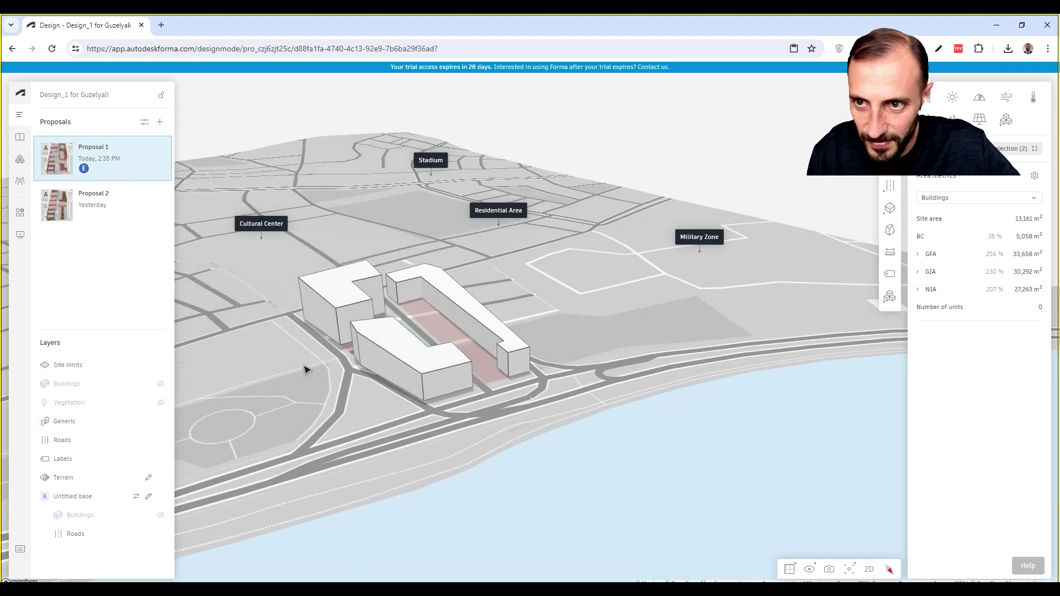
{"action": "left_click_drag", "start_coordinate": [305, 369], "coordinate": [399, 379]}
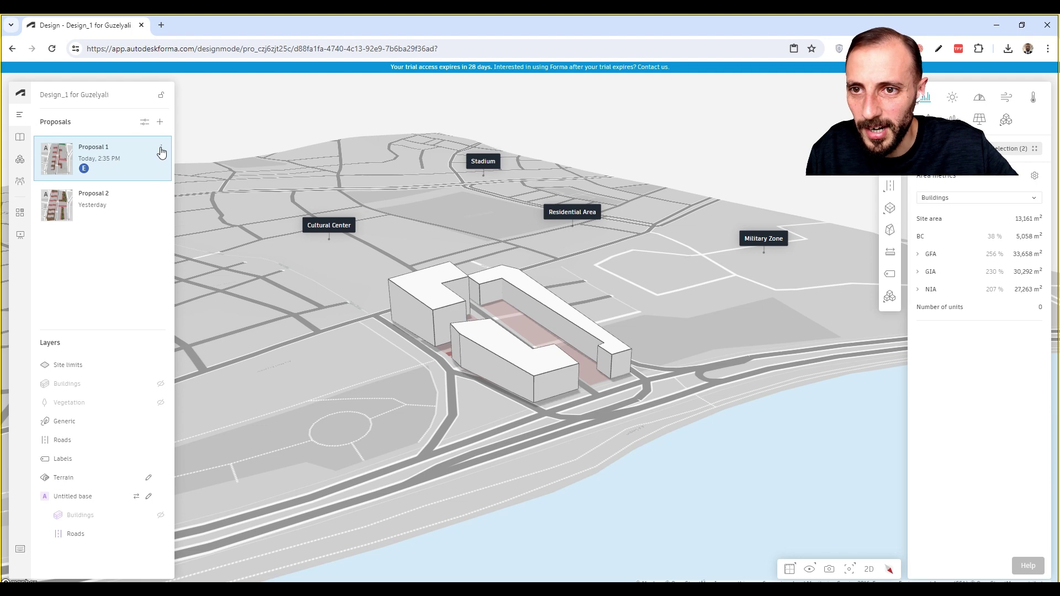
{"action": "left_click", "coordinate": [161, 151]}
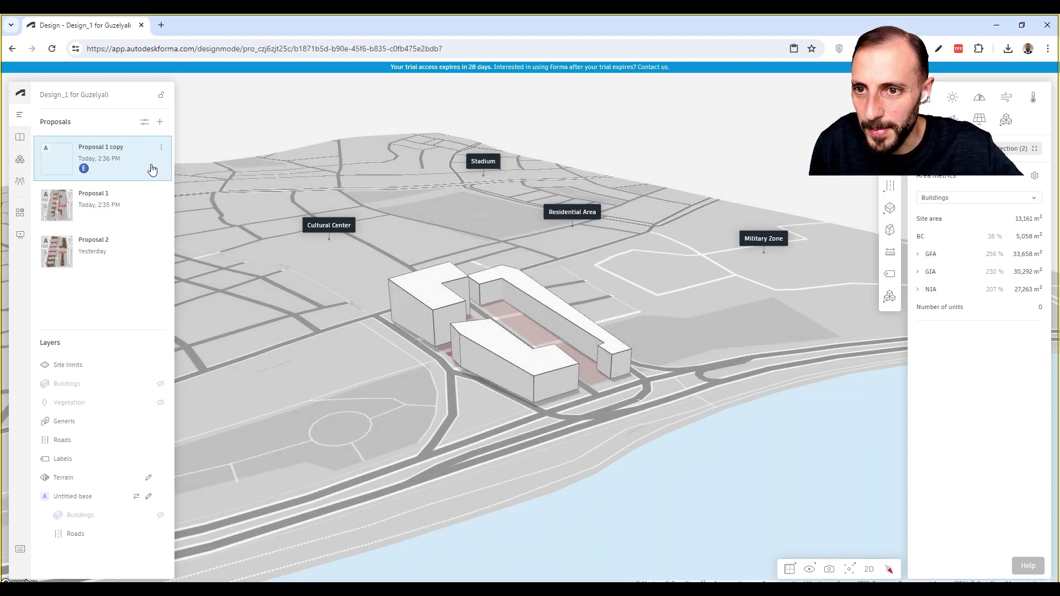
{"action": "left_click", "coordinate": [163, 151]}
{"action": "left_click", "coordinate": [201, 170]}
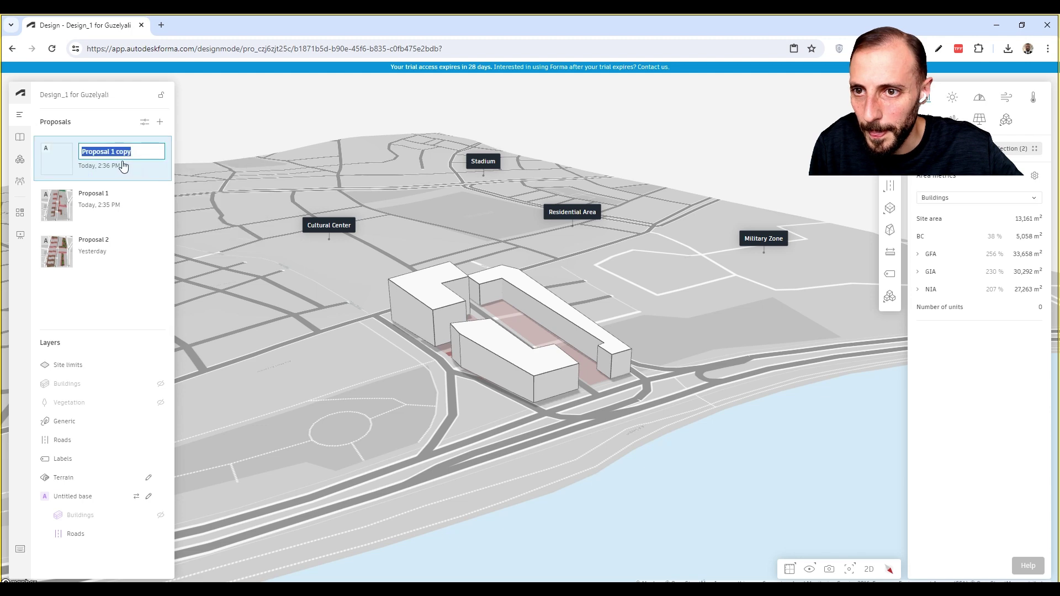
{"action": "left_click", "coordinate": [132, 153]}
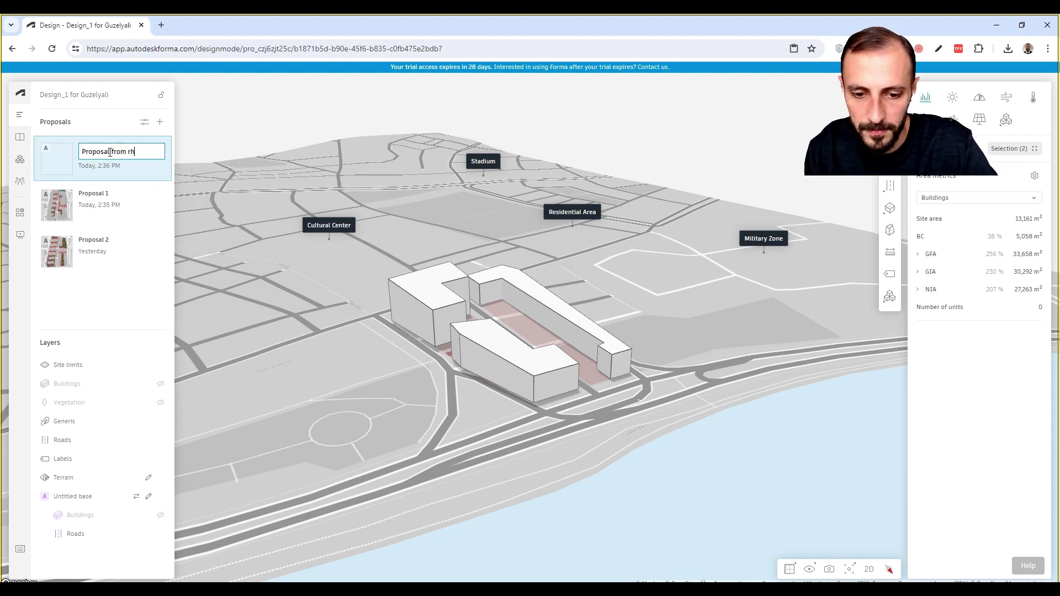
{"action": "left_click", "coordinate": [131, 291]}
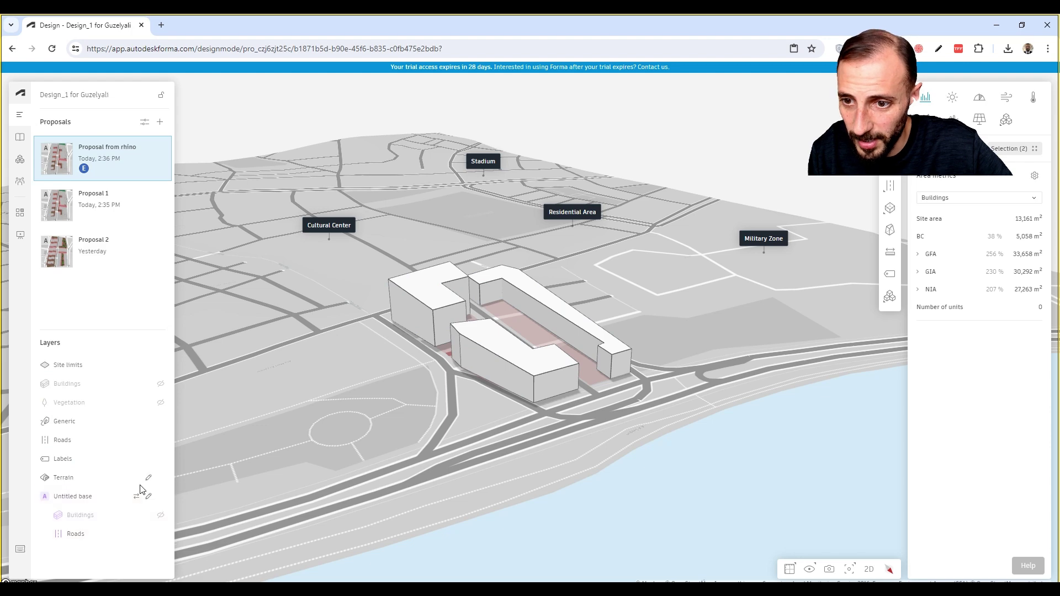
Show the new proposal's Buildings and Vegetation layers, hide Generic, and keep the base Buildings hidden after a brief check
{"action": "left_click", "coordinate": [160, 516]}
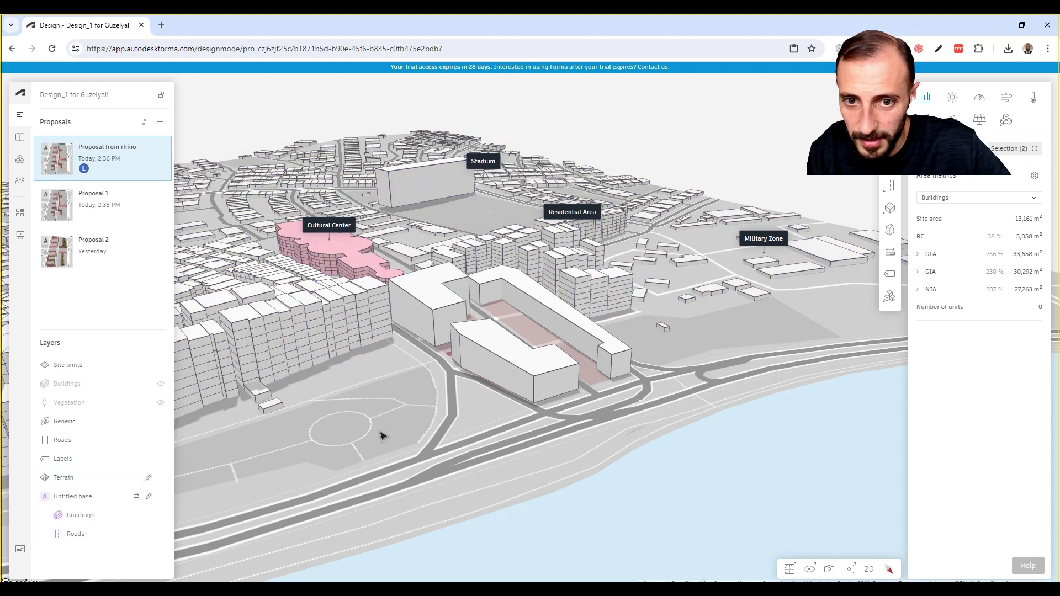
{"action": "left_click", "coordinate": [160, 383]}
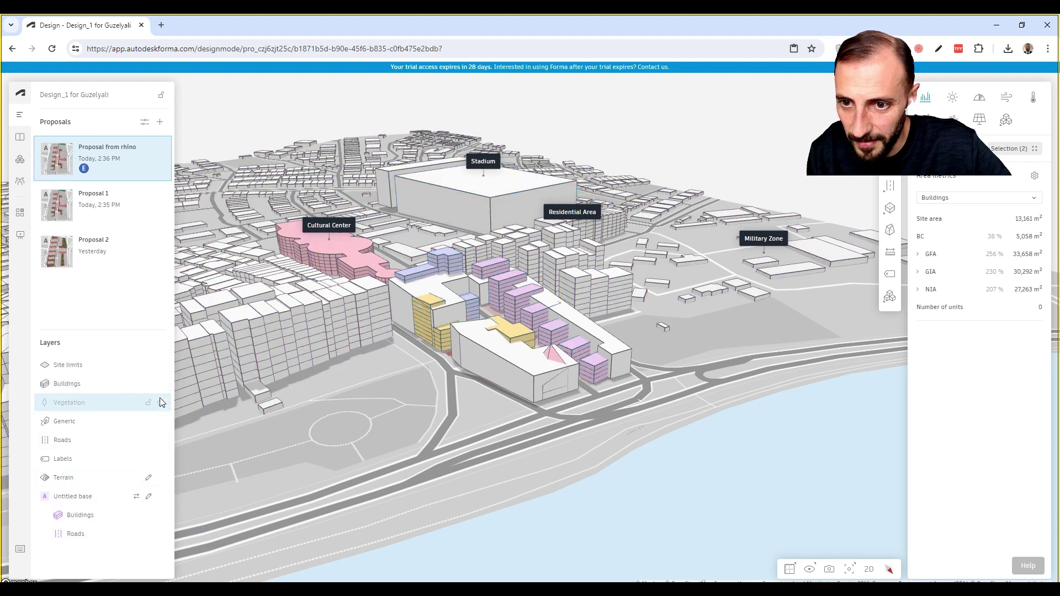
{"action": "left_click", "coordinate": [162, 407]}
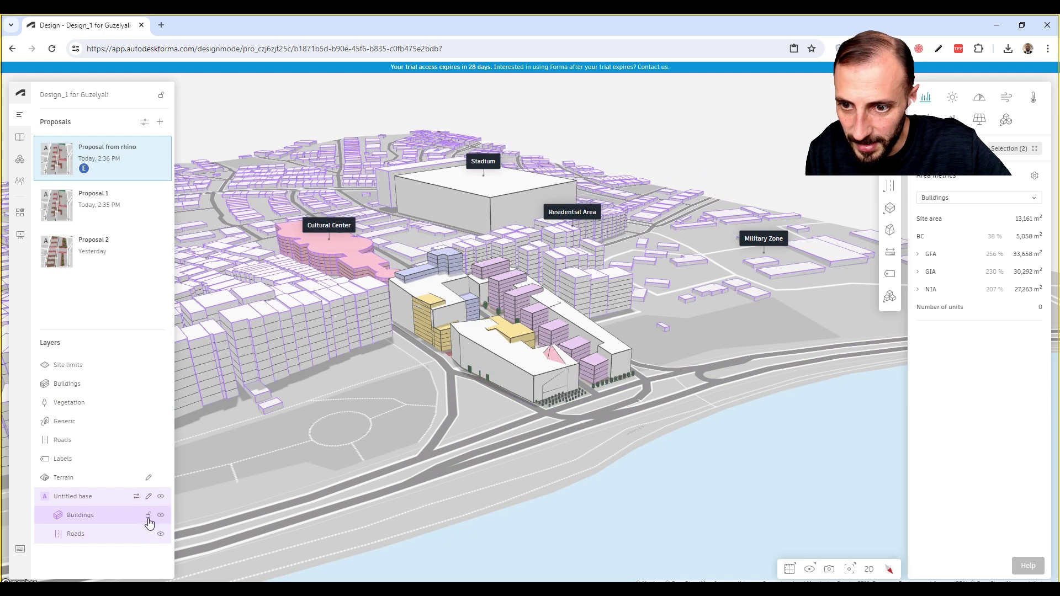
{"action": "left_click", "coordinate": [160, 516]}
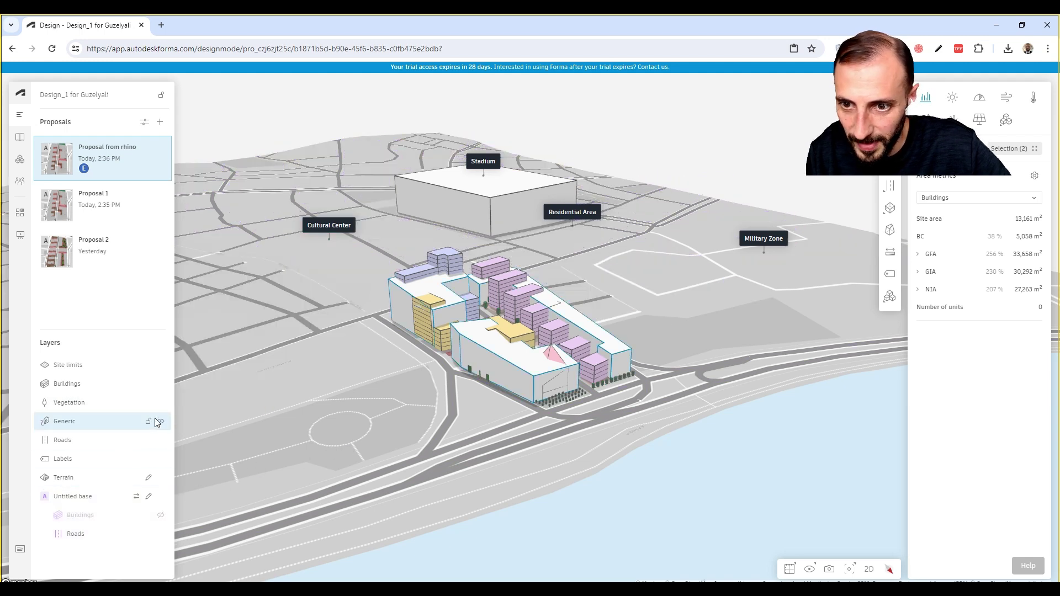
{"action": "left_click", "coordinate": [161, 422]}
{"action": "scroll", "coordinate": [474, 287], "scroll_direction": "up", "scroll_amount": 3}
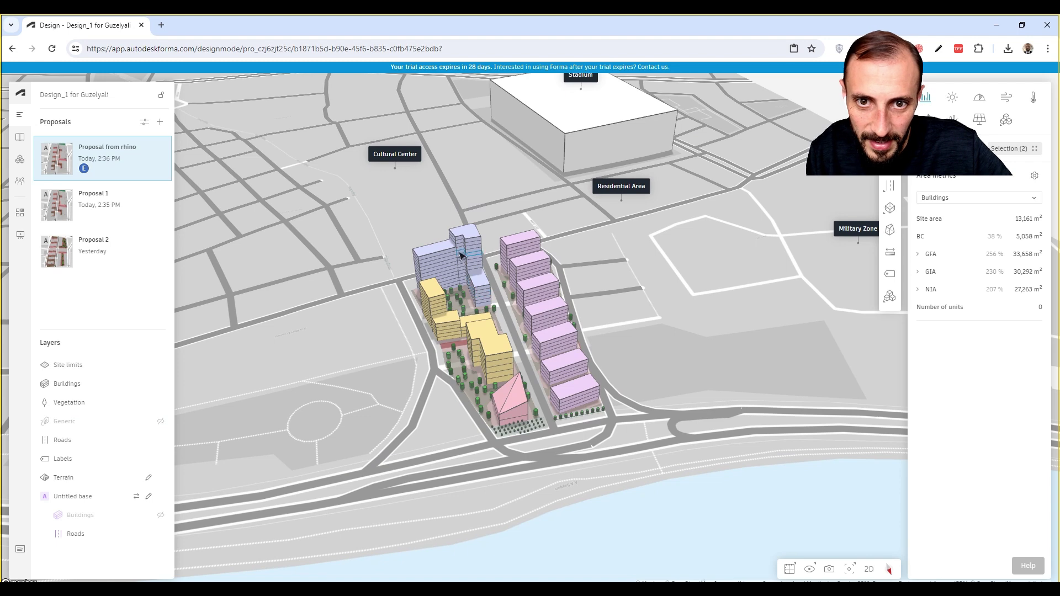
Select every building on the new proposal's Buildings layer and delete them all
{"action": "left_click", "coordinate": [462, 255]}
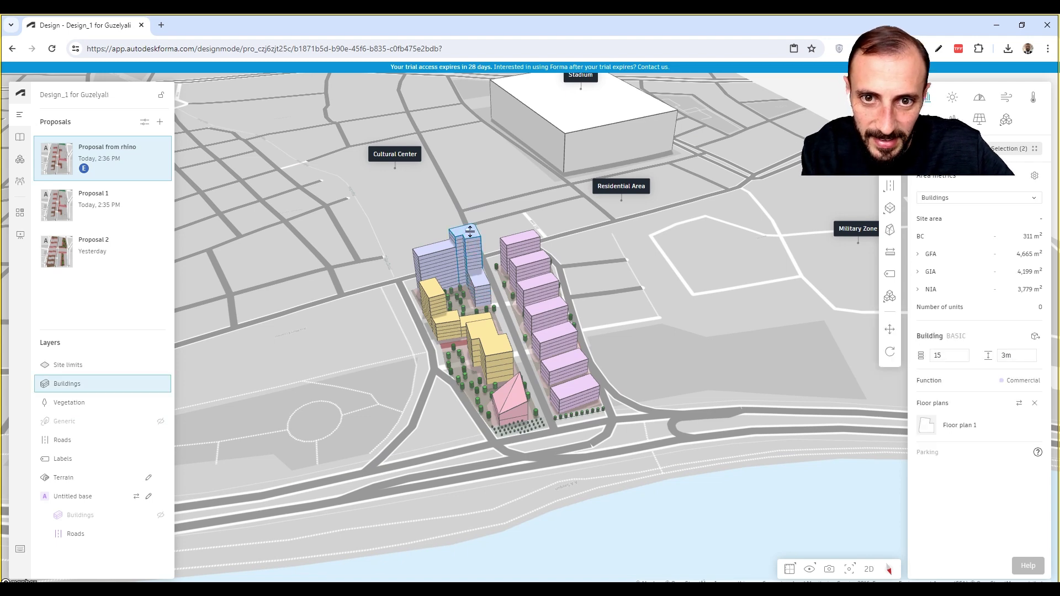
{"action": "left_click", "coordinate": [112, 388]}
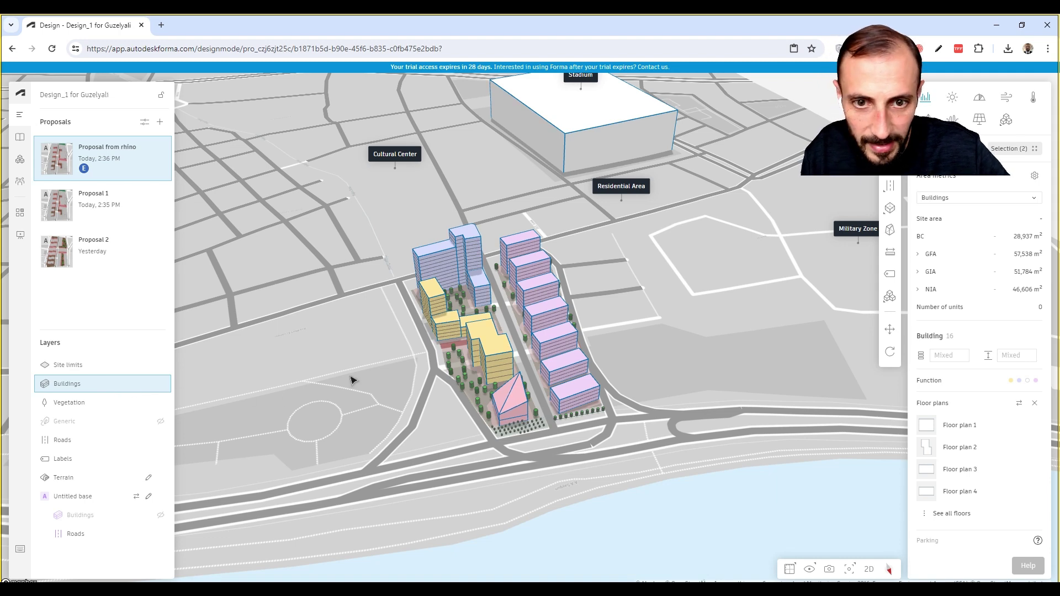
{"action": "key", "text": "Delete"}
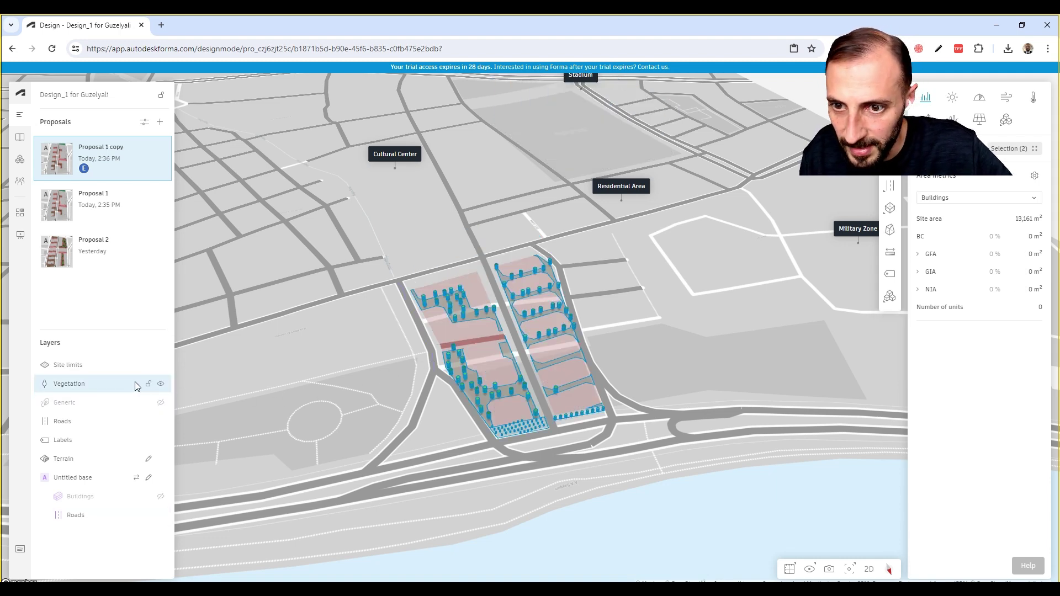
Delete everything on the Vegetation layer, and undo that deletion
{"action": "left_click", "coordinate": [145, 387]}
{"action": "key", "text": "Delete"}
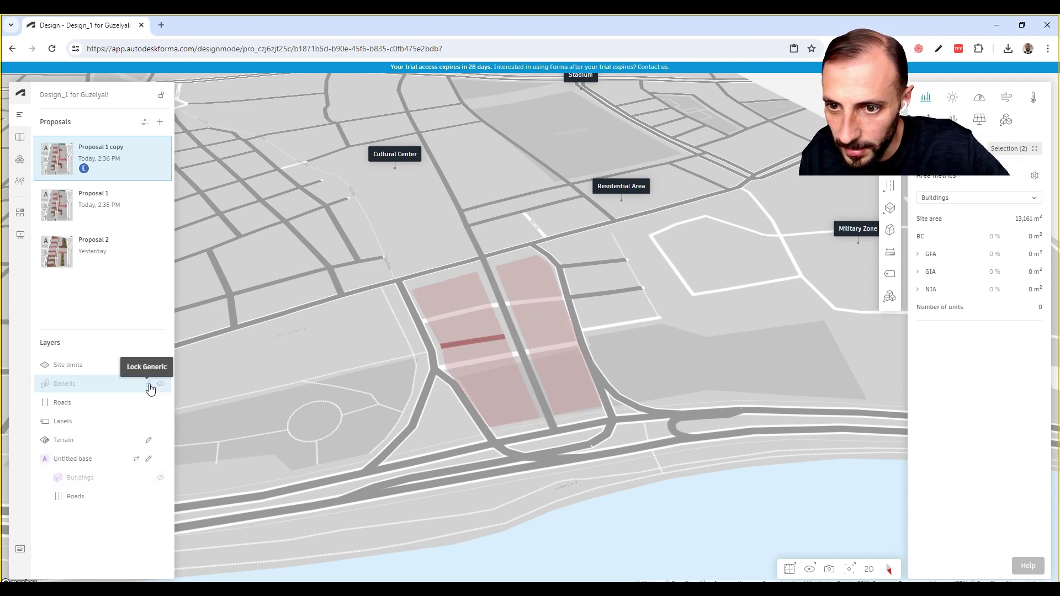
{"action": "right_click", "coordinate": [244, 260]}
{"action": "left_click", "coordinate": [269, 336]}
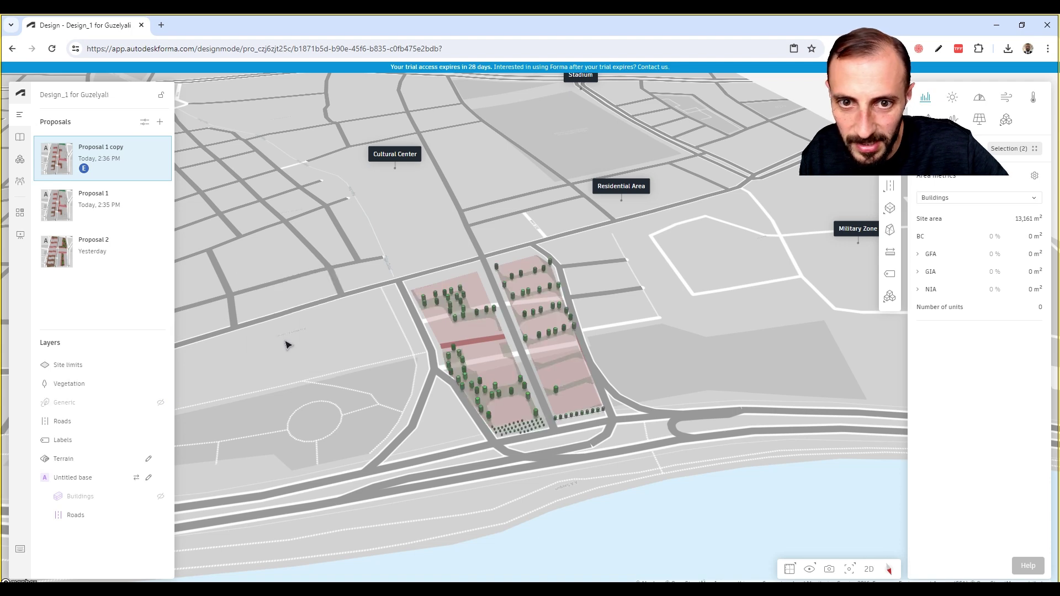
Select all elements on the Vegetation layer and delete them from the copied proposal
{"action": "right_click", "coordinate": [229, 333]}
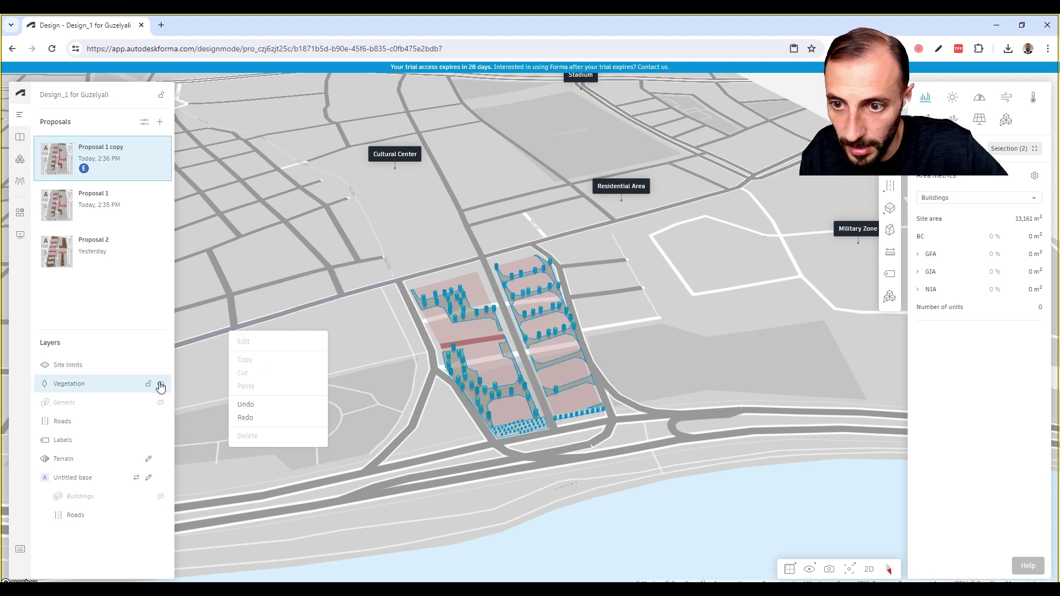
{"action": "left_click", "coordinate": [123, 383]}
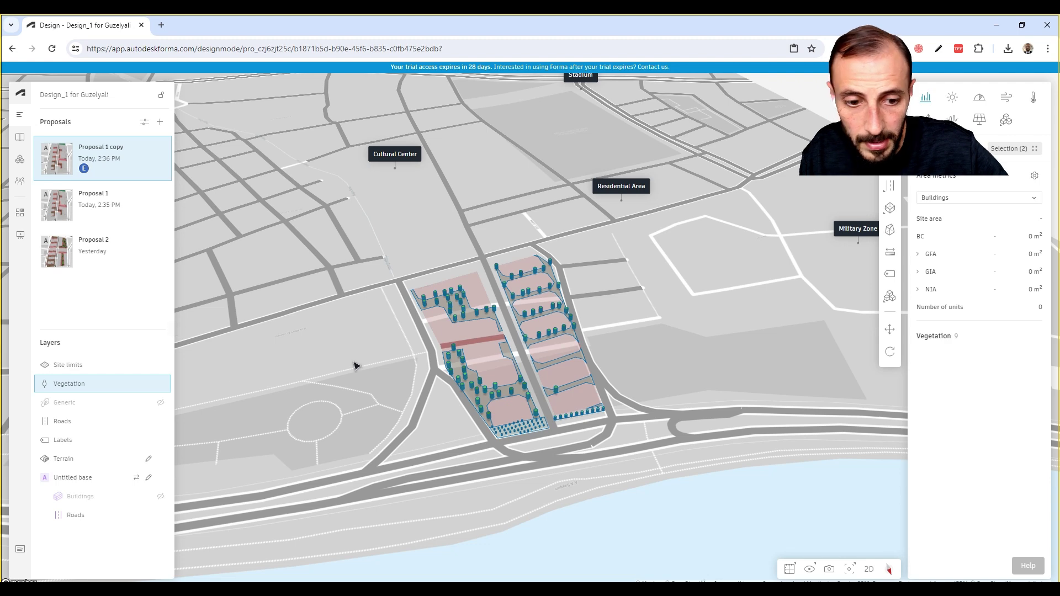
{"action": "key", "text": "Delete"}
Show the Generic layer and delete its three building volumes from the site one by one
{"action": "left_click", "coordinate": [160, 383]}
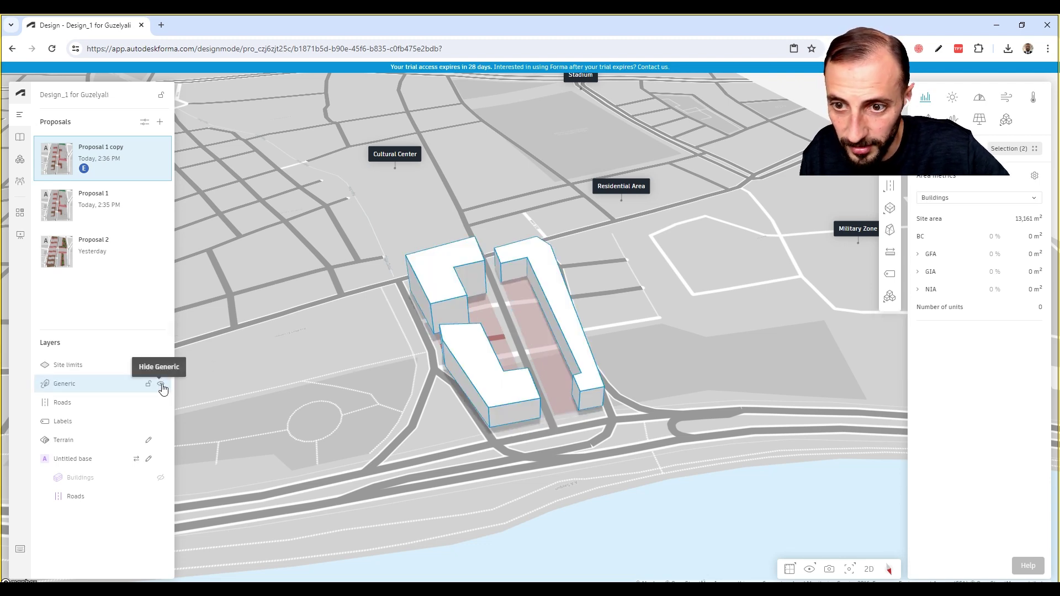
{"action": "left_click", "coordinate": [503, 372]}
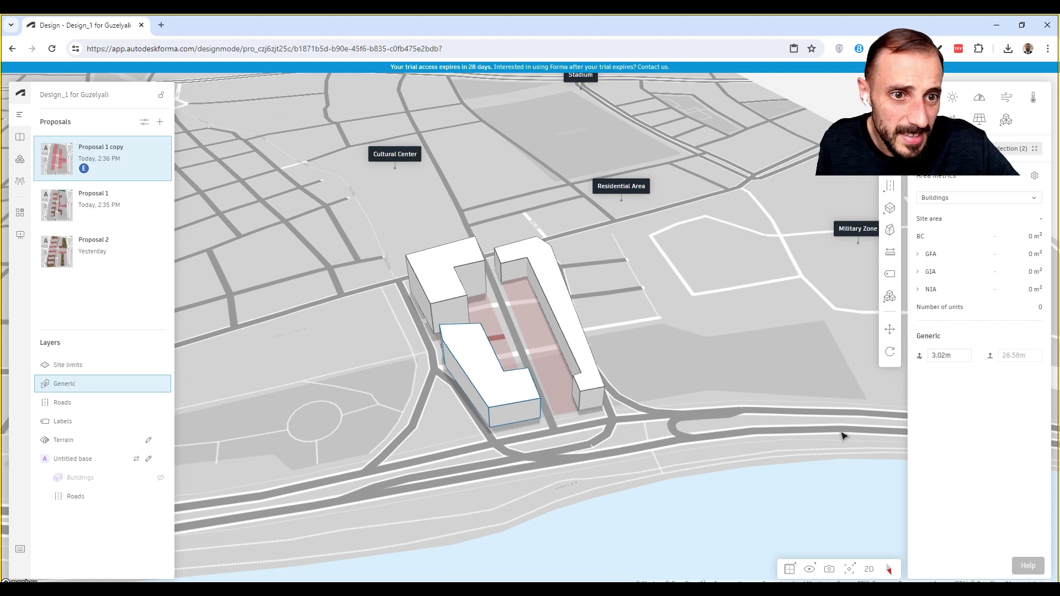
{"action": "left_click_drag", "start_coordinate": [585, 464], "coordinate": [658, 445]}
{"action": "left_click_drag", "start_coordinate": [589, 367], "coordinate": [583, 380]}
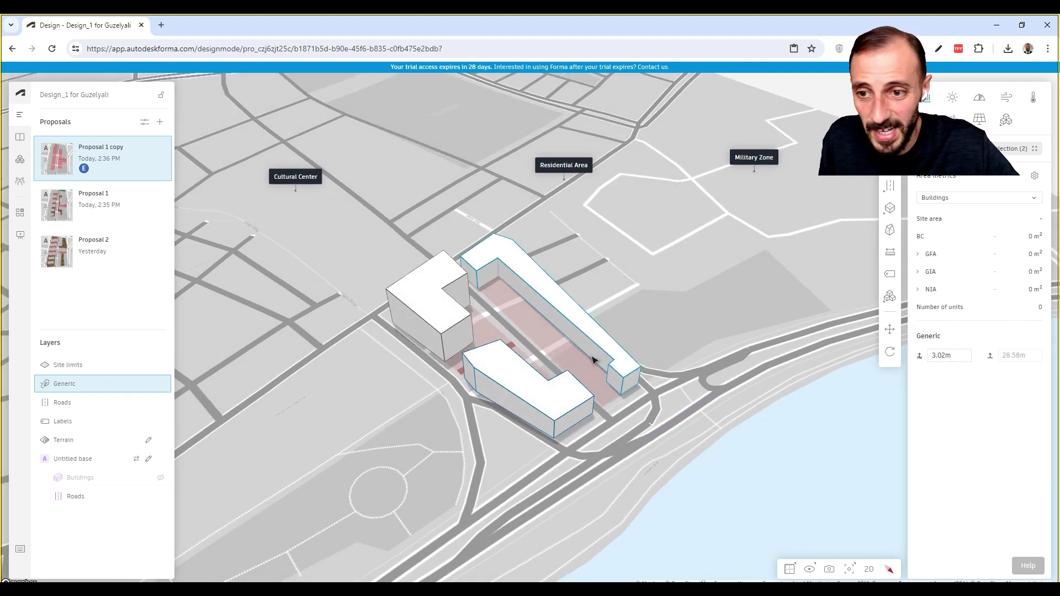
{"action": "left_click_drag", "start_coordinate": [534, 355], "coordinate": [506, 365]}
{"action": "left_click", "coordinate": [503, 368]}
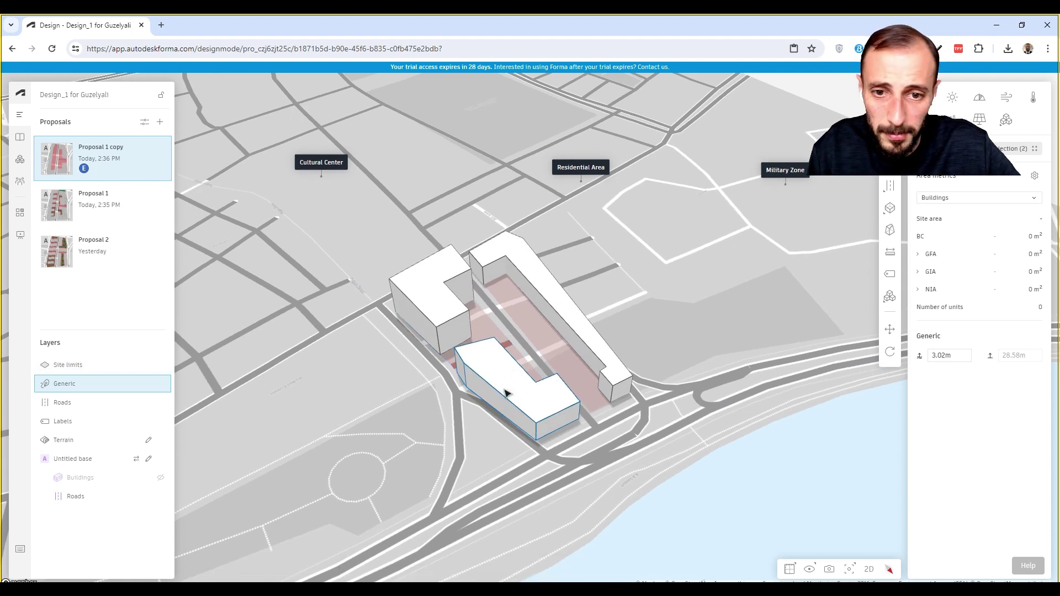
{"action": "right_click_drag", "start_coordinate": [507, 392], "coordinate": [570, 390]}
{"action": "key", "text": "Delete"}
{"action": "left_click", "coordinate": [523, 314]}
{"action": "key", "text": "Delete"}
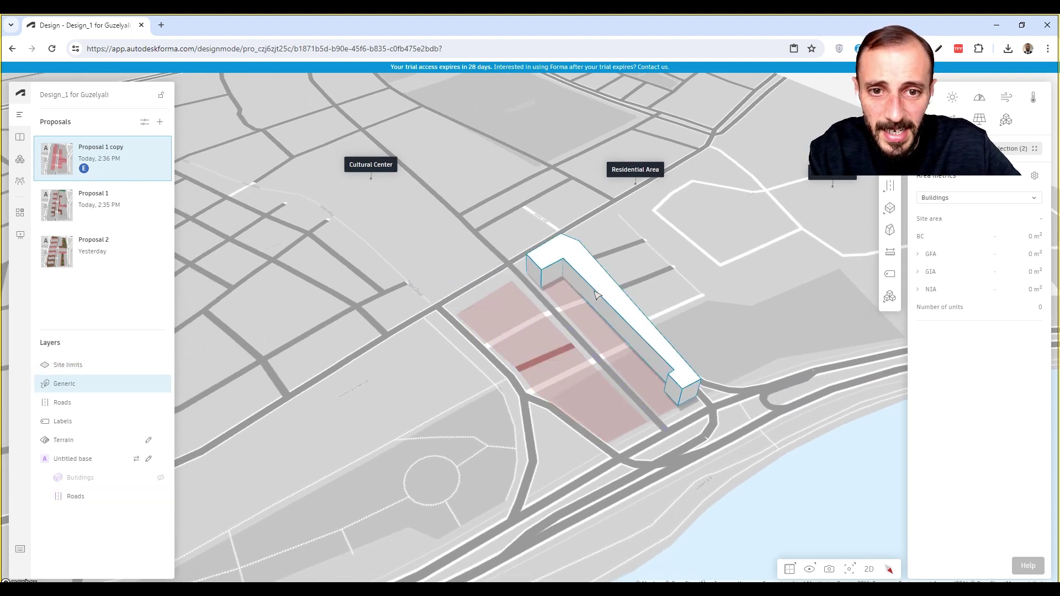
{"action": "left_click", "coordinate": [596, 293]}
{"action": "key", "text": "Delete"}
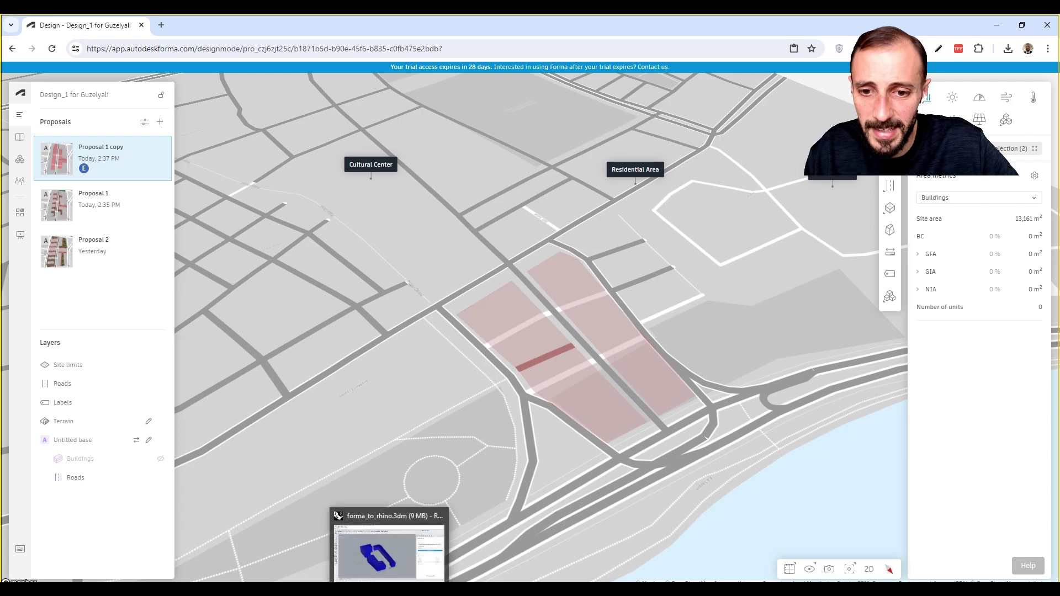
Switch to Rhino and try to change the Forma layer type of Layer 03 from Generic to Buildings
{"action": "left_click", "coordinate": [392, 561]}
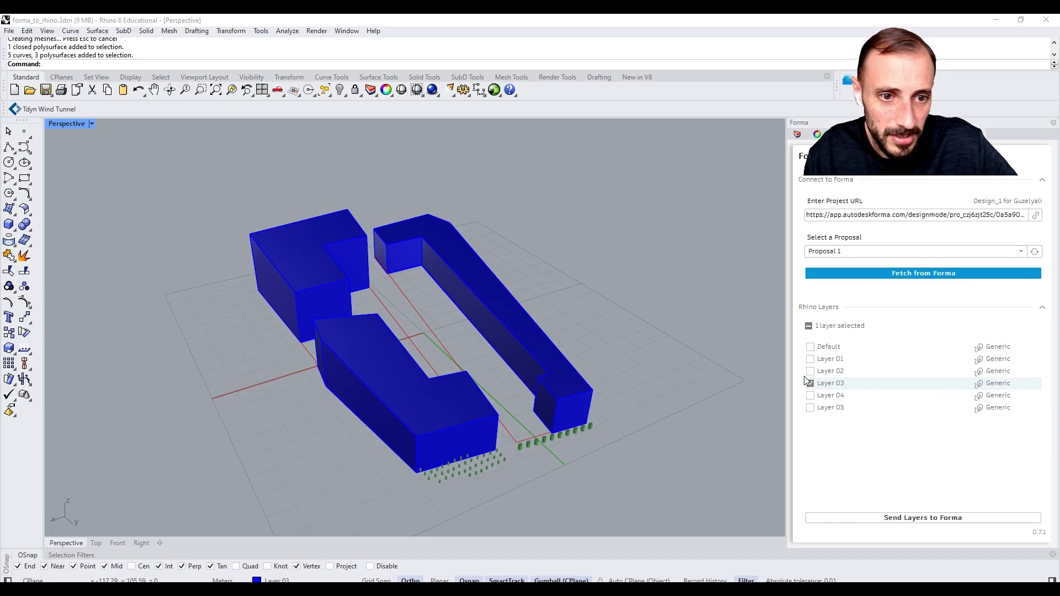
{"action": "left_click", "coordinate": [993, 384]}
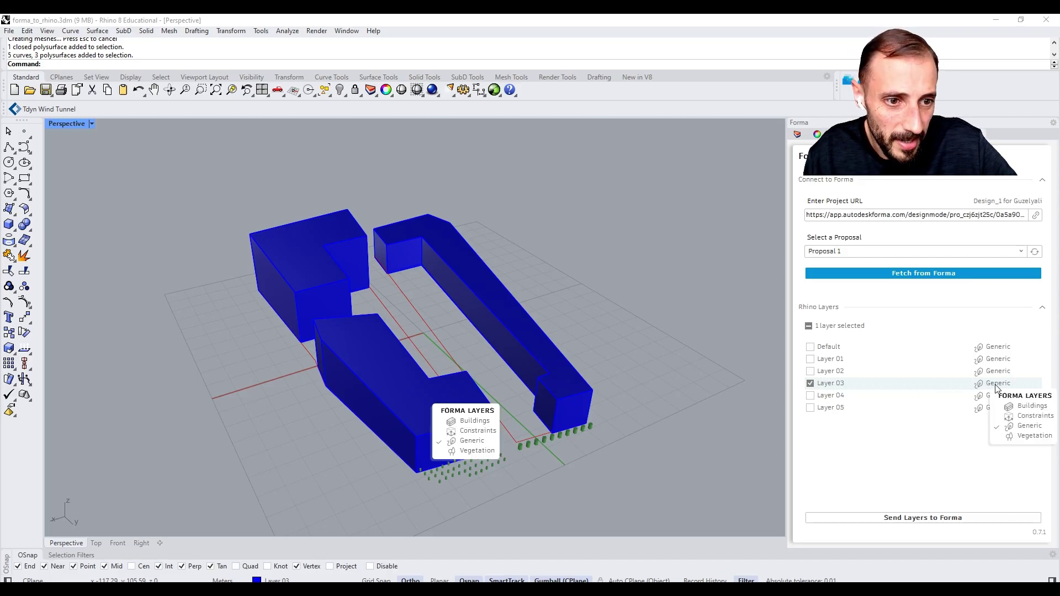
{"action": "left_click", "coordinate": [1002, 408]}
{"action": "left_click", "coordinate": [995, 388]}
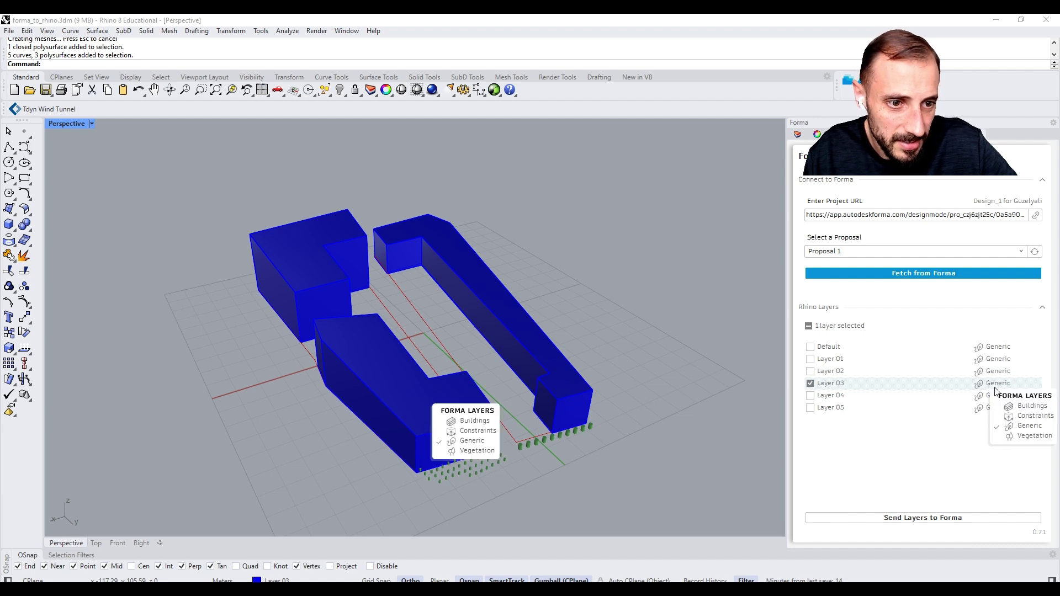
{"action": "left_click", "coordinate": [442, 421]}
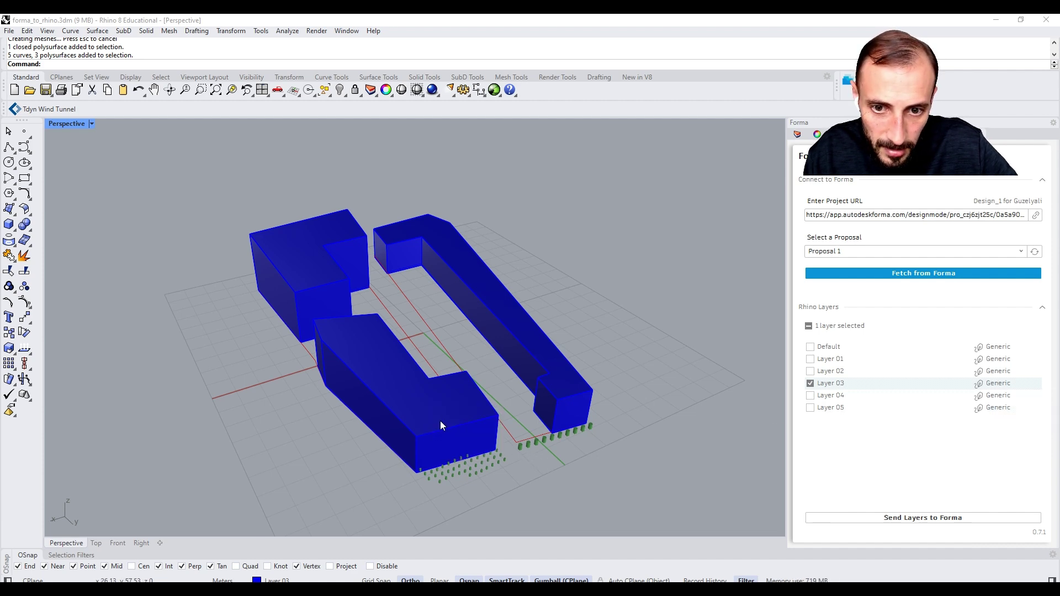
{"action": "left_click", "coordinate": [1006, 385]}
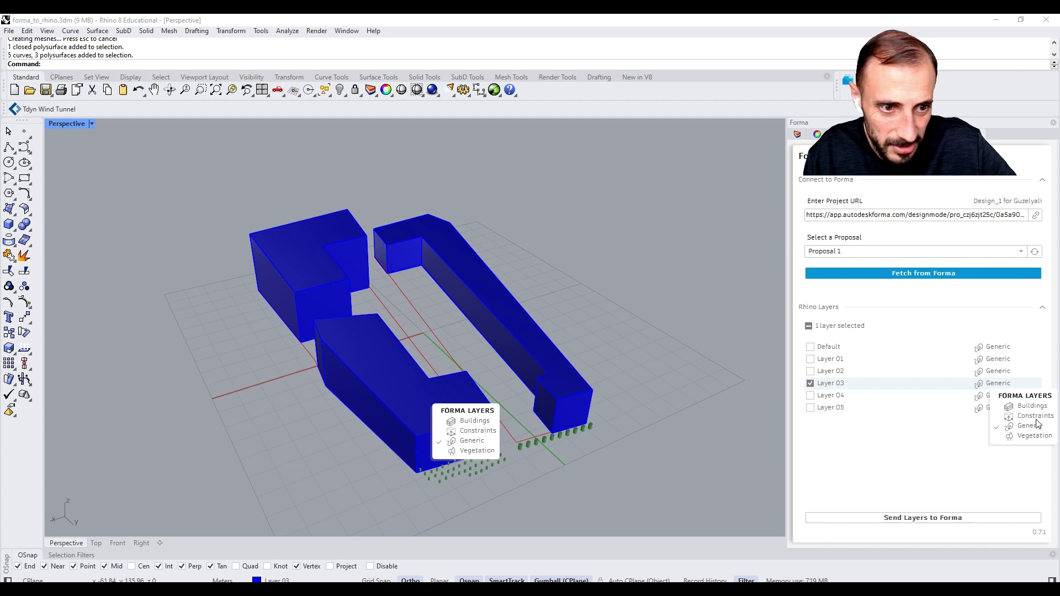
{"action": "left_click", "coordinate": [998, 407]}
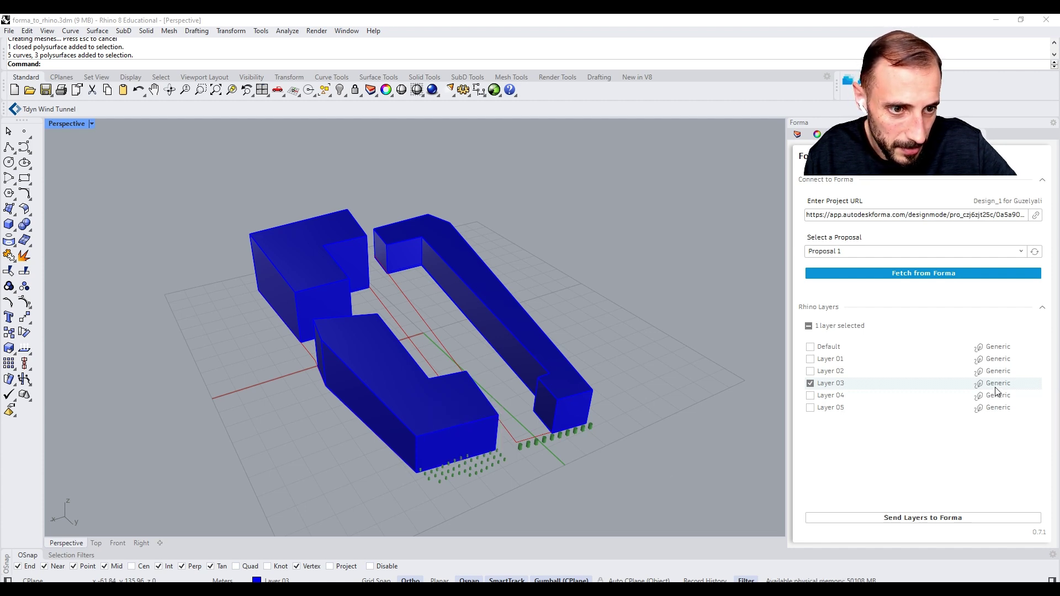
{"action": "left_click", "coordinate": [996, 387]}
{"action": "left_click", "coordinate": [996, 387]}
{"action": "left_click", "coordinate": [996, 388]}
{"action": "left_click", "coordinate": [995, 385]}
{"action": "left_click", "coordinate": [995, 385]}
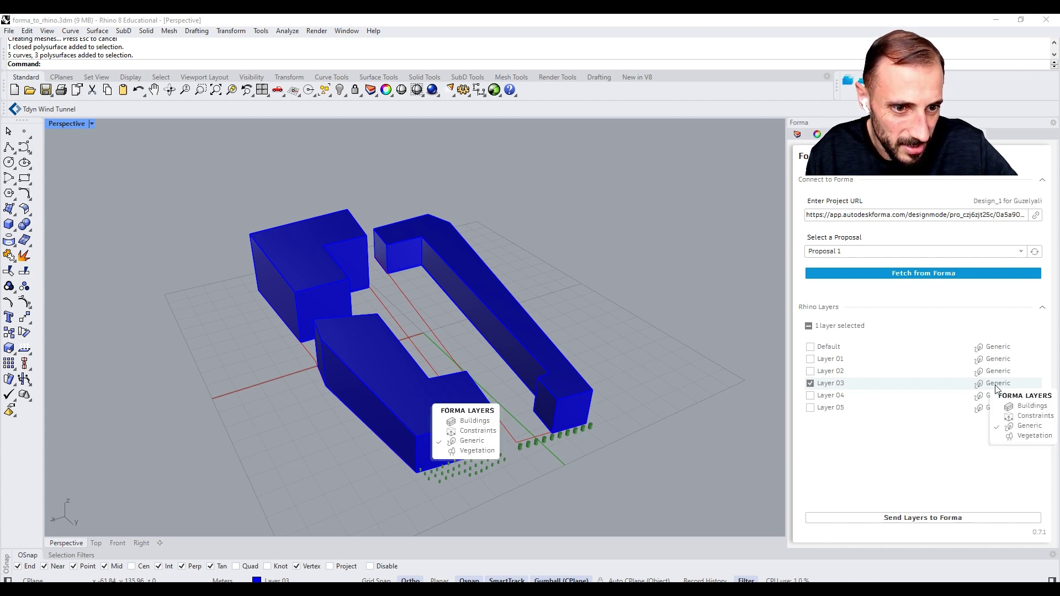
{"action": "left_click", "coordinate": [998, 411]}
{"action": "left_click", "coordinate": [994, 388]}
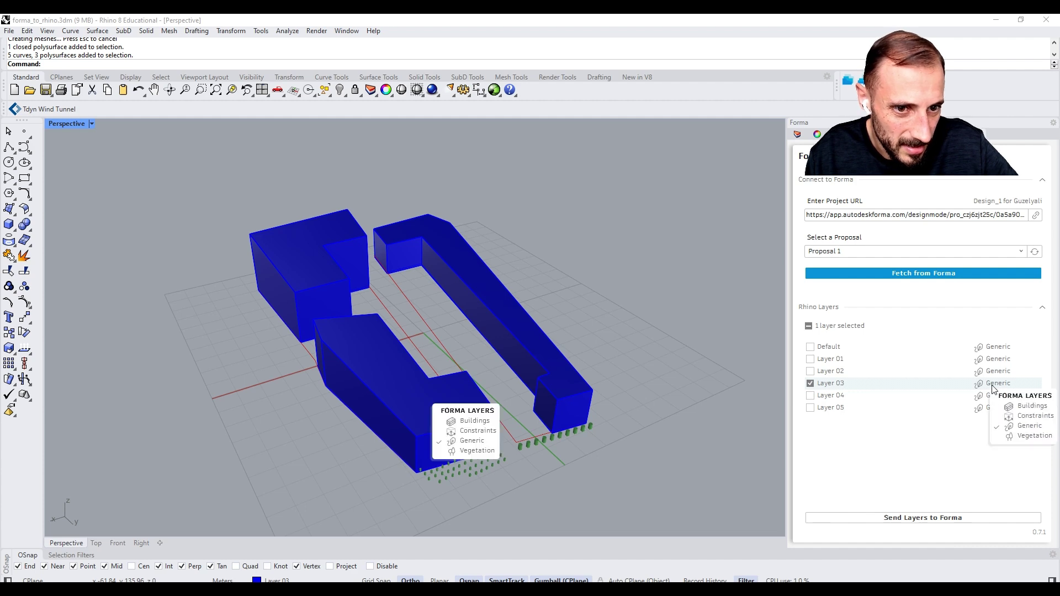
{"action": "left_click", "coordinate": [998, 436]}
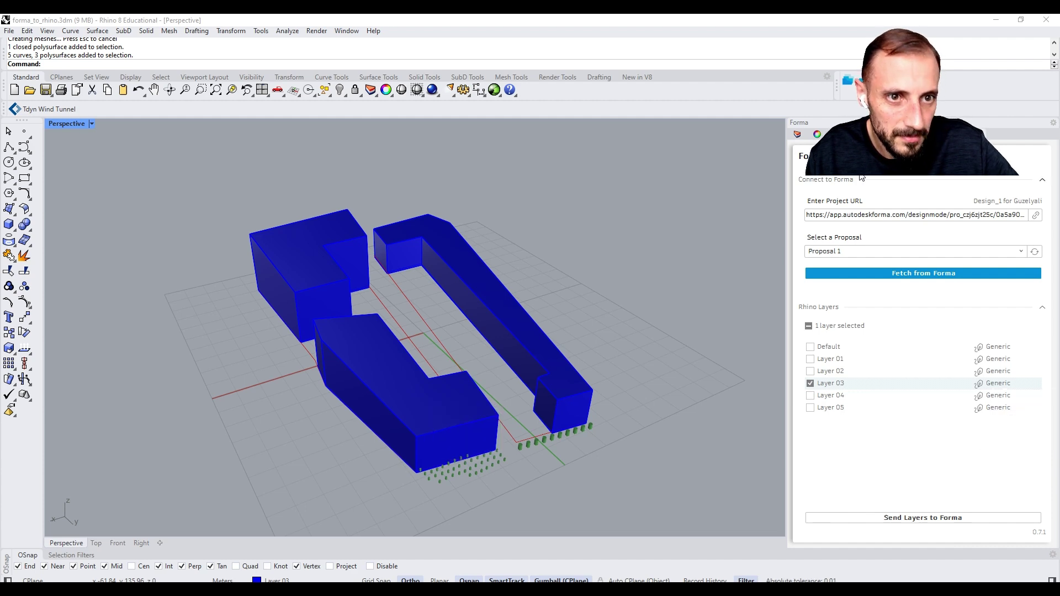
Check Layer 03 in Rhino's layer list and return to the Forma connector
{"action": "left_click", "coordinate": [798, 134]}
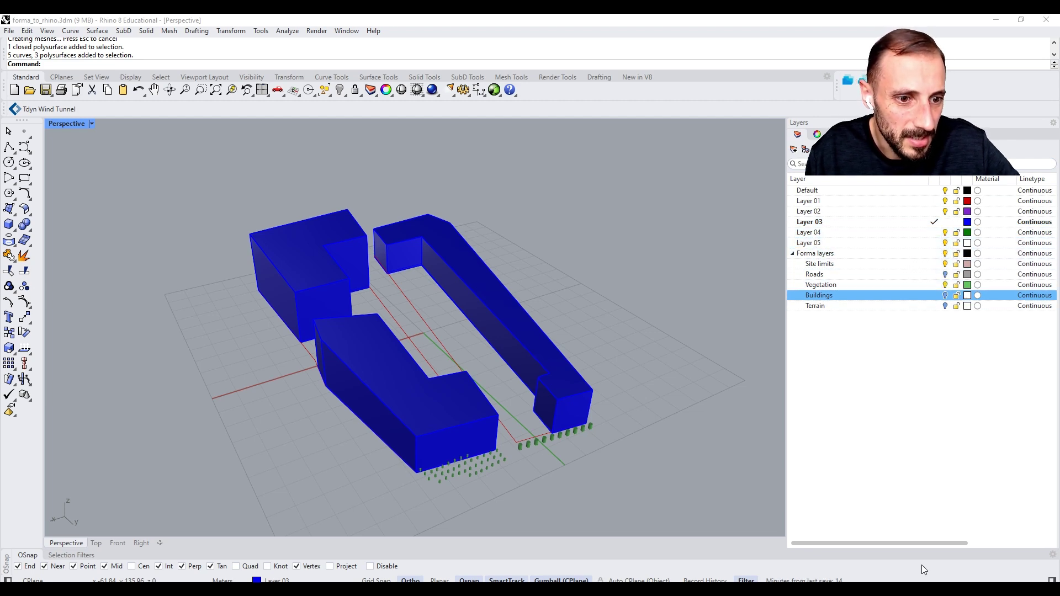
{"action": "mouse_move", "coordinate": [926, 541]}
{"action": "left_mouse_down"}
{"action": "mouse_move", "coordinate": [1023, 538]}
{"action": "mouse_move", "coordinate": [939, 540]}
{"action": "left_mouse_up"}
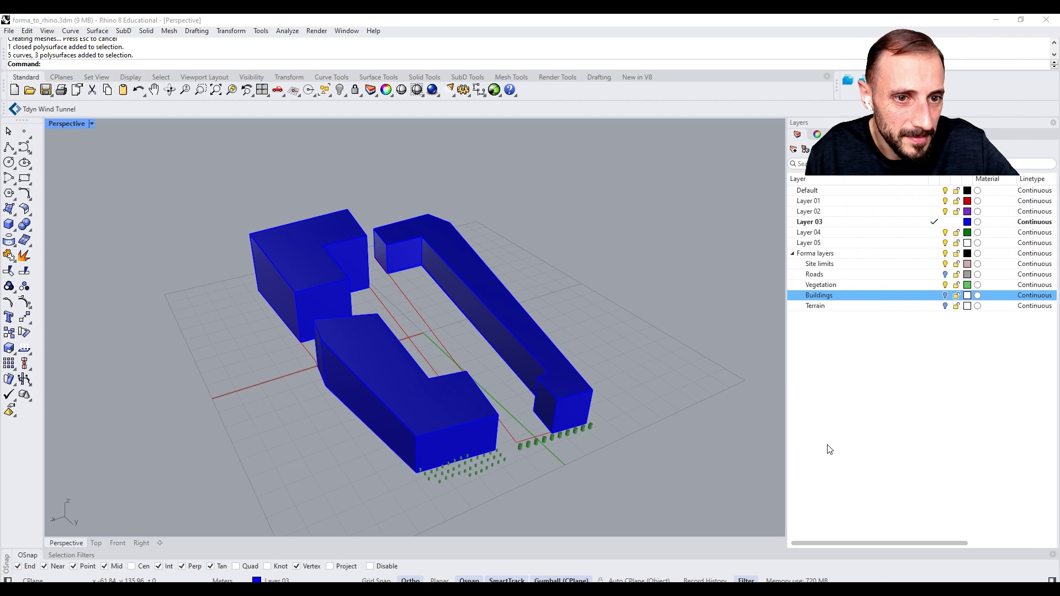
{"action": "right_click", "coordinate": [820, 220]}
{"action": "left_click", "coordinate": [837, 134]}
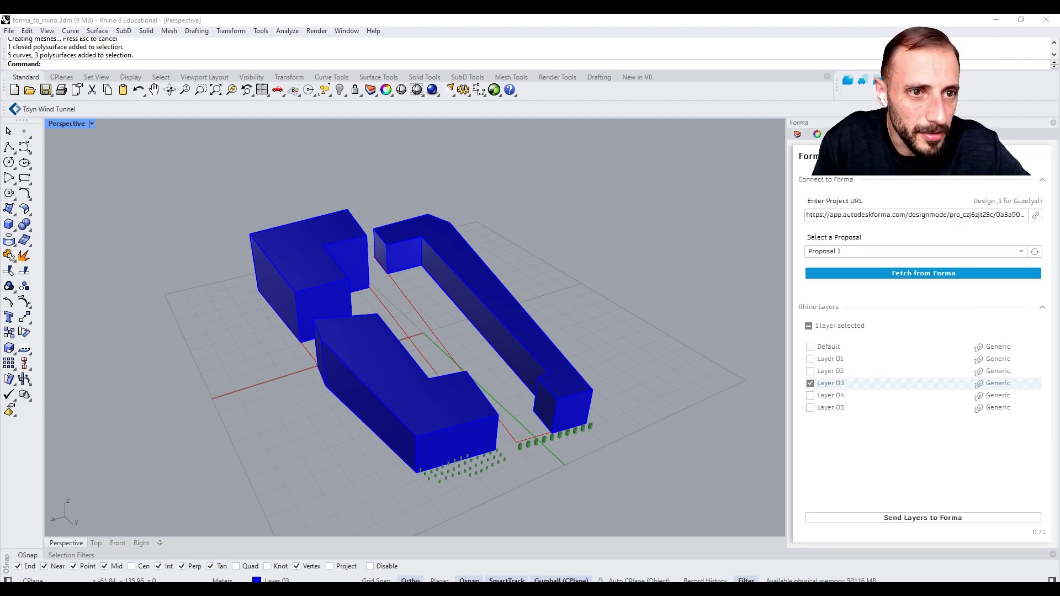
Assign Layer 03 to the Buildings layer type in the Forma connector
{"action": "left_click", "coordinate": [996, 384]}
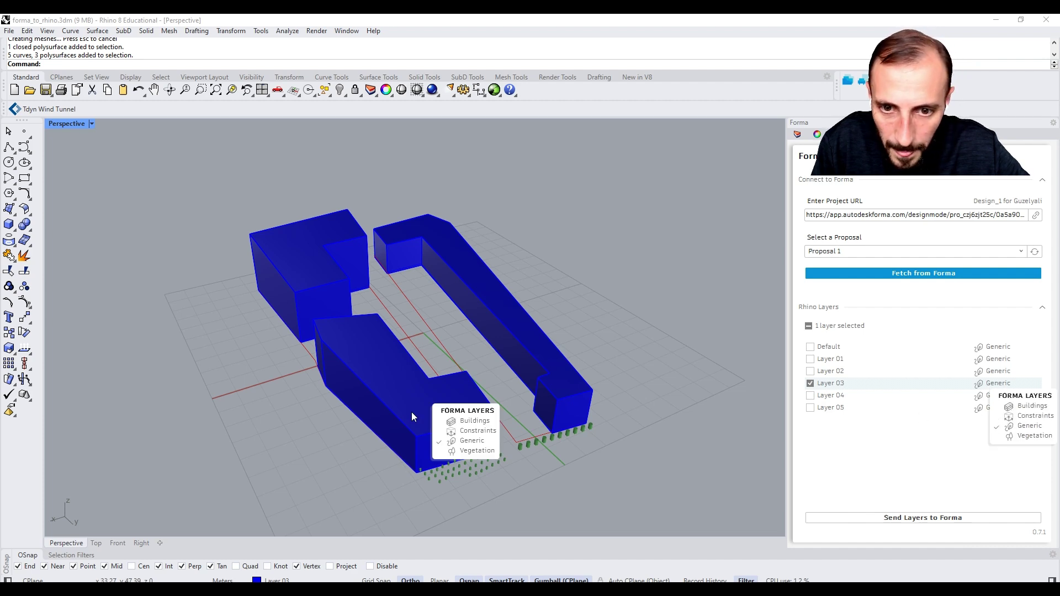
{"action": "left_click", "coordinate": [440, 427]}
{"action": "left_click", "coordinate": [977, 390]}
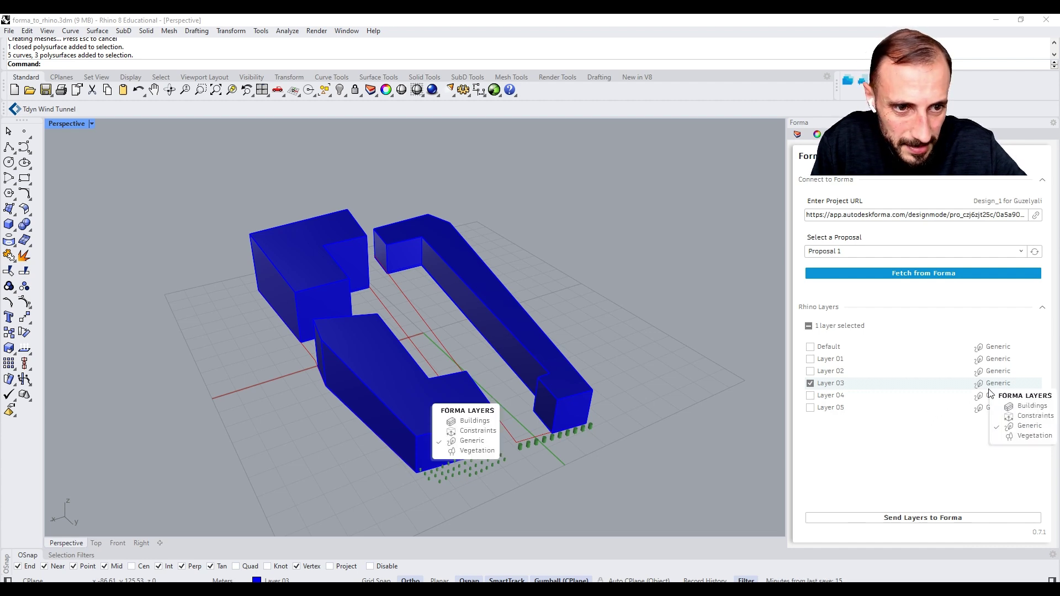
{"action": "left_click", "coordinate": [1014, 407]}
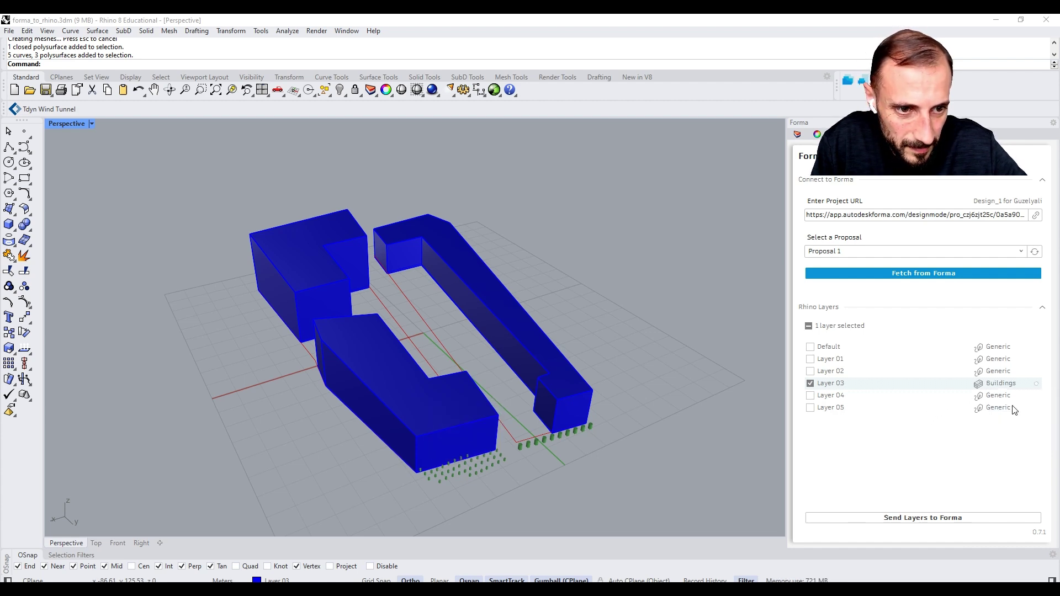
Switch Layer 03's Forma layer type to Generic and back to Buildings, and set its function to Residential
{"action": "left_click", "coordinate": [1037, 384]}
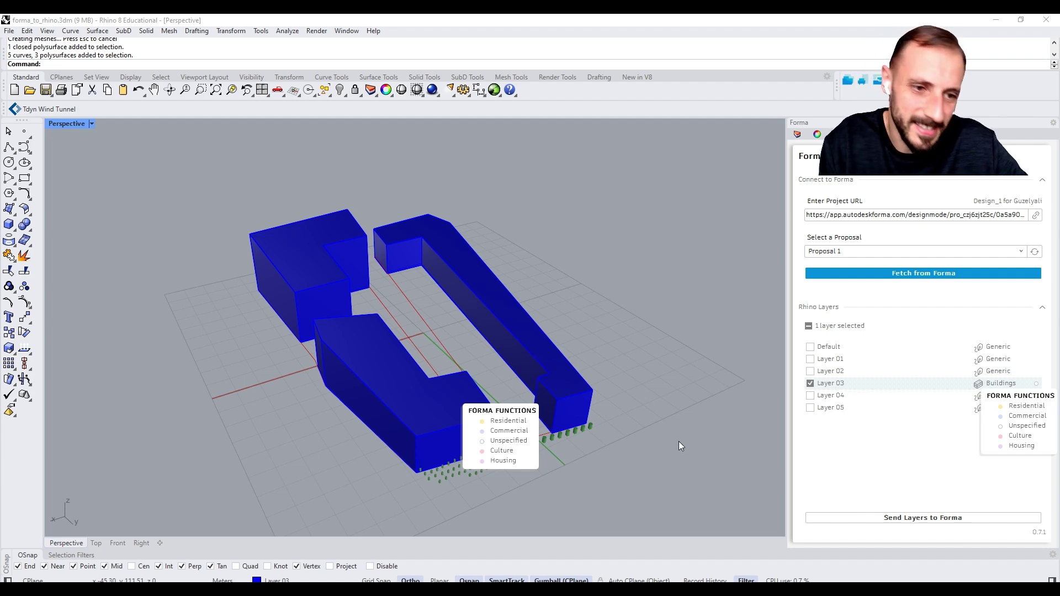
{"action": "left_click", "coordinate": [993, 384]}
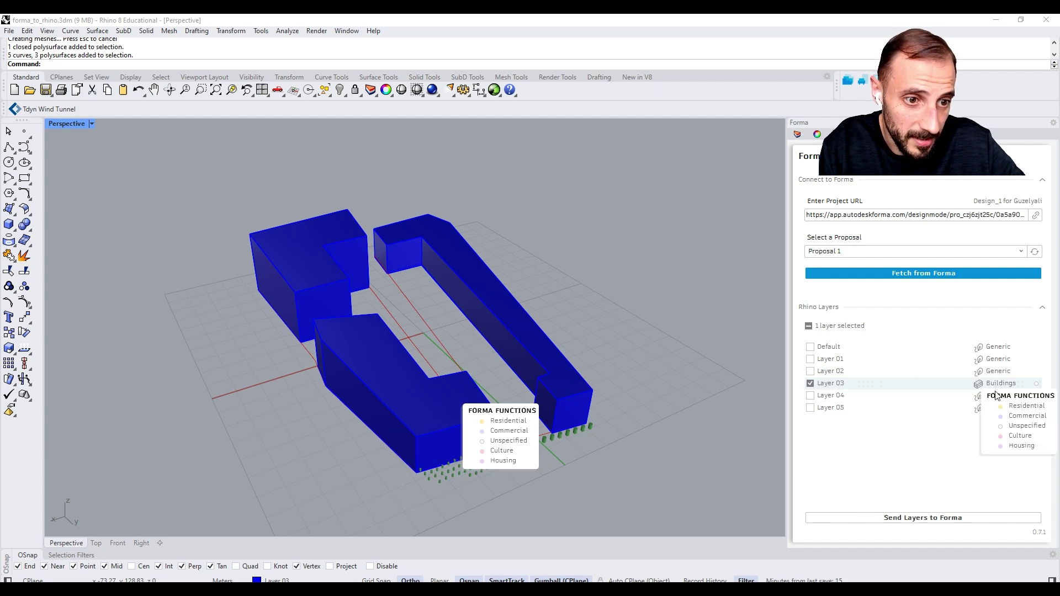
{"action": "left_click", "coordinate": [1002, 386]}
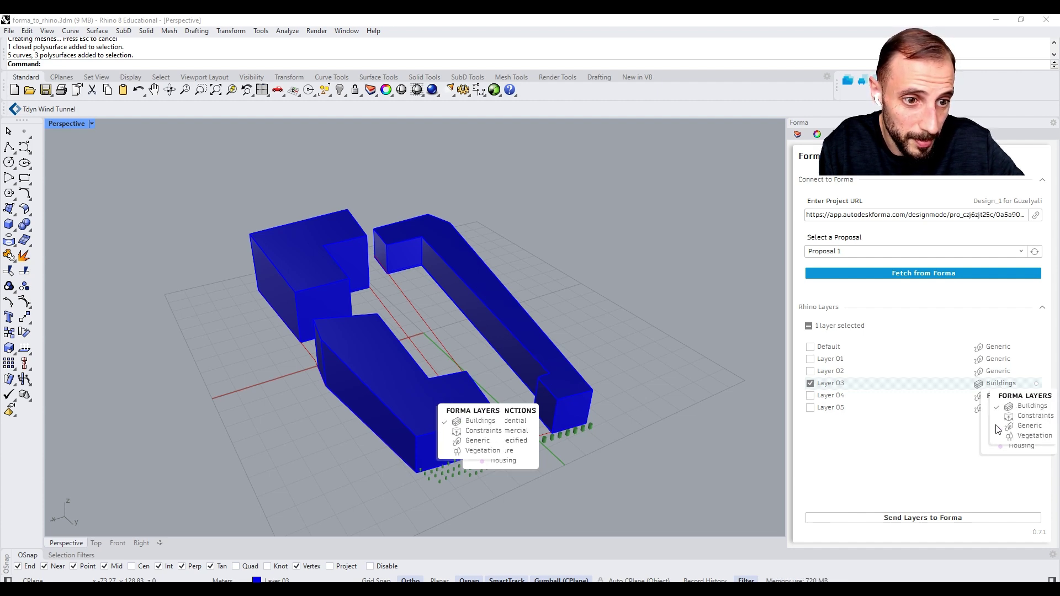
{"action": "left_click", "coordinate": [1013, 427]}
{"action": "left_click", "coordinate": [1000, 386]}
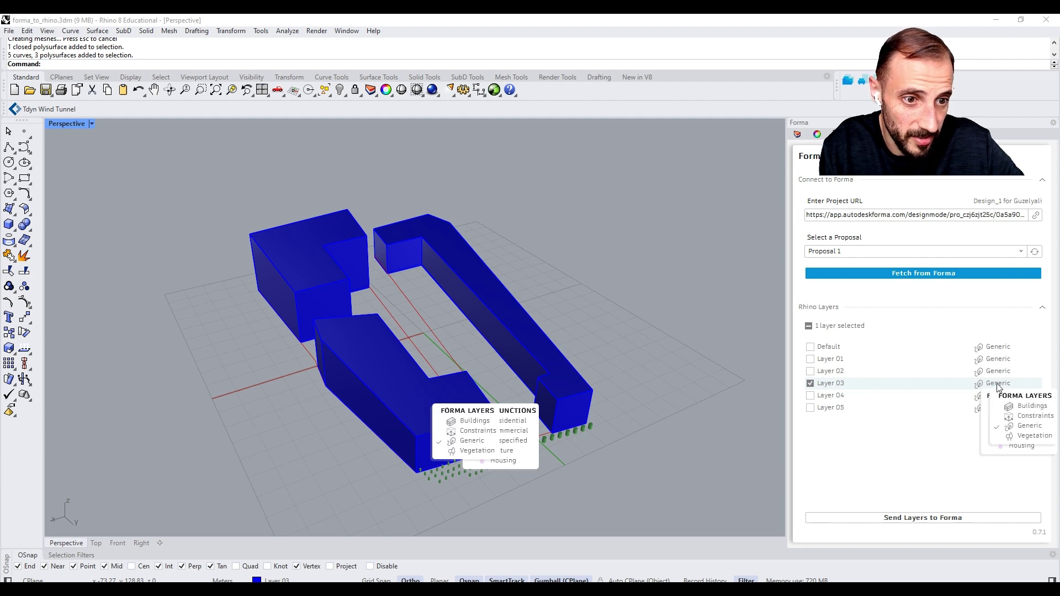
{"action": "left_click", "coordinate": [1025, 408]}
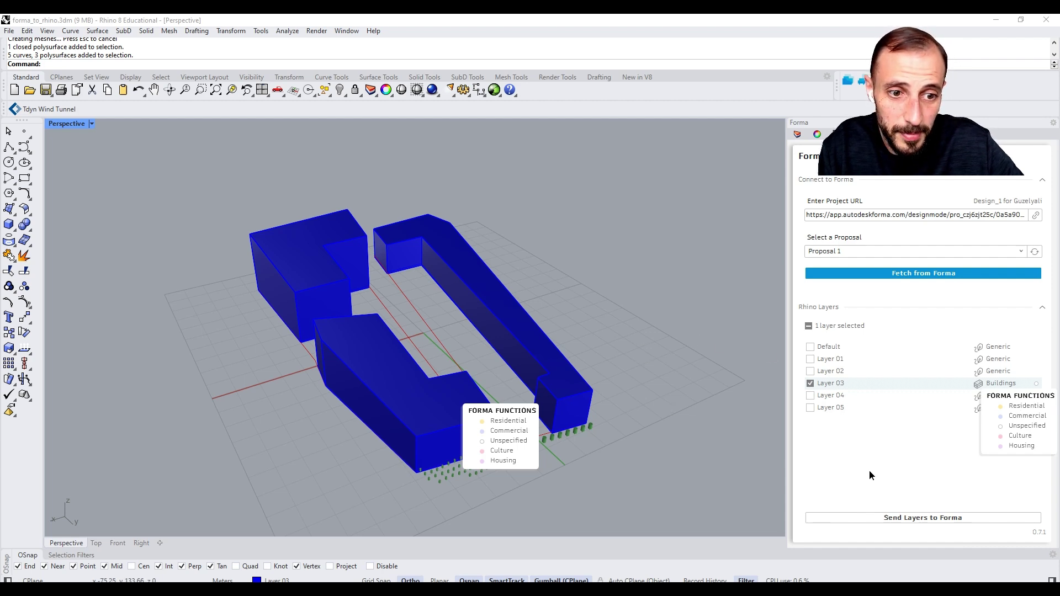
{"action": "left_click", "coordinate": [1027, 407]}
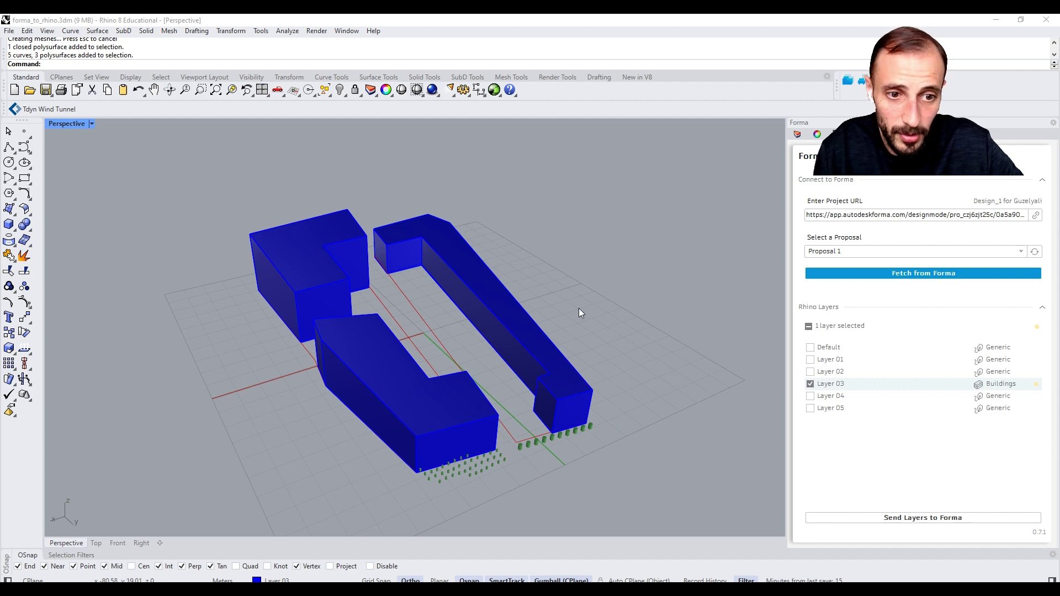
Reassign the volume with the notched corner, beside the long bar-shaped block, from Layer 03 to Layer 02 in Rhino
{"action": "left_click", "coordinate": [817, 137]}
{"action": "left_click", "coordinate": [799, 135]}
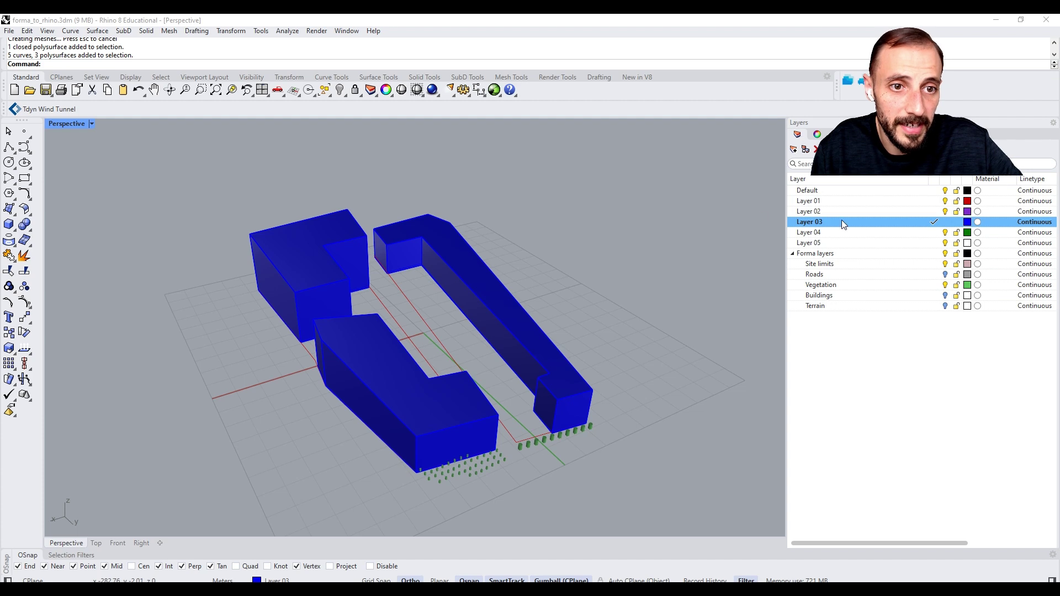
{"action": "left_click", "coordinate": [852, 211]}
{"action": "left_click", "coordinate": [358, 257]}
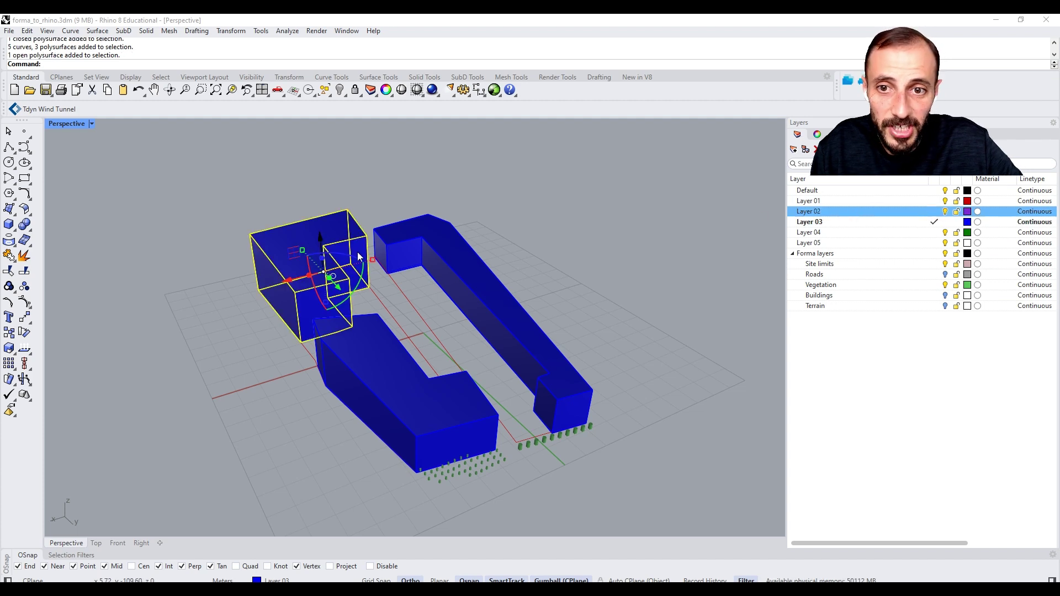
{"action": "right_click", "coordinate": [876, 211]}
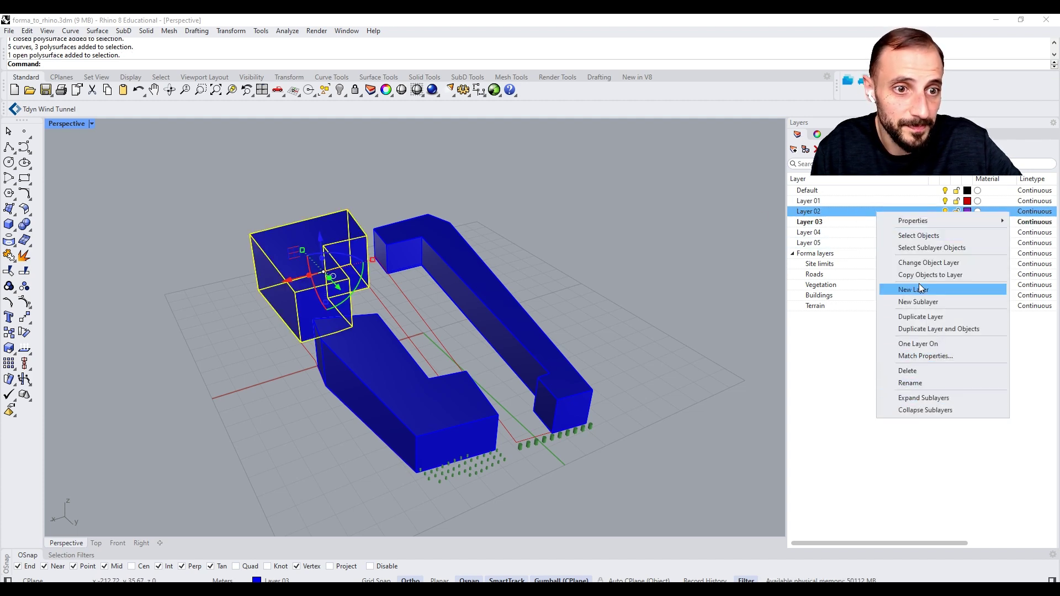
{"action": "left_click", "coordinate": [929, 262]}
Reassign the long bar-shaped volume to Layer 01, deselect it and return to the Forma connector
{"action": "left_click", "coordinate": [497, 309]}
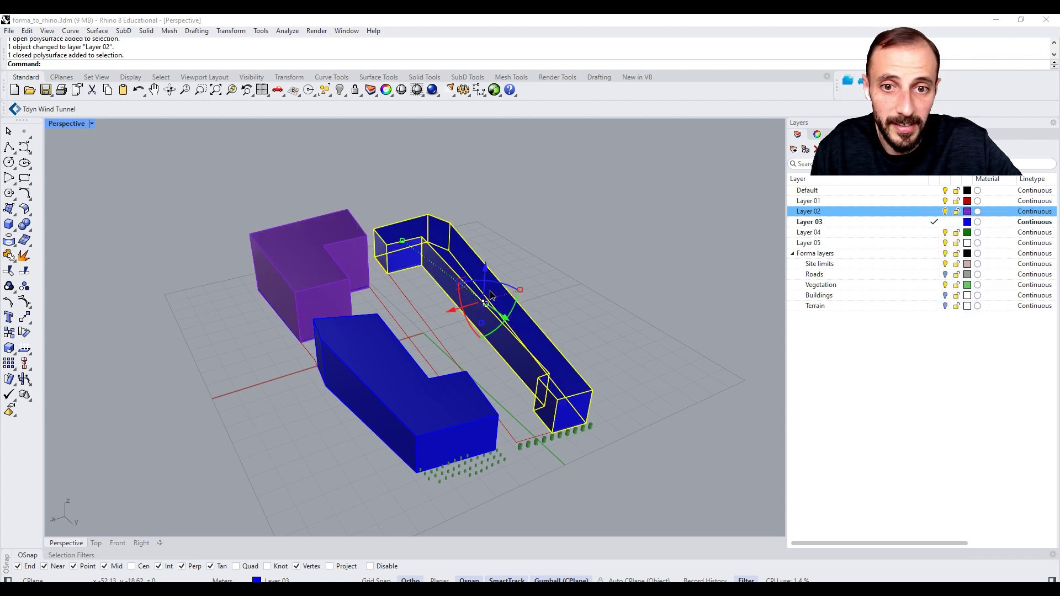
{"action": "right_click", "coordinate": [839, 201]}
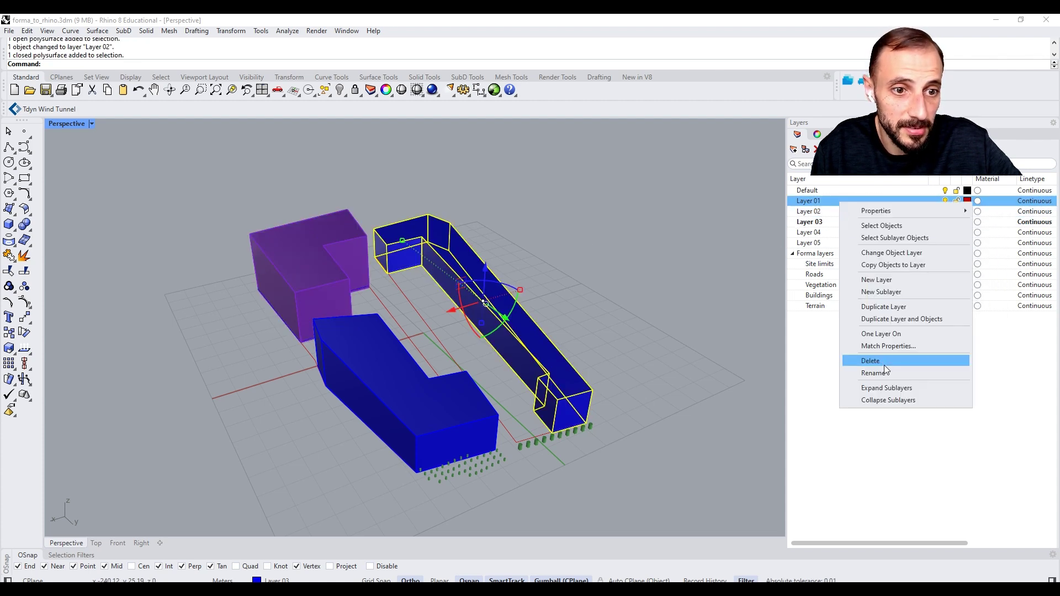
{"action": "left_click", "coordinate": [892, 254]}
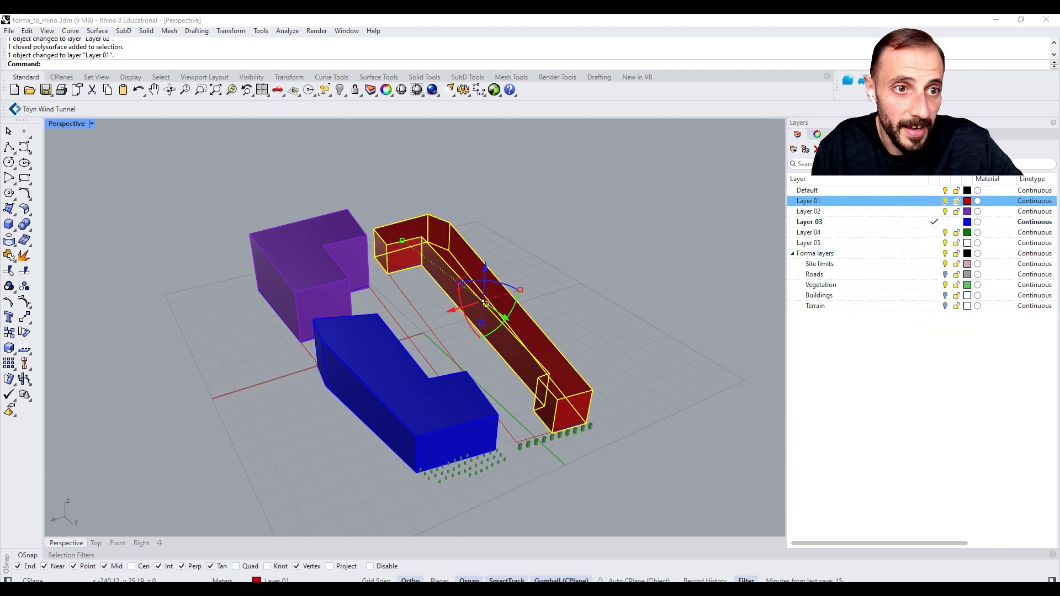
{"action": "left_click", "coordinate": [837, 134]}
{"action": "left_click", "coordinate": [613, 263]}
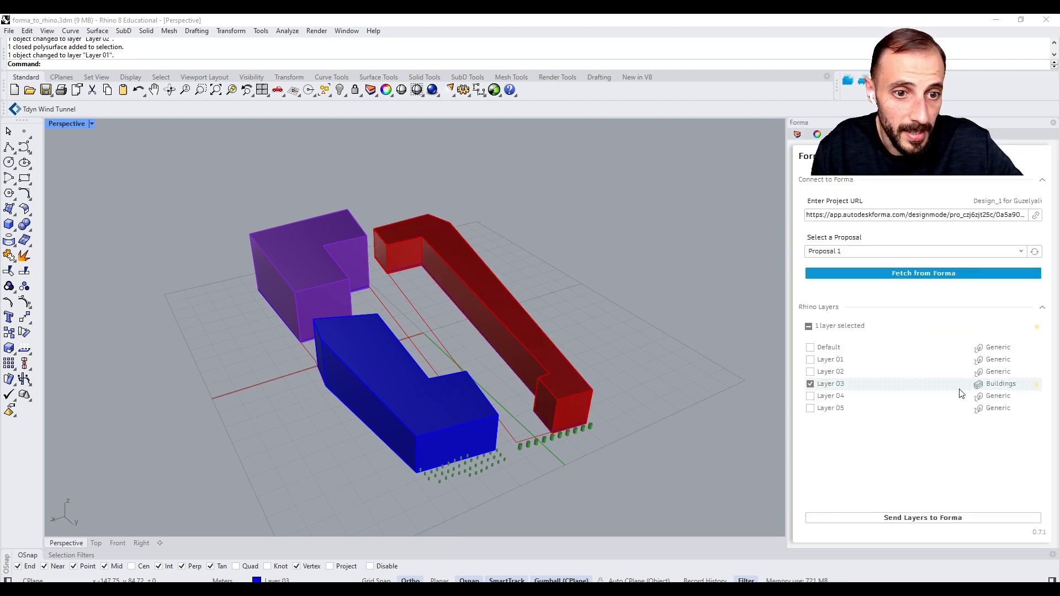
Check Rhino's layer list against the layers shown in the Forma connector
{"action": "left_click", "coordinate": [805, 134]}
{"action": "left_click", "coordinate": [807, 134]}
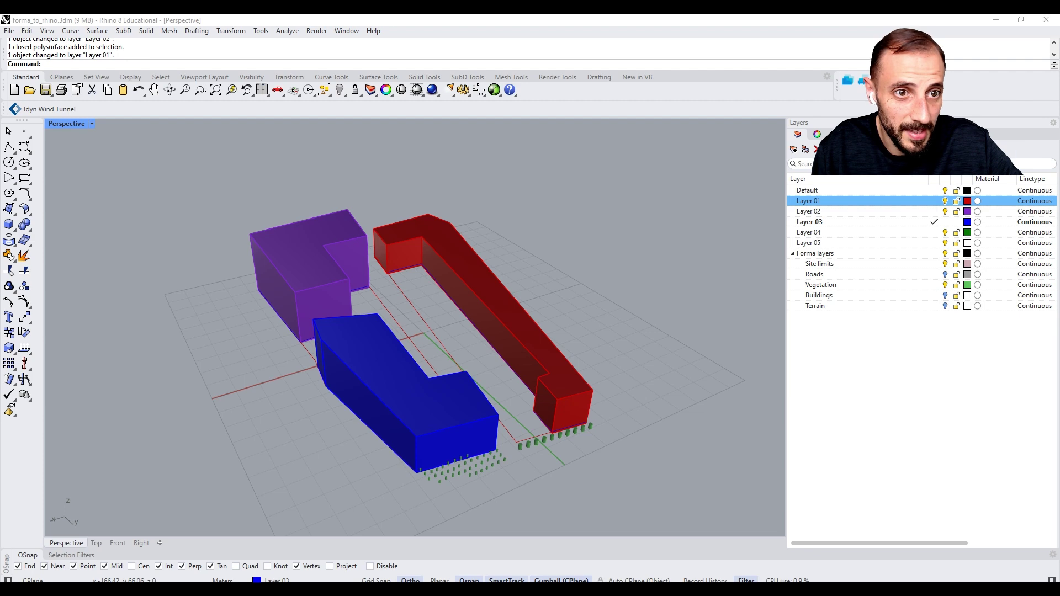
{"action": "left_click", "coordinate": [837, 134]}
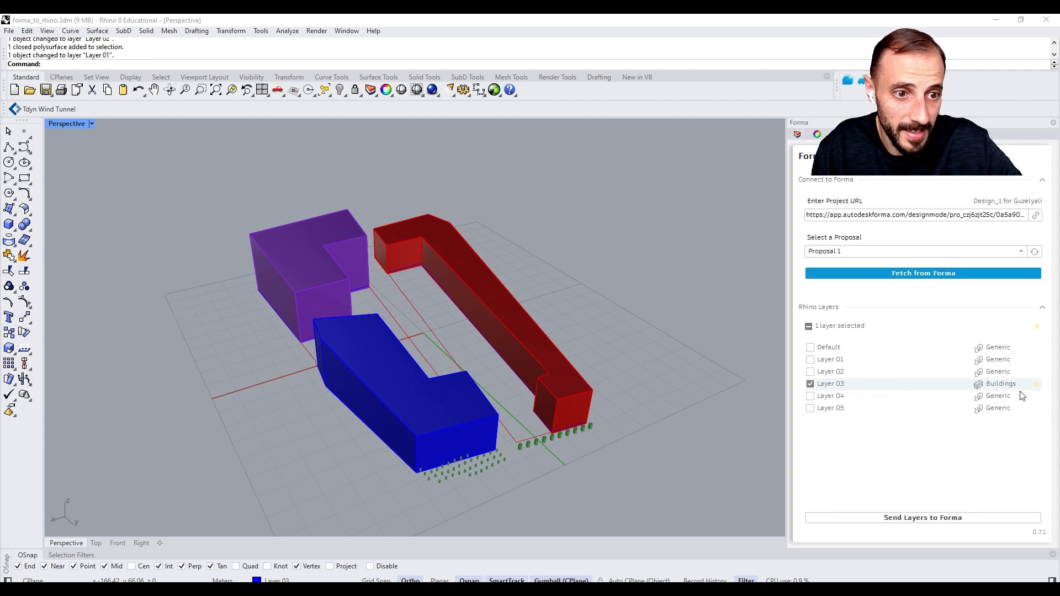
Include Layers 01 and 02 in the Forma export, and assign Layer 02 to Buildings with a Commercial function
{"action": "left_click", "coordinate": [811, 372]}
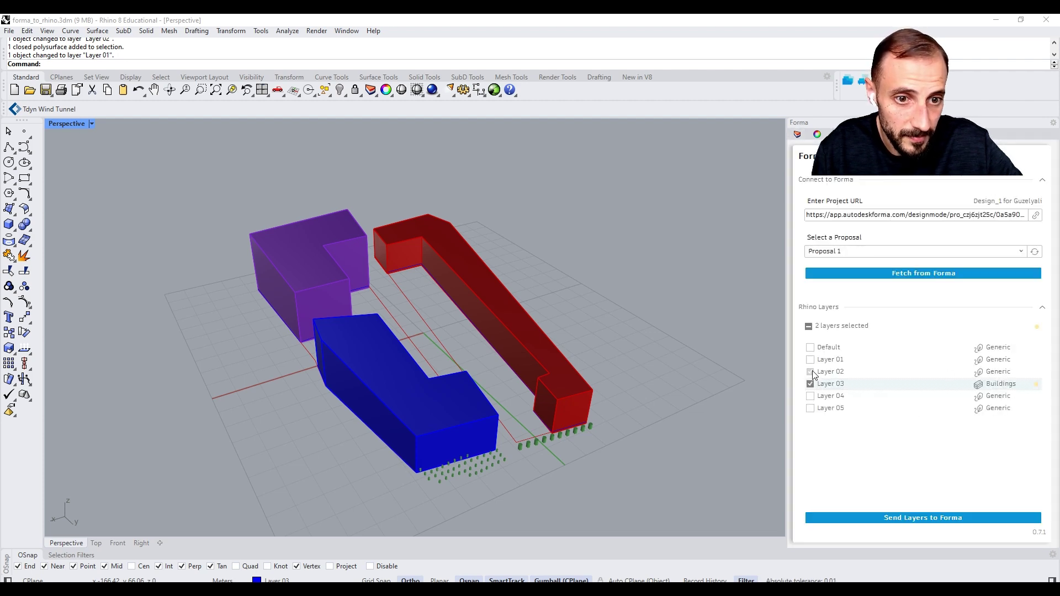
{"action": "left_click", "coordinate": [811, 360]}
{"action": "left_click", "coordinate": [991, 372]}
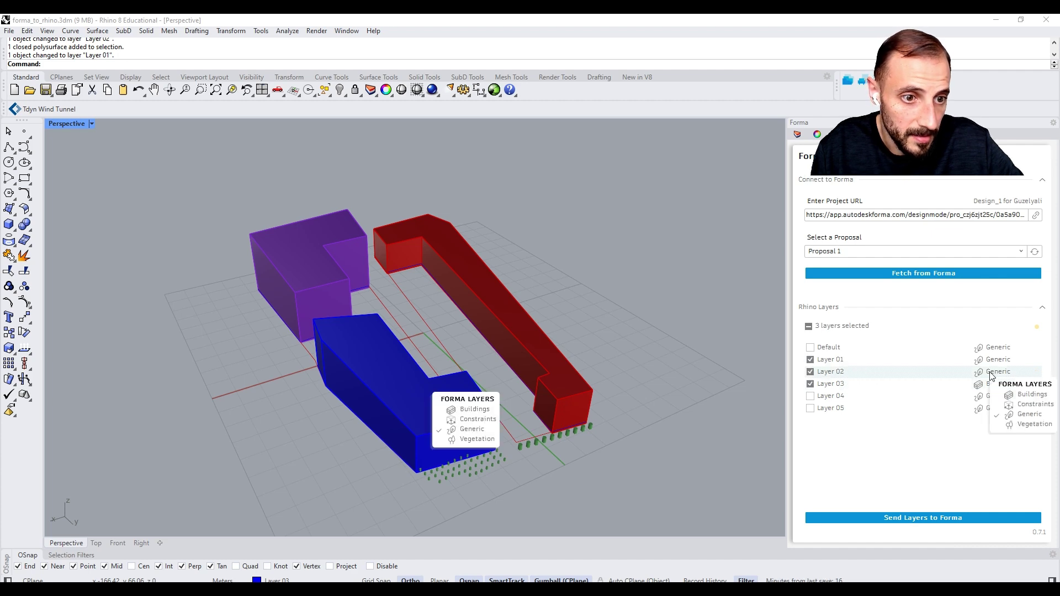
{"action": "left_click", "coordinate": [1028, 395]}
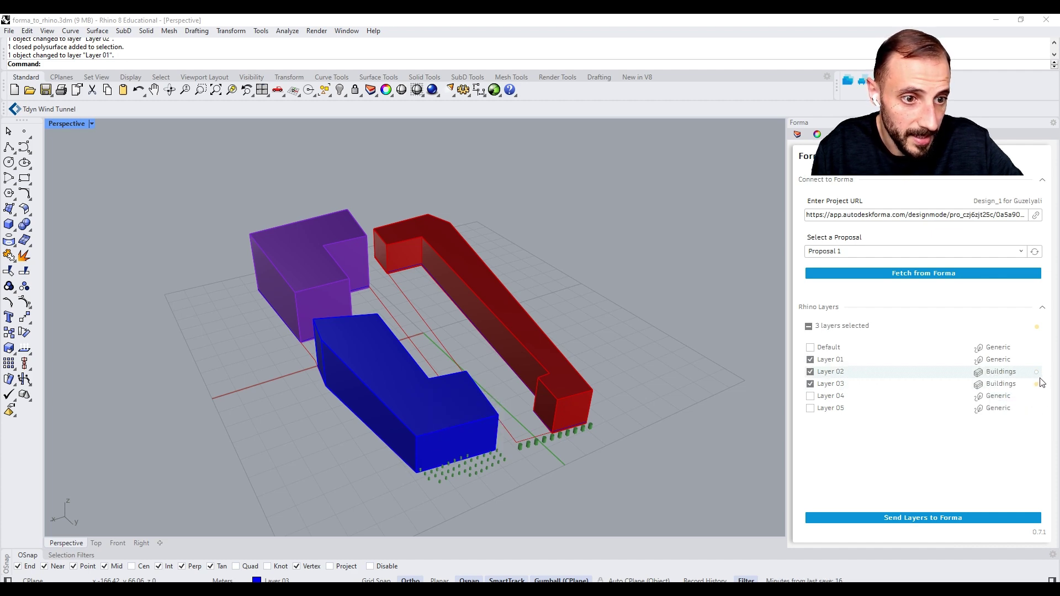
{"action": "left_click", "coordinate": [1038, 374]}
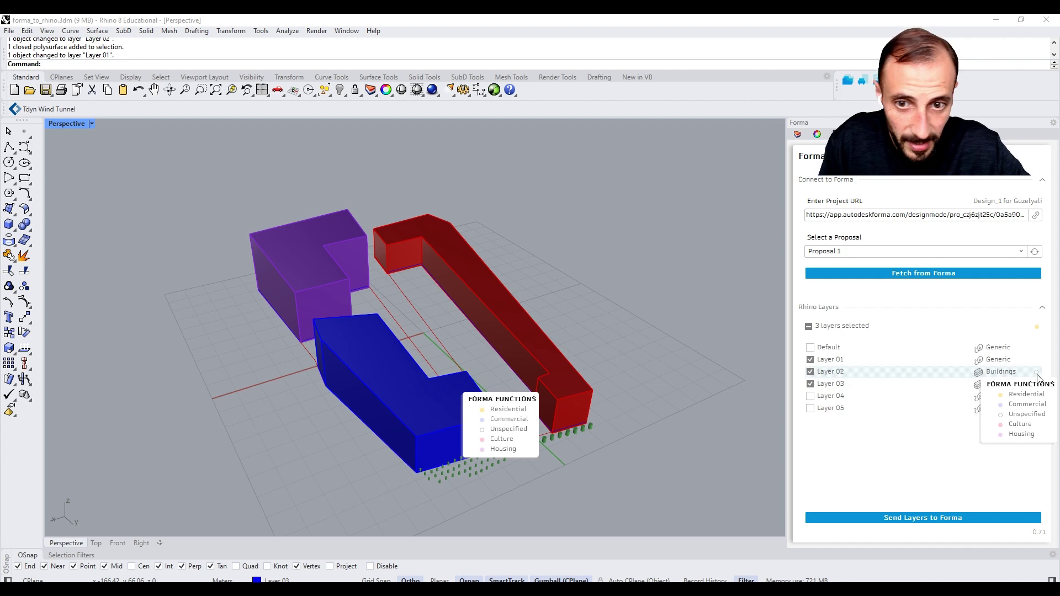
{"action": "left_click", "coordinate": [1028, 404]}
Assign Layer 01 to the Buildings layer type and set its Forma function to Housing
{"action": "left_click", "coordinate": [996, 360]}
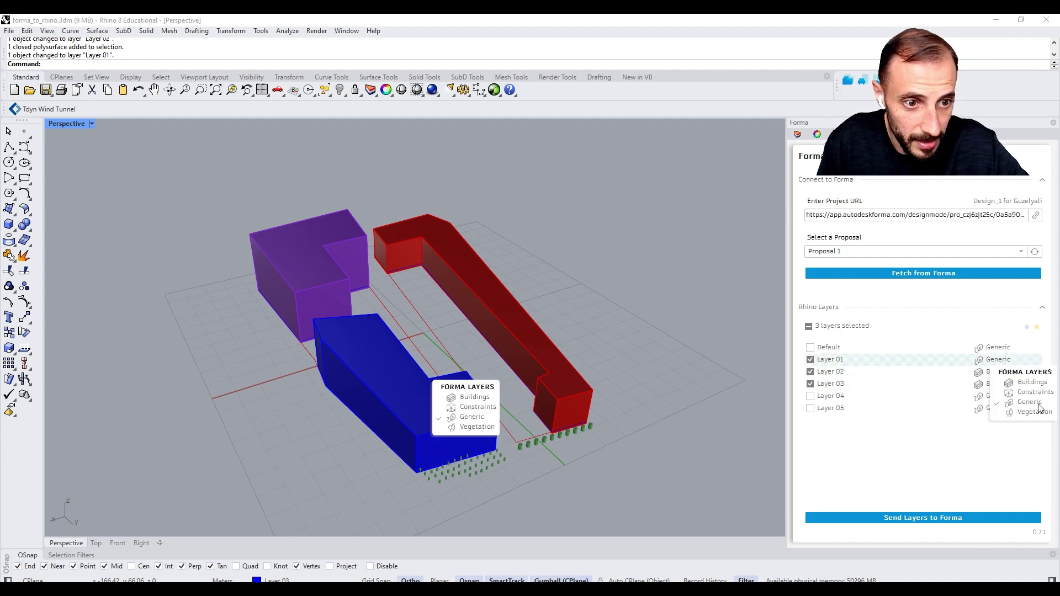
{"action": "left_click", "coordinate": [1029, 384]}
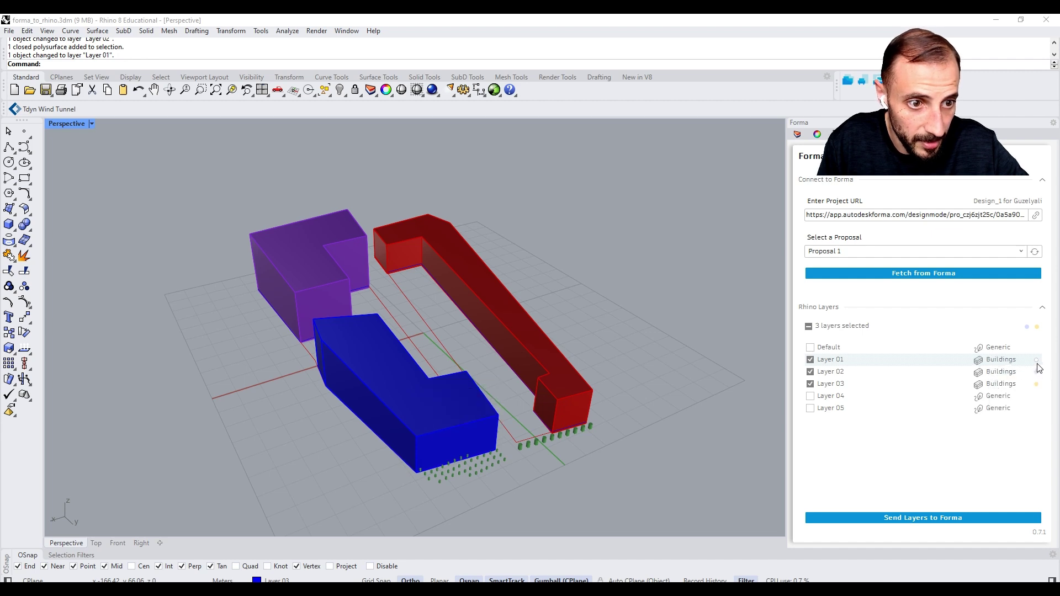
{"action": "left_click", "coordinate": [1037, 362]}
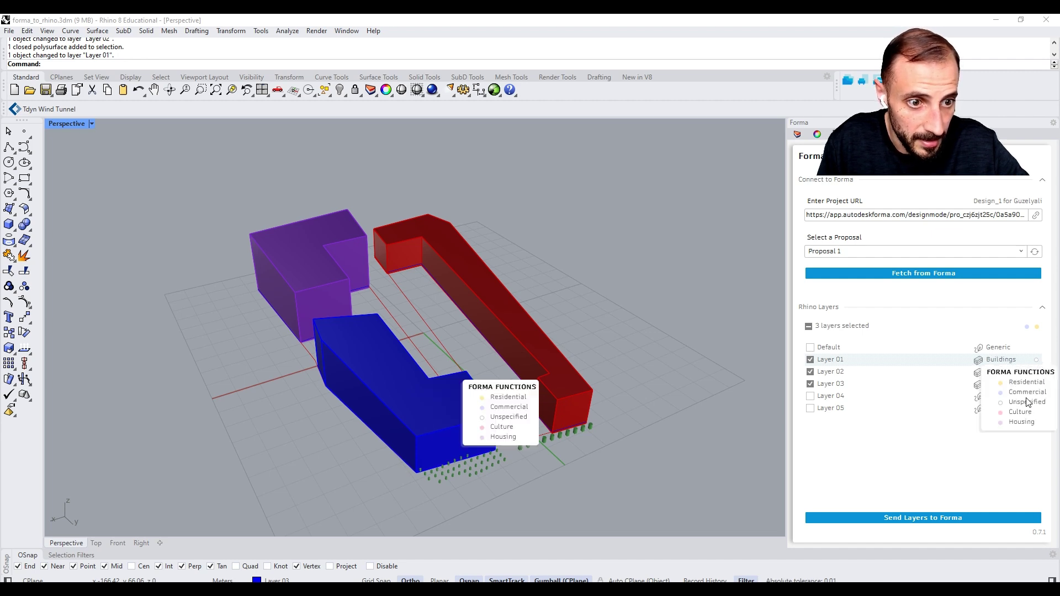
{"action": "left_click", "coordinate": [1025, 422]}
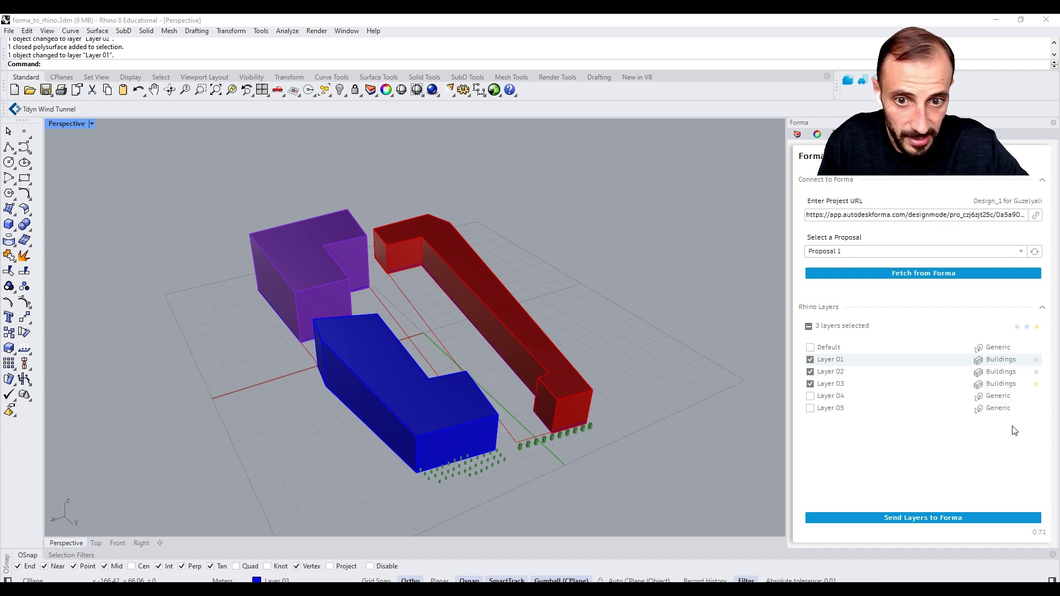
Send the three selected layers to Forma, then switch to the Forma project in the browser and view the whole site
{"action": "left_click", "coordinate": [929, 519]}
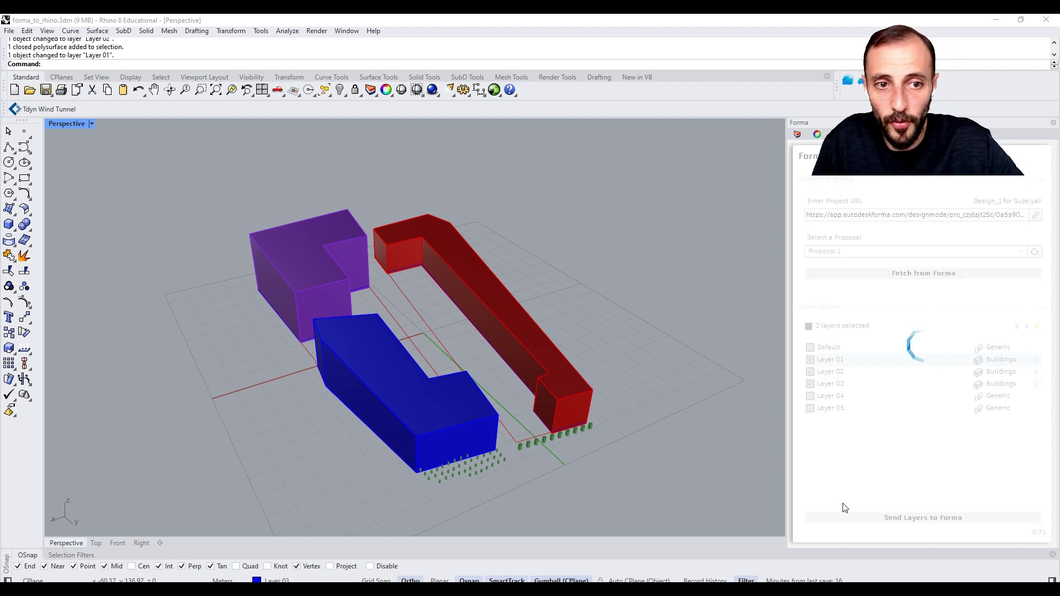
{"action": "mouse_move", "coordinate": [227, 590]}
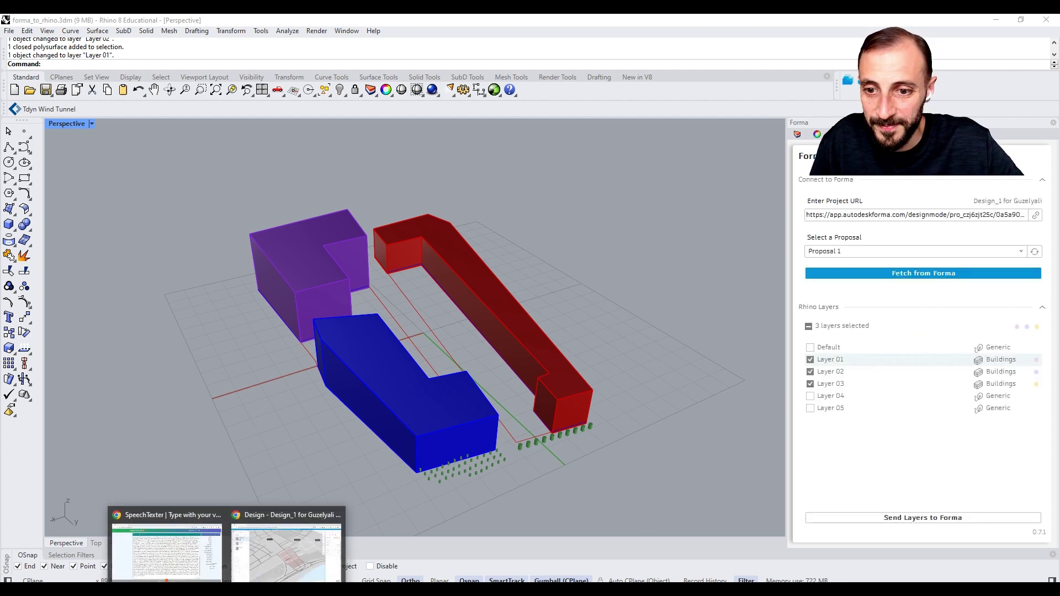
{"action": "left_click", "coordinate": [273, 555]}
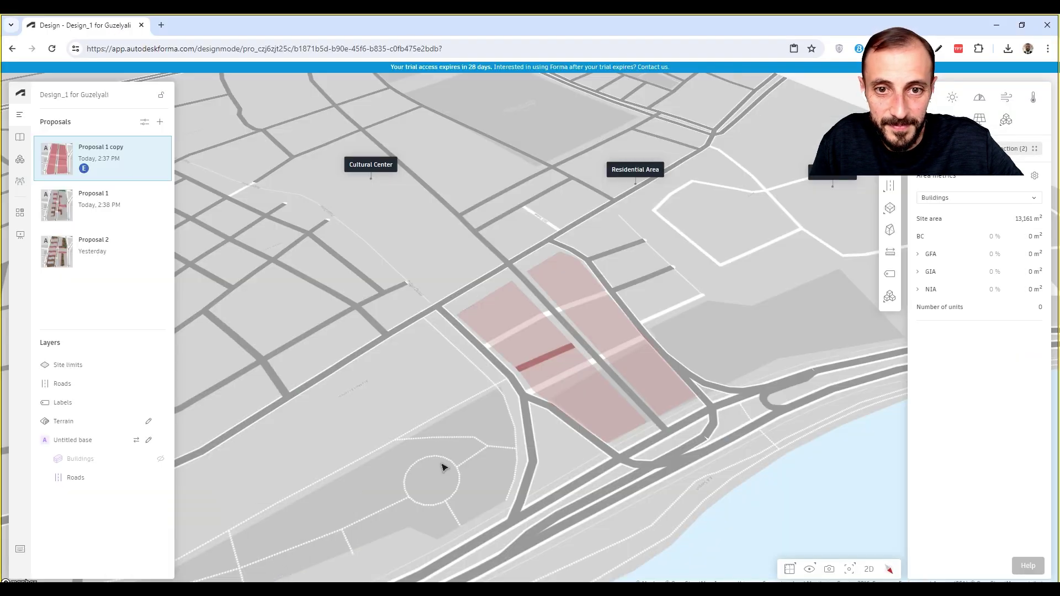
{"action": "scroll", "coordinate": [442, 438], "scroll_direction": "down", "scroll_amount": 10}
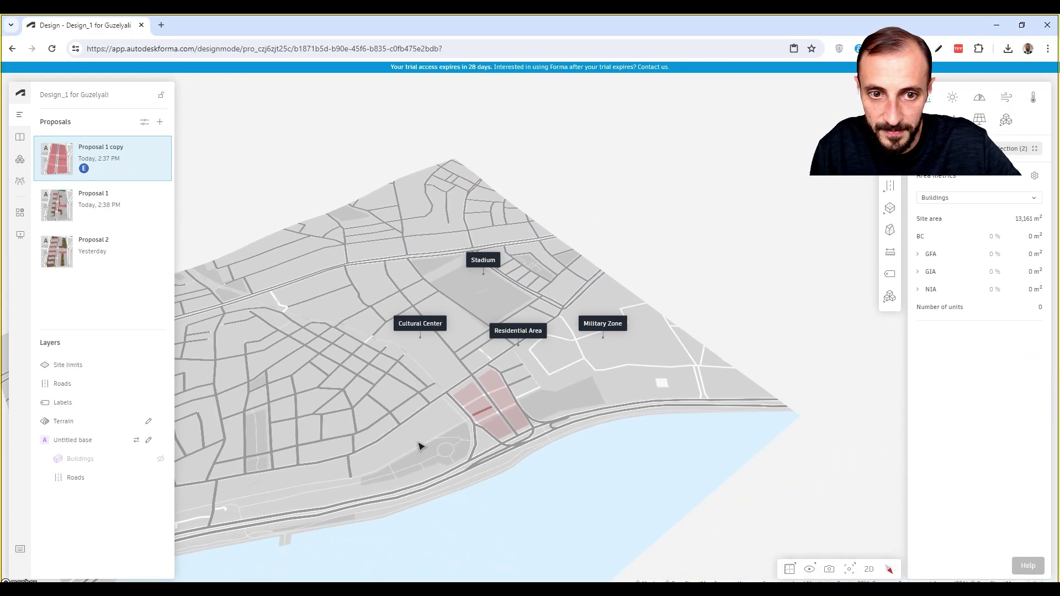
{"action": "left_click_drag", "start_coordinate": [585, 390], "coordinate": [649, 373]}
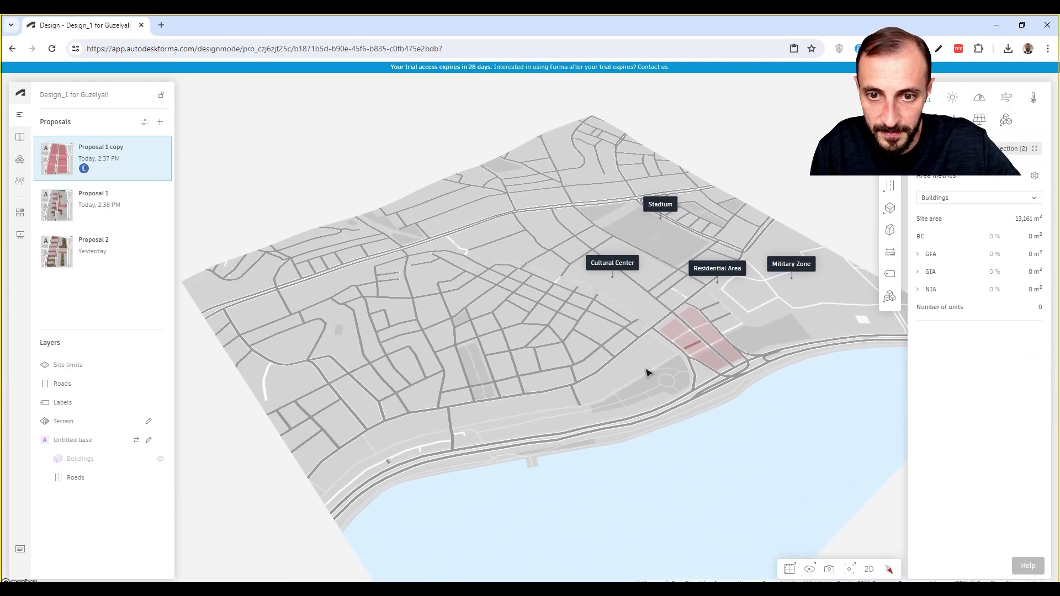
Toggle the visibility of the Buildings layer in the Untitled base
{"action": "left_click", "coordinate": [161, 459]}
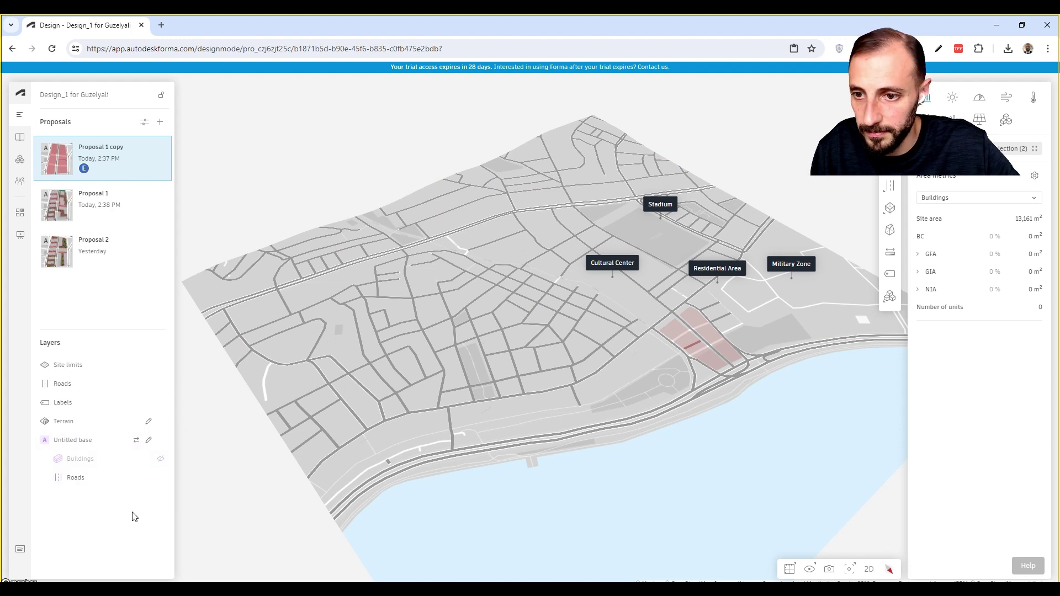
{"action": "left_click", "coordinate": [161, 460]}
{"action": "left_click", "coordinate": [162, 461]}
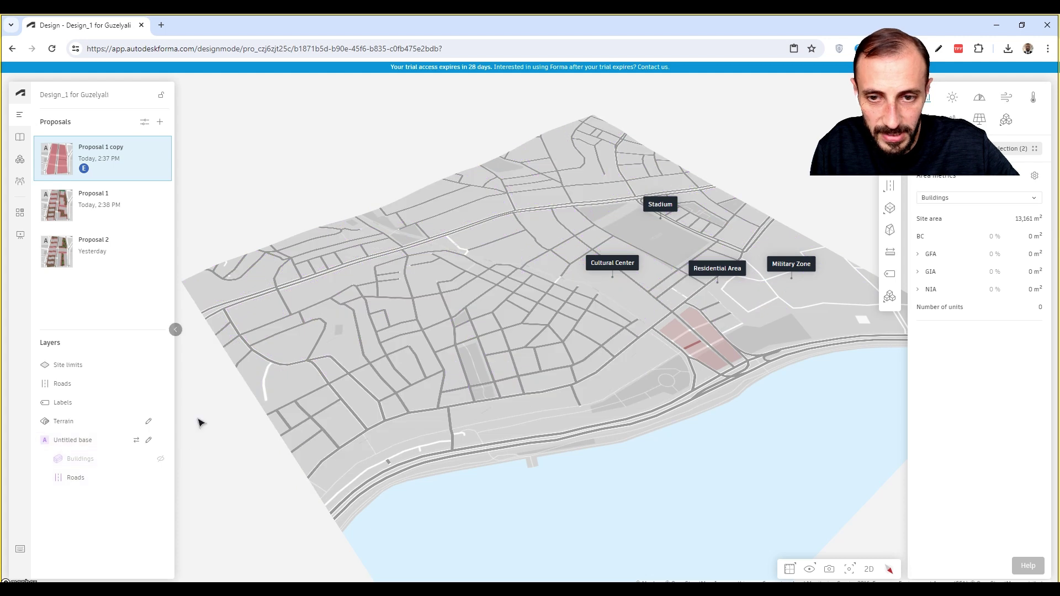
Undo the last deletions in Proposal 1 copy to restore the three generic volumes
{"action": "right_click", "coordinate": [197, 418]}
{"action": "left_click", "coordinate": [222, 491]}
{"action": "right_click", "coordinate": [257, 474]}
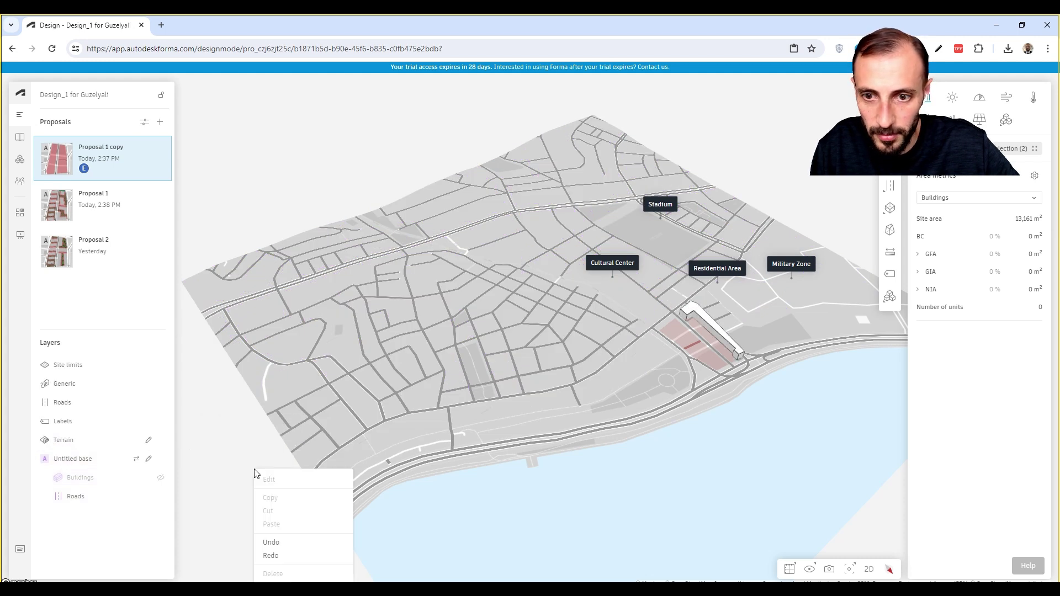
{"action": "left_click", "coordinate": [272, 543]}
{"action": "right_click", "coordinate": [248, 490]}
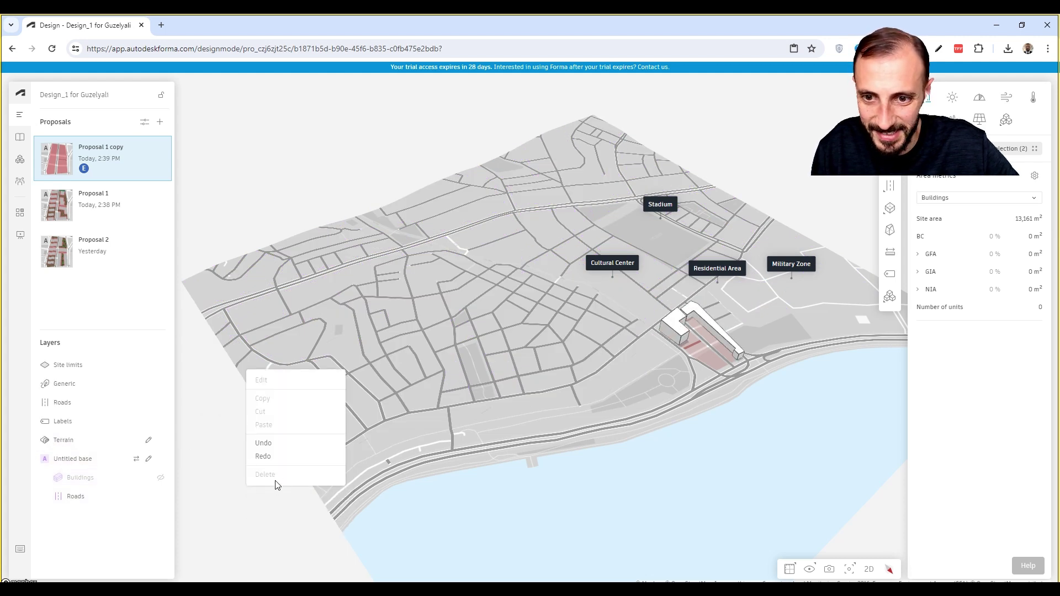
{"action": "left_click", "coordinate": [274, 445]}
{"action": "right_click", "coordinate": [258, 459]}
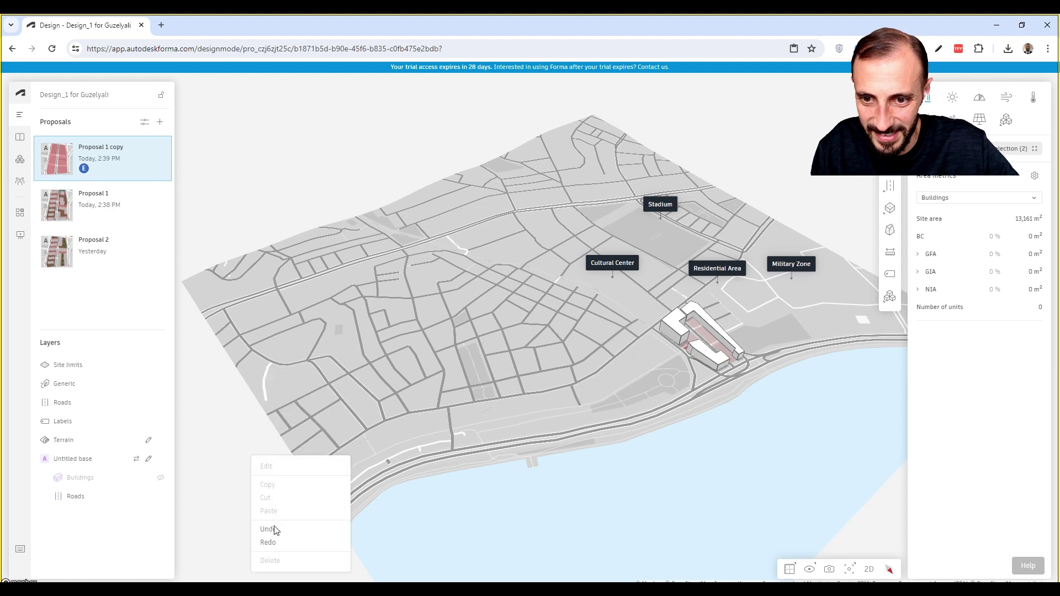
Delete the three generic volumes from the site in Proposal 1 copy
{"action": "left_click", "coordinate": [706, 319]}
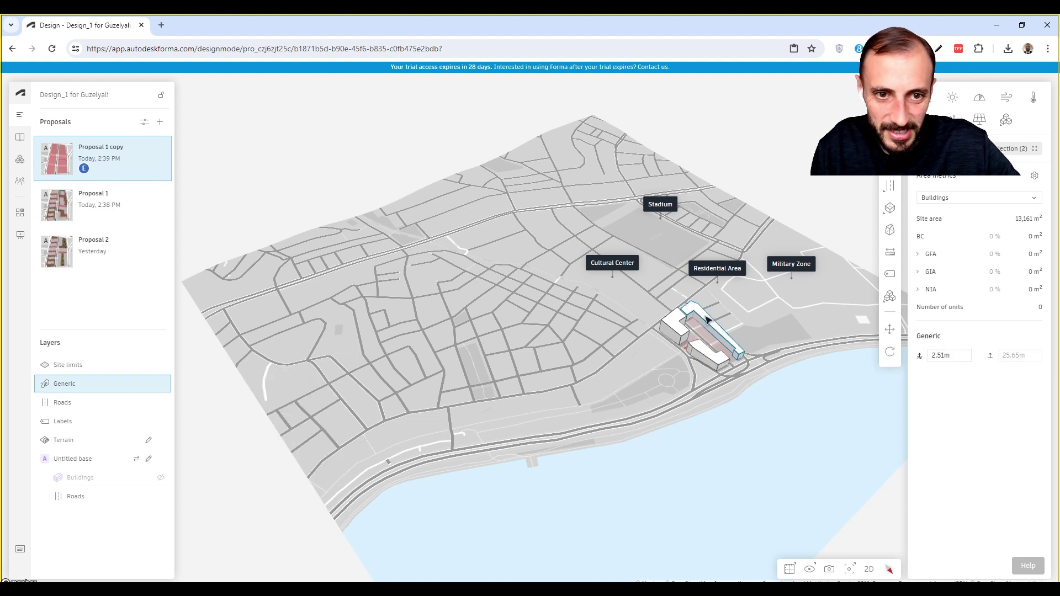
{"action": "key", "text": "Delete"}
{"action": "left_click", "coordinate": [679, 325]}
{"action": "key", "text": "Delete"}
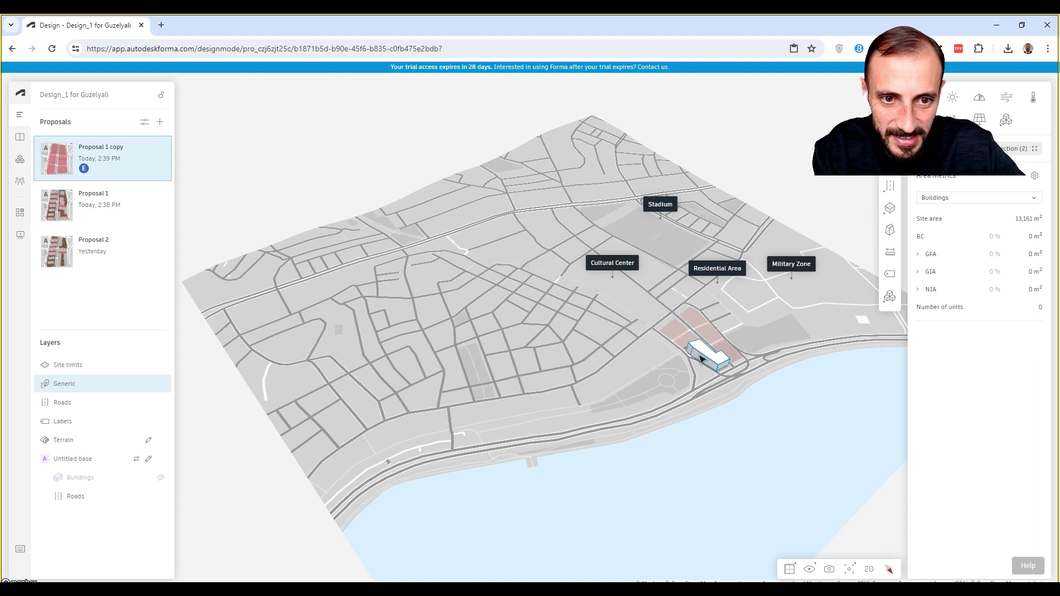
{"action": "left_click", "coordinate": [700, 359]}
{"action": "key", "text": "Delete"}
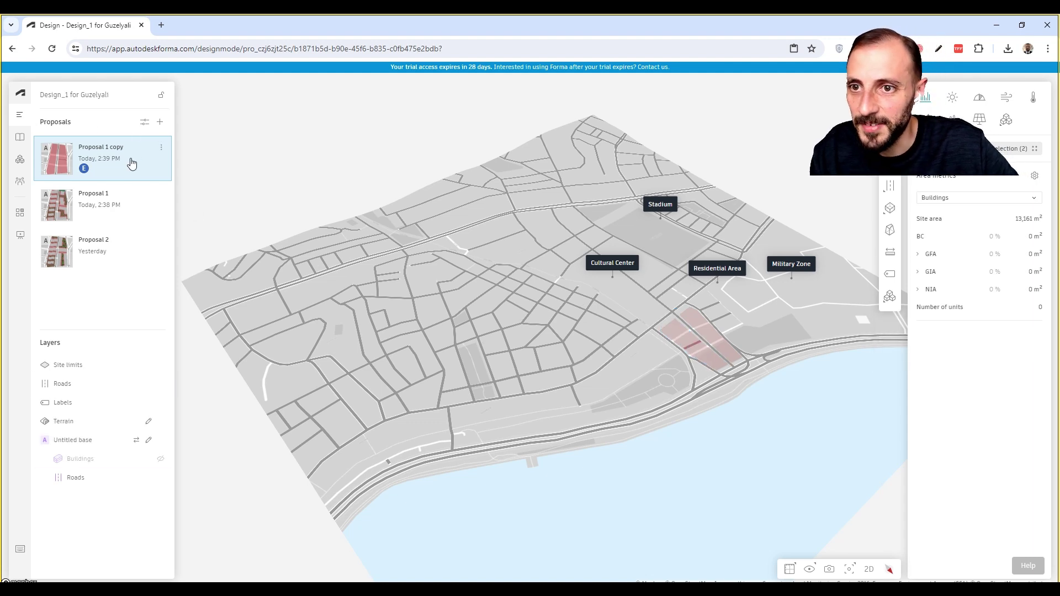
Delete the Proposal 1 copy proposal and confirm the deletion
{"action": "left_click", "coordinate": [162, 148]}
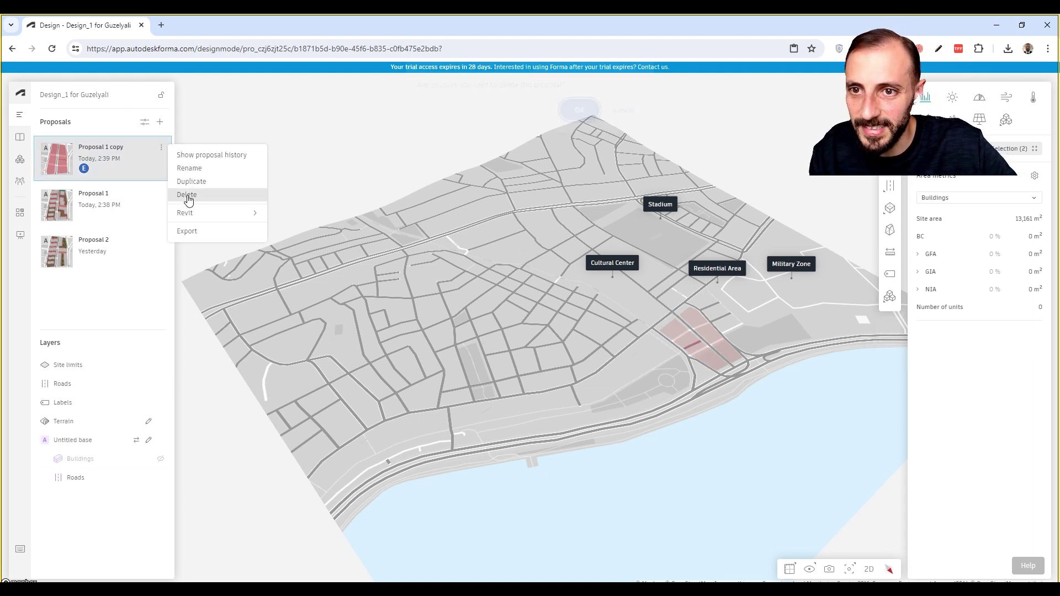
{"action": "left_click", "coordinate": [186, 195]}
{"action": "left_click", "coordinate": [573, 117]}
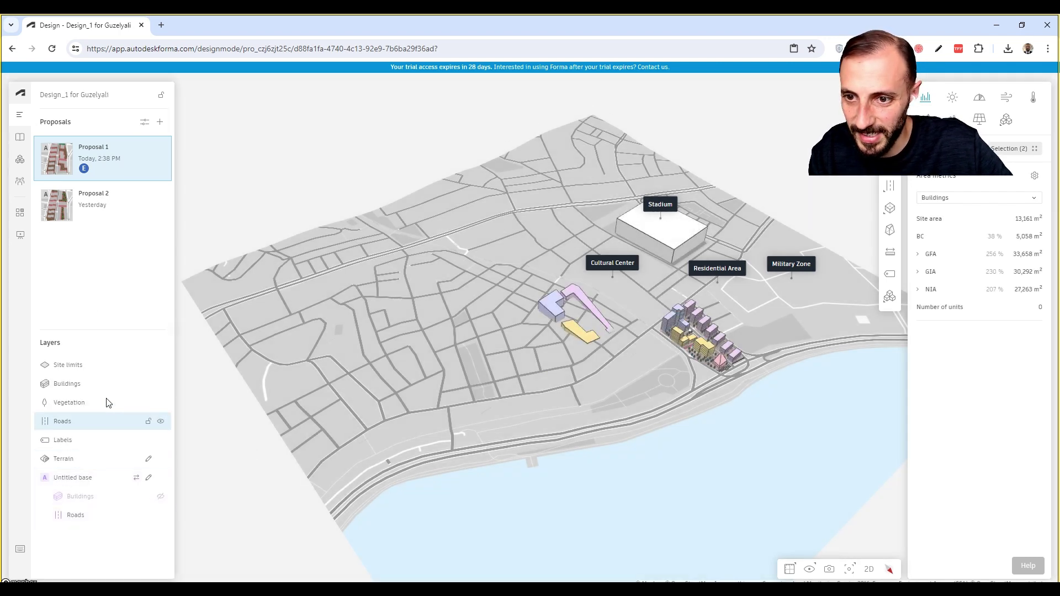
Duplicate Proposal 1 to make a new copy of the proposal
{"action": "middle_click_drag", "start_coordinate": [751, 359], "coordinate": [715, 357]}
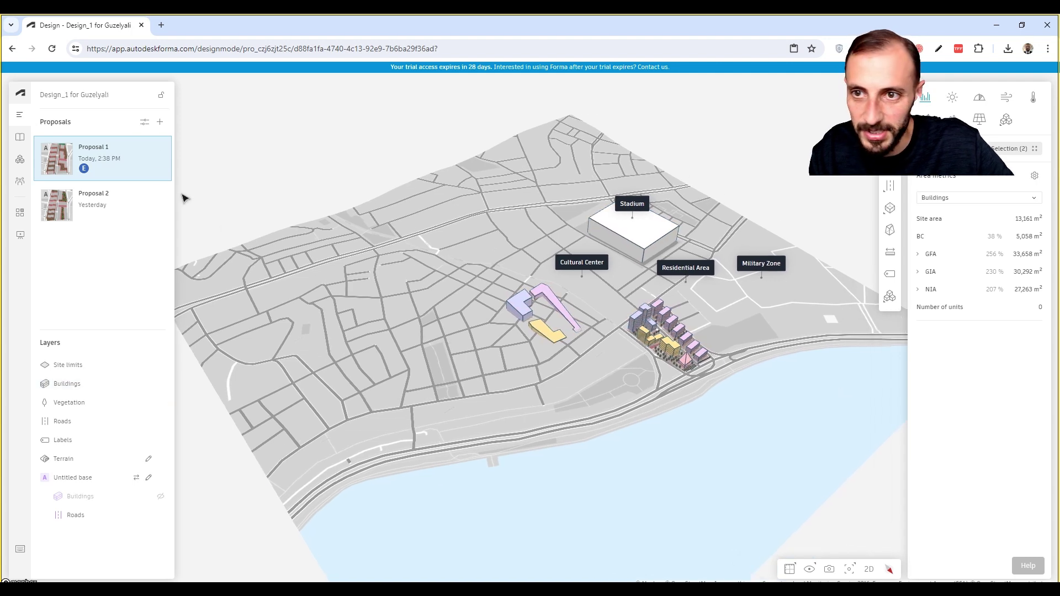
{"action": "left_click", "coordinate": [161, 152]}
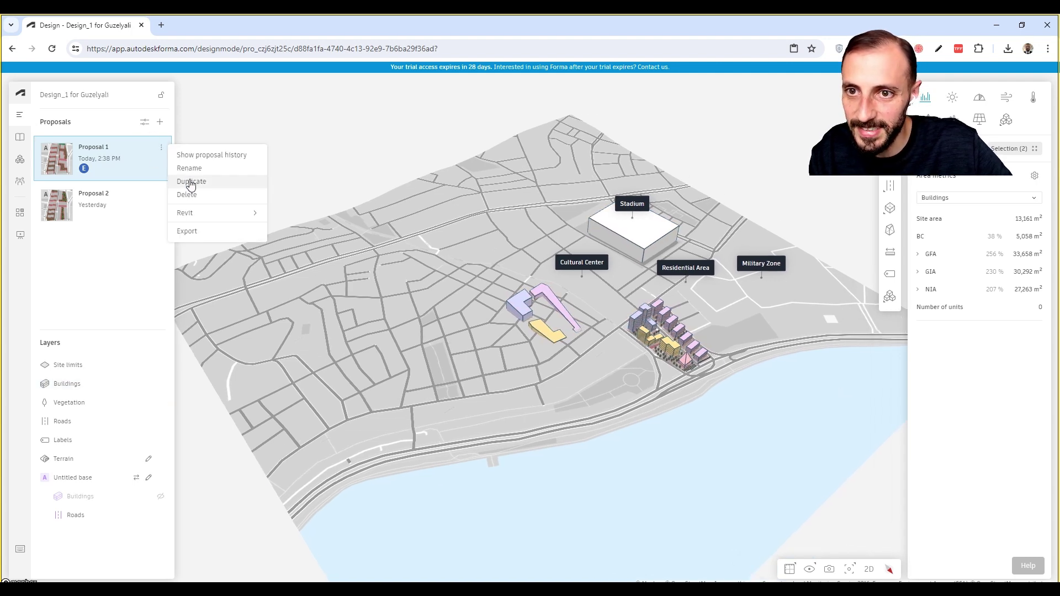
{"action": "left_click", "coordinate": [189, 182]}
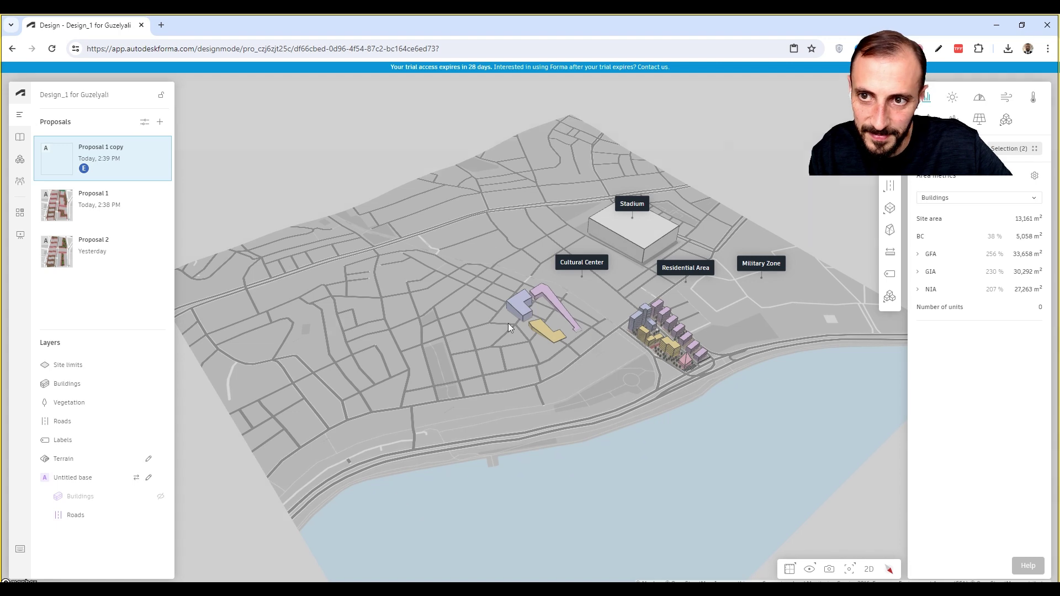
Delete the five-storey yellow residential building and the blue commercial buildings from the coastal site
{"action": "scroll", "coordinate": [675, 349], "scroll_direction": "up", "scroll_amount": 3}
{"action": "left_click", "coordinate": [675, 349]}
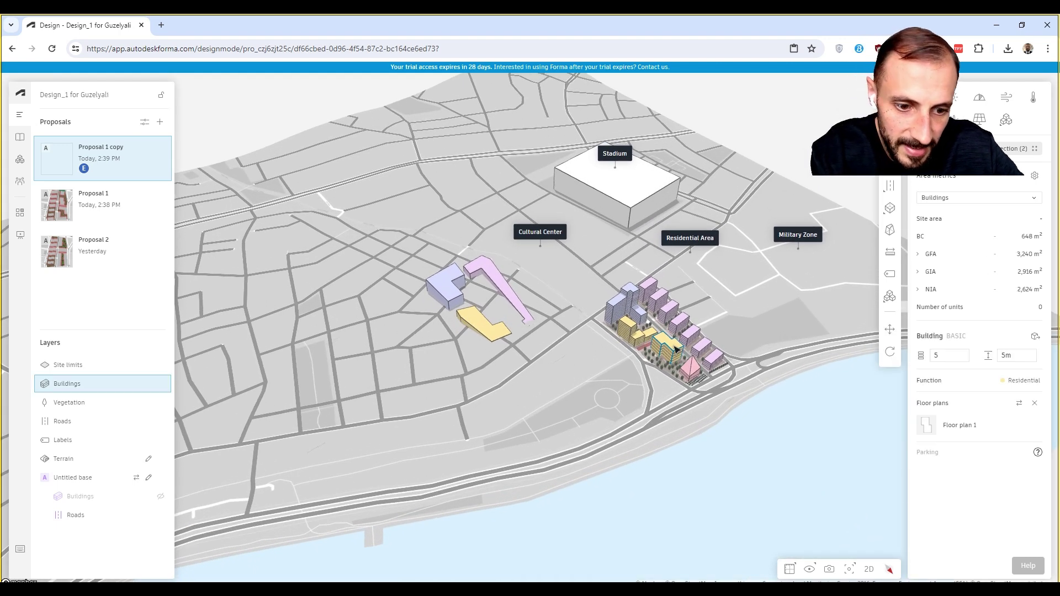
{"action": "key", "text": "Delete"}
{"action": "left_click", "coordinate": [635, 316]}
{"action": "left_click", "coordinate": [630, 291]}
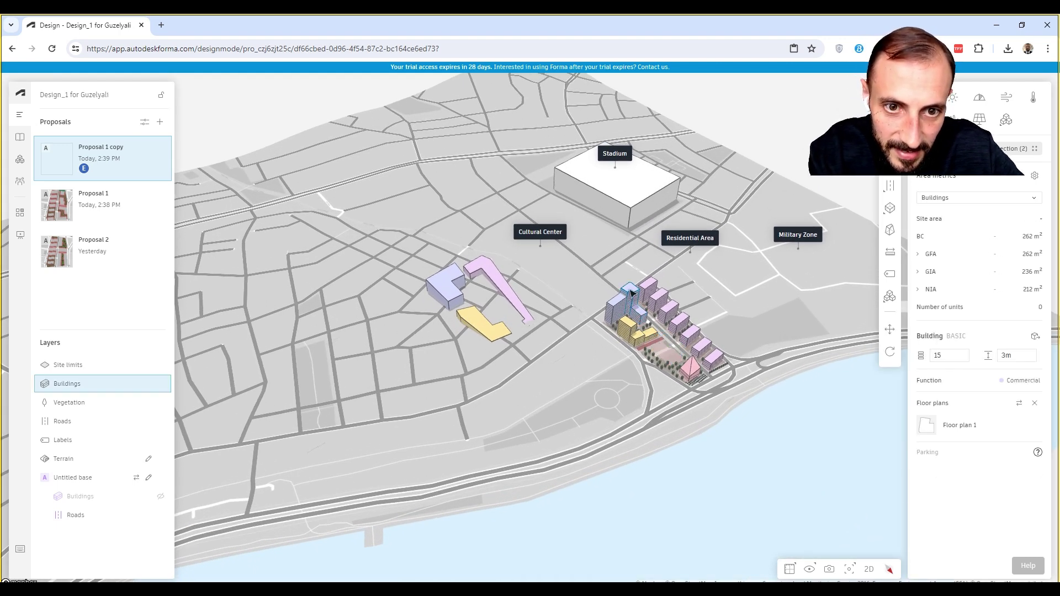
{"action": "key", "text": "Delete"}
{"action": "left_click", "coordinate": [615, 301]}
{"action": "key", "text": "Delete"}
{"action": "left_click", "coordinate": [640, 311]}
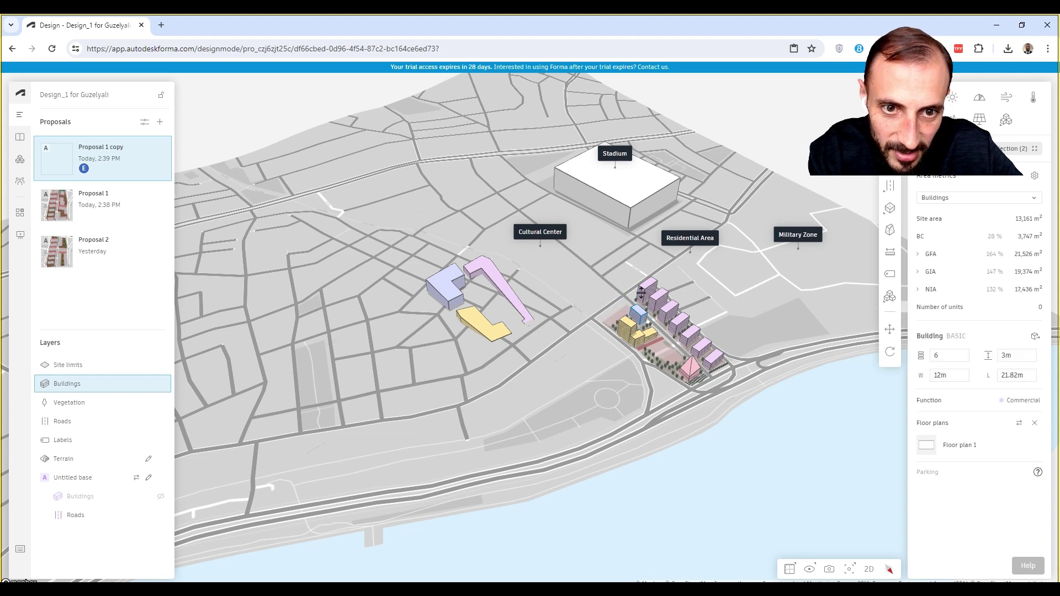
Delete the row of light purple buildings one by one from the narrower site limit
{"action": "left_click", "coordinate": [671, 310]}
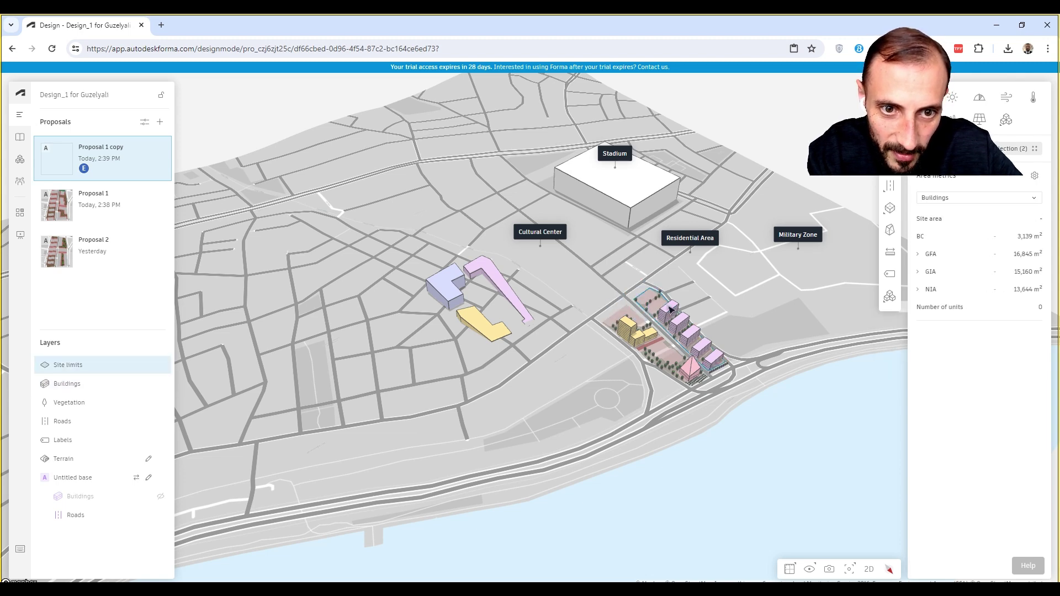
{"action": "left_click", "coordinate": [670, 309]}
{"action": "key", "text": "Delete"}
{"action": "left_click", "coordinate": [683, 321]}
{"action": "key", "text": "Delete"}
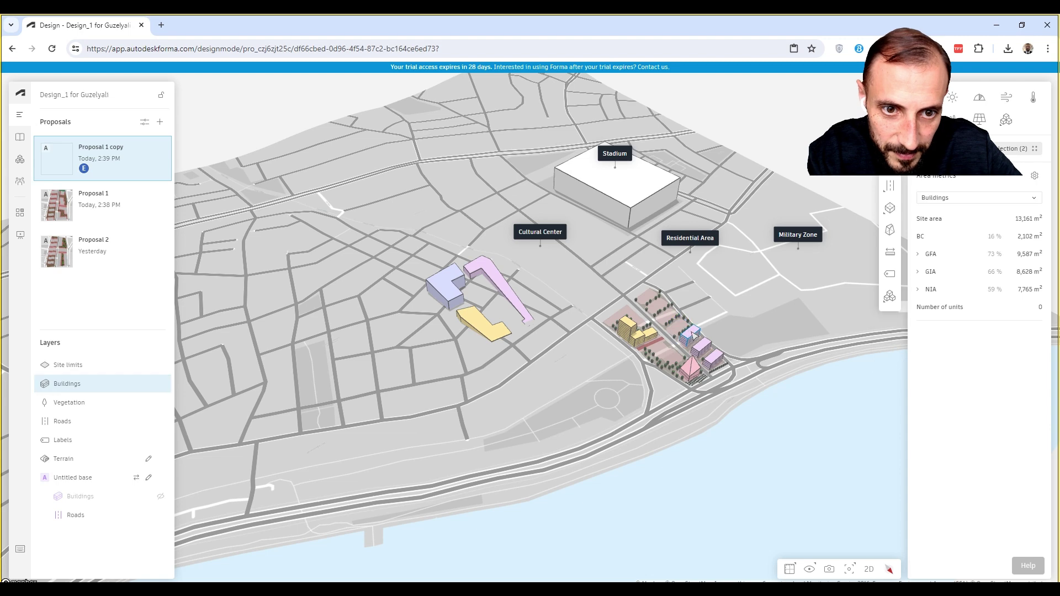
{"action": "left_click", "coordinate": [693, 335]}
{"action": "key", "text": "Delete"}
{"action": "left_click", "coordinate": [704, 347]}
{"action": "key", "text": "Delete"}
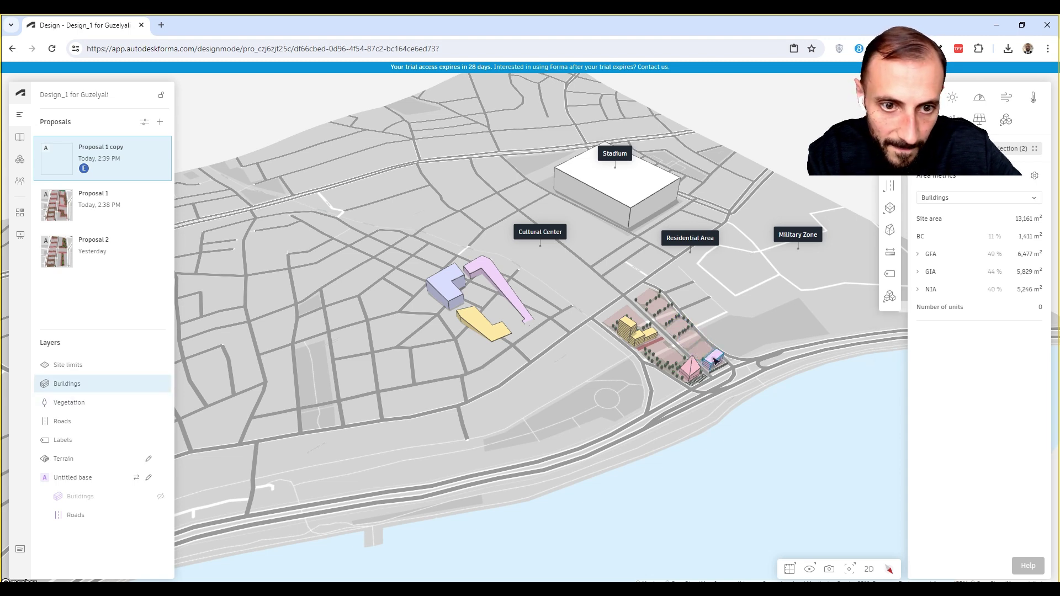
{"action": "left_click", "coordinate": [715, 362]}
{"action": "key", "text": "Delete"}
Delete the pink pyramid-shaped building and the remaining yellow residential buildings from the site
{"action": "left_click", "coordinate": [690, 367]}
{"action": "key", "text": "Delete"}
{"action": "left_click", "coordinate": [652, 335]}
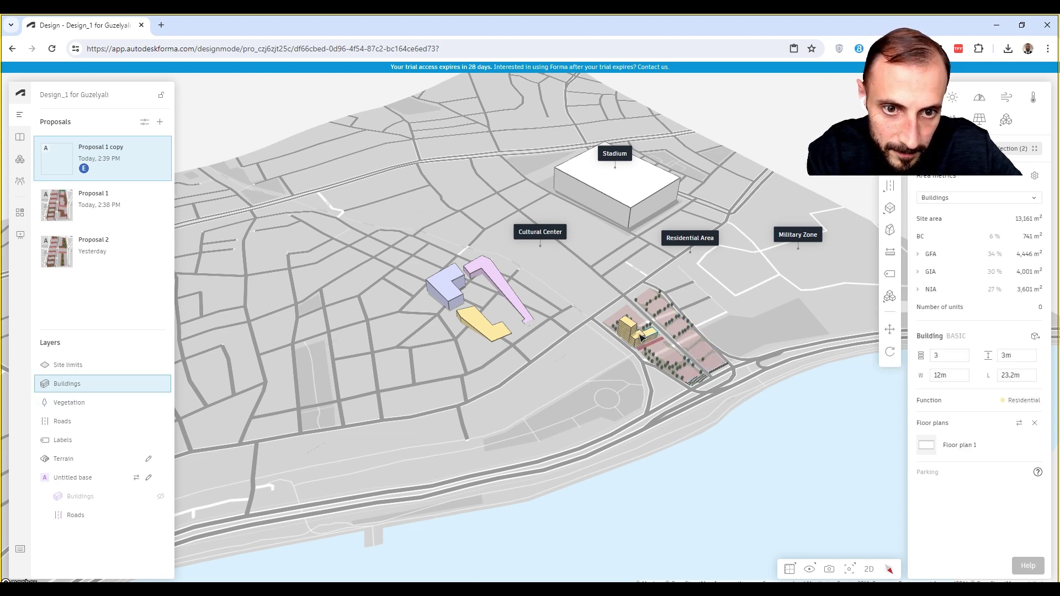
{"action": "key", "text": "Delete"}
{"action": "left_click", "coordinate": [639, 337]}
{"action": "key", "text": "Delete"}
{"action": "left_click", "coordinate": [630, 324]}
{"action": "key", "text": "Delete"}
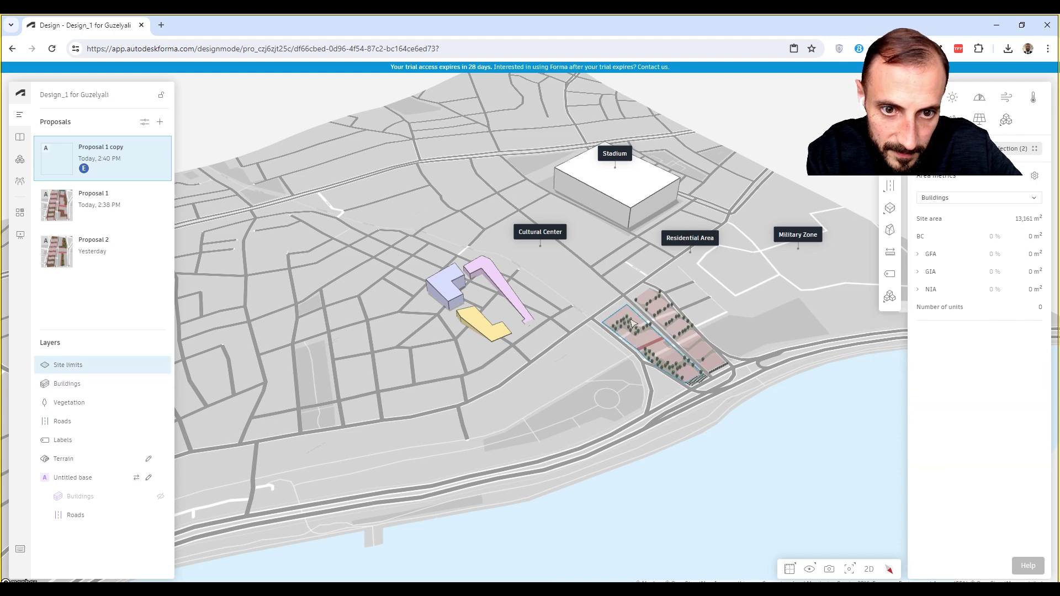
Delete the tree groups inside the site limit nearest the round plaza
{"action": "left_click", "coordinate": [652, 355]}
{"action": "key", "text": "Delete"}
{"action": "left_click", "coordinate": [640, 330]}
{"action": "key", "text": "Delete"}
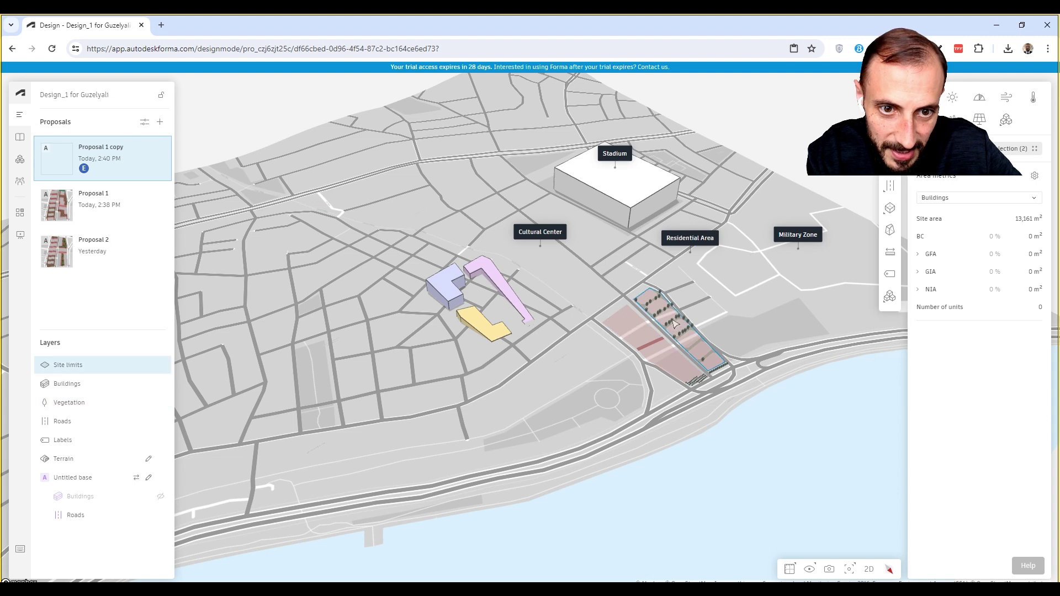
Delete the tree groups inside the second site limit while keeping the site limit itself
{"action": "left_click", "coordinate": [675, 324]}
{"action": "left_click", "coordinate": [678, 322]}
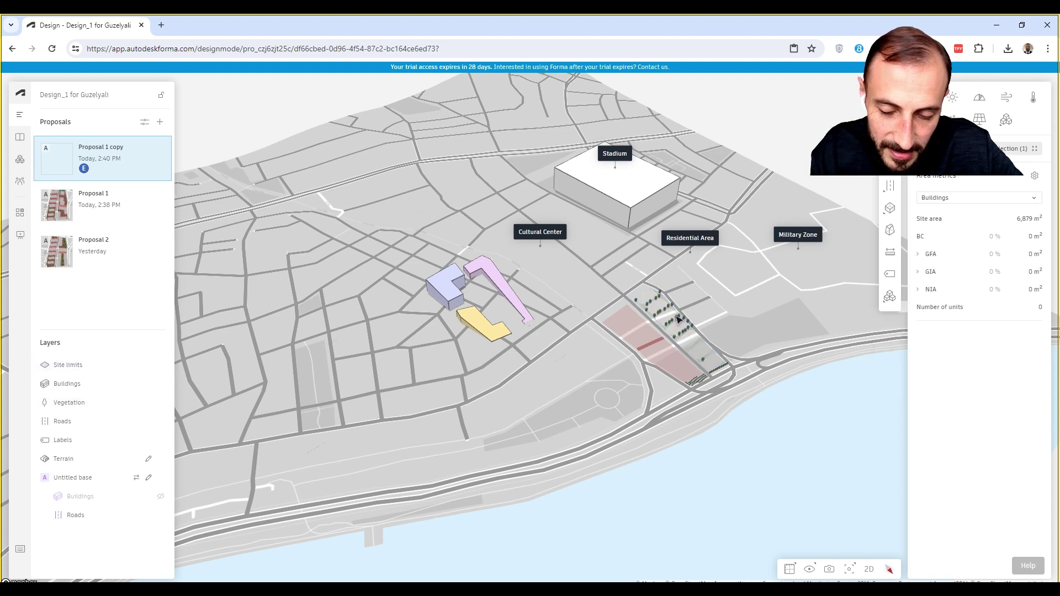
{"action": "right_click", "coordinate": [681, 321]}
{"action": "left_click", "coordinate": [679, 324]}
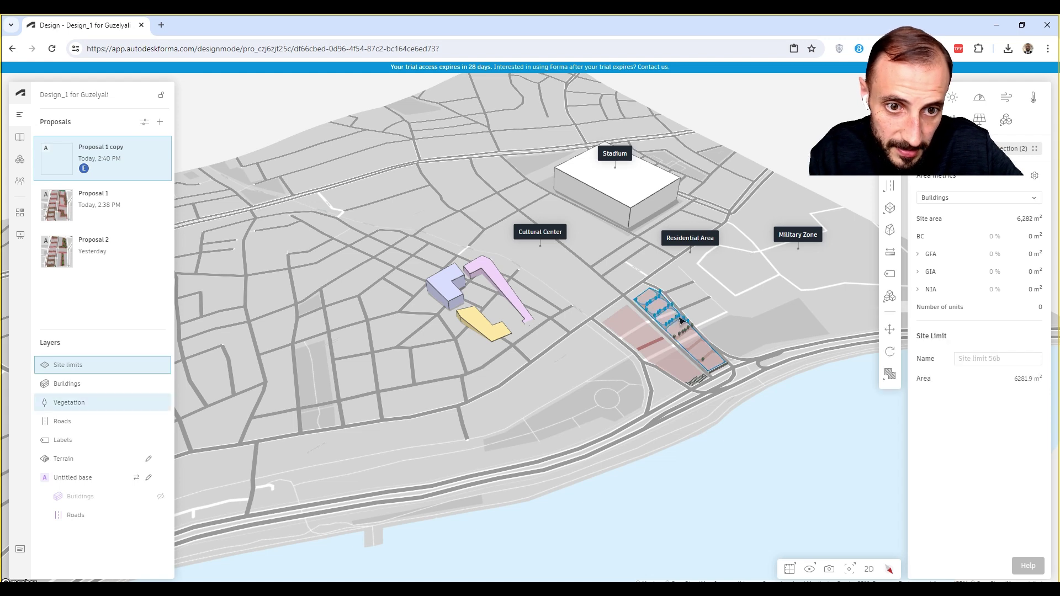
{"action": "left_click", "coordinate": [679, 322]}
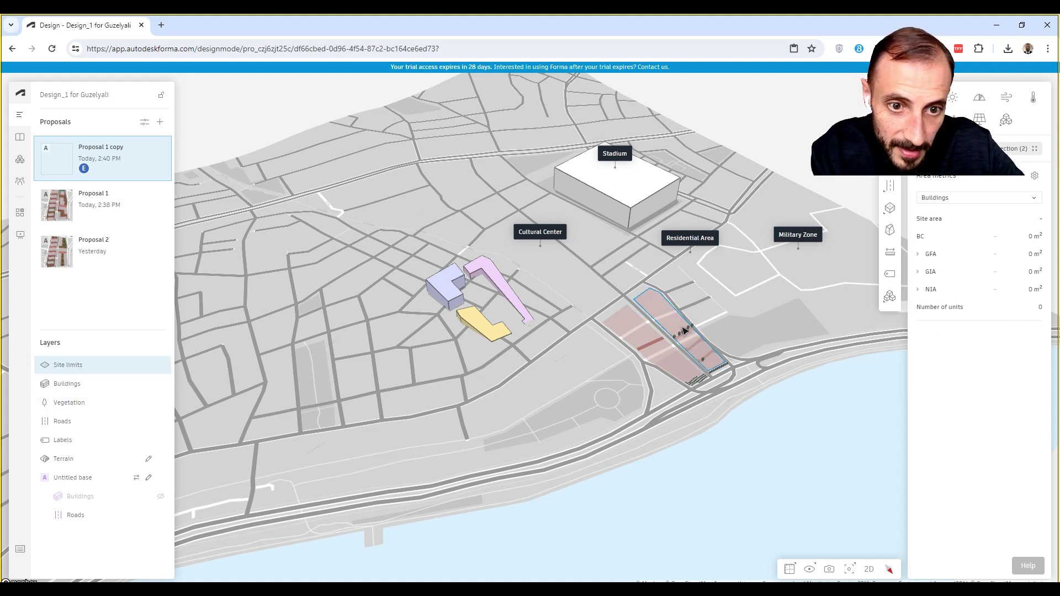
{"action": "left_click", "coordinate": [686, 334]}
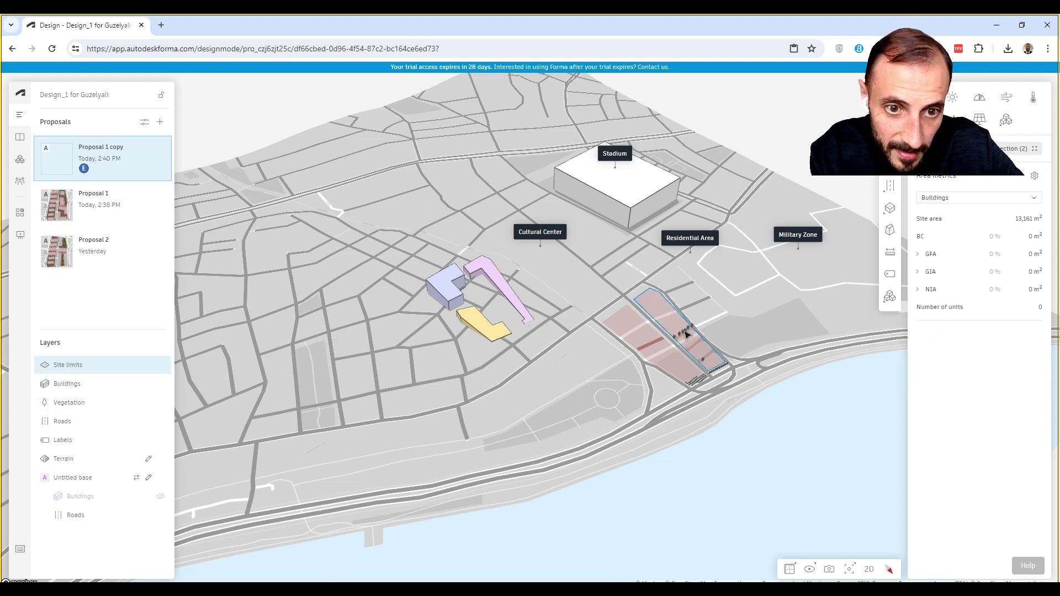
{"action": "key", "text": "Delete"}
{"action": "left_click", "coordinate": [704, 362]}
{"action": "key", "text": "Delete"}
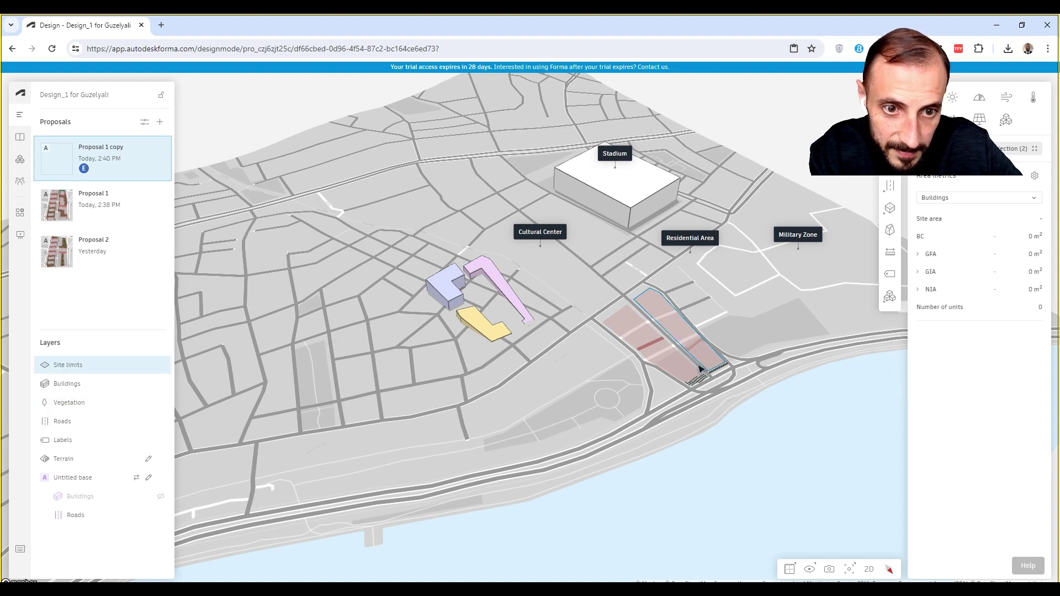
Delete the low vegetation area and the line of vegetation at the seaward end of the two sites
{"action": "scroll", "coordinate": [700, 383], "scroll_direction": "up", "scroll_amount": 1}
{"action": "left_click", "coordinate": [698, 379]}
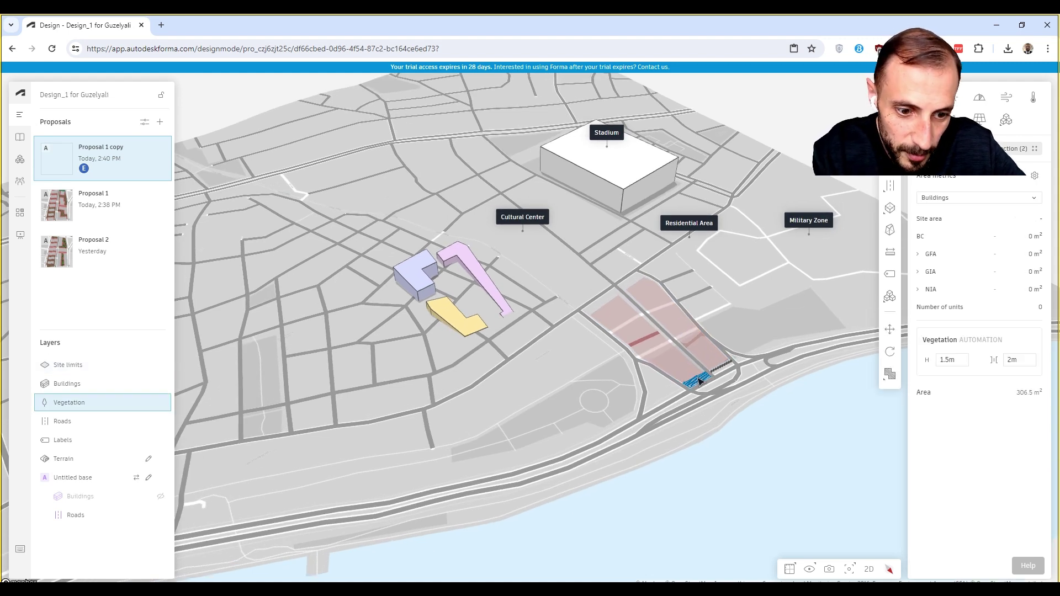
{"action": "key", "text": "Delete"}
{"action": "left_click", "coordinate": [715, 374]}
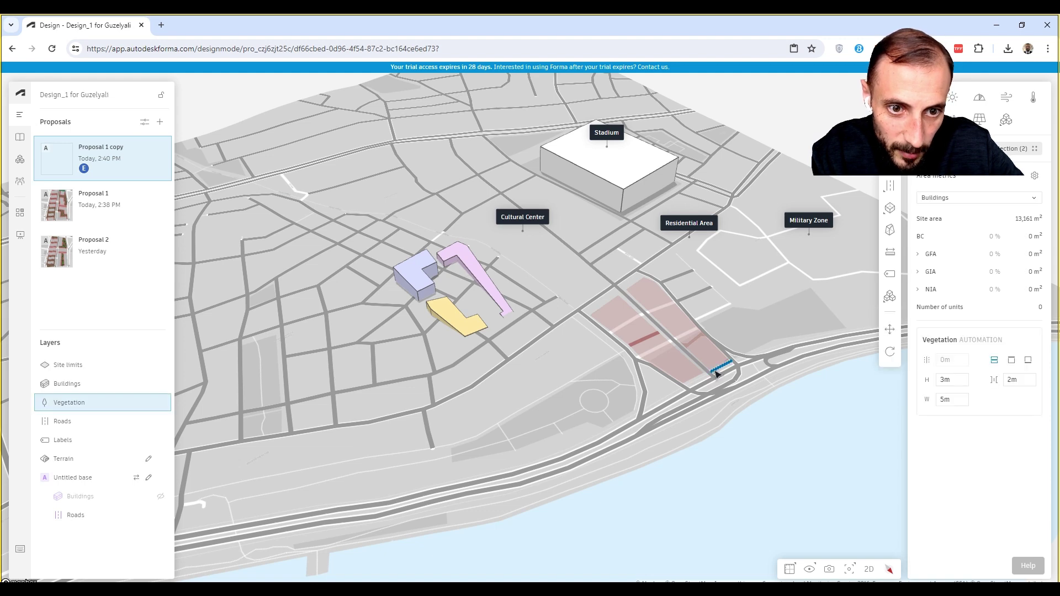
{"action": "left_click", "coordinate": [694, 379]}
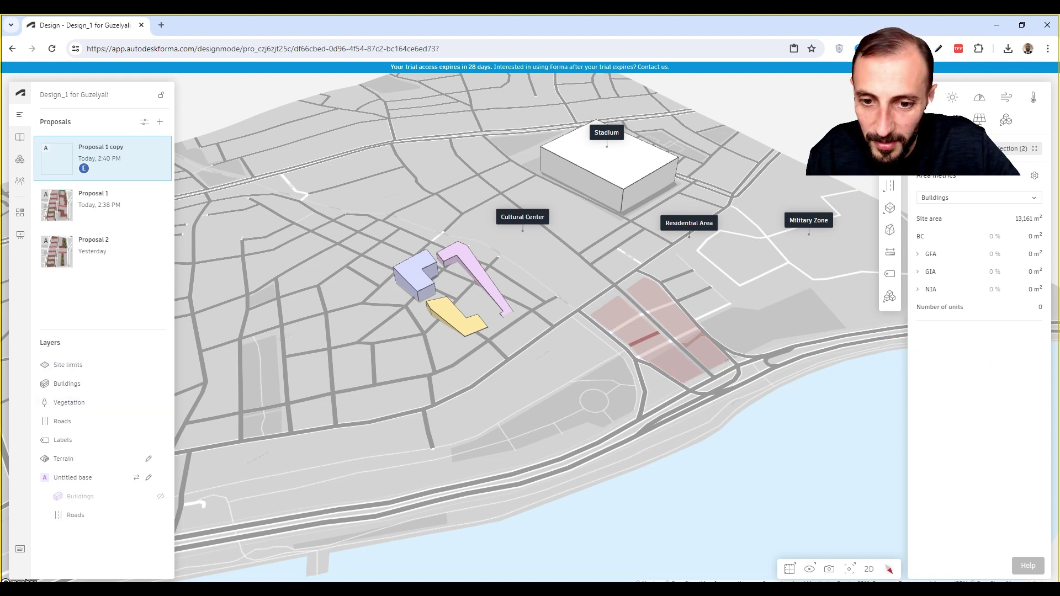
Rename the Proposal 1 copy proposal to "Proposal from rhino"
{"action": "mouse_move", "coordinate": [389, 590]}
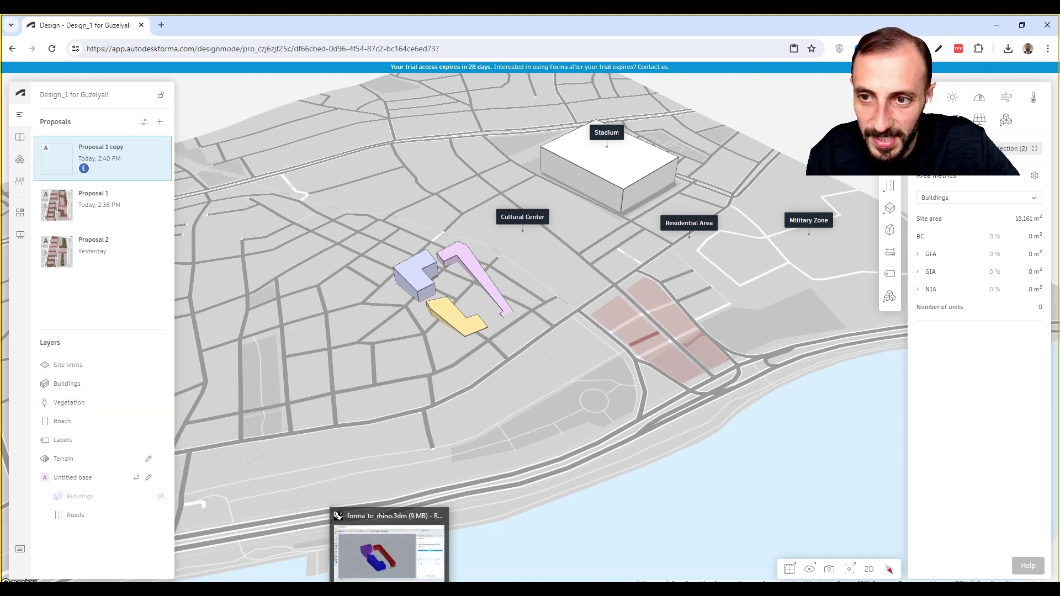
{"action": "left_click", "coordinate": [162, 147]}
{"action": "left_click", "coordinate": [191, 169]}
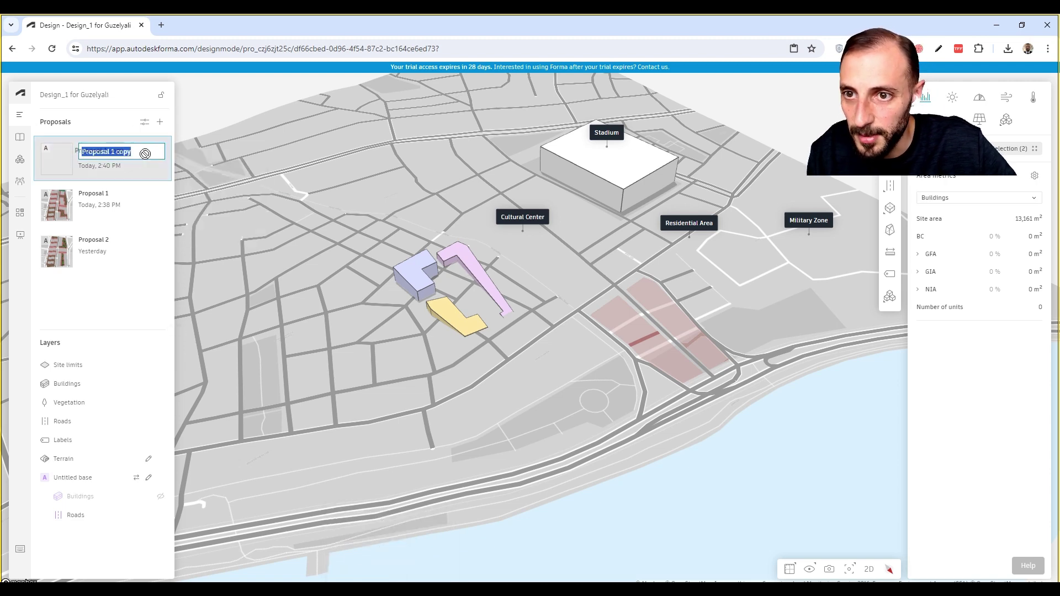
{"action": "left_click", "coordinate": [129, 152]}
{"action": "left_click_drag", "start_coordinate": [130, 152], "coordinate": [111, 152]}
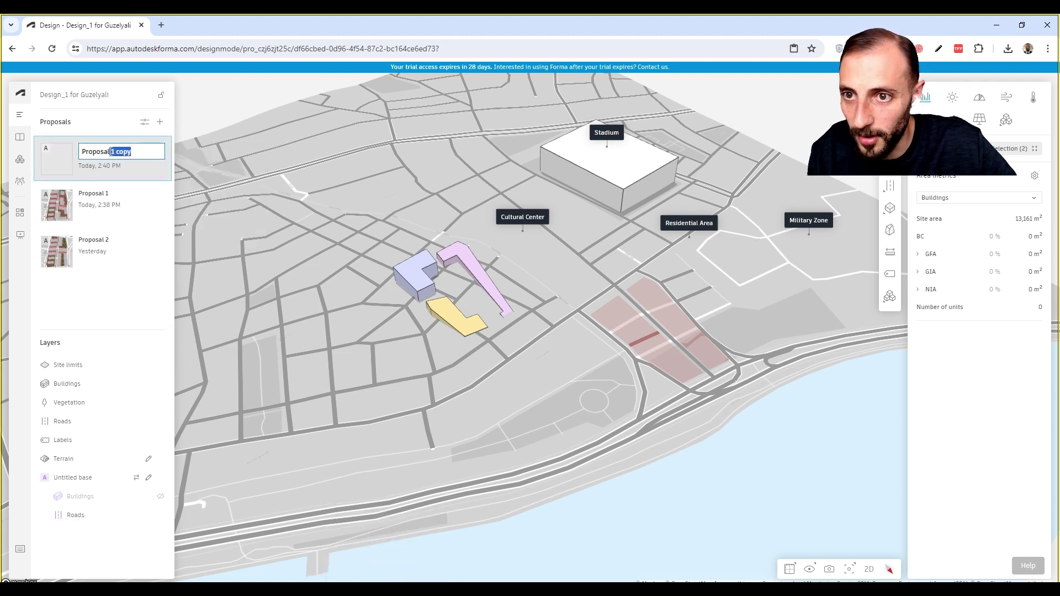
{"action": "type", "text": "from"}
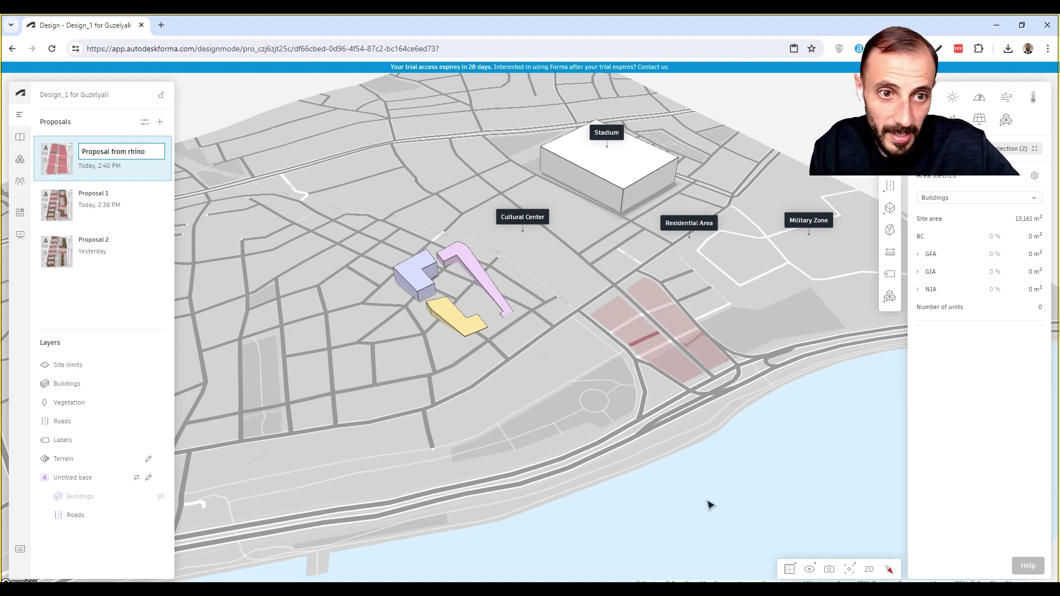
{"action": "key", "text": "Return"}
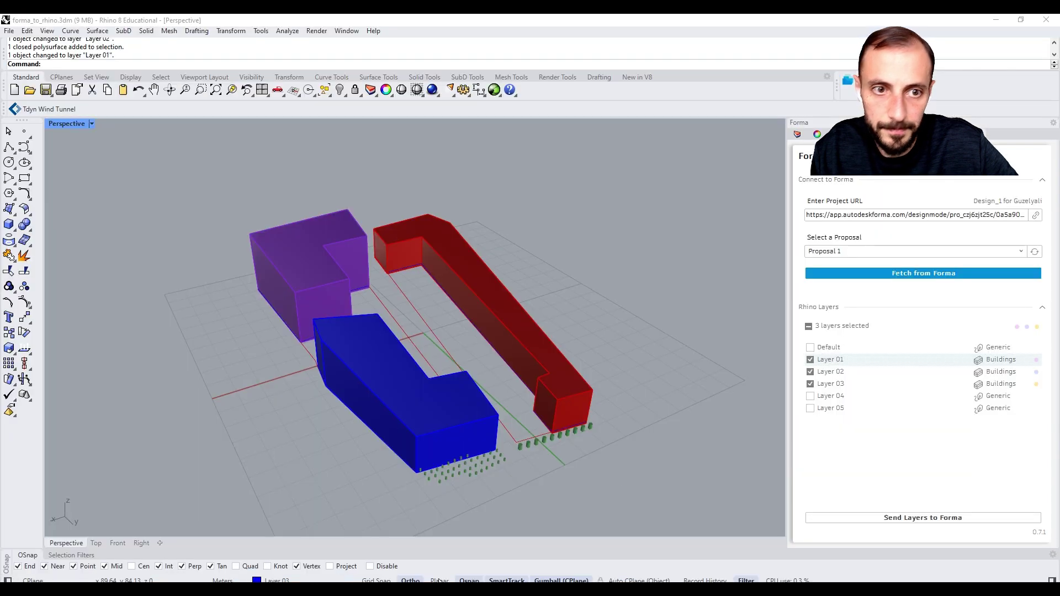
Switch to Rhino, send Layers 01, 02 and 03 to Proposal 1 as Buildings, and return to Forma
{"action": "key", "text": "alt+Tab"}
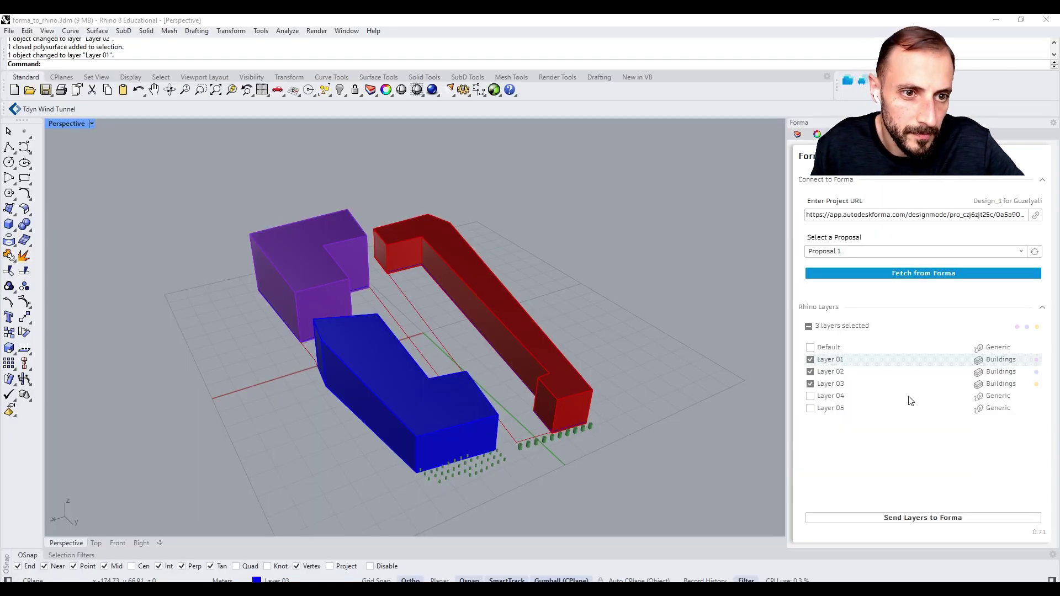
{"action": "left_click", "coordinate": [935, 518]}
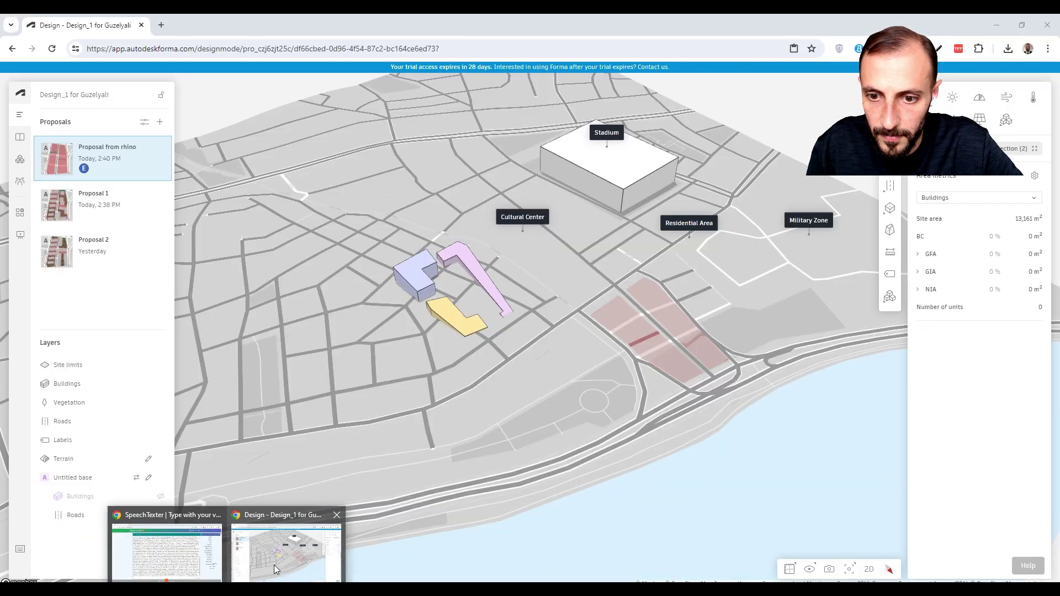
{"action": "left_click", "coordinate": [274, 565]}
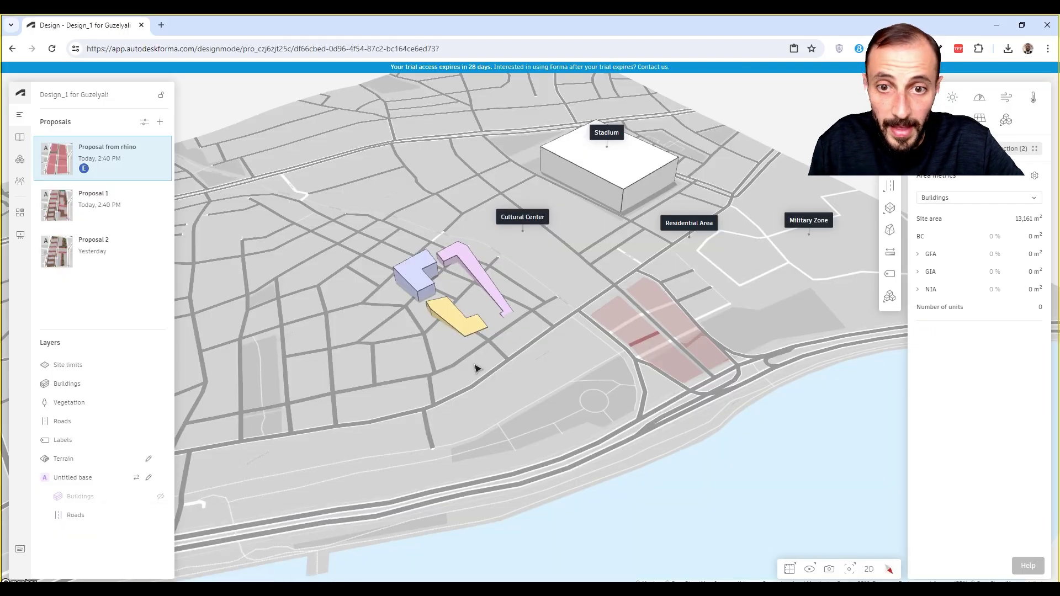
Select the three buildings imported from Rhino and move them together onto the two emptied site limits
{"action": "left_click", "coordinate": [390, 279]}
{"action": "left_click", "coordinate": [417, 310]}
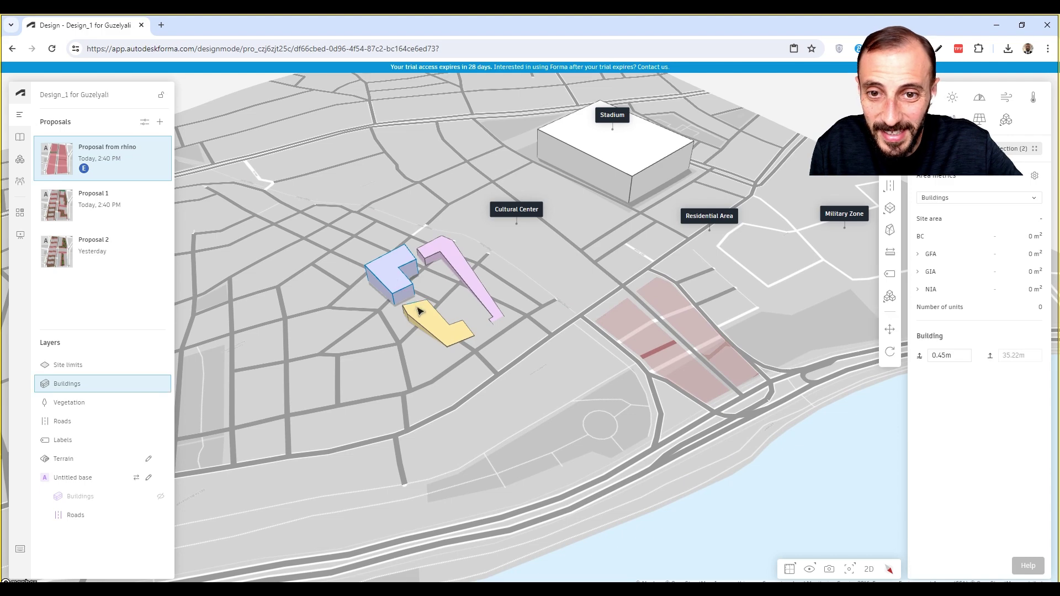
{"action": "left_click_drag", "start_coordinate": [538, 309], "coordinate": [620, 289]}
{"action": "left_click", "coordinate": [555, 248], "text": "shift"}
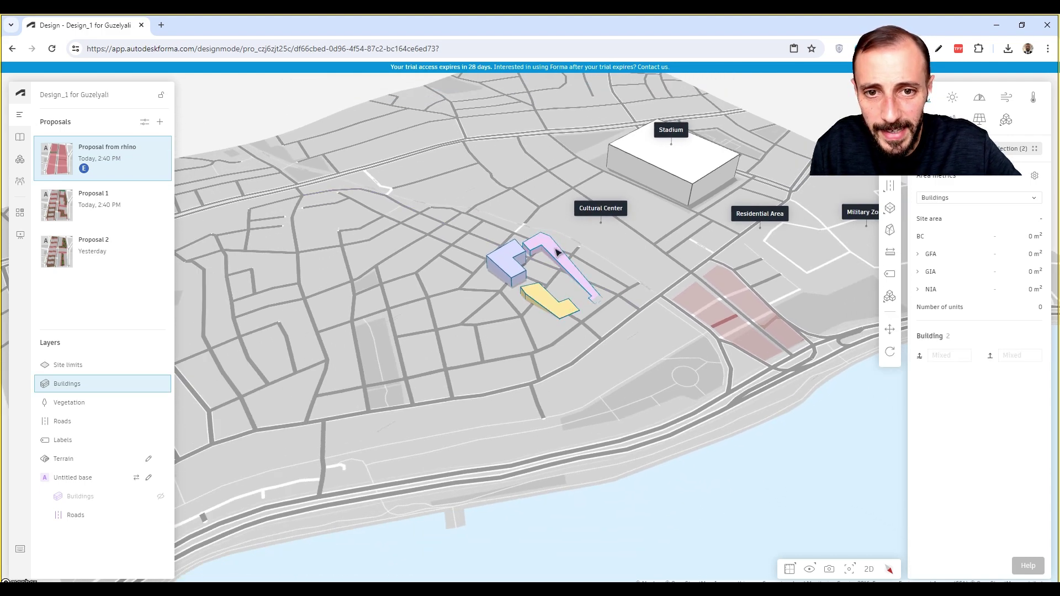
{"action": "scroll", "coordinate": [527, 340], "scroll_direction": "up", "scroll_amount": 1}
{"action": "right_click_drag", "start_coordinate": [527, 339], "coordinate": [438, 370]}
{"action": "left_click", "coordinate": [889, 331]}
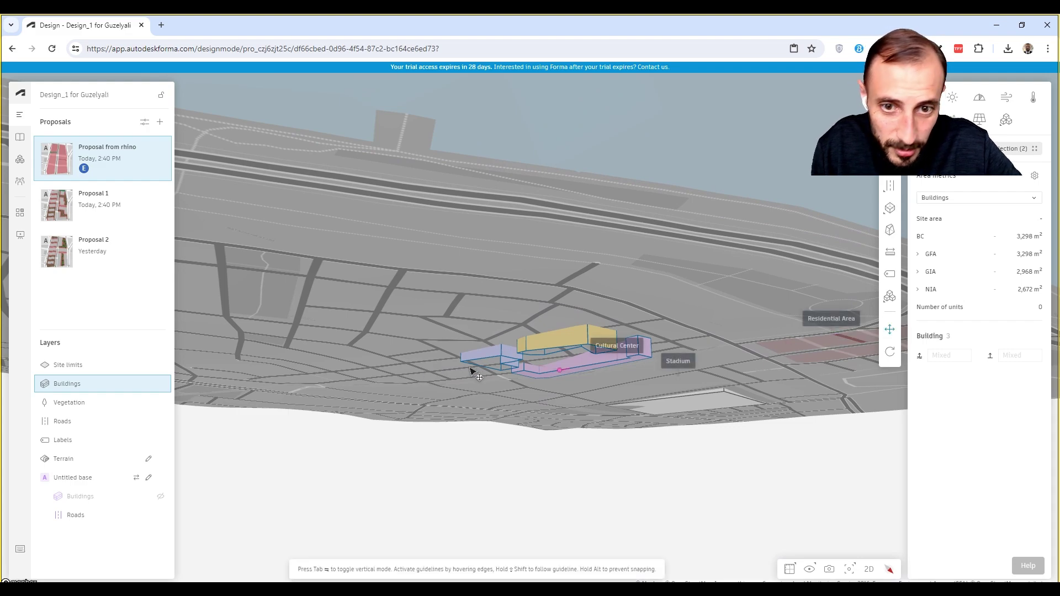
{"action": "left_click", "coordinate": [468, 361]}
{"action": "right_click_drag", "start_coordinate": [612, 396], "coordinate": [656, 421]}
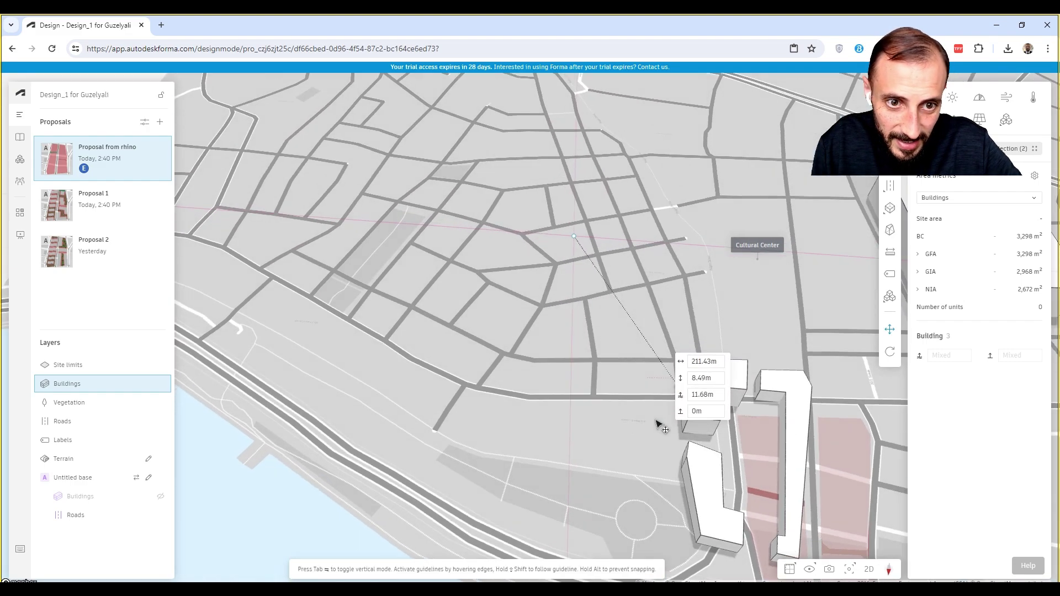
{"action": "left_click", "coordinate": [738, 414]}
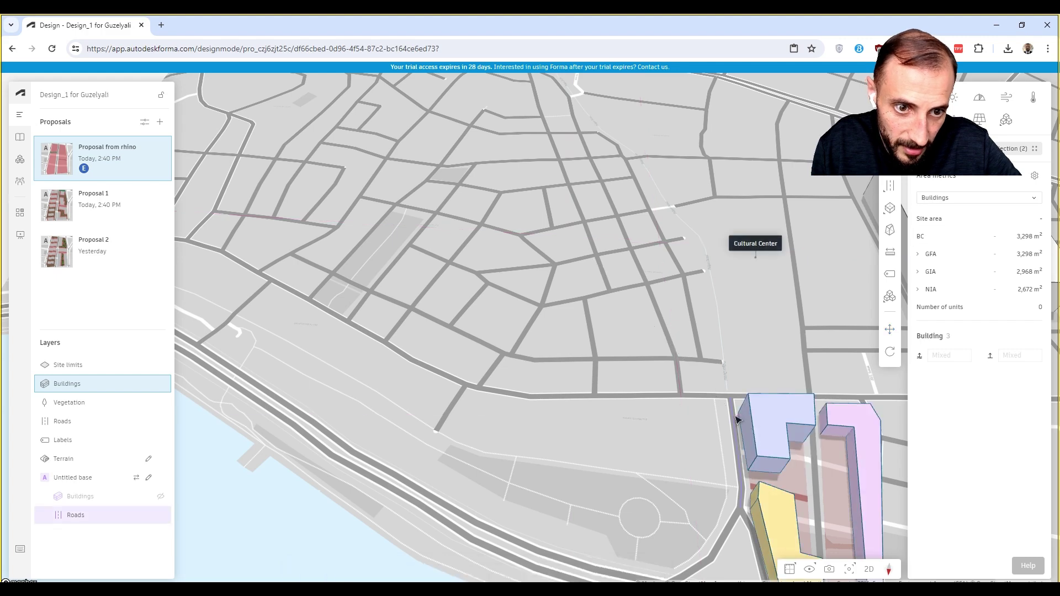
Examine the area metrics and elevation properties of the relocated pink and yellow buildings
{"action": "scroll", "coordinate": [736, 421], "scroll_direction": "down", "scroll_amount": 2}
{"action": "right_click_drag", "start_coordinate": [705, 425], "coordinate": [729, 408]}
{"action": "left_click", "coordinate": [729, 408]}
{"action": "left_click_drag", "start_coordinate": [836, 374], "coordinate": [632, 414]}
{"action": "scroll", "coordinate": [641, 368], "scroll_direction": "up", "scroll_amount": 1}
{"action": "left_click", "coordinate": [640, 366]}
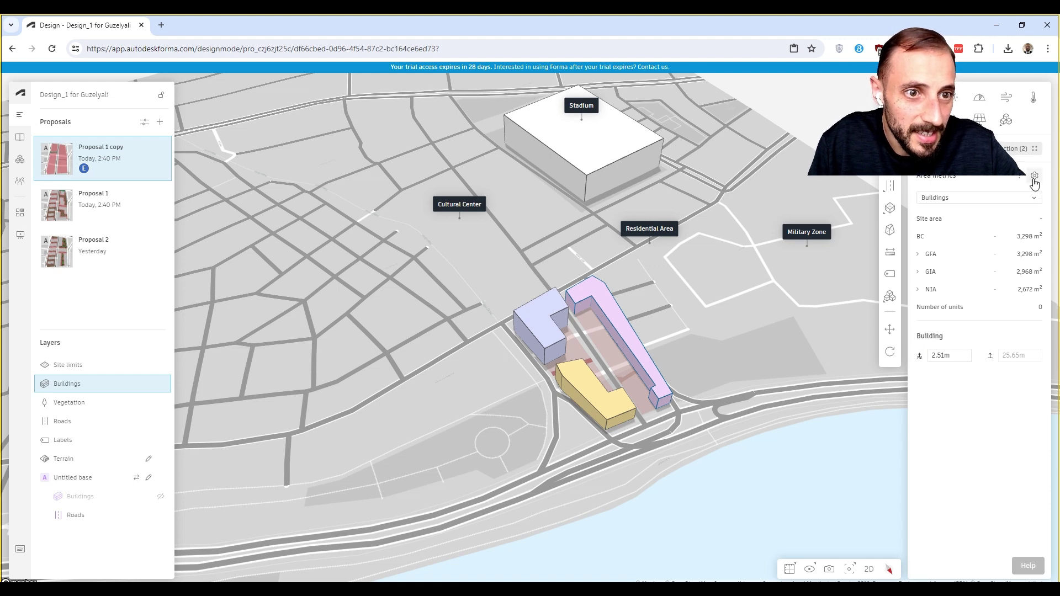
{"action": "left_click", "coordinate": [1034, 200]}
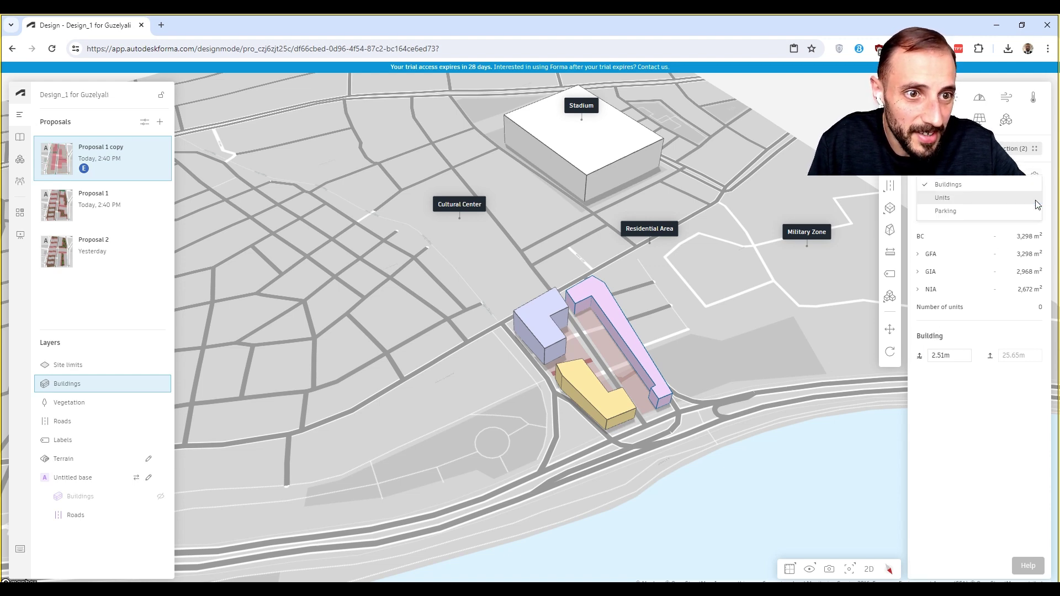
{"action": "left_click", "coordinate": [953, 354]}
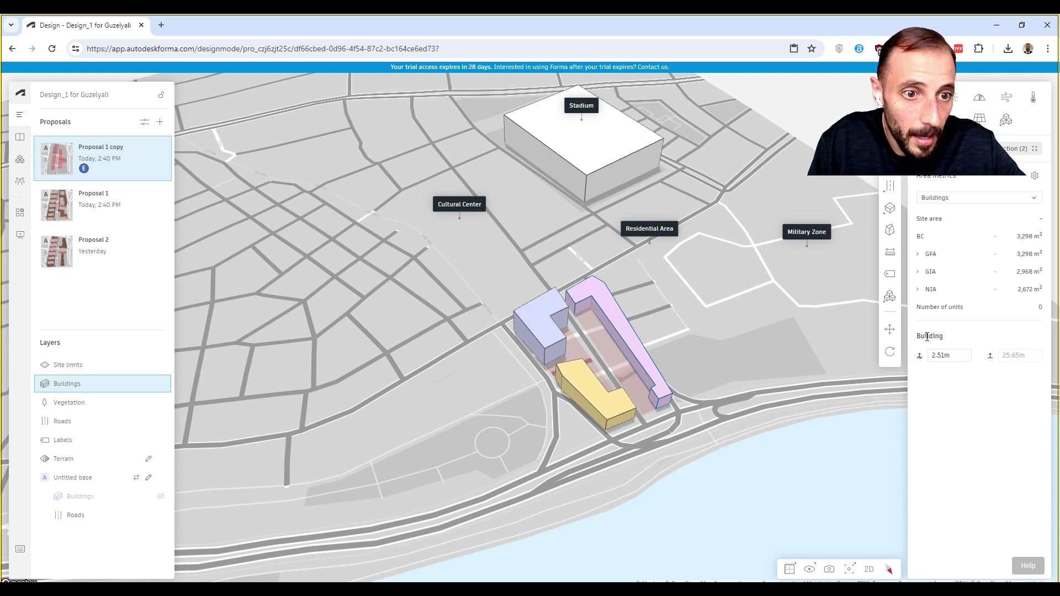
{"action": "right_click_drag", "start_coordinate": [598, 341], "coordinate": [617, 332]}
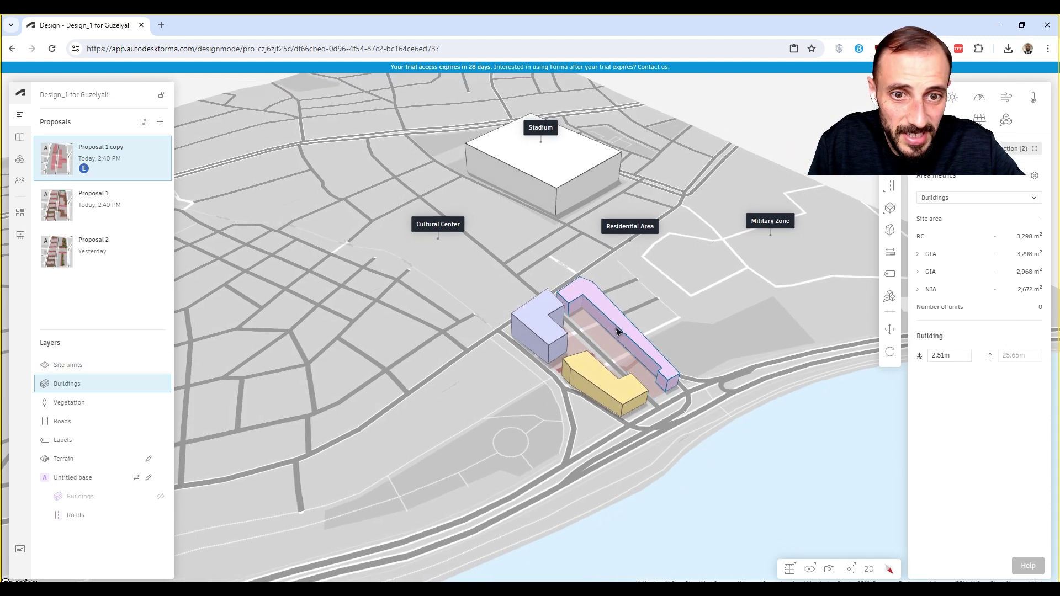
{"action": "left_click", "coordinate": [585, 375]}
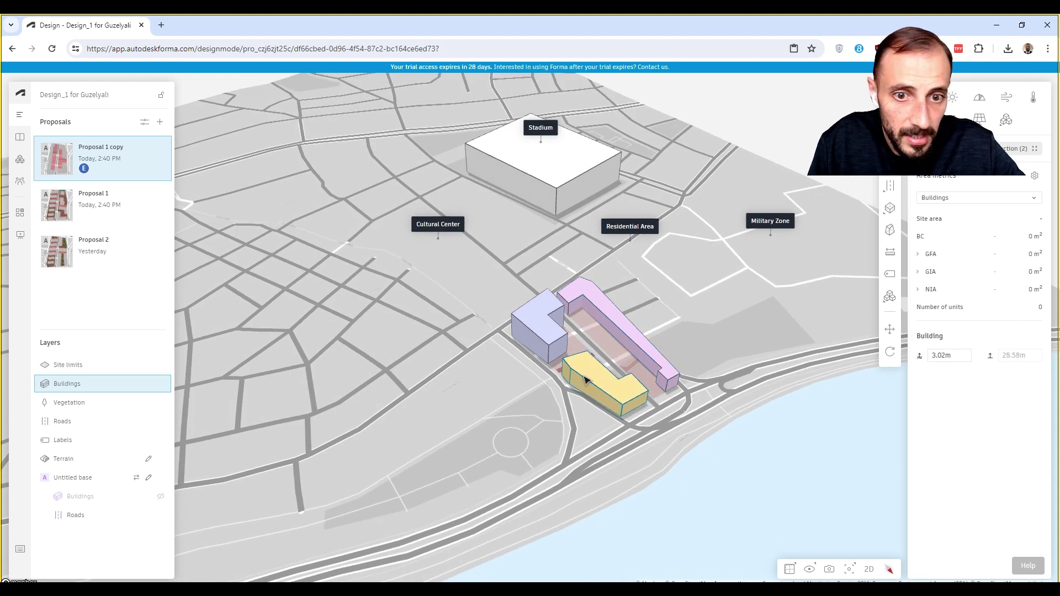
Check the blue building's elevation properties and turn the base's surrounding Buildings layer back on
{"action": "left_click", "coordinate": [557, 351]}
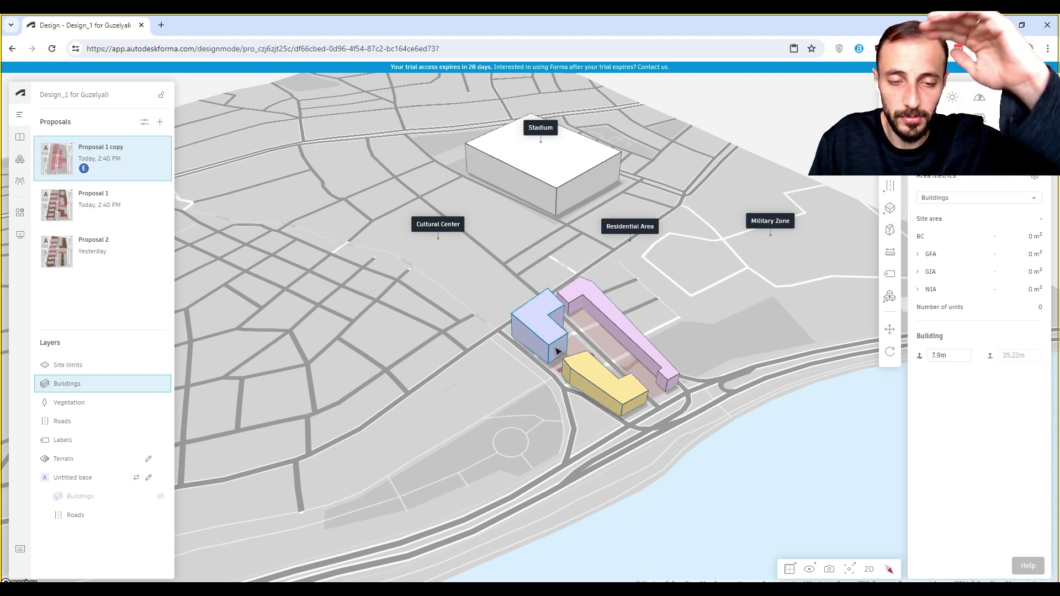
{"action": "middle_click_drag", "start_coordinate": [590, 344], "coordinate": [521, 354]}
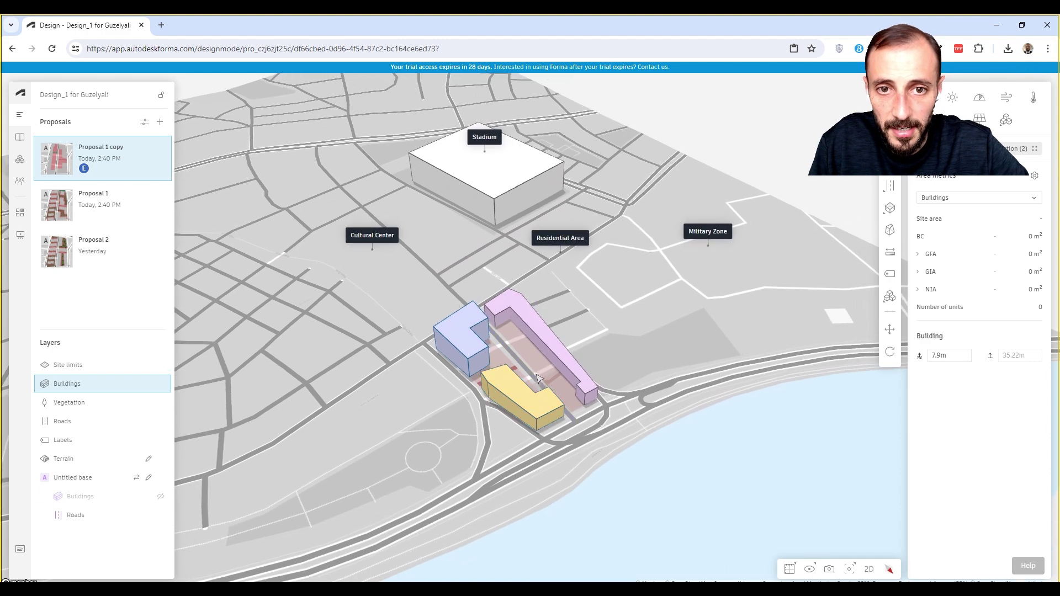
{"action": "right_click_drag", "start_coordinate": [512, 359], "coordinate": [485, 376]}
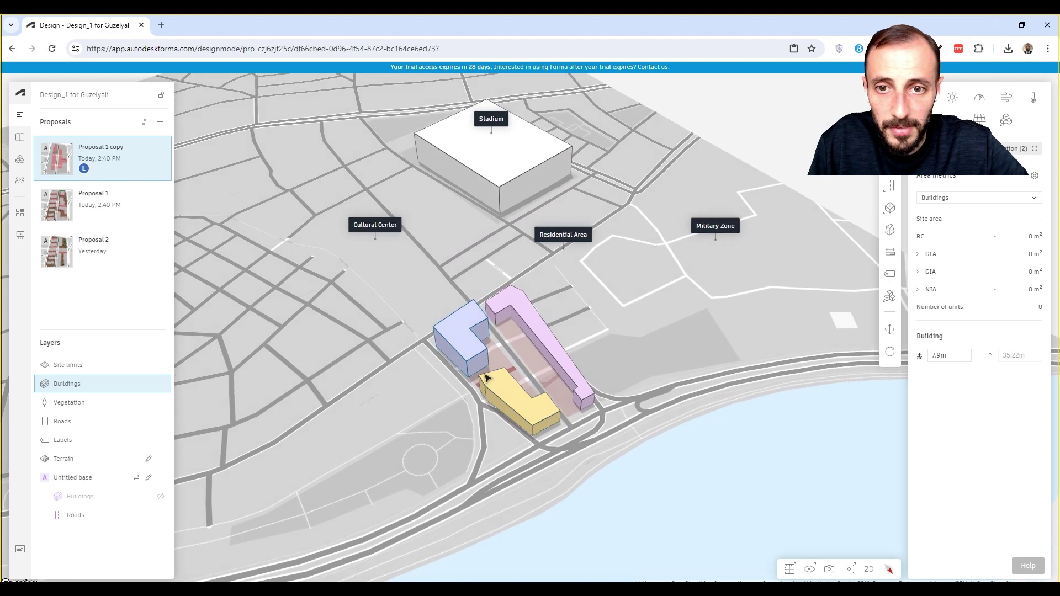
{"action": "left_click", "coordinate": [160, 496]}
{"action": "left_click_drag", "start_coordinate": [498, 472], "coordinate": [802, 301]}
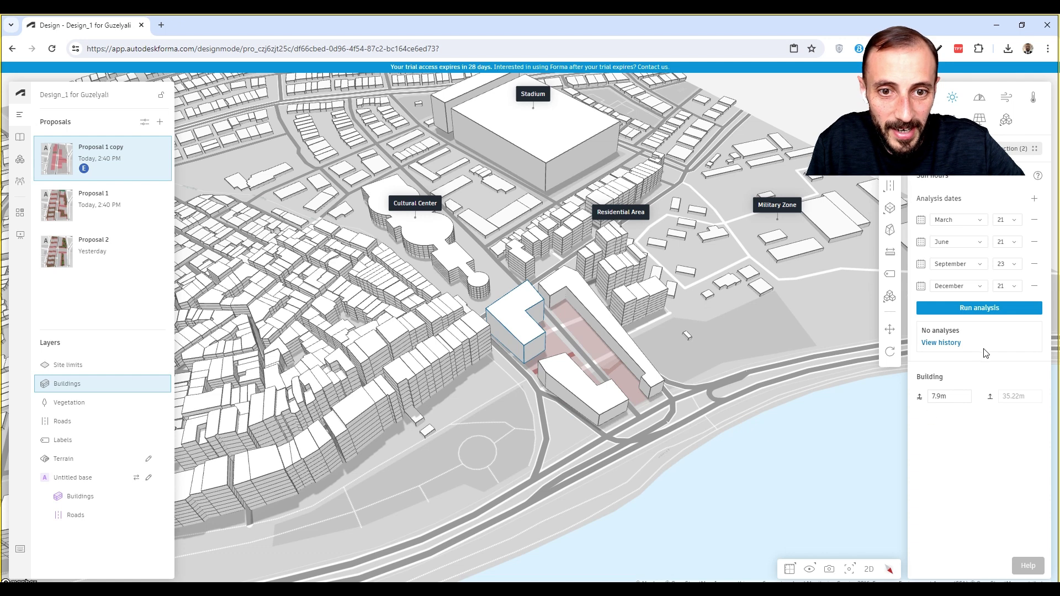
Run a Sun hours analysis of Proposal 1 copy for March 21, June 21, September 23 and December 21, and open the result
{"action": "left_click", "coordinate": [984, 310]}
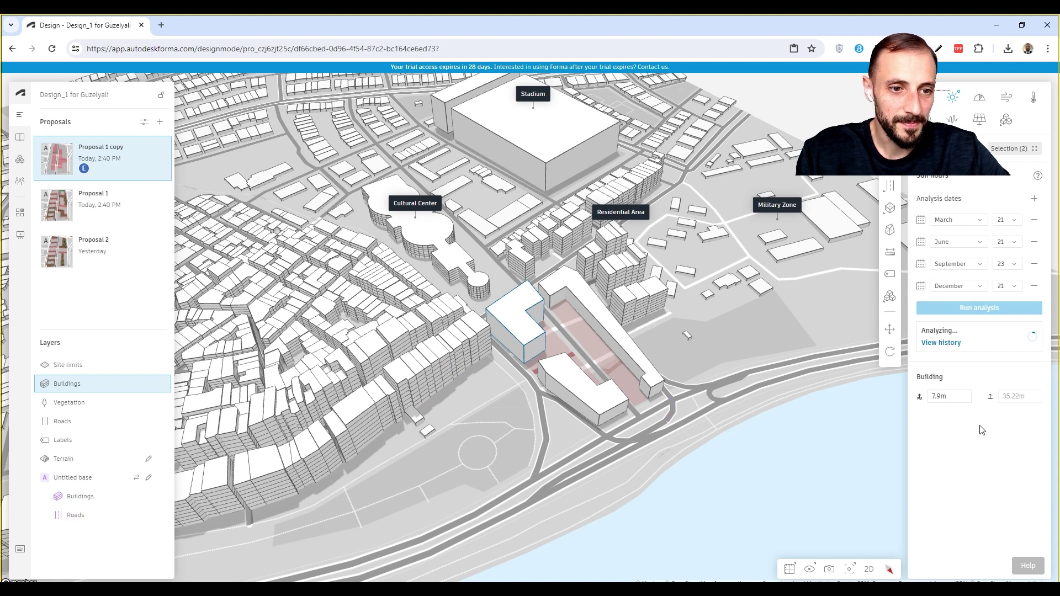
{"action": "left_click", "coordinate": [569, 381]}
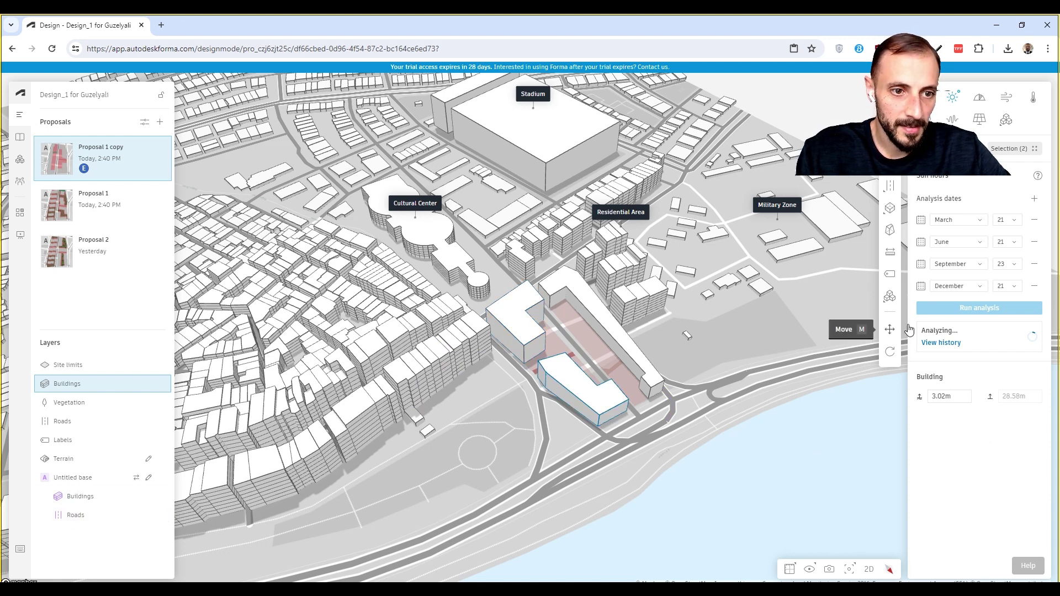
{"action": "mouse_move", "coordinate": [890, 208]}
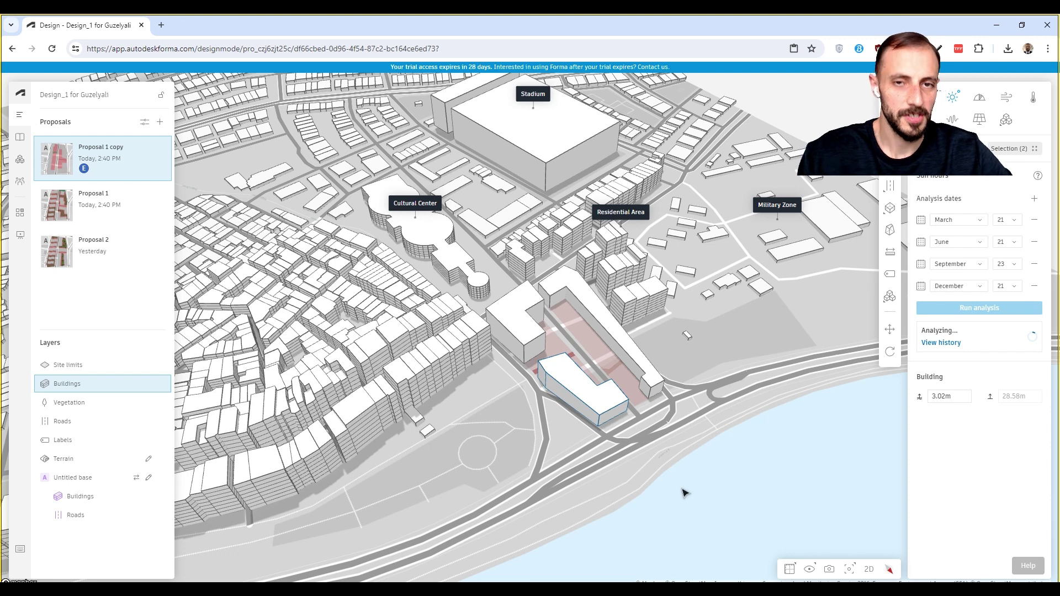
{"action": "mouse_move", "coordinate": [362, 590]}
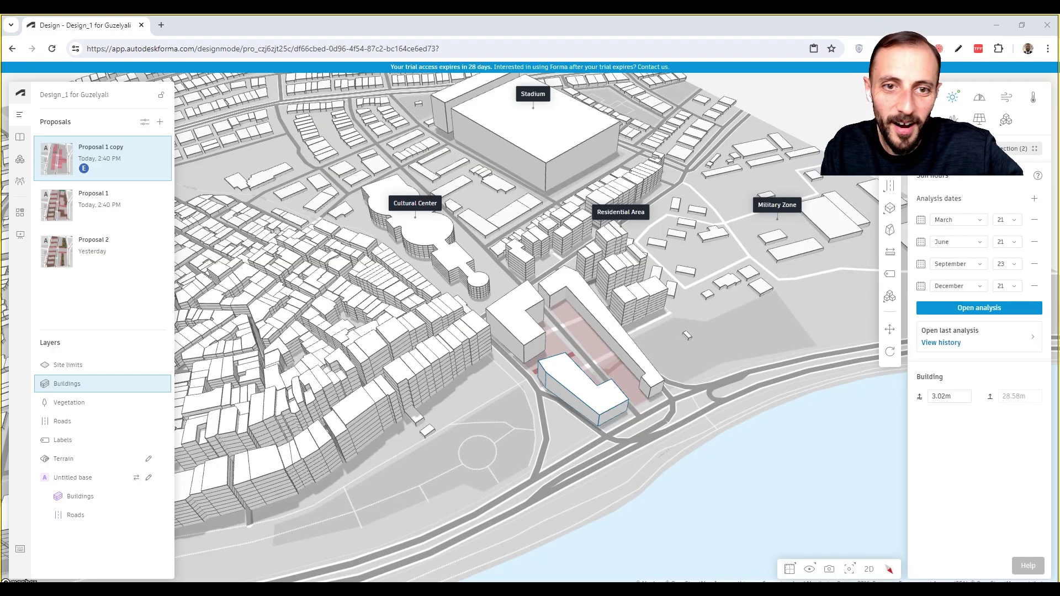
{"action": "mouse_move", "coordinate": [339, 559]}
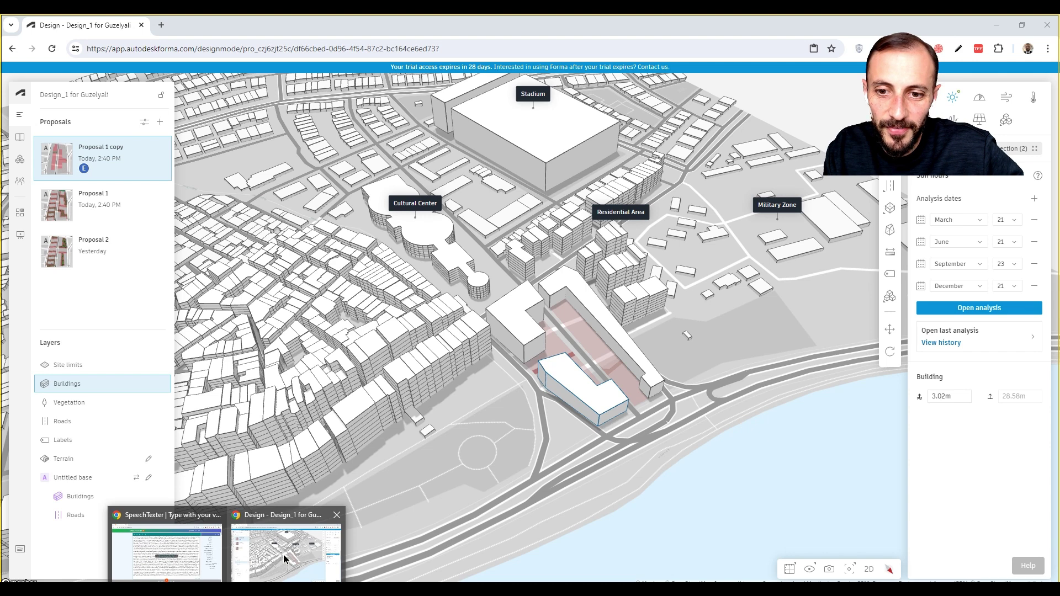
{"action": "left_click", "coordinate": [955, 343]}
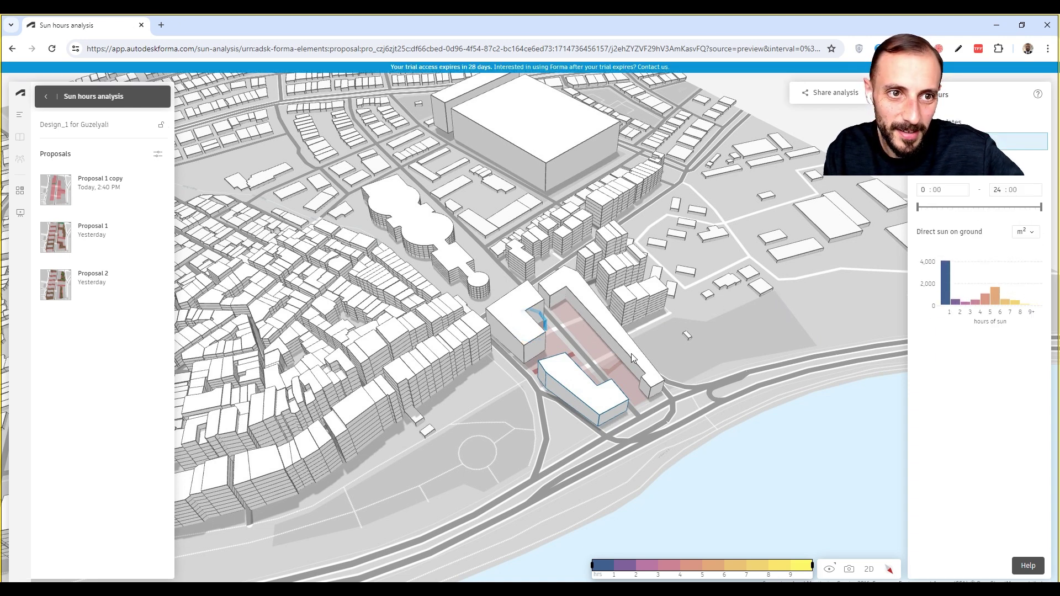
Examine the sun hours on the imported buildings for March 21, June 21 and December 21
{"action": "left_click_drag", "start_coordinate": [636, 315], "coordinate": [580, 319]}
{"action": "scroll", "coordinate": [542, 317], "scroll_direction": "up", "scroll_amount": 1}
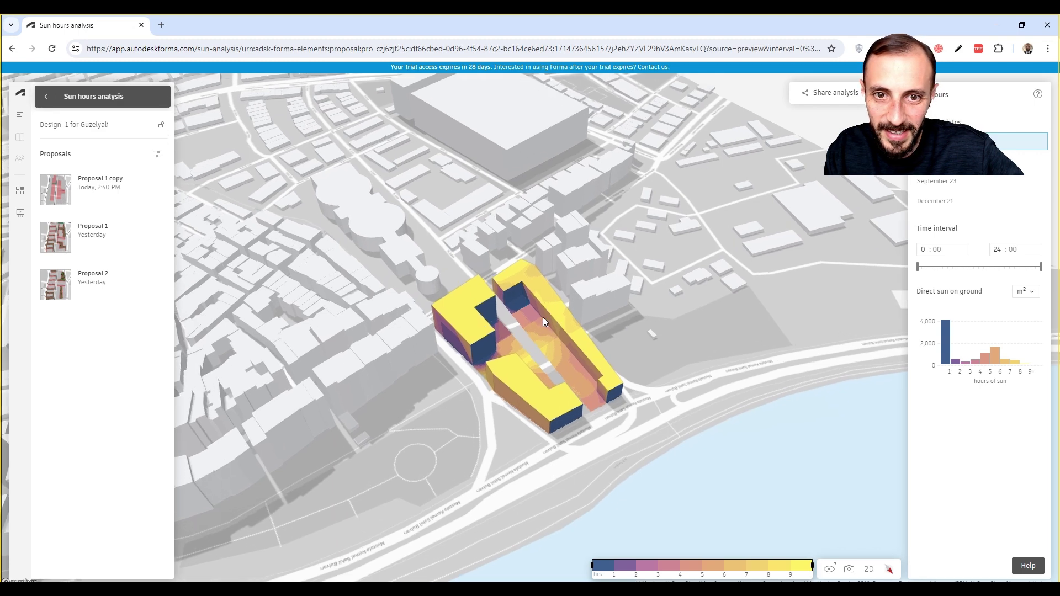
{"action": "left_click", "coordinate": [943, 170]}
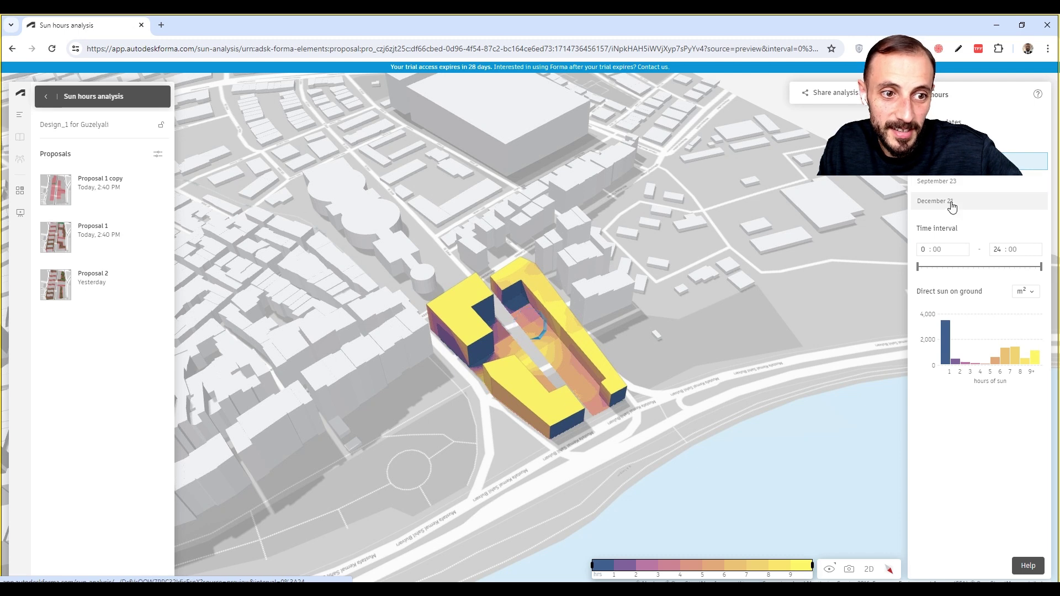
{"action": "left_click", "coordinate": [951, 203]}
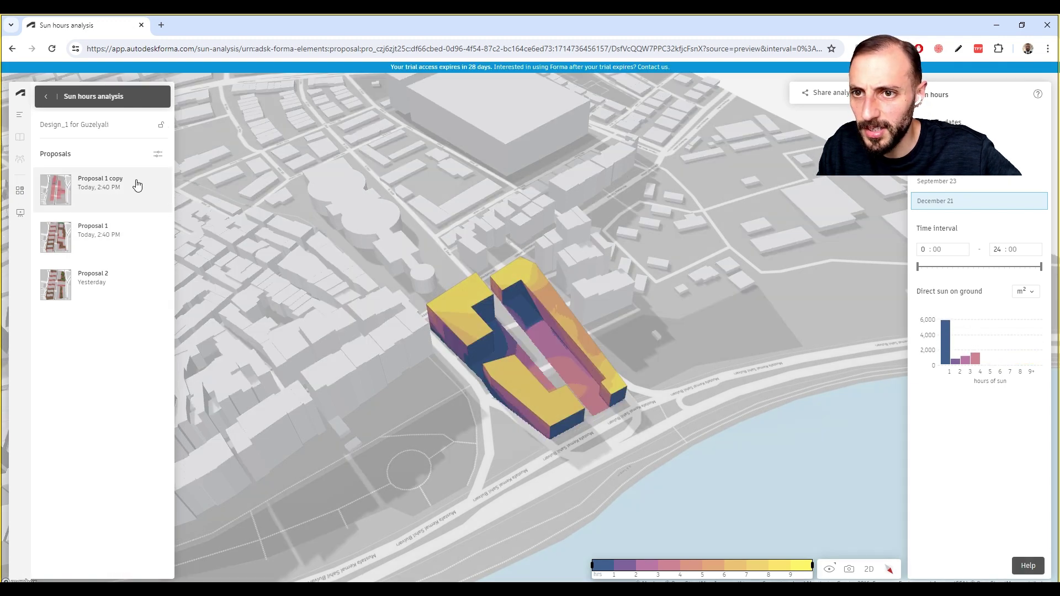
Open the proposal comparison and load the Sun hours analysis of Proposal 1 copy into the first view
{"action": "left_click", "coordinate": [19, 190]}
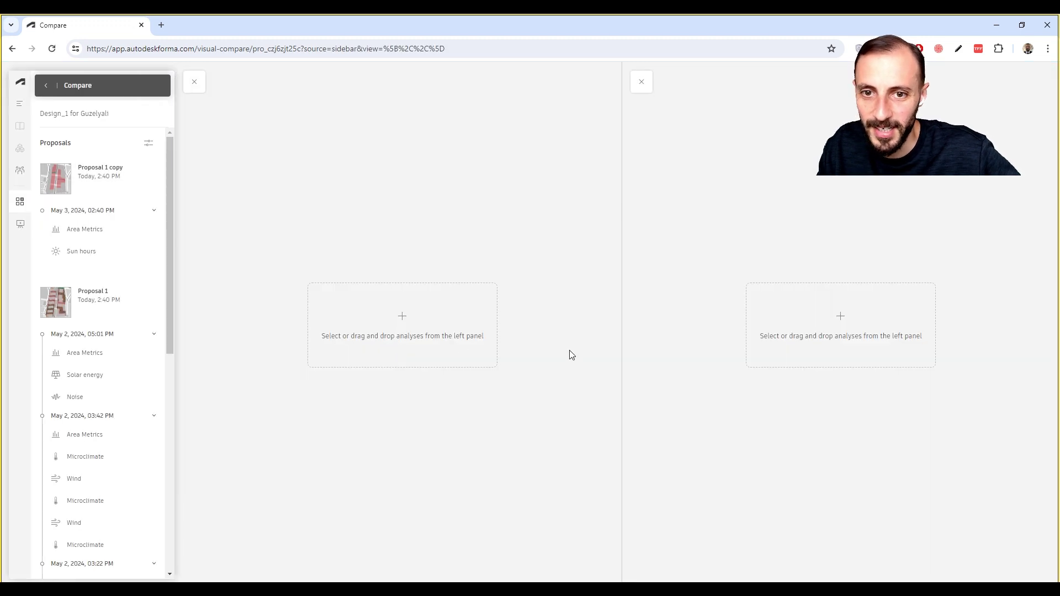
{"action": "left_click_drag", "start_coordinate": [621, 222], "coordinate": [634, 243]}
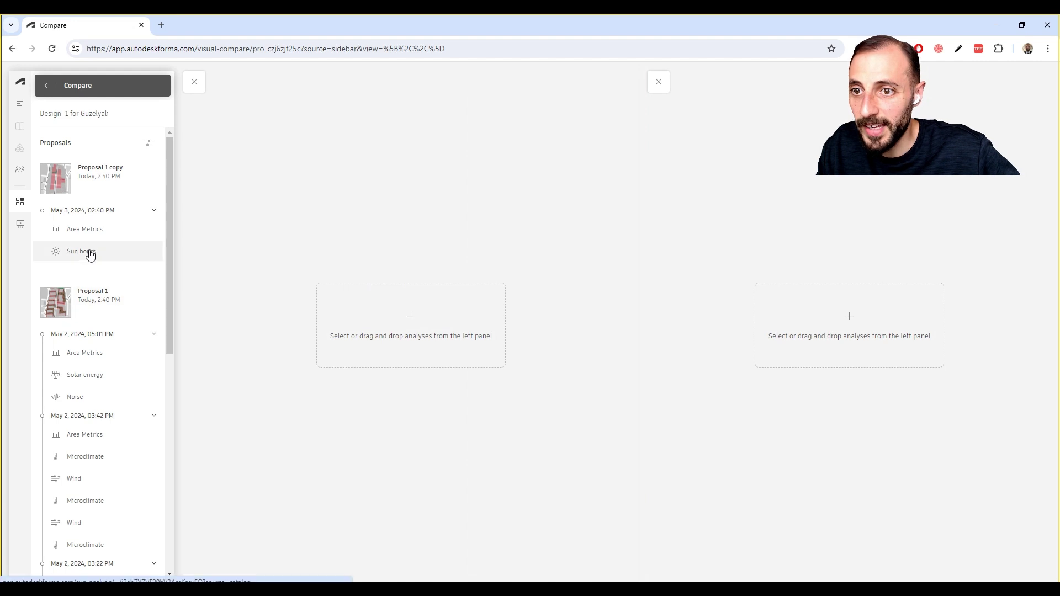
{"action": "left_click_drag", "start_coordinate": [84, 253], "coordinate": [385, 289]}
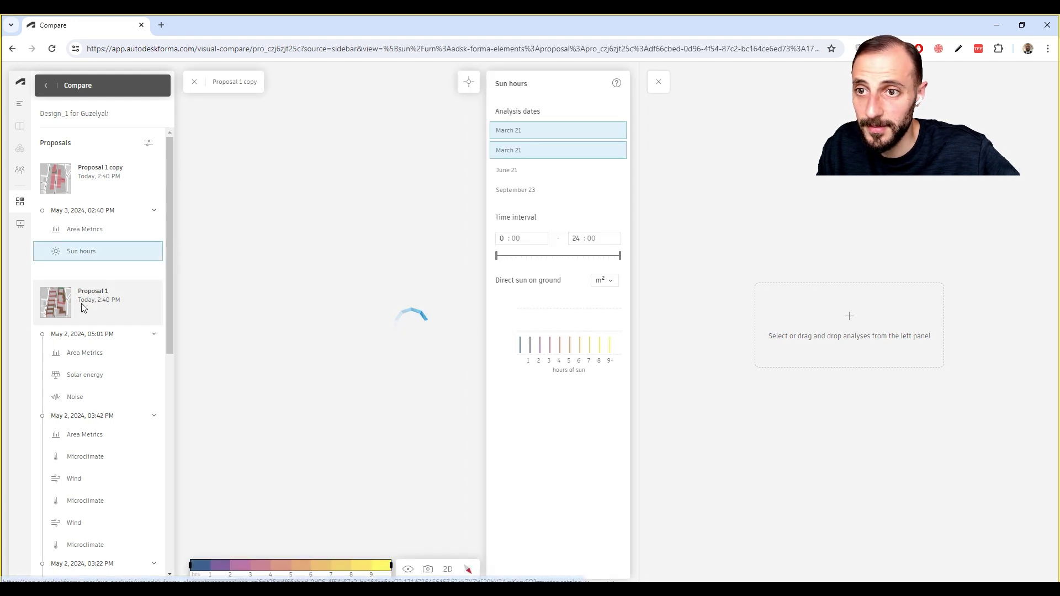
Load Proposal 1's first Sun hours analysis from May 2, 2024, 02:19 PM into the second comparison view
{"action": "scroll", "coordinate": [86, 312], "scroll_direction": "down", "scroll_amount": 5}
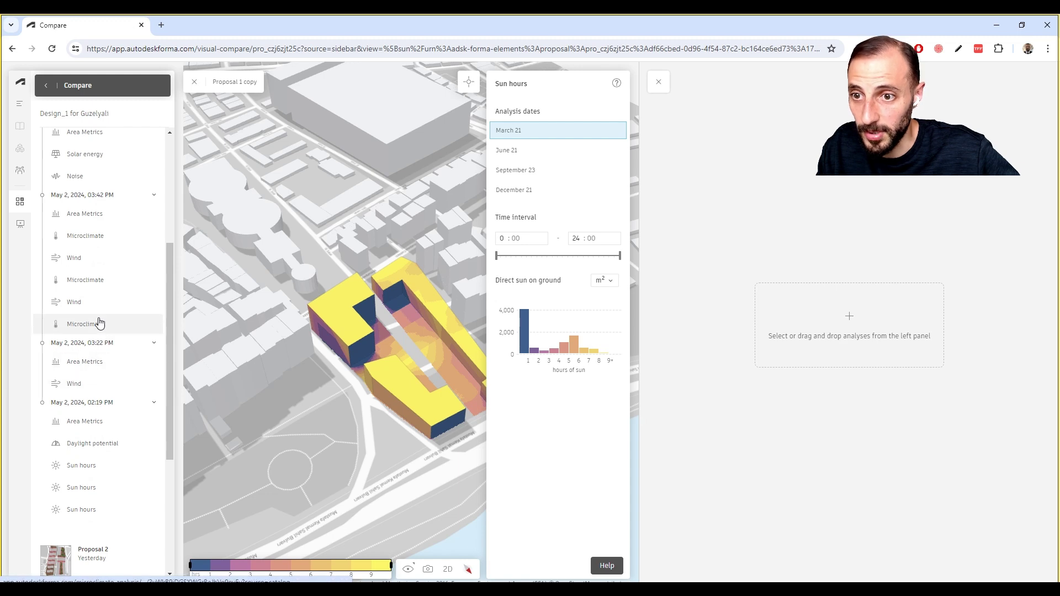
{"action": "scroll", "coordinate": [95, 235], "scroll_direction": "up", "scroll_amount": 1}
{"action": "scroll", "coordinate": [97, 242], "scroll_direction": "down", "scroll_amount": 1}
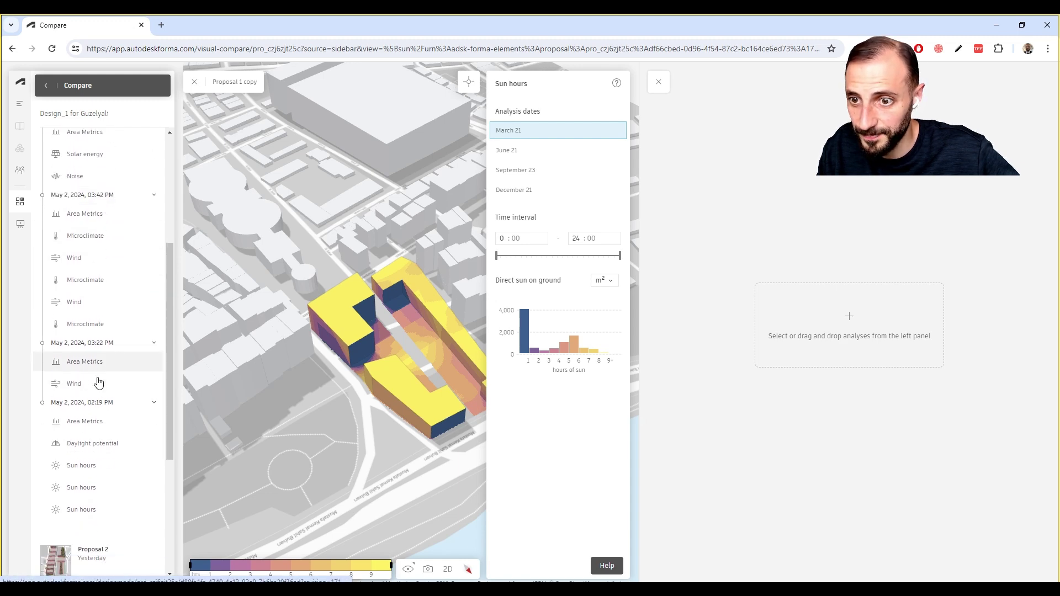
{"action": "left_click_drag", "start_coordinate": [88, 465], "coordinate": [846, 407]}
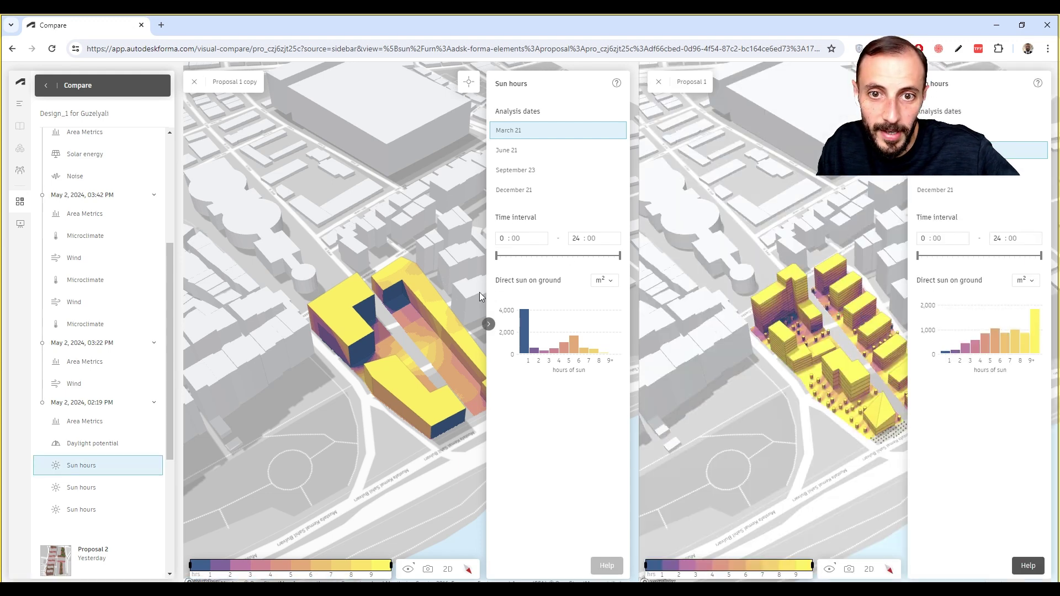
Collapse the analysis details of both views and compare the two proposals' sun exposure from several angles
{"action": "left_click", "coordinate": [488, 324]}
{"action": "left_click", "coordinate": [909, 324]}
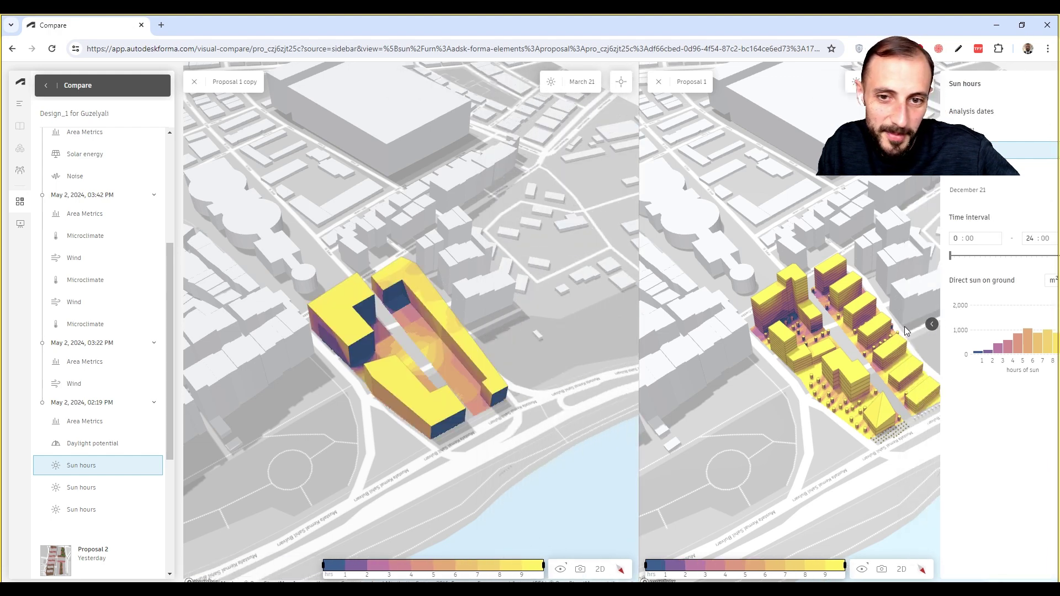
{"action": "right_click_drag", "start_coordinate": [827, 347], "coordinate": [813, 380]}
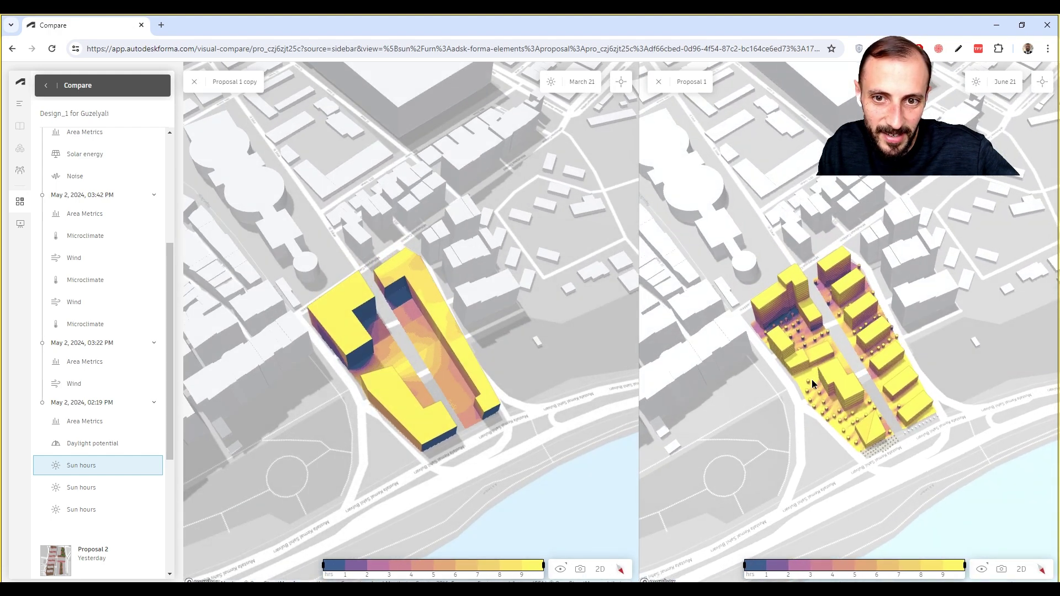
{"action": "left_click_drag", "start_coordinate": [812, 383], "coordinate": [780, 318]}
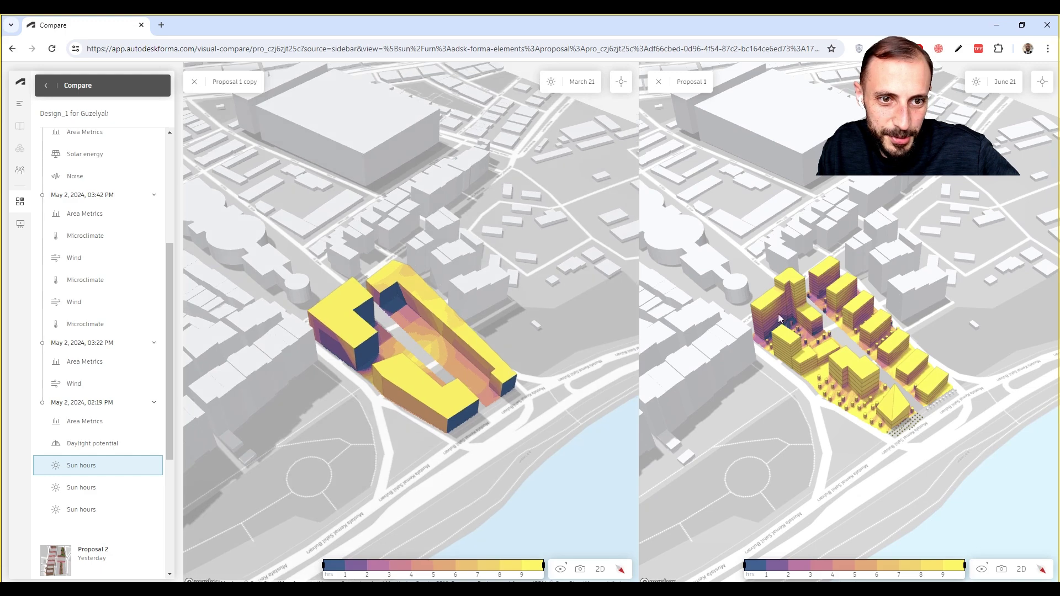
{"action": "right_click_drag", "start_coordinate": [421, 345], "coordinate": [419, 338]}
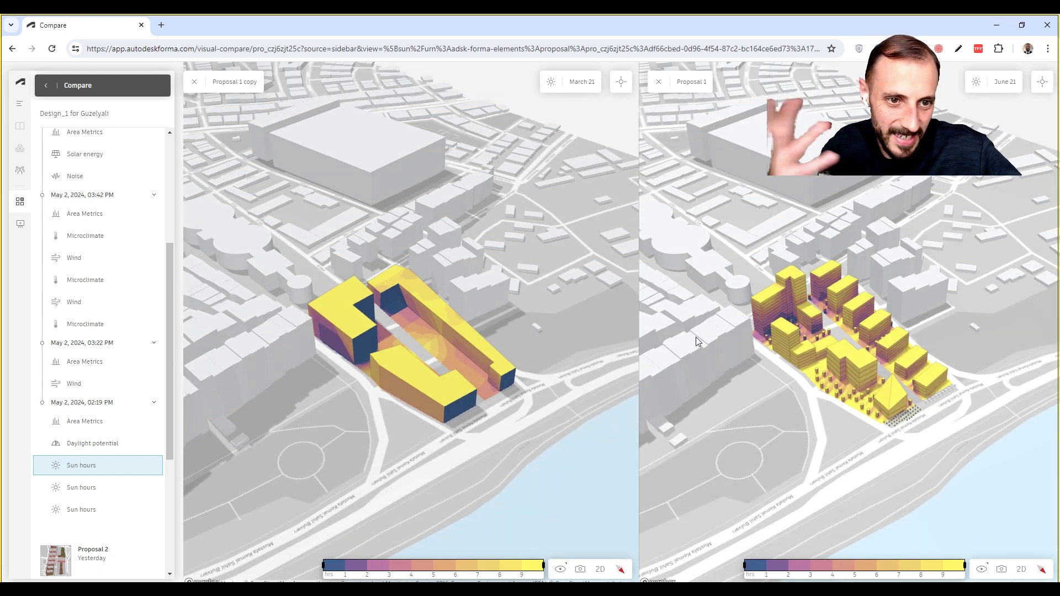
{"action": "right_click_drag", "start_coordinate": [411, 381], "coordinate": [406, 369]}
{"action": "mouse_move", "coordinate": [405, 369]}
{"action": "left_mouse_down"}
{"action": "mouse_move", "coordinate": [418, 372]}
{"action": "mouse_move", "coordinate": [399, 376]}
{"action": "left_mouse_up"}
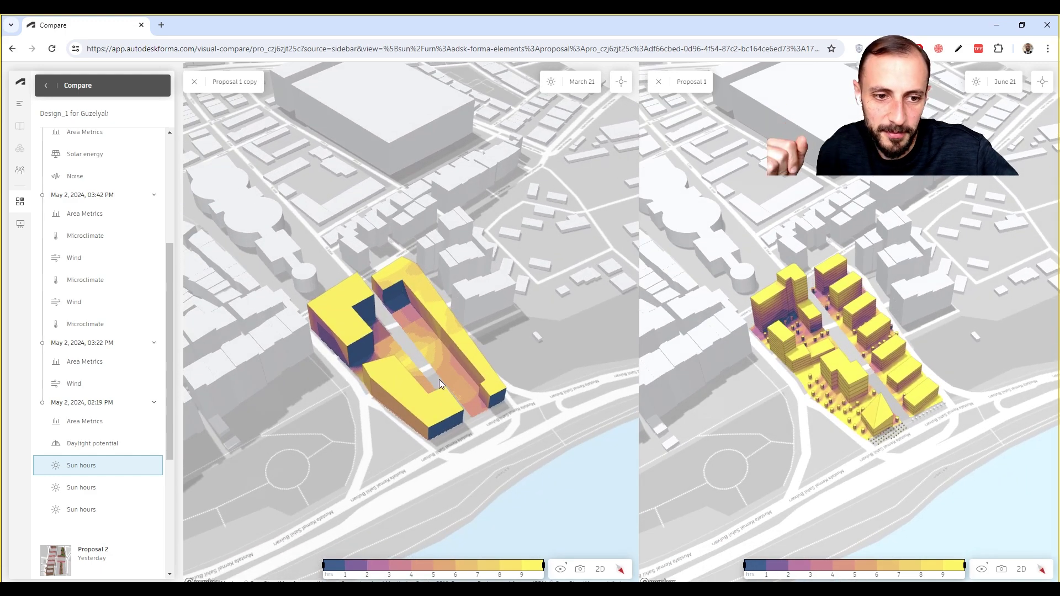